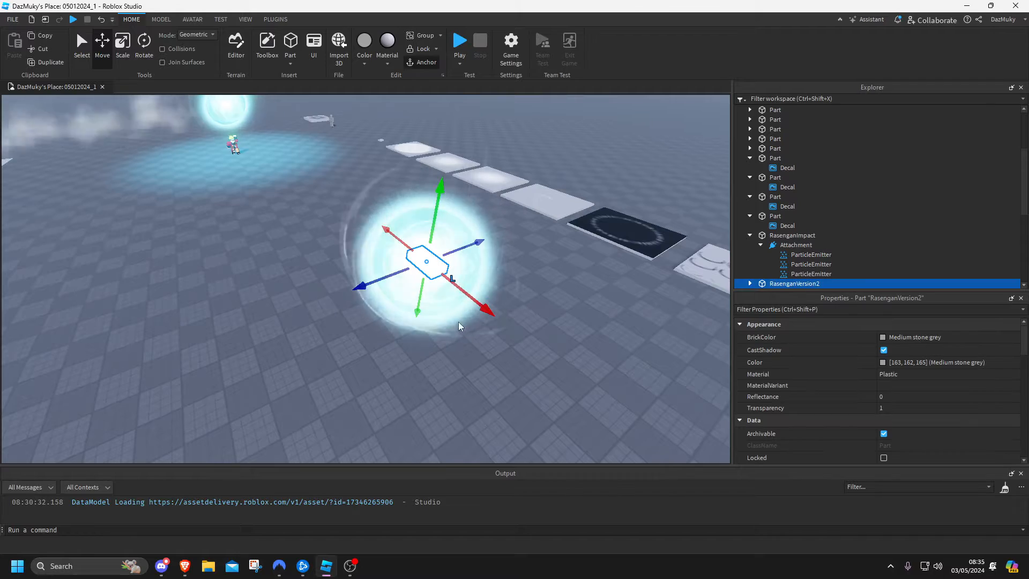
# Look over the Rasengan effects, the existing floor smoke, the RasenganImpact part and the texture plates in the scene
pyautogui.press('a')
pyautogui.press('s')
pyautogui.press('e')
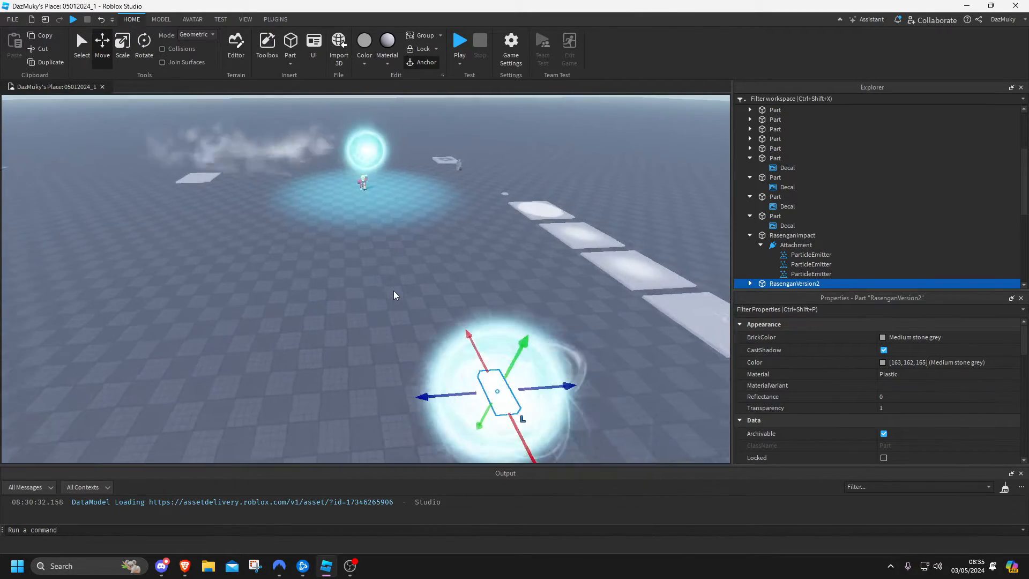
pyautogui.press('w')
pyautogui.press('e')
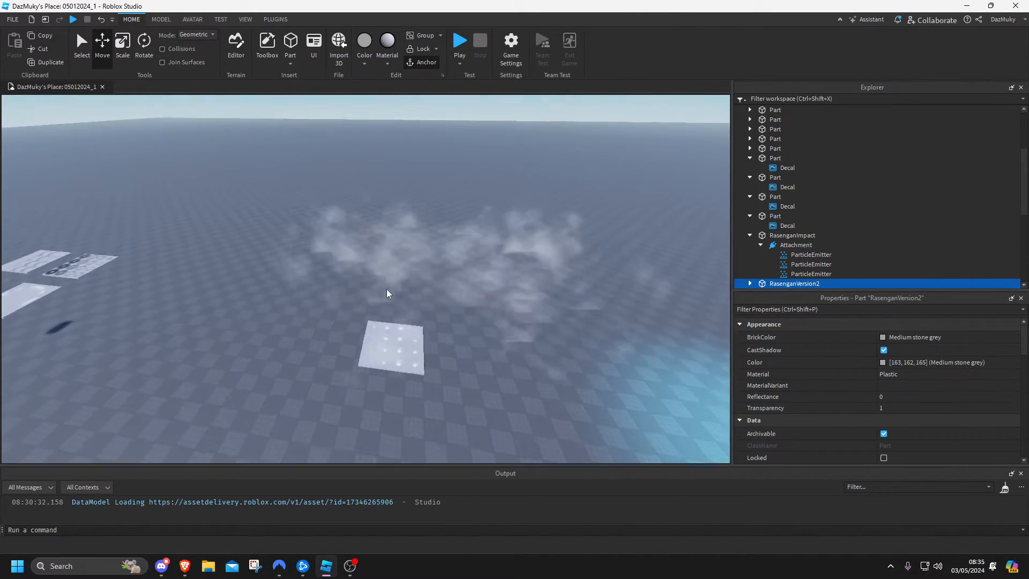
pyautogui.moveTo(358, 219); pyautogui.dragTo(458, 284)
pyautogui.moveTo(390, 303); pyautogui.dragTo(365, 295, button='right')
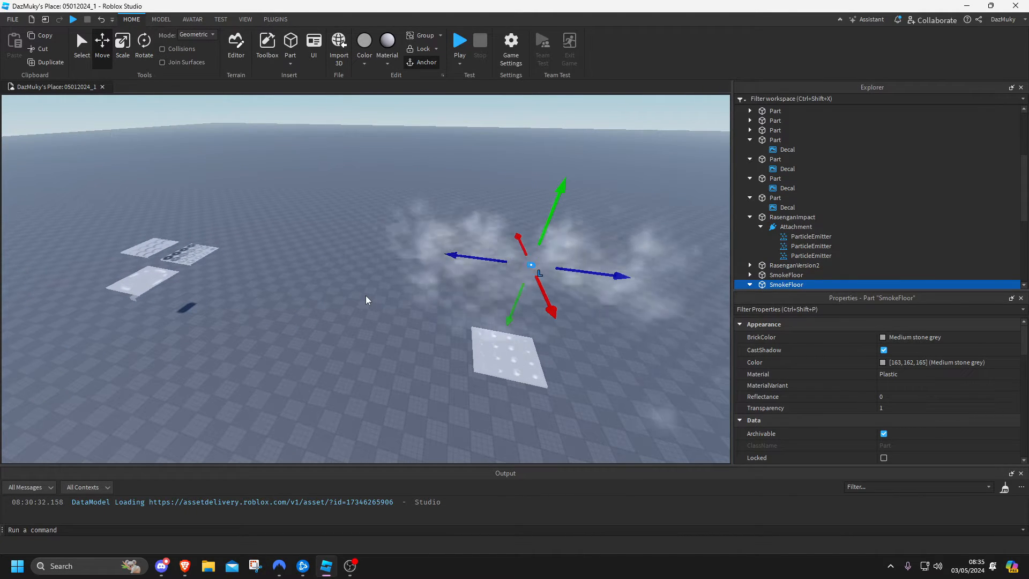
pyautogui.press('w')
pyautogui.press('a')
pyautogui.moveTo(372, 289); pyautogui.dragTo(366, 294, button='right')
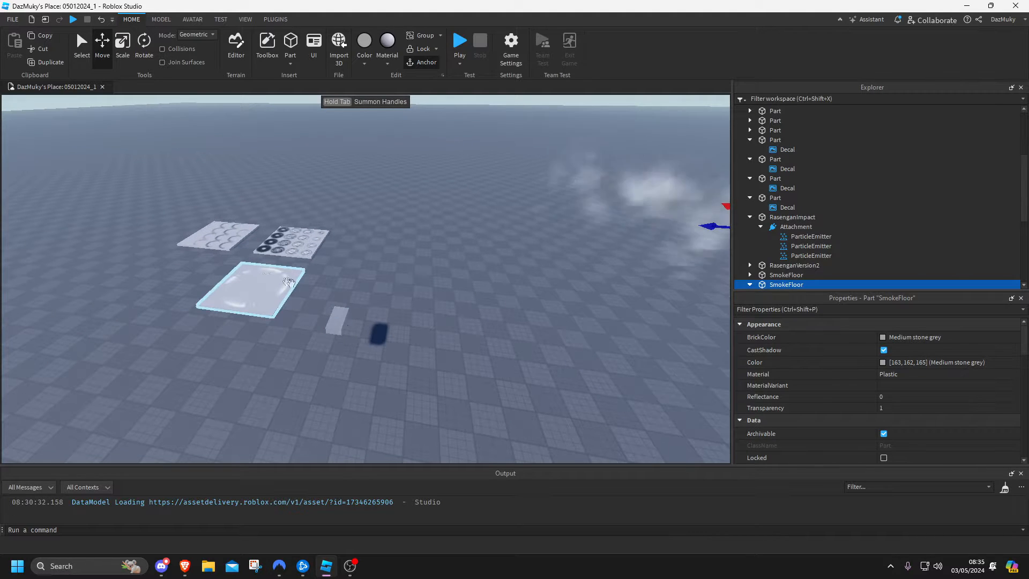
pyautogui.press('d')
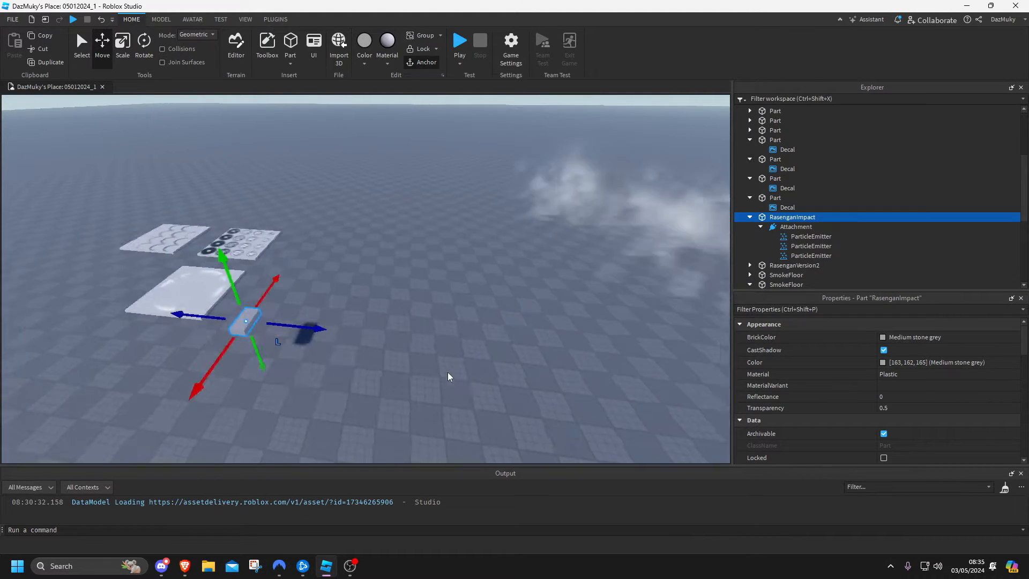
pyautogui.moveTo(447, 372); pyautogui.dragTo(446, 361, button='right')
pyautogui.moveTo(419, 211); pyautogui.dragTo(424, 212, button='right')
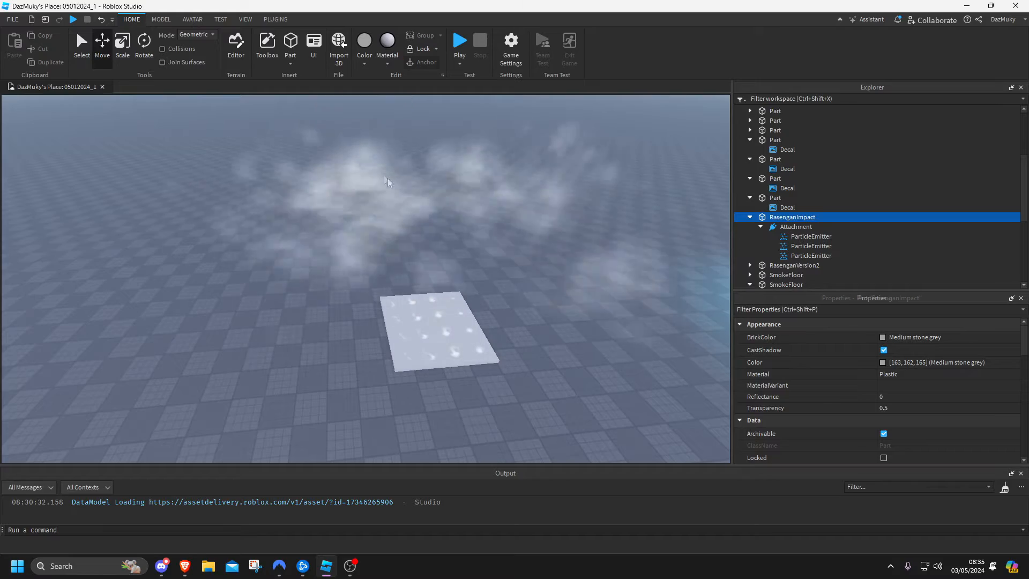
# Move the existing SmokeFloor part from beside its texture plate over to the character
pyautogui.click(415, 209)
pyautogui.moveTo(415, 208); pyautogui.dragTo(361, 207)
pyautogui.press('a')
pyautogui.moveTo(374, 249); pyautogui.dragTo(373, 246, button='right')
pyautogui.press('w')
pyautogui.press('a')
pyautogui.press('d')
pyautogui.press('s')
pyautogui.moveTo(230, 295); pyautogui.dragTo(625, 234)
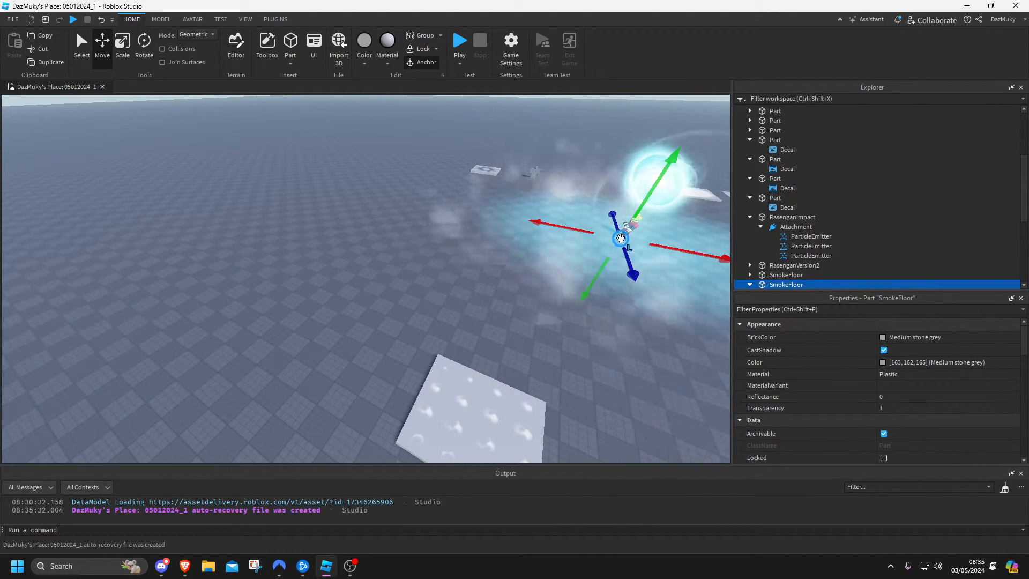
# Centre SmokeFloor beneath the character's feet, shifting it about 3 studs along its blue axis and about 1 stud along its red axis
pyautogui.moveTo(606, 267); pyautogui.dragTo(607, 268, button='right')
pyautogui.press('f')
pyautogui.scroll(-3, 519, 287)
pyautogui.moveTo(519, 287); pyautogui.dragTo(520, 297, button='right')
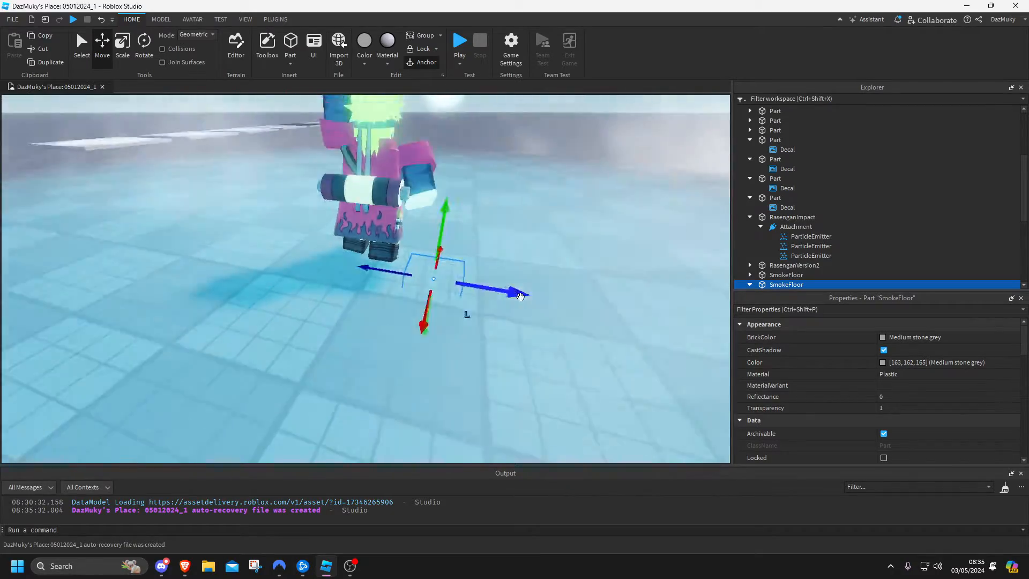
pyautogui.moveTo(517, 295); pyautogui.dragTo(425, 281)
pyautogui.moveTo(425, 281); pyautogui.dragTo(425, 281, button='right')
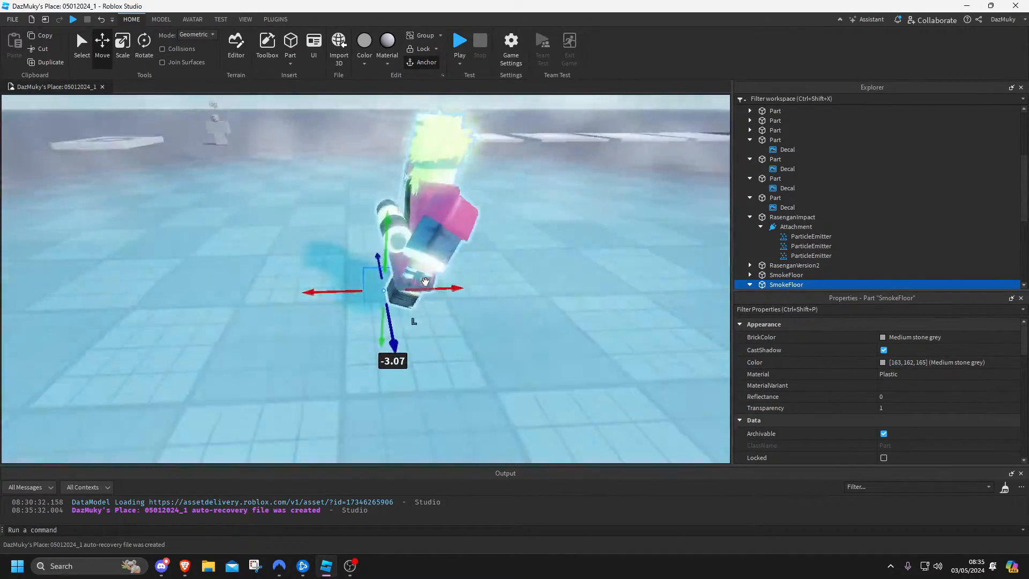
pyautogui.moveTo(425, 282); pyautogui.dragTo(447, 283)
pyautogui.moveTo(448, 282); pyautogui.dragTo(419, 287, button='right')
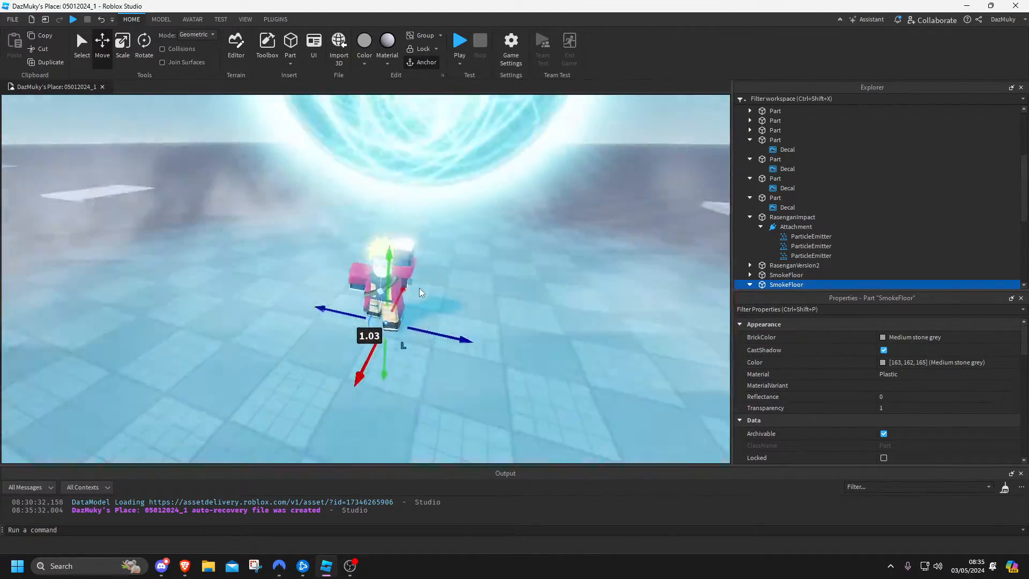
pyautogui.scroll(-6, 419, 288)
pyautogui.moveTo(394, 339); pyautogui.dragTo(393, 342, button='right')
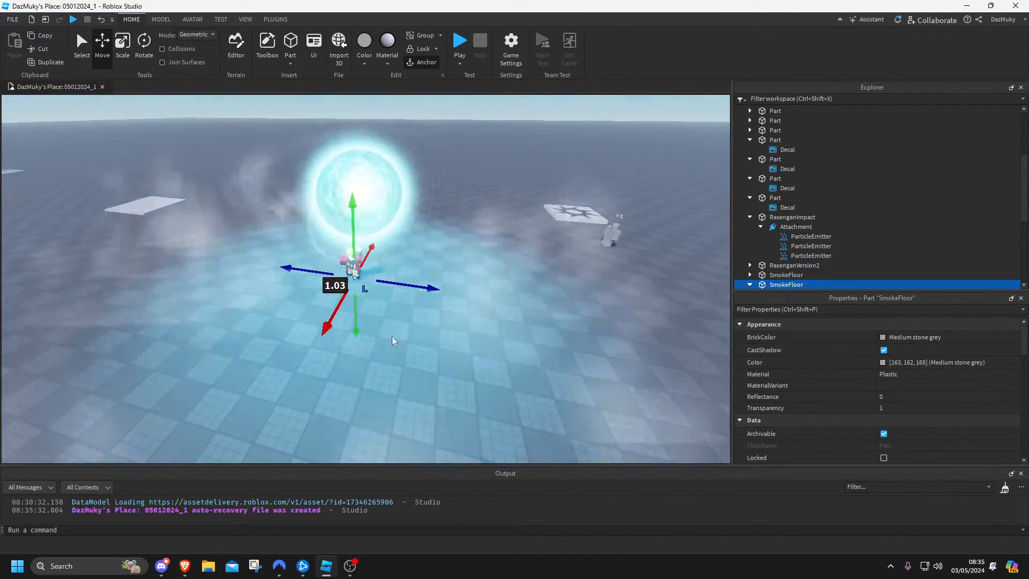
pyautogui.moveTo(468, 335); pyautogui.dragTo(466, 336, button='right')
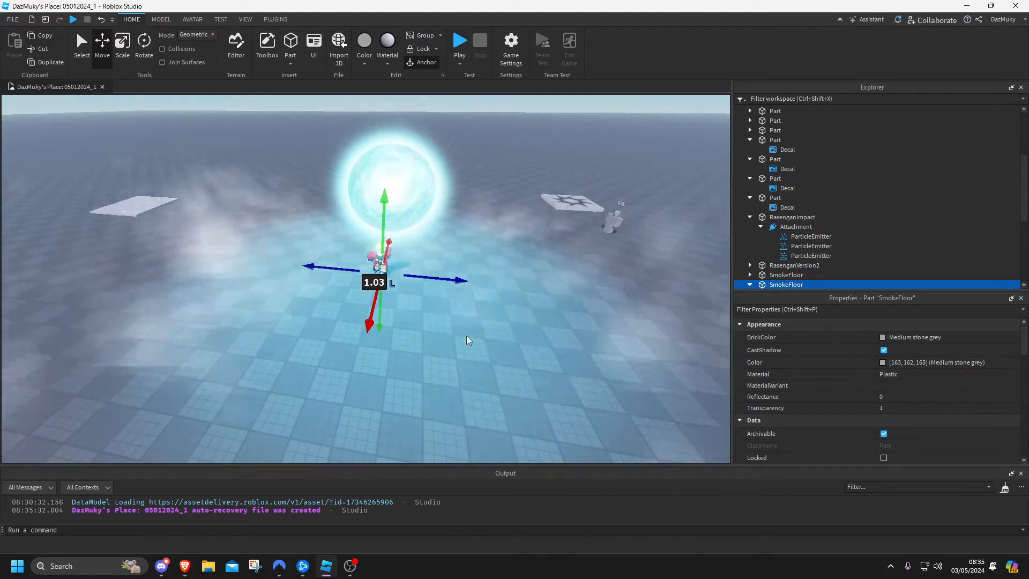
# Move SmokeFloor away from the character to behind the smoke texture plate, sliding it about 62 studs along its red axis
pyautogui.moveTo(417, 325); pyautogui.dragTo(417, 325, button='right')
pyautogui.press('a')
pyautogui.moveTo(387, 268); pyautogui.dragTo(97, 240)
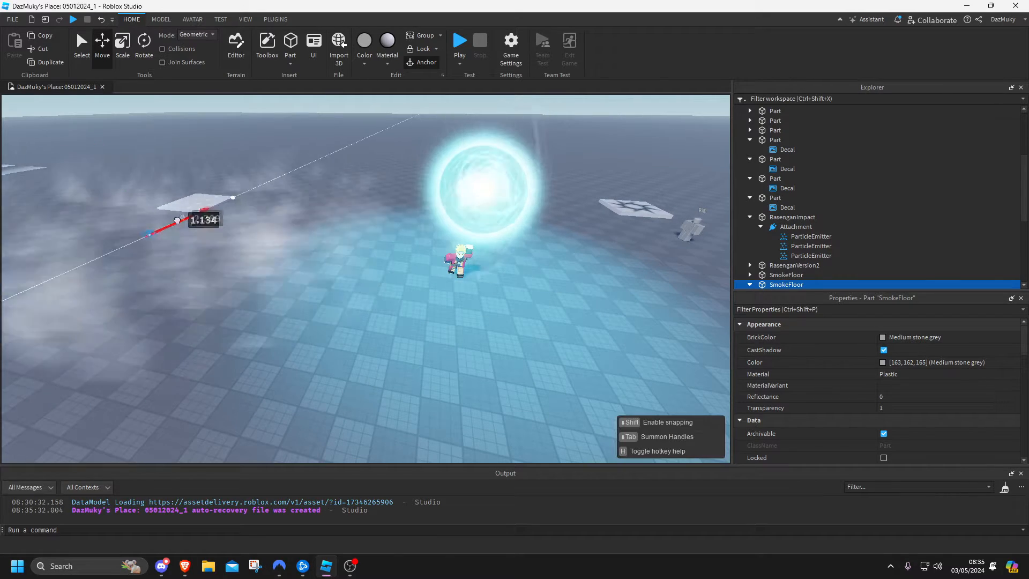
pyautogui.moveTo(178, 220); pyautogui.dragTo(253, 187)
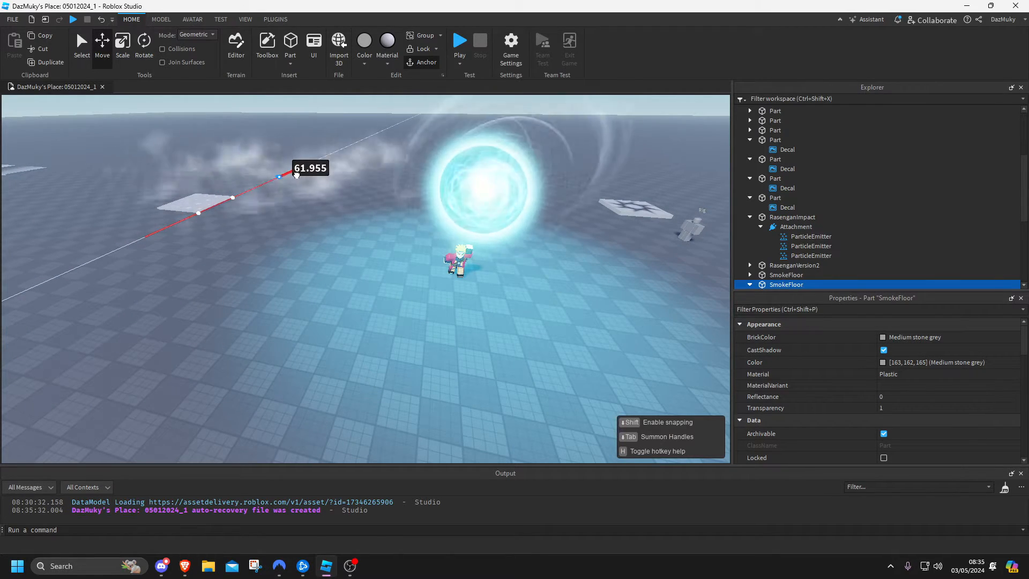
# Examine the smoke flipbook texture on the plate beside the smoke effect
pyautogui.moveTo(265, 244); pyautogui.dragTo(264, 243, button='right')
pyautogui.press('a')
pyautogui.press('e')
pyautogui.click(243, 243)
pyautogui.press('f')
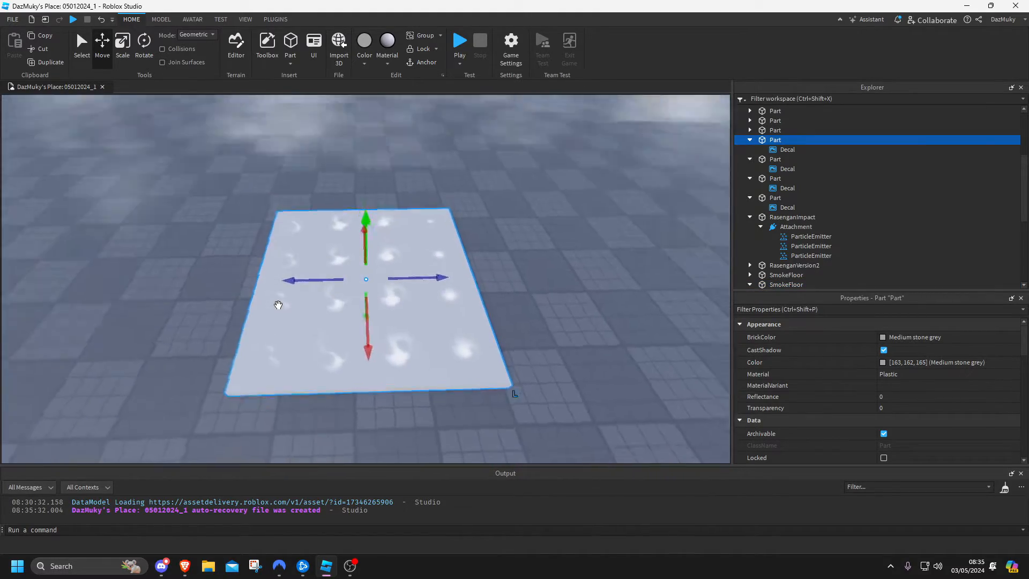
pyautogui.moveTo(278, 304); pyautogui.dragTo(278, 303, button='right')
pyautogui.scroll(-10, 340, 306)
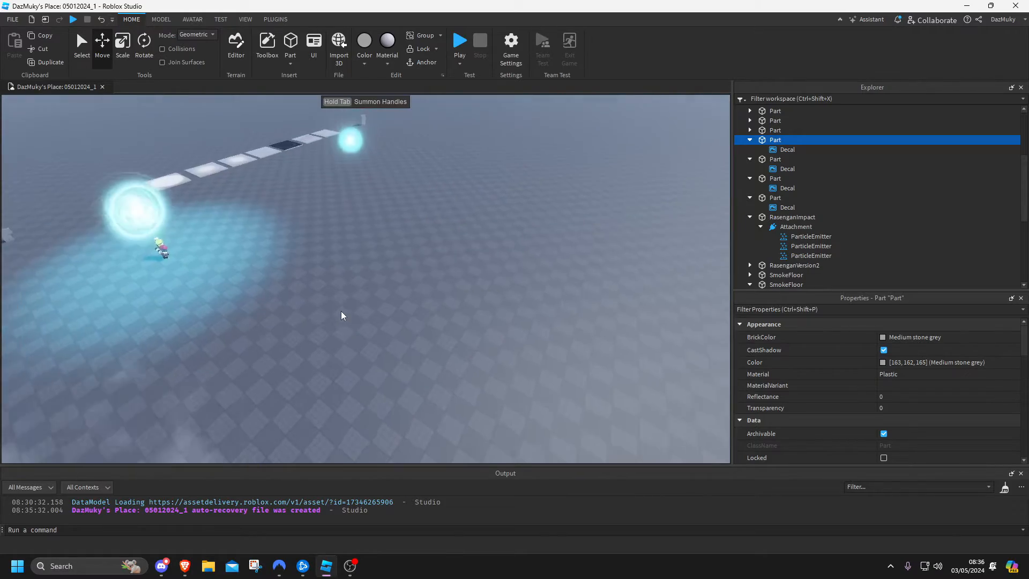
# Inspect the other texture plates in the row and compare them with the smoke flipbook plate
pyautogui.click(343, 209)
pyautogui.press('f')
pyautogui.click(445, 255)
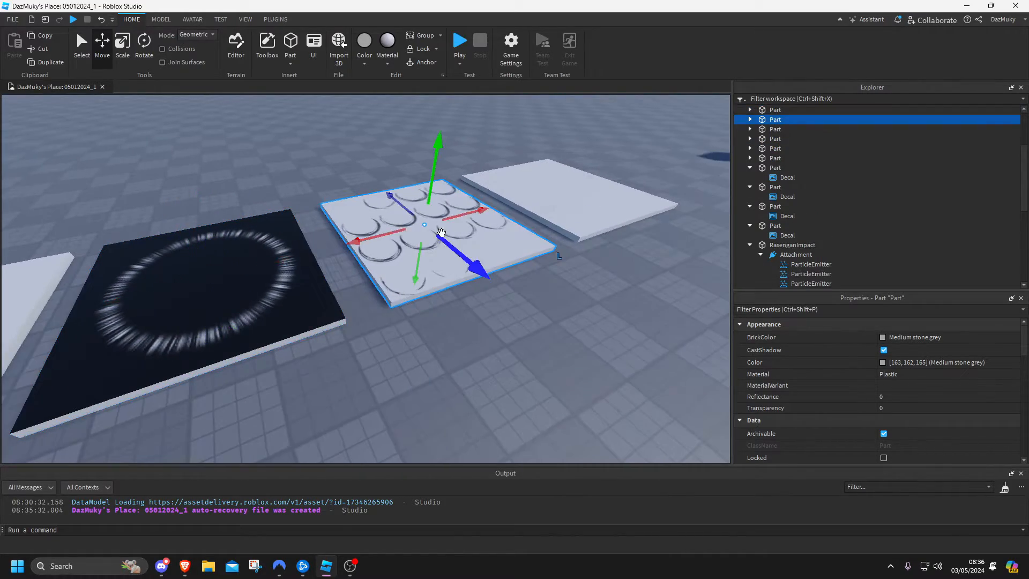
pyautogui.press('f')
pyautogui.click(535, 257)
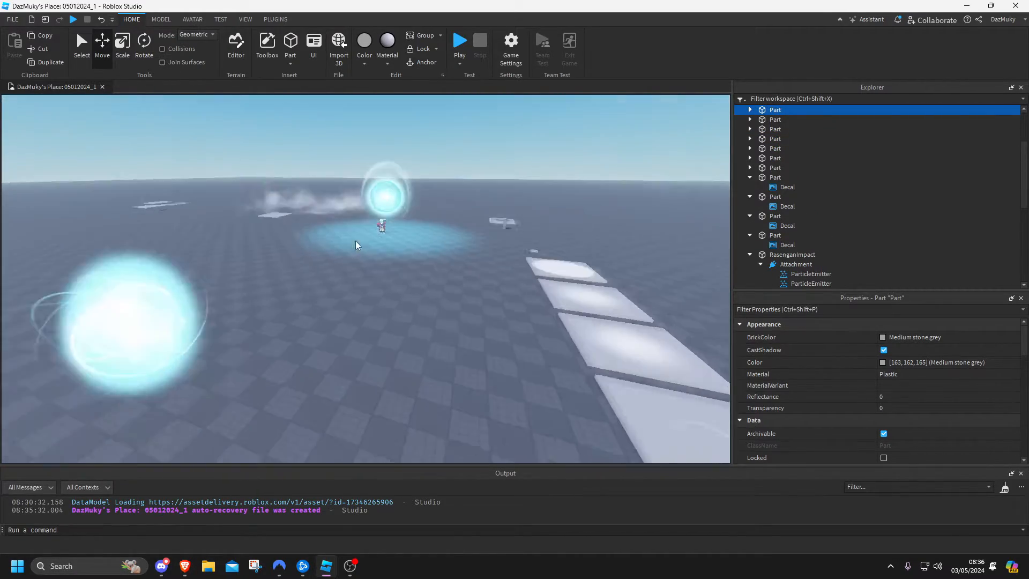
pyautogui.click(294, 228)
pyautogui.press('f')
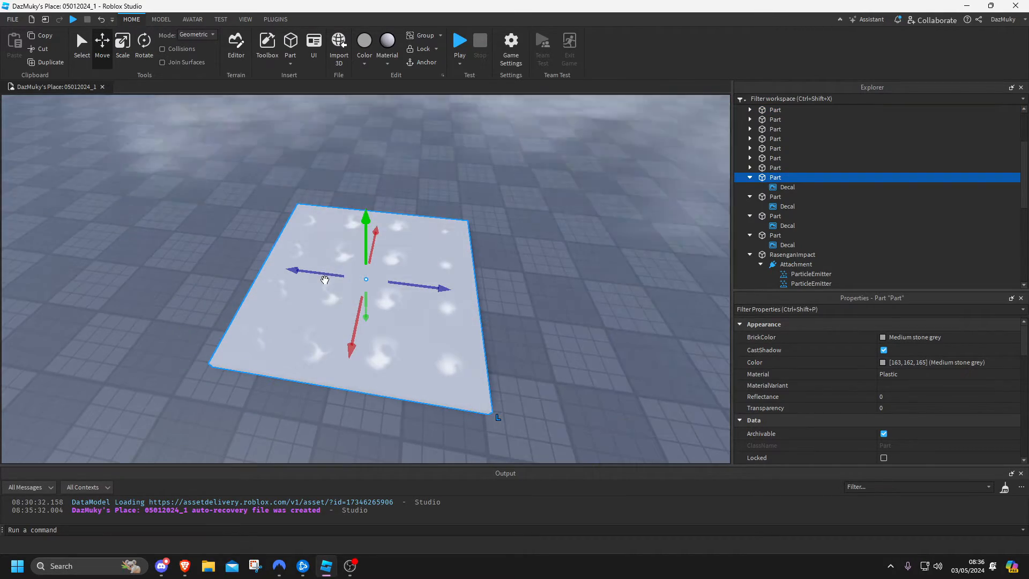
pyautogui.moveTo(389, 204); pyautogui.dragTo(337, 253, button='right')
pyautogui.scroll(1, 389, 204)
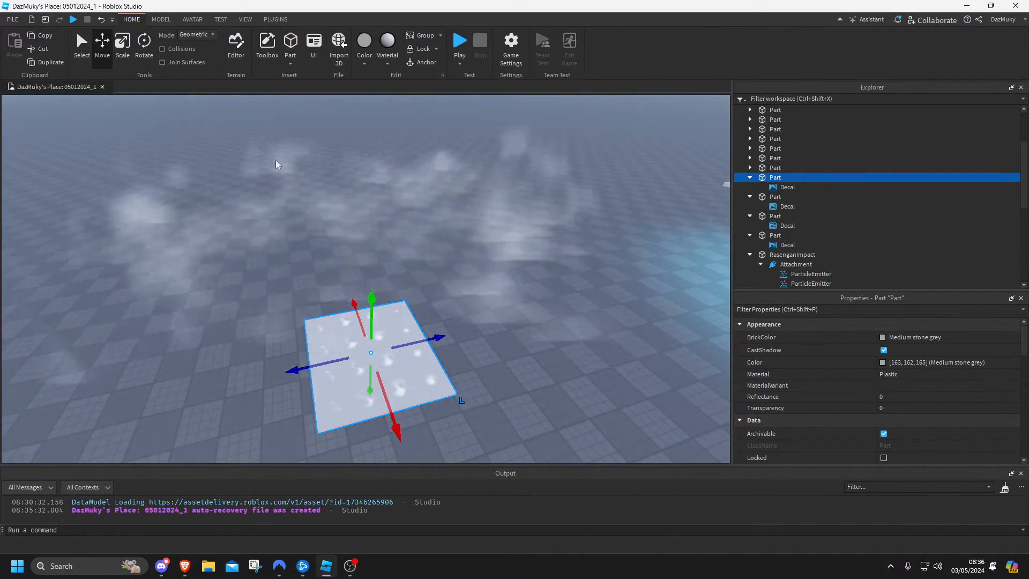
# Reposition SmokeFloor near the smoke texture plate and raise it about 2.2 studs
pyautogui.moveTo(279, 158); pyautogui.dragTo(451, 240)
pyautogui.moveTo(407, 211); pyautogui.dragTo(359, 222)
pyautogui.moveTo(316, 190); pyautogui.dragTo(315, 182)
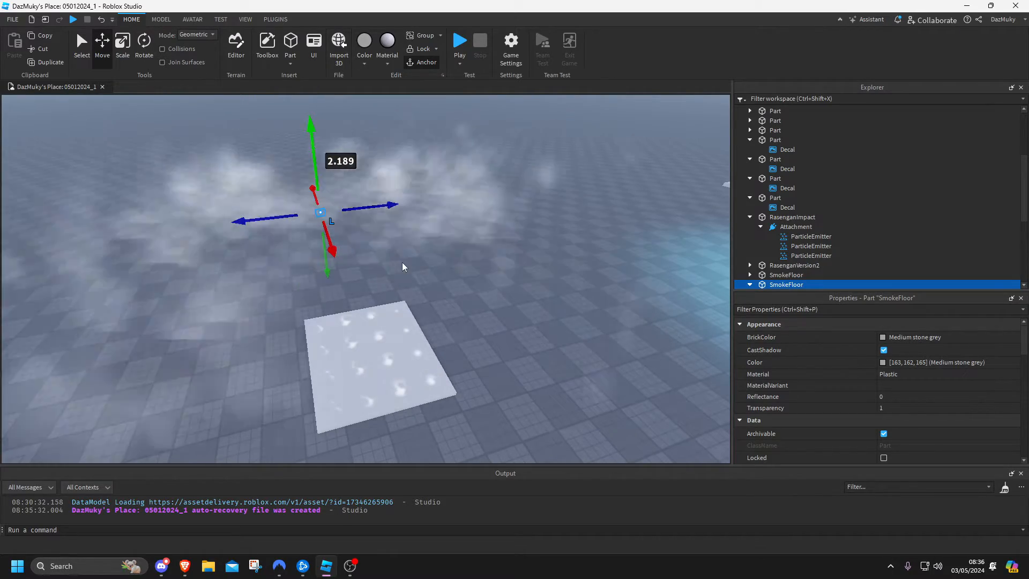
pyautogui.scroll(-4, 379, 255)
pyautogui.press('q')
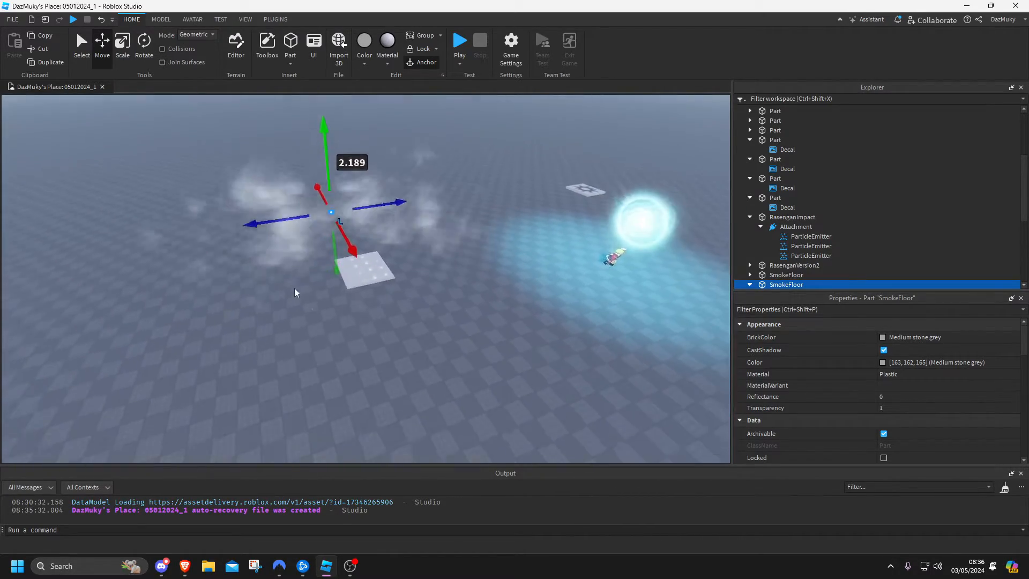
pyautogui.moveTo(309, 277); pyautogui.dragTo(316, 281, button='right')
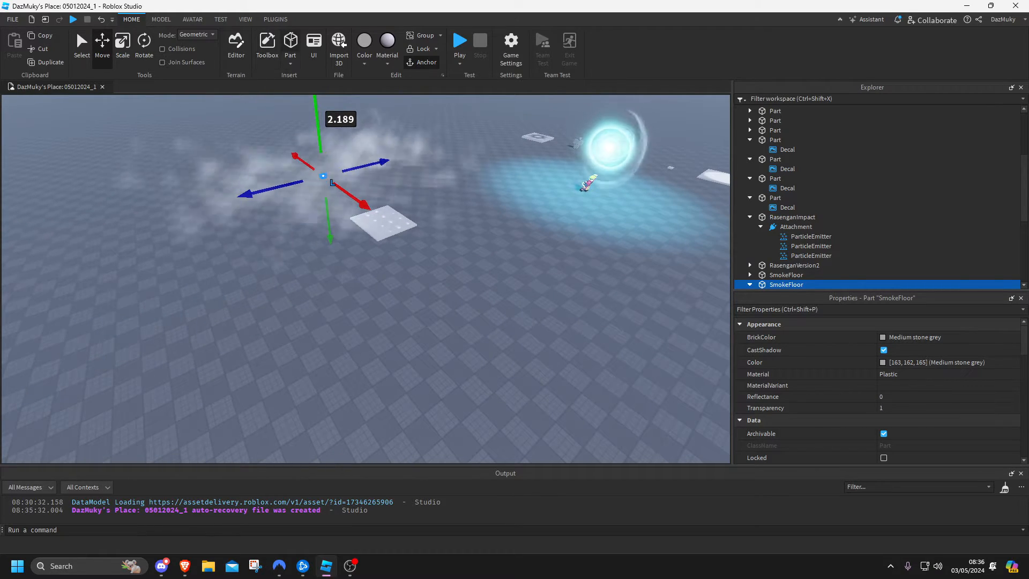
# Insert a new block part on open floor near the smoke texture plate and raise it about 5.9 studs
pyautogui.click(290, 44)
pyautogui.moveTo(396, 307); pyautogui.dragTo(405, 277)
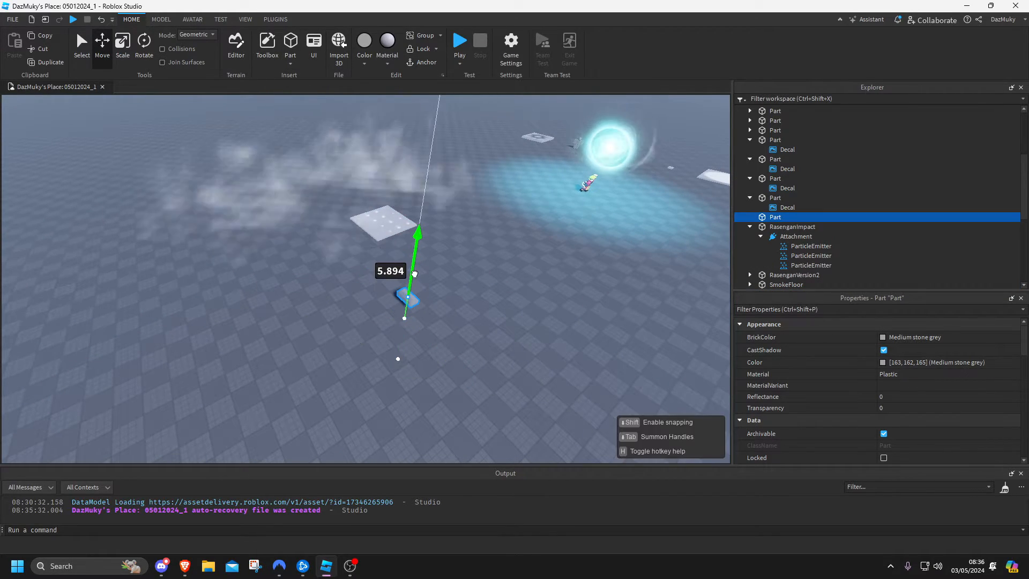
pyautogui.moveTo(463, 315); pyautogui.dragTo(459, 315, button='right')
pyautogui.press('d')
pyautogui.press('f')
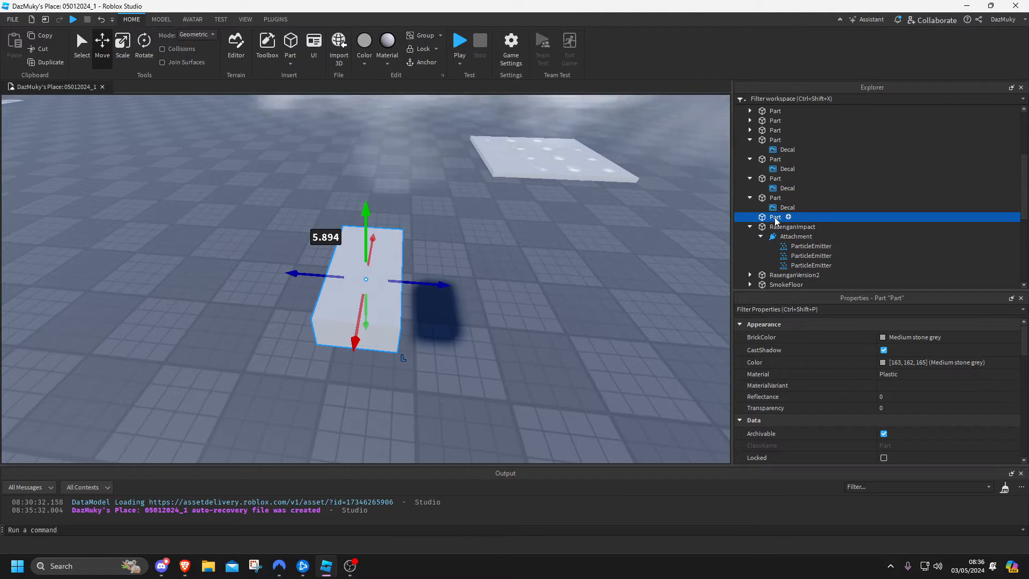
# Rename the new part FloorSmoke and make it fully transparent
pyautogui.press('w')
pyautogui.press('s')
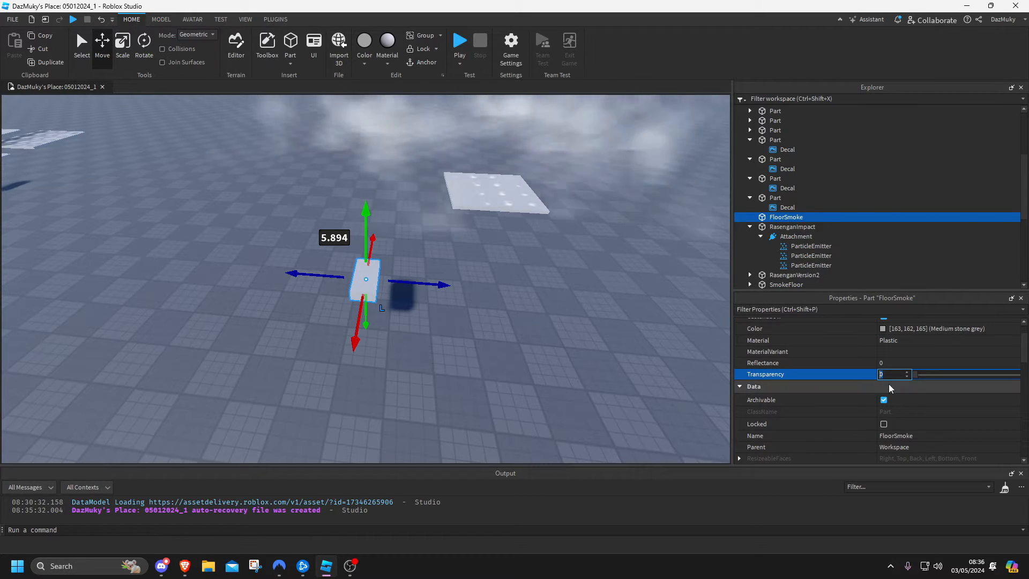
pyautogui.press('Return')
# Turn off CanCollide and turn on Anchored for the FloorSmoke part
pyautogui.scroll(-5, 854, 375)
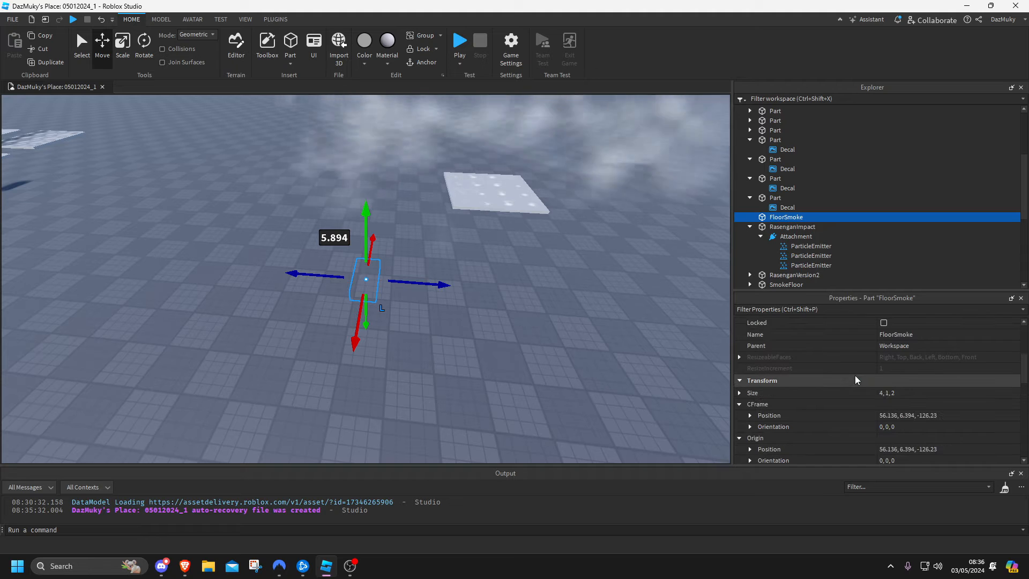
pyautogui.scroll(-1, 854, 378)
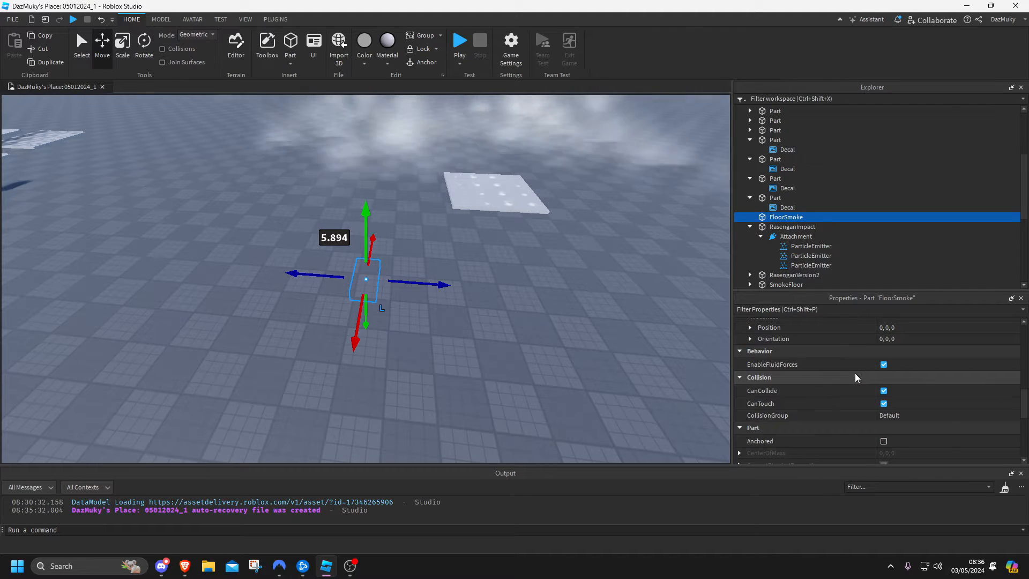
pyautogui.click(883, 390)
pyautogui.scroll(-2, 867, 429)
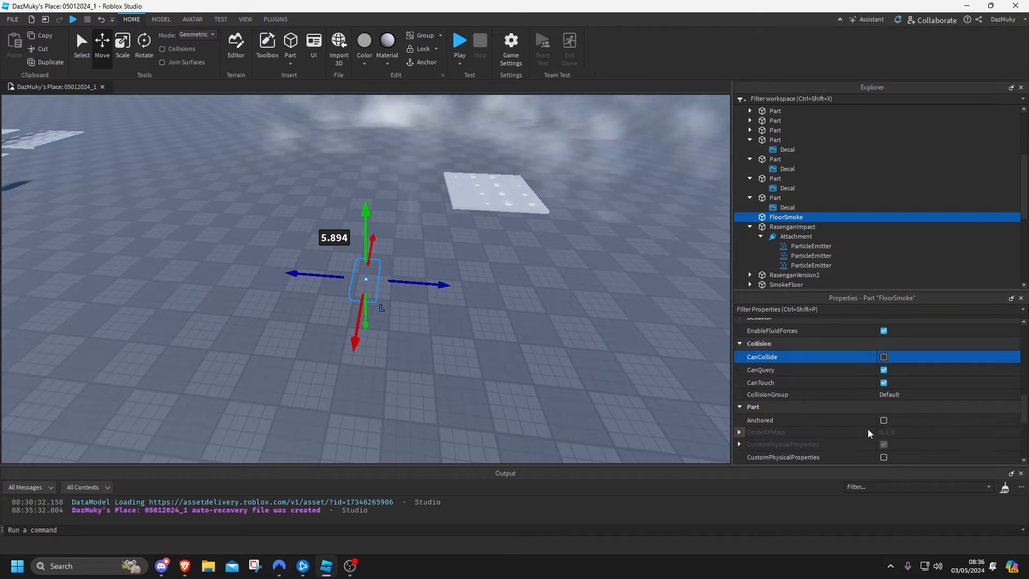
pyautogui.click(884, 386)
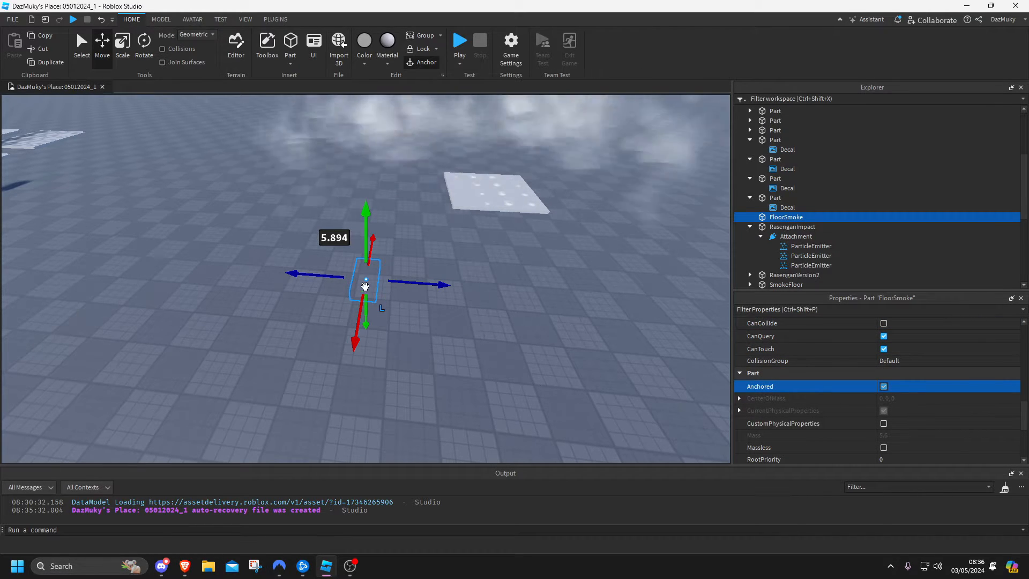
# View the existing smoke effect and its flipbook texture plate from around the new FloorSmoke part
pyautogui.moveTo(422, 282); pyautogui.dragTo(384, 282)
pyautogui.moveTo(384, 282); pyautogui.dragTo(479, 303, button='right')
pyautogui.moveTo(377, 165); pyautogui.dragTo(332, 176)
pyautogui.moveTo(349, 253); pyautogui.dragTo(427, 281, button='right')
pyautogui.moveTo(436, 225); pyautogui.dragTo(362, 223, button='right')
pyautogui.press('e')
pyautogui.press('q')
pyautogui.click(477, 250)
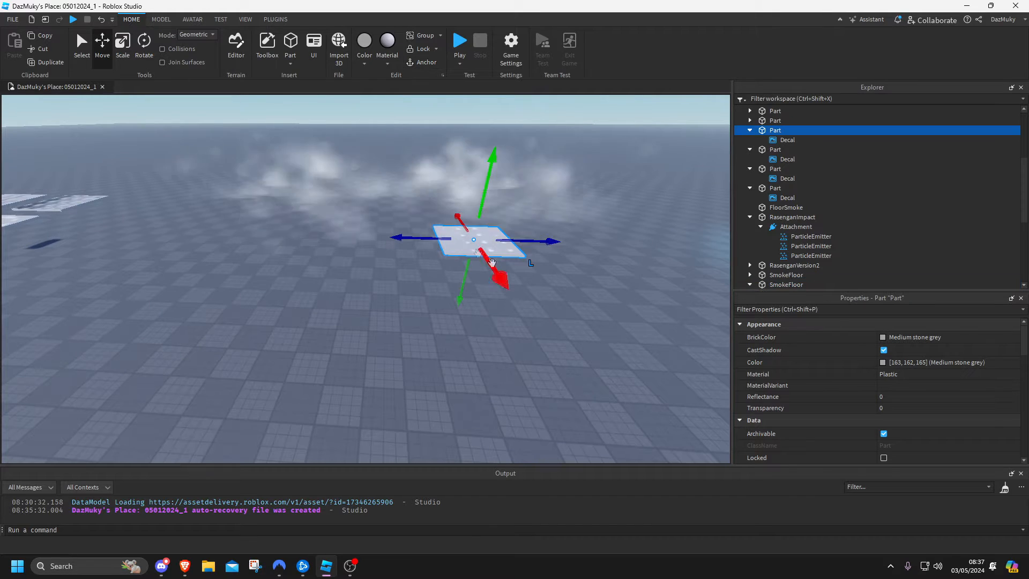
# Inspect the properties of the two Smoke emitters under the existing SmokeFloor part's attachment
pyautogui.moveTo(375, 165); pyautogui.dragTo(411, 212)
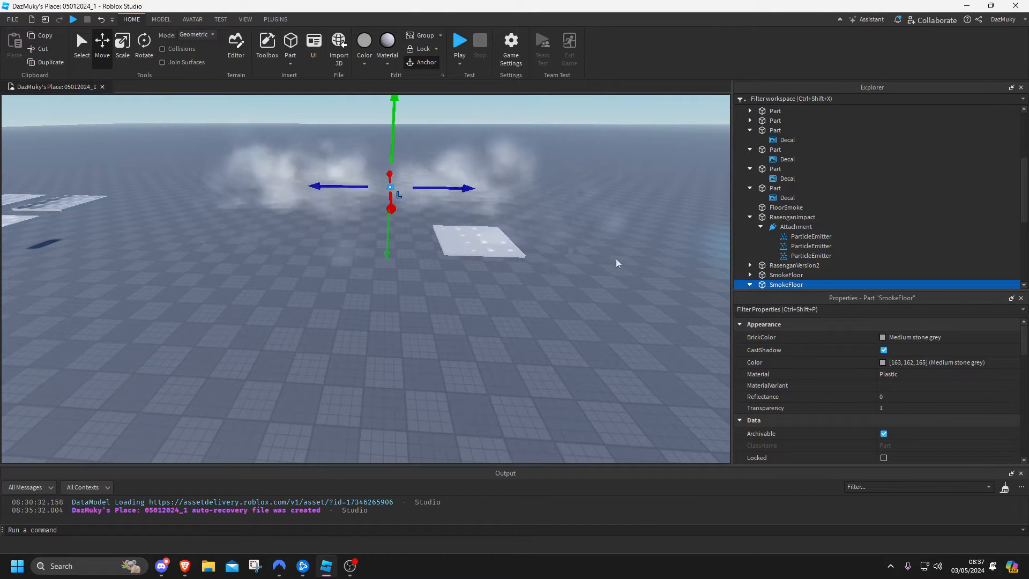
pyautogui.scroll(-3, 774, 261)
pyautogui.click(795, 212)
pyautogui.click(799, 222)
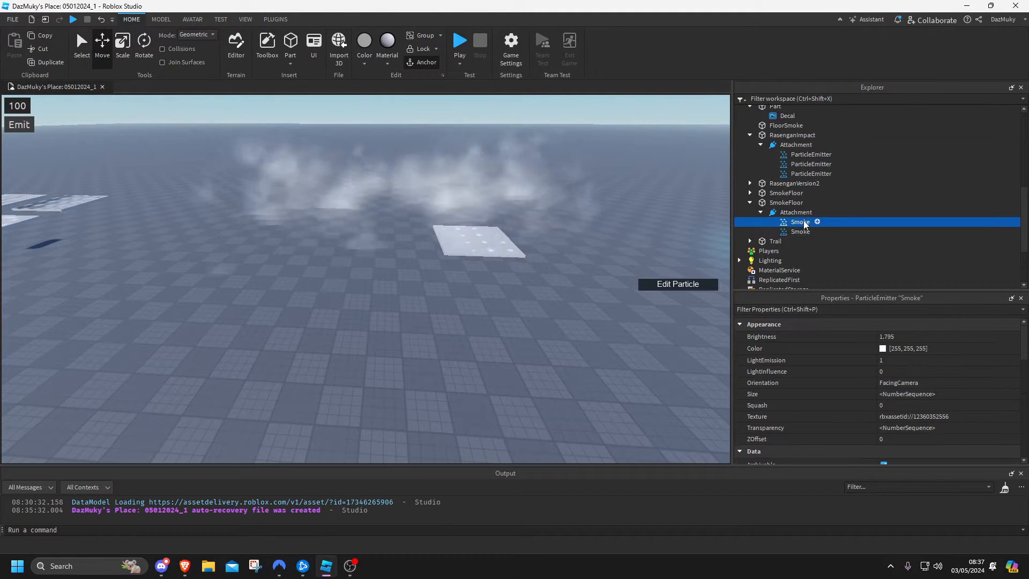
pyautogui.click(801, 232)
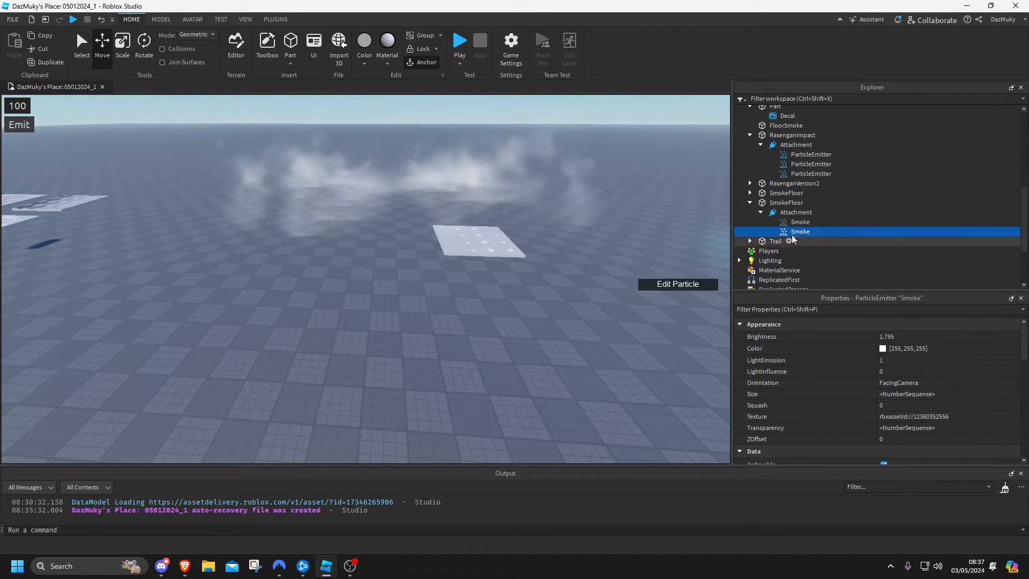
pyautogui.click(800, 222)
pyautogui.scroll(-8, 947, 418)
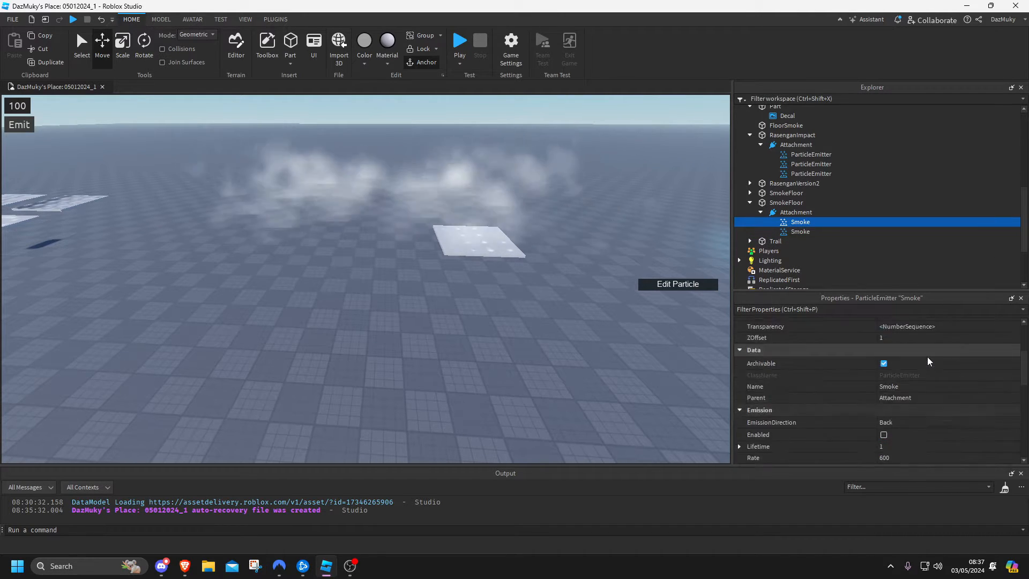
pyautogui.click(798, 231)
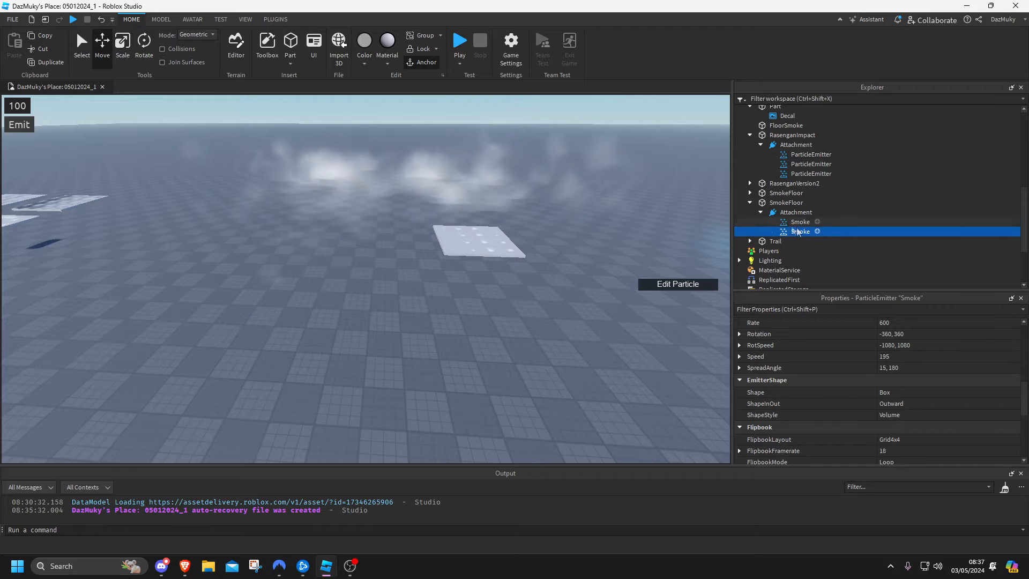
pyautogui.click(449, 235)
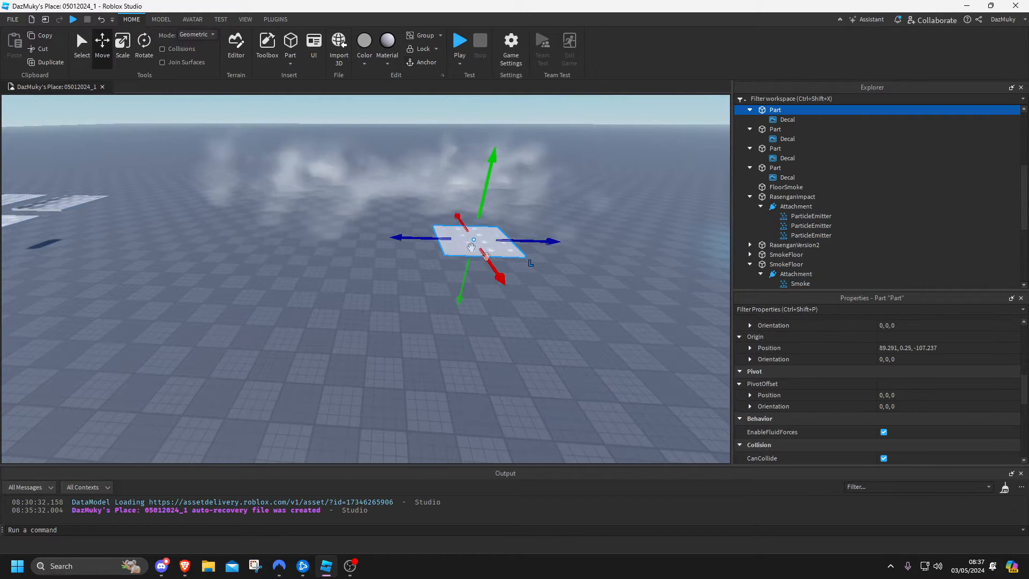
pyautogui.click(787, 119)
pyautogui.scroll(2, 879, 330)
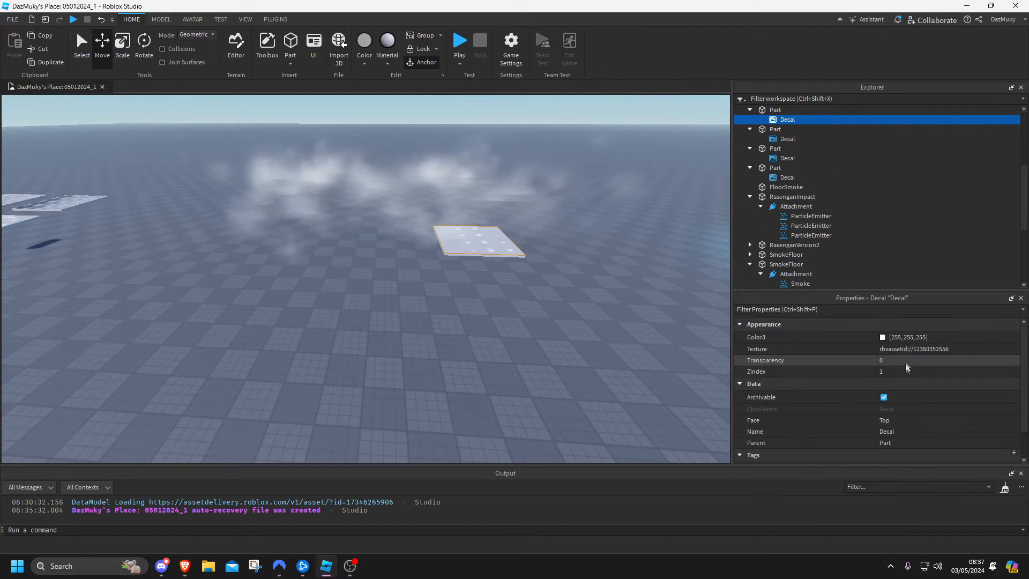
pyautogui.click(889, 349)
pyautogui.click(371, 305)
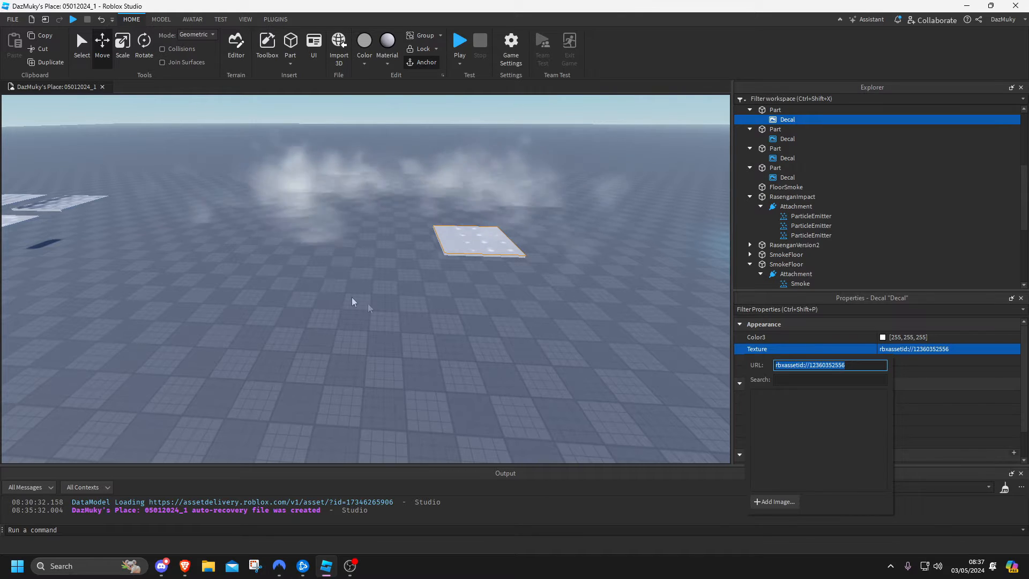
# Add an Attachment to the invisible FloorSmoke part
pyautogui.moveTo(284, 274); pyautogui.dragTo(423, 407)
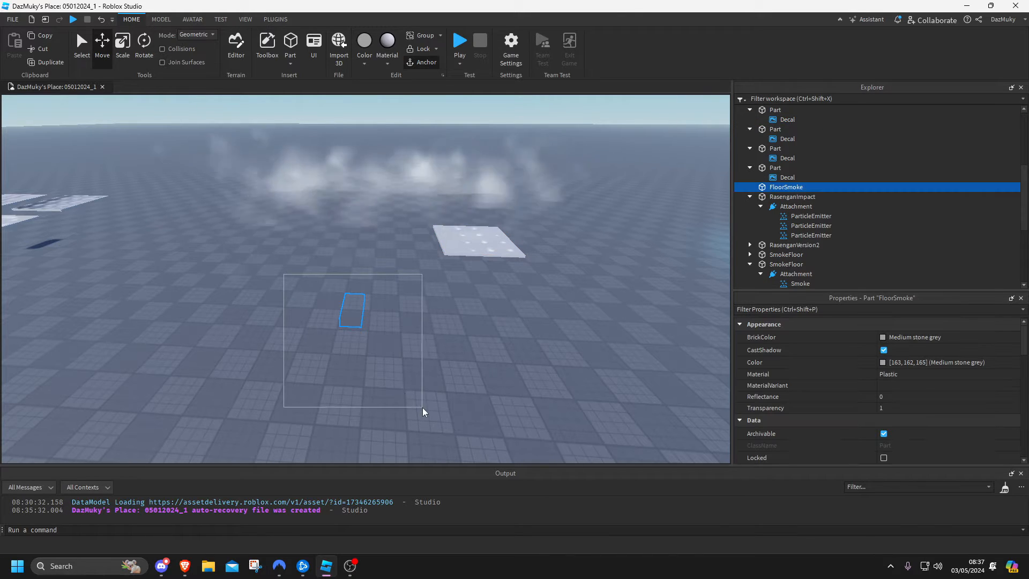
pyautogui.click(808, 187)
pyautogui.write('attack')
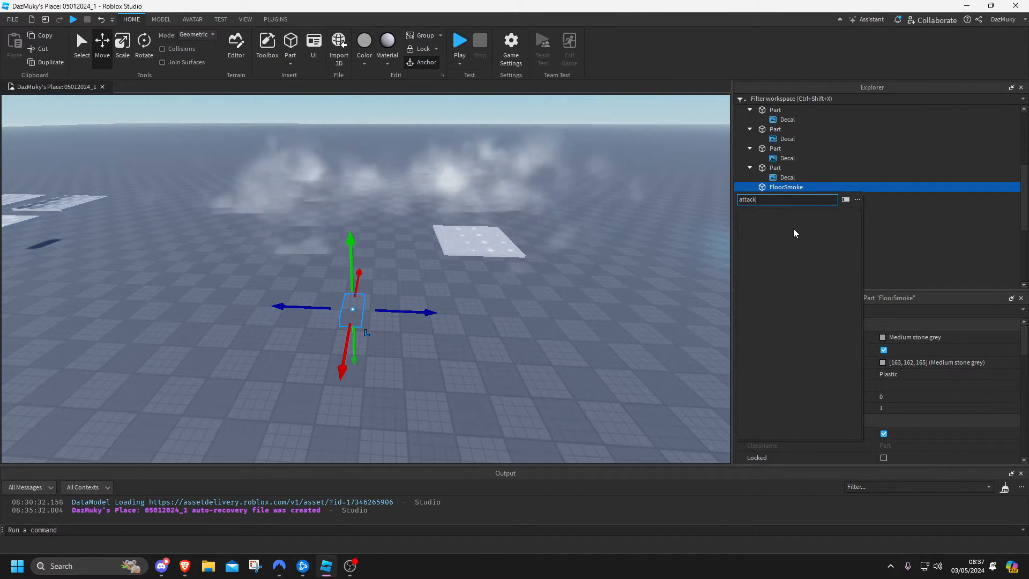
pyautogui.press('BackSpace')
pyautogui.write('h')
pyautogui.press('Return')
# Add a ParticleEmitter inside the FloorSmoke part's attachment
pyautogui.scroll(2, 374, 317)
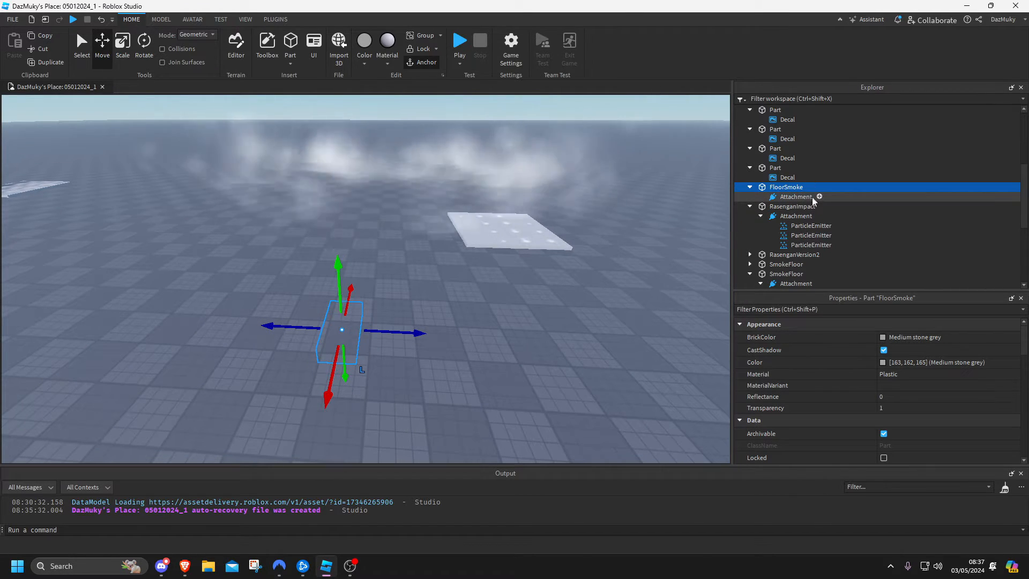
pyautogui.click(811, 196)
pyautogui.click(819, 197)
pyautogui.click(786, 237)
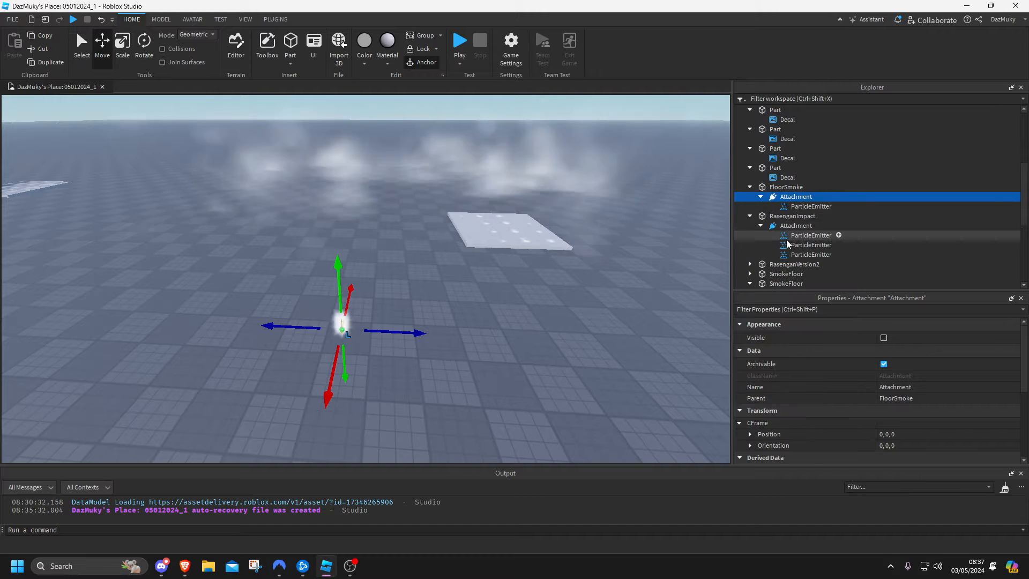
pyautogui.click(916, 406)
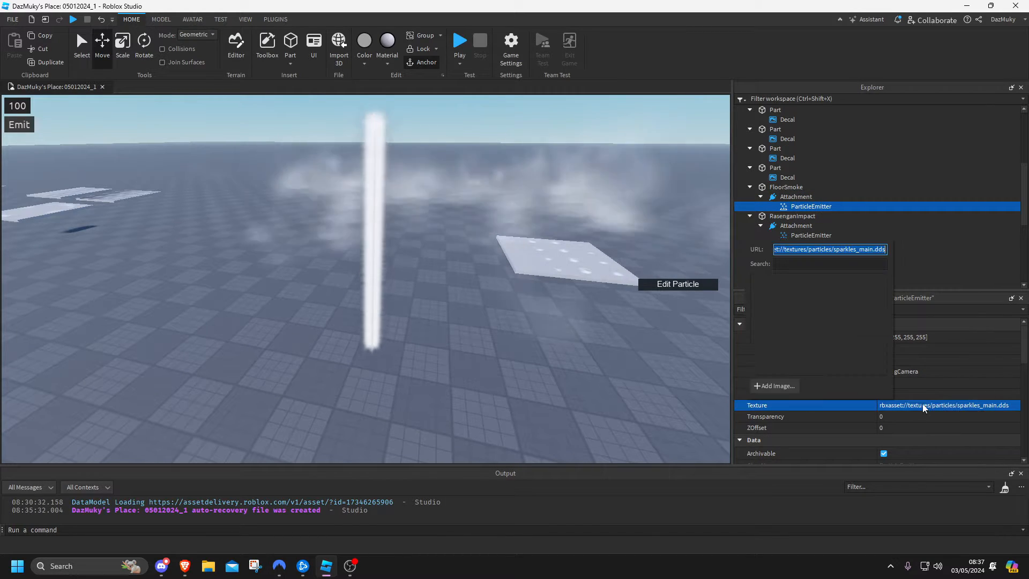
pyautogui.press('Return')
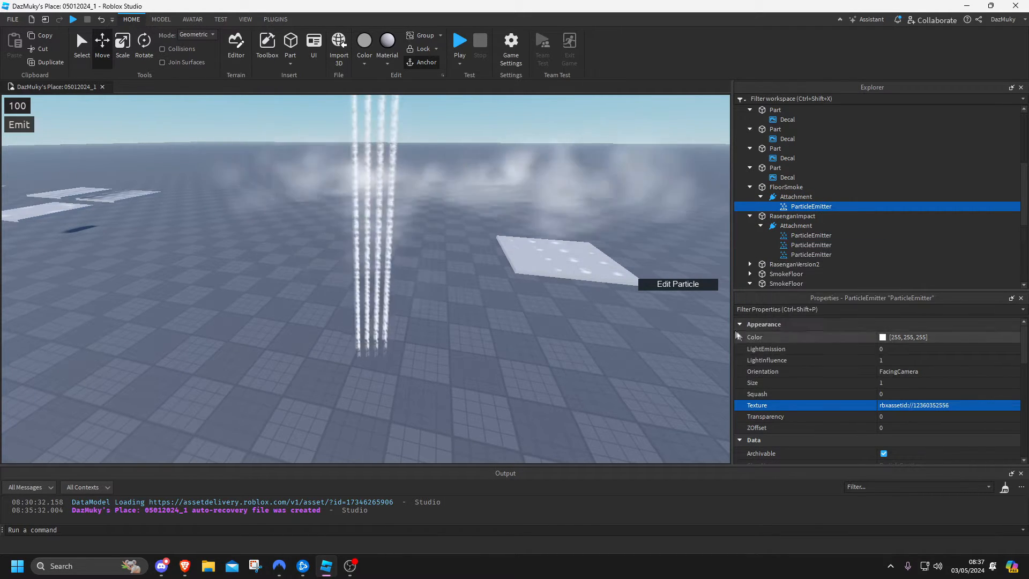
pyautogui.press('w')
pyautogui.moveTo(478, 278); pyautogui.dragTo(477, 279, button='right')
pyautogui.scroll(-3, 478, 279)
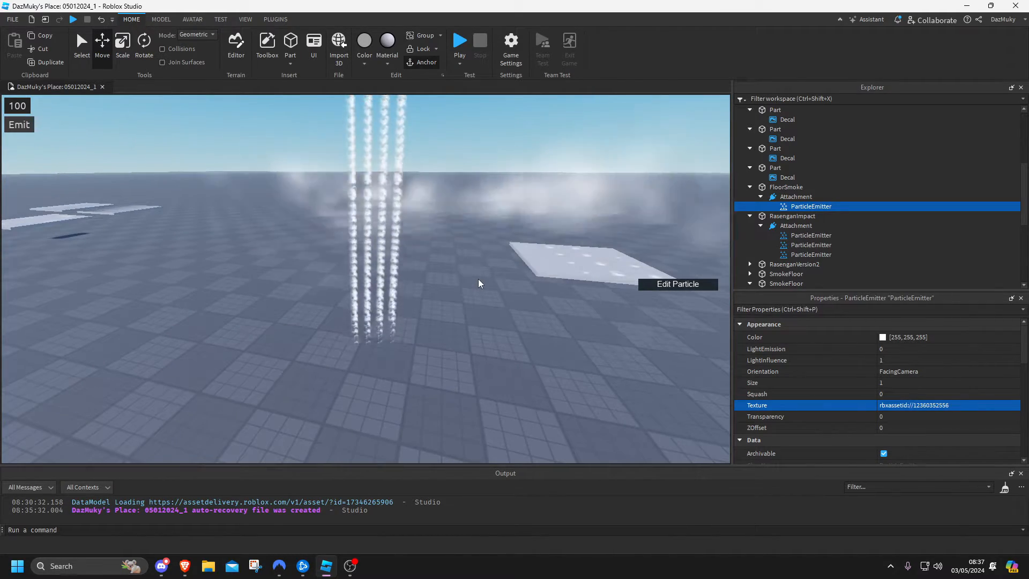
# Set the FloorSmoke emitter's lifetime to 0.5 and its speed to 0.01
pyautogui.scroll(-5, 890, 398)
pyautogui.click(895, 397)
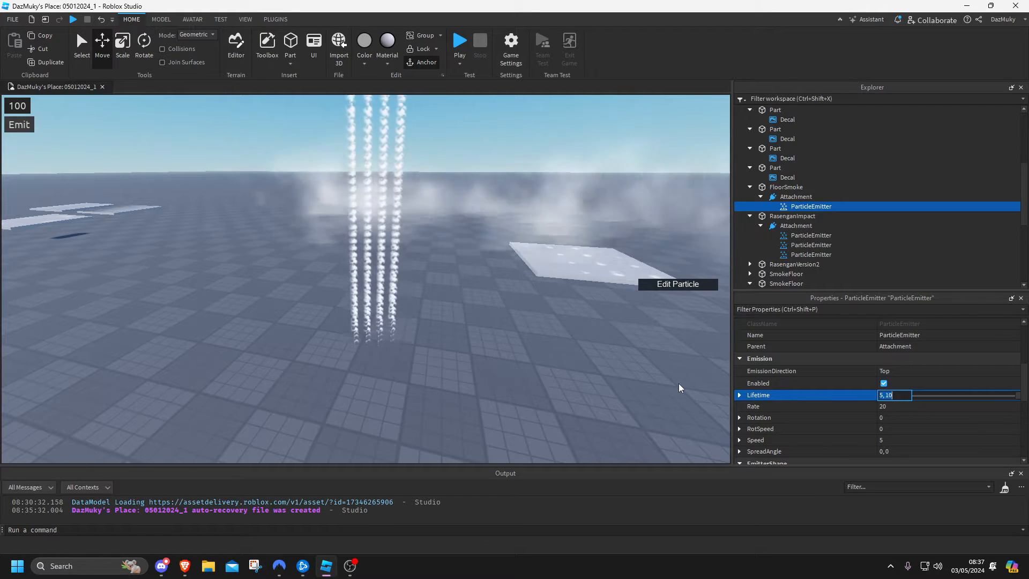
pyautogui.write('0.5')
pyautogui.press('Return')
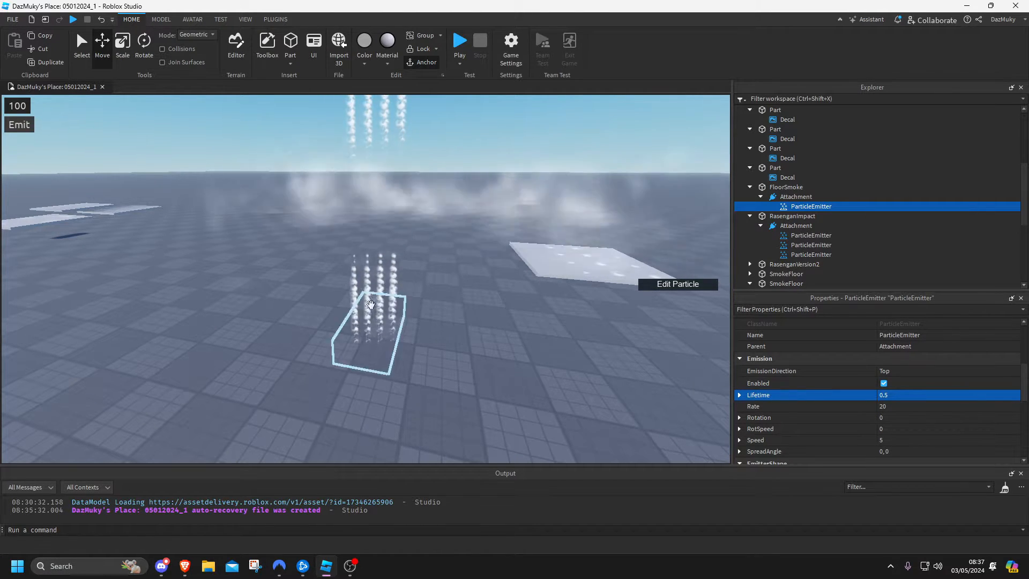
pyautogui.scroll(-1, 911, 418)
pyautogui.click(898, 405)
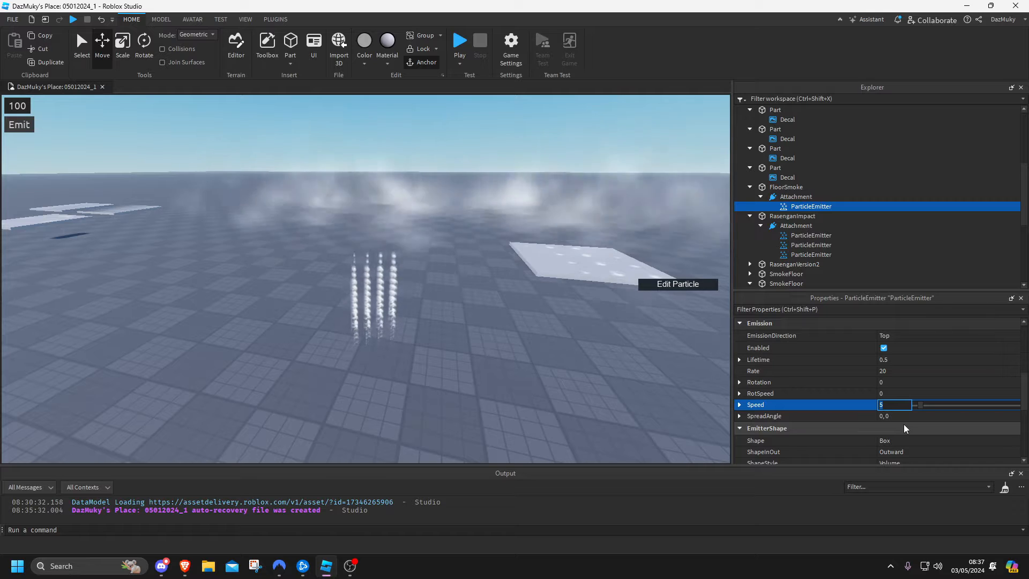
pyautogui.write('0.01')
pyautogui.press('Return')
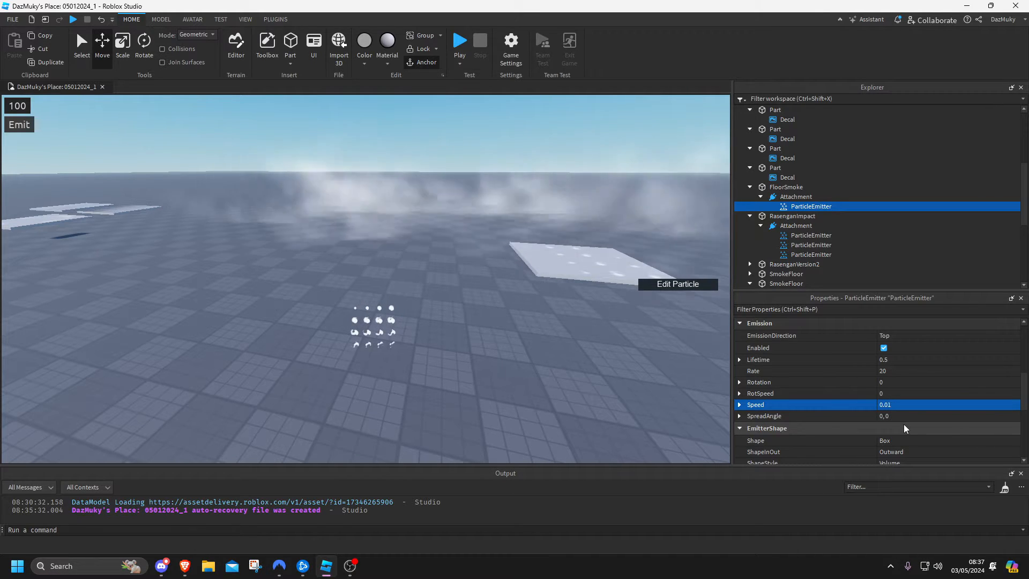
# Set the FloorSmoke emitter's particle size to 5
pyautogui.scroll(3, 878, 376)
pyautogui.scroll(1, 886, 368)
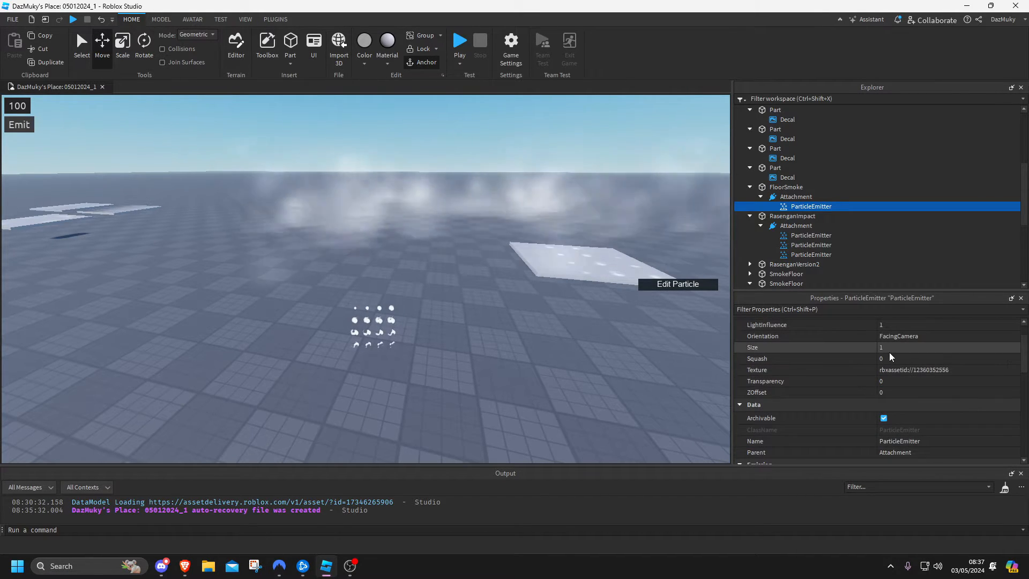
pyautogui.click(890, 347)
pyautogui.write('5')
pyautogui.press('Return')
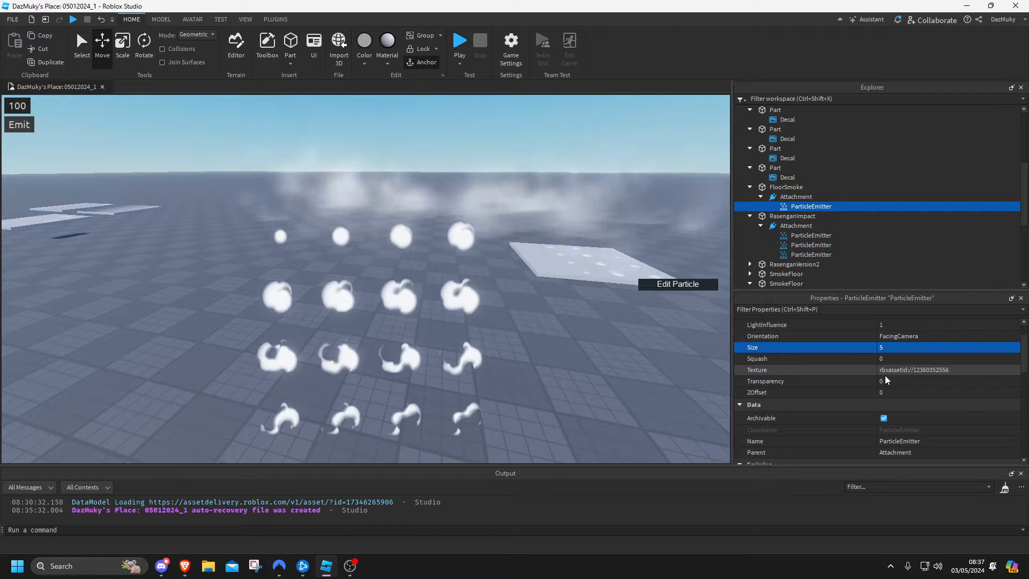
# Set the FloorSmoke emitter's flipbook layout to Grid4x4 and its flipbook mode to OneShot
pyautogui.scroll(-10, 905, 402)
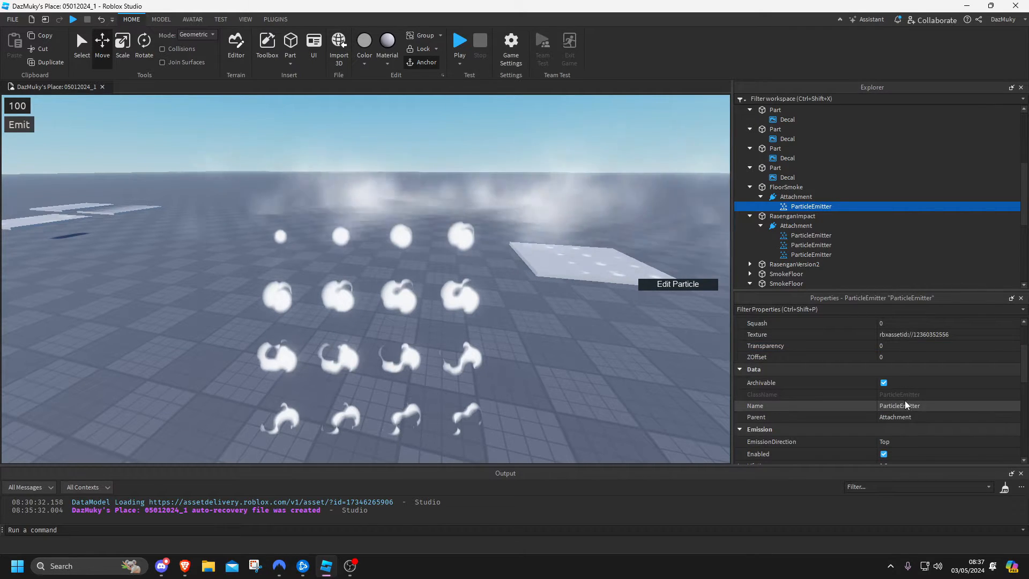
pyautogui.click(885, 347)
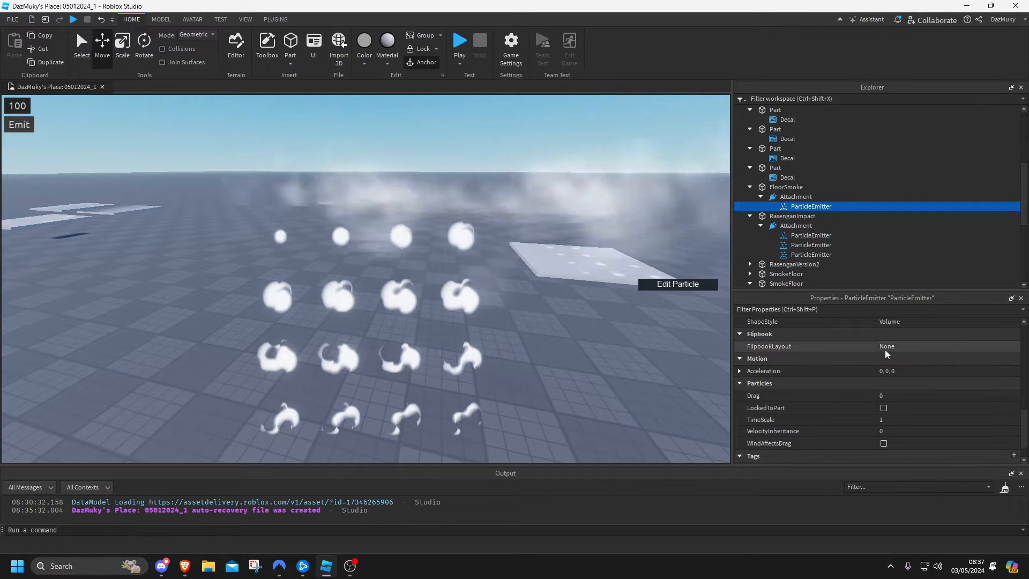
pyautogui.click(894, 348)
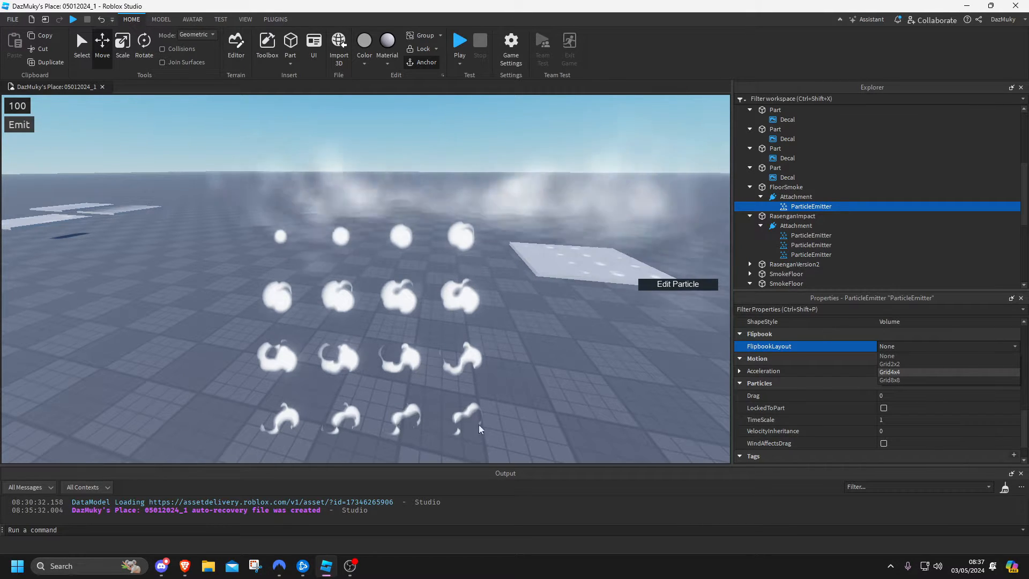
pyautogui.click(900, 371)
pyautogui.click(897, 360)
pyautogui.click(896, 358)
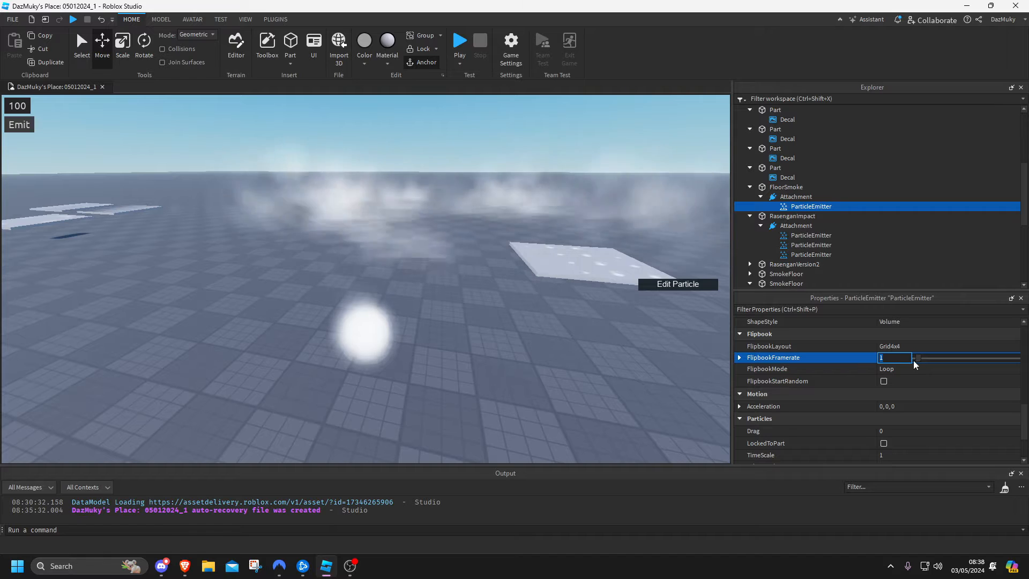
pyautogui.click(911, 368)
pyautogui.click(907, 370)
pyautogui.click(894, 382)
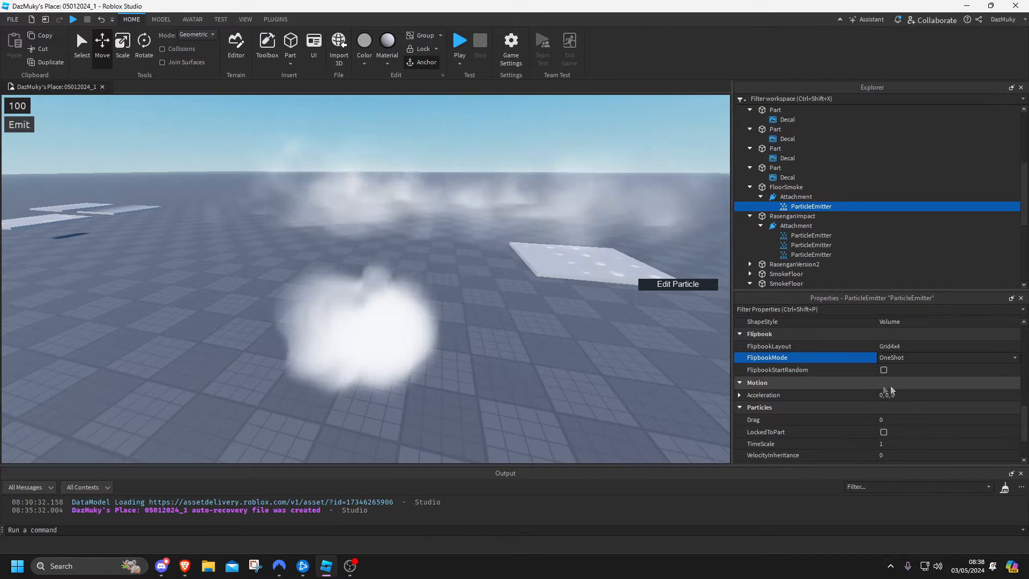
# Lower the FloorSmoke emitter's emission rate to 1
pyautogui.scroll(8, 815, 368)
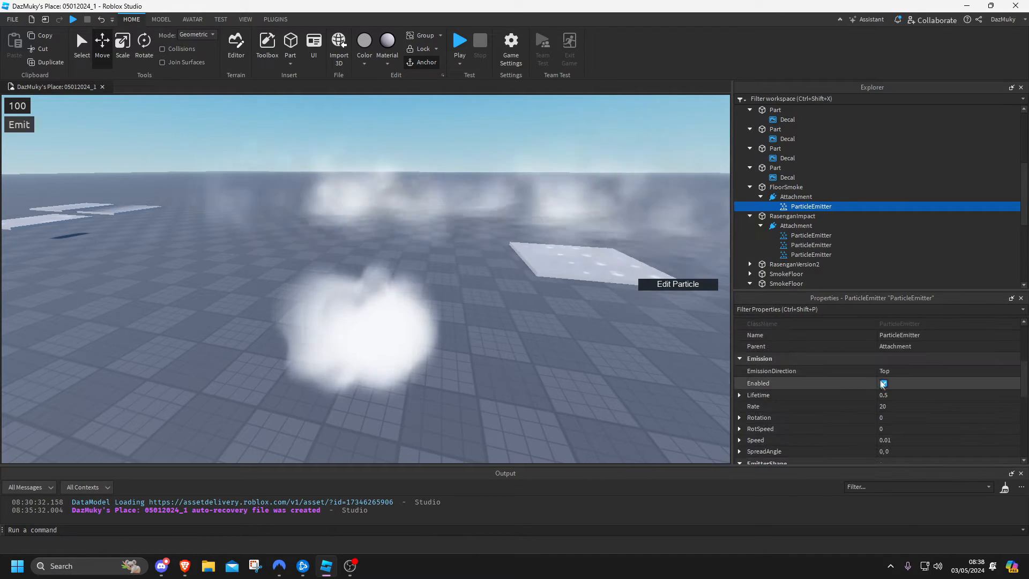
pyautogui.click(891, 405)
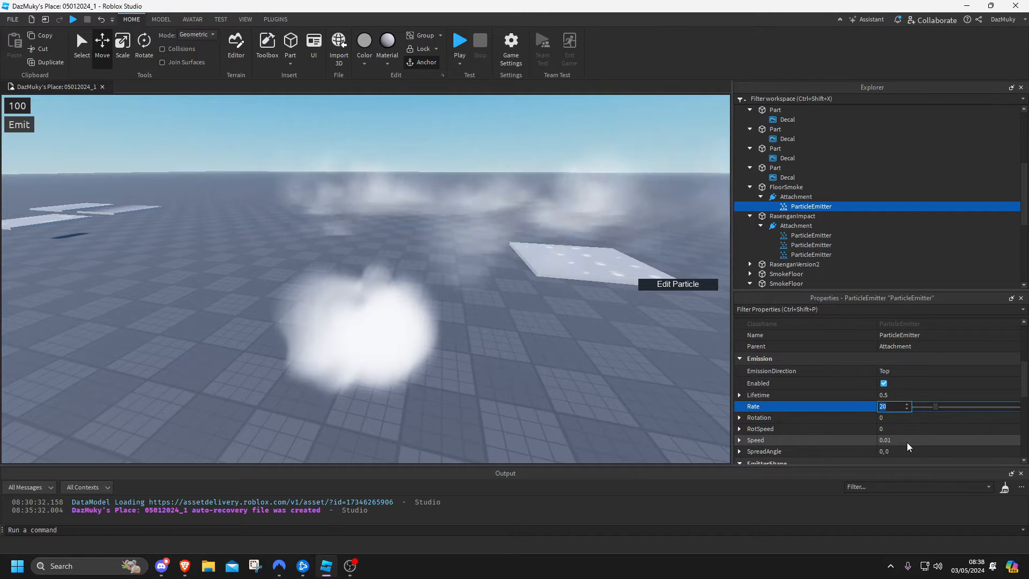
pyautogui.press('Return')
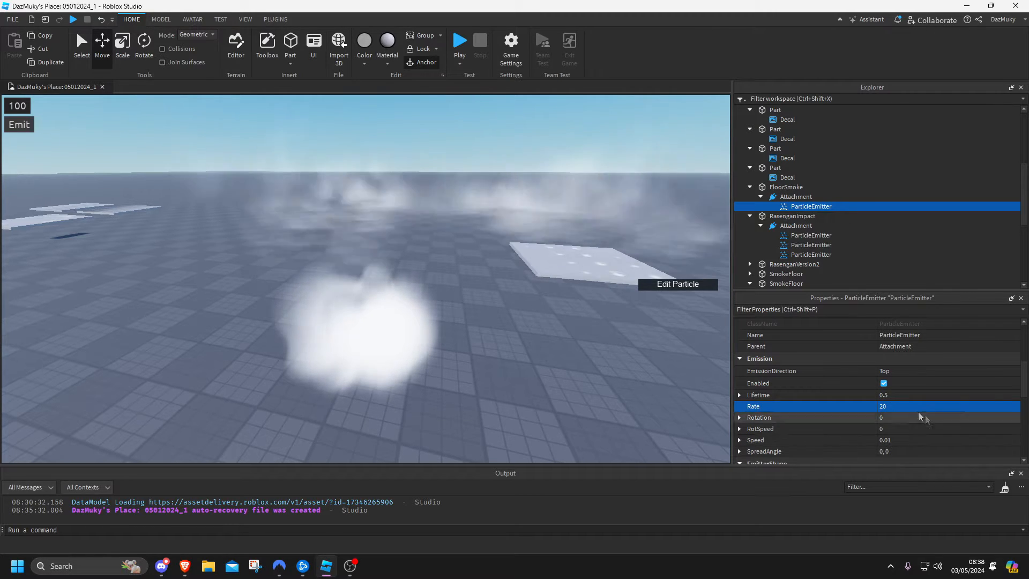
pyautogui.click(903, 406)
pyautogui.write('1')
pyautogui.press('Return')
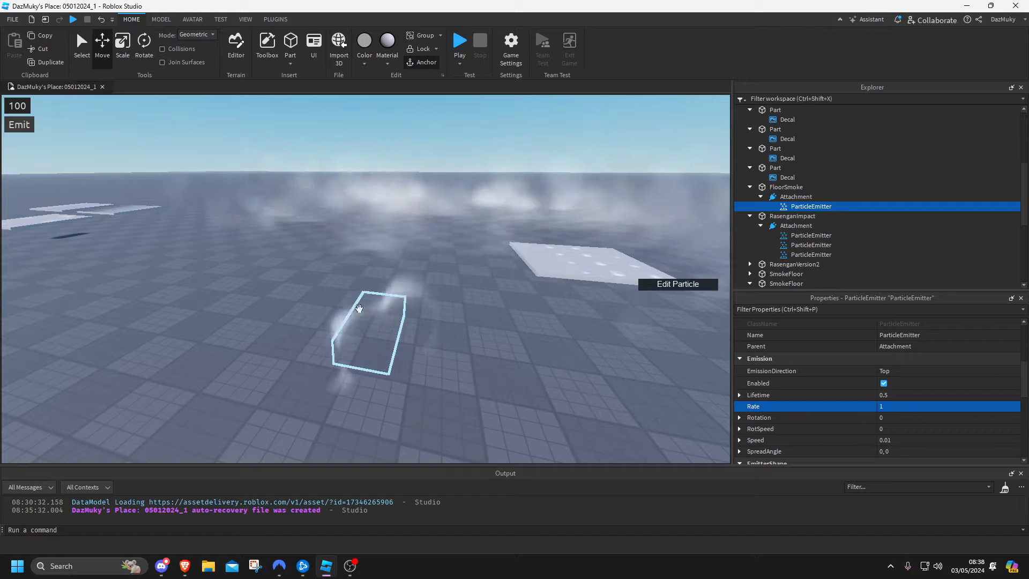
# Compare the FloorSmoke emitter's single puff with the existing smoke effect from several views, ending with the new emitter selected
pyautogui.moveTo(538, 346); pyautogui.dragTo(562, 357, button='right')
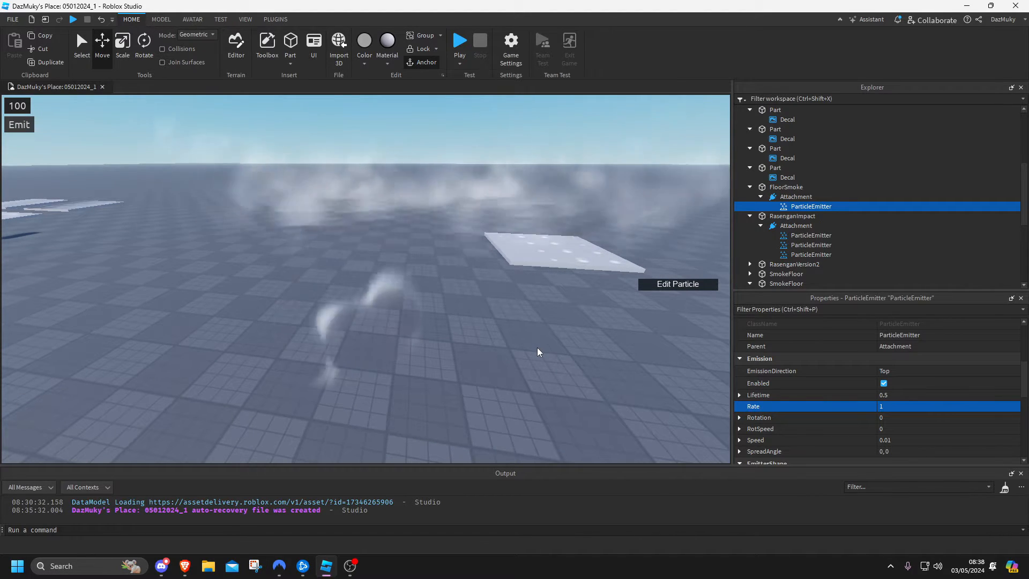
pyautogui.moveTo(490, 351); pyautogui.dragTo(477, 378, button='right')
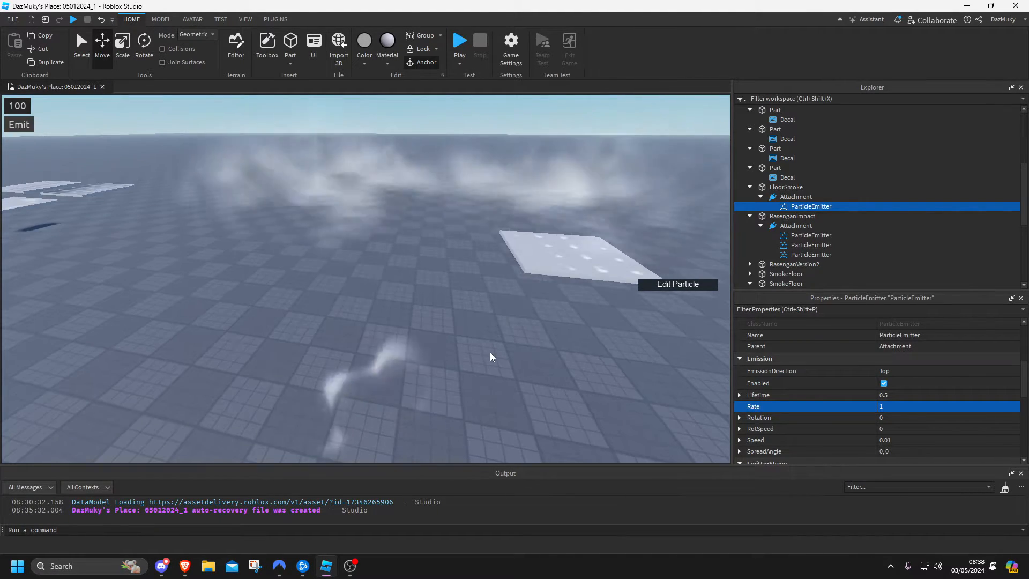
pyautogui.press('e')
pyautogui.press('w')
pyautogui.press('s')
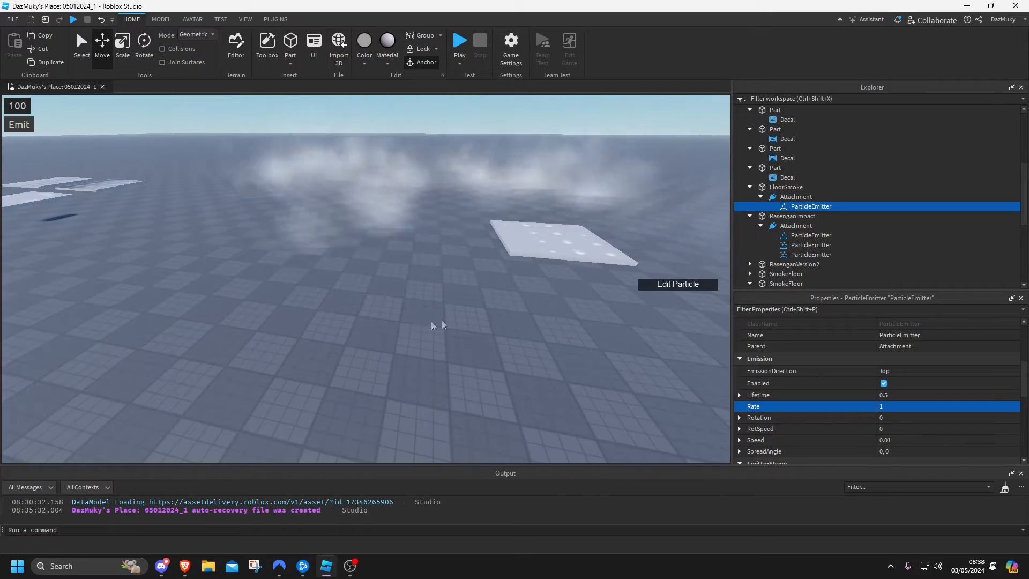
pyautogui.scroll(1, 395, 241)
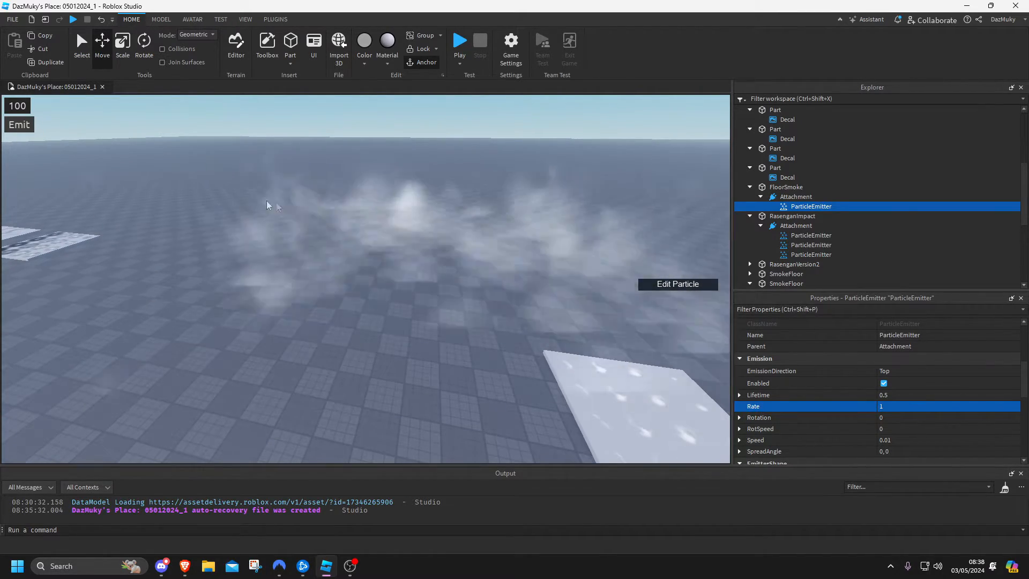
pyautogui.scroll(-3, 402, 279)
pyautogui.click(365, 300)
pyautogui.scroll(2, 406, 332)
pyautogui.click(806, 206)
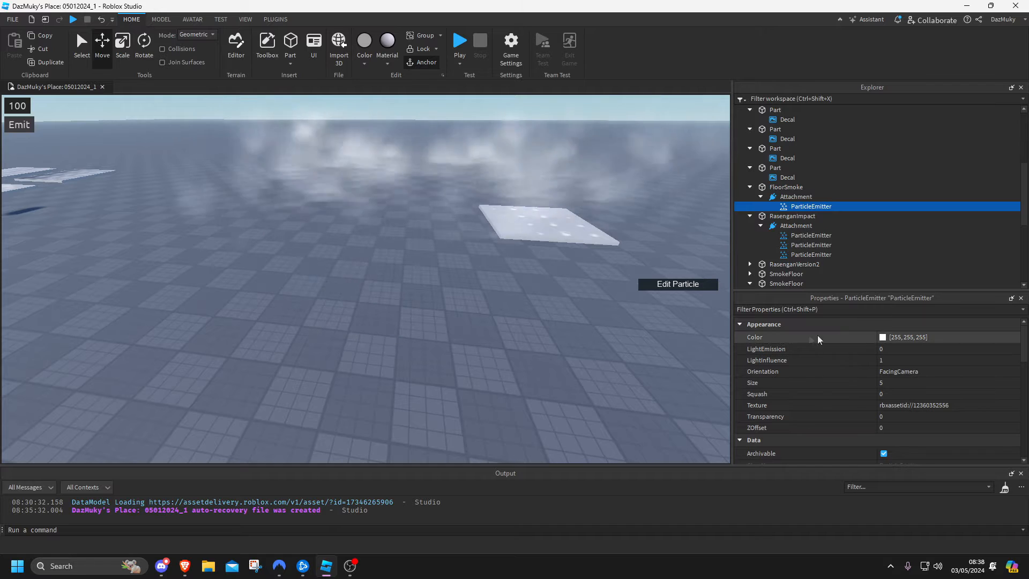
# Look through the installed plugins for the ones used to edit and emit particles
pyautogui.moveTo(512, 324); pyautogui.dragTo(507, 336, button='right')
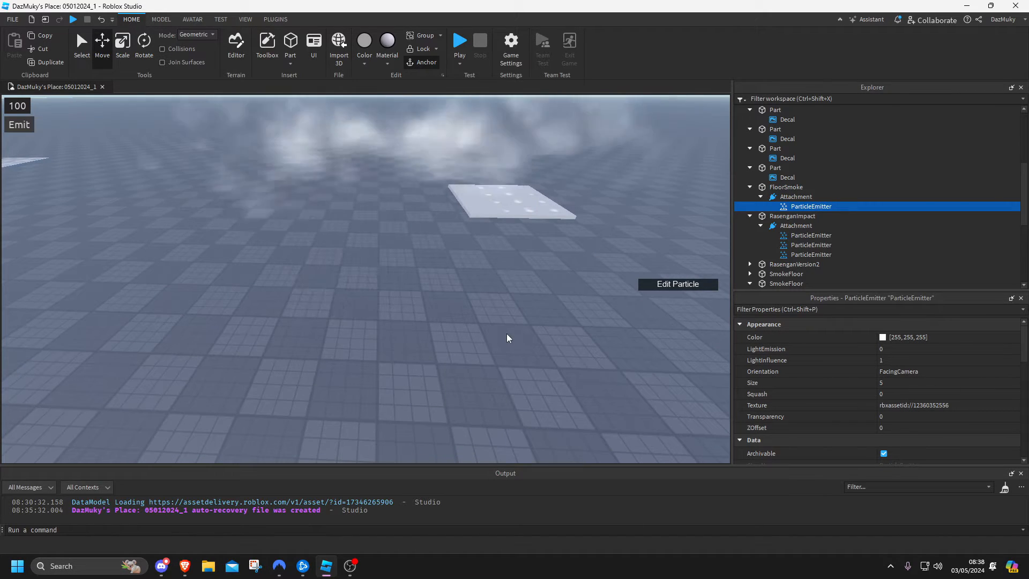
pyautogui.click(276, 19)
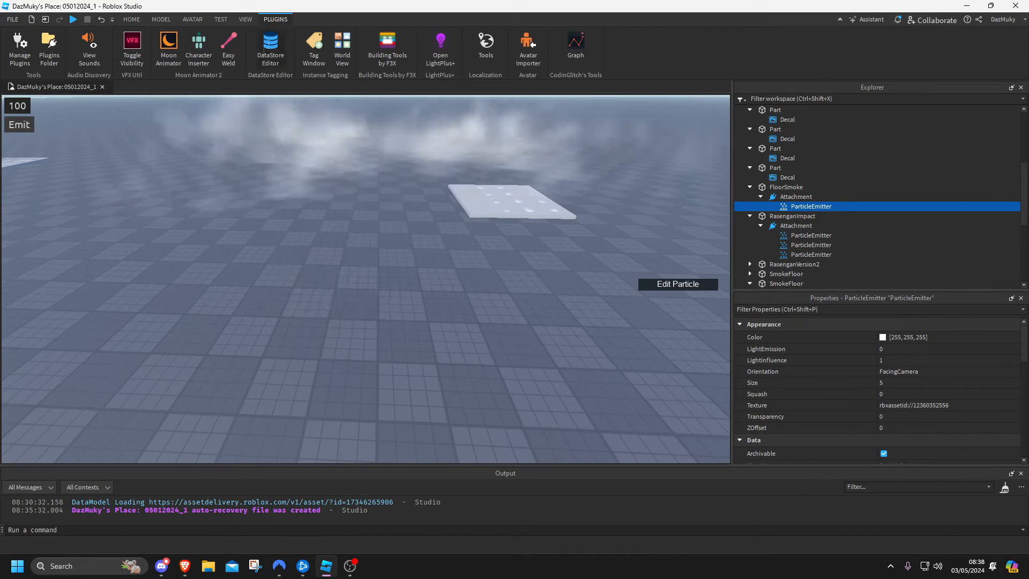
pyautogui.click(22, 59)
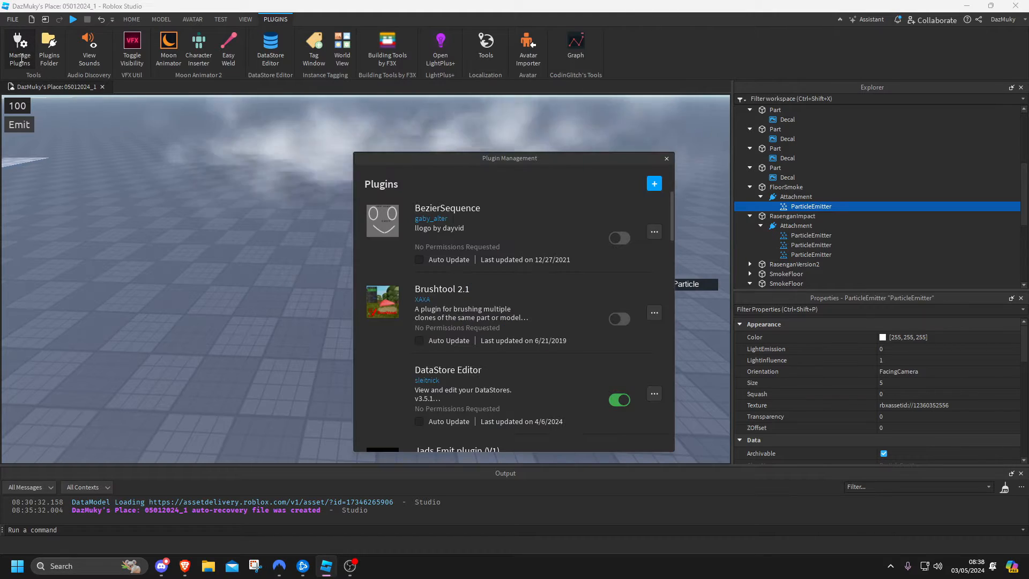
pyautogui.scroll(-8, 456, 278)
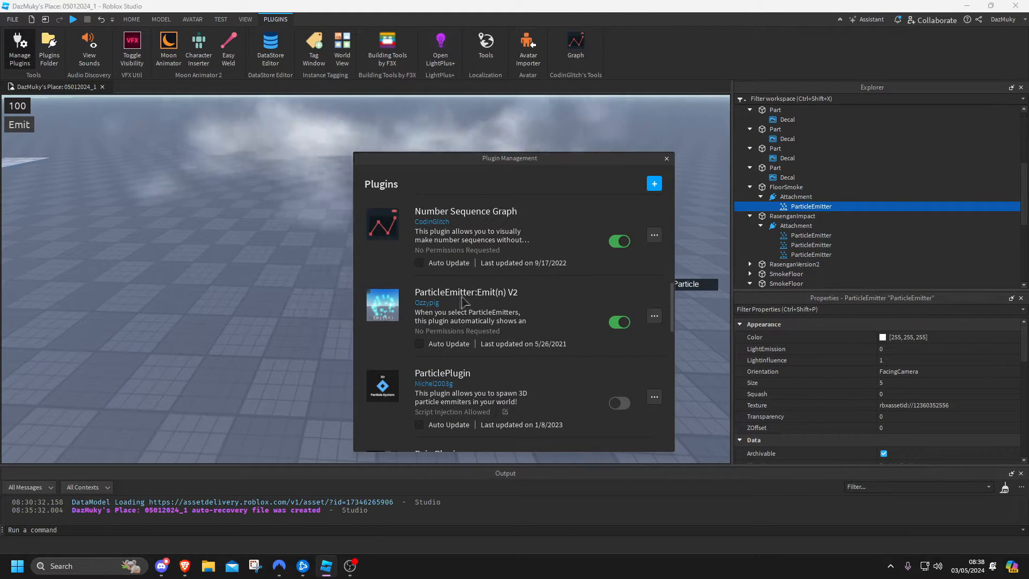
pyautogui.scroll(-10, 511, 300)
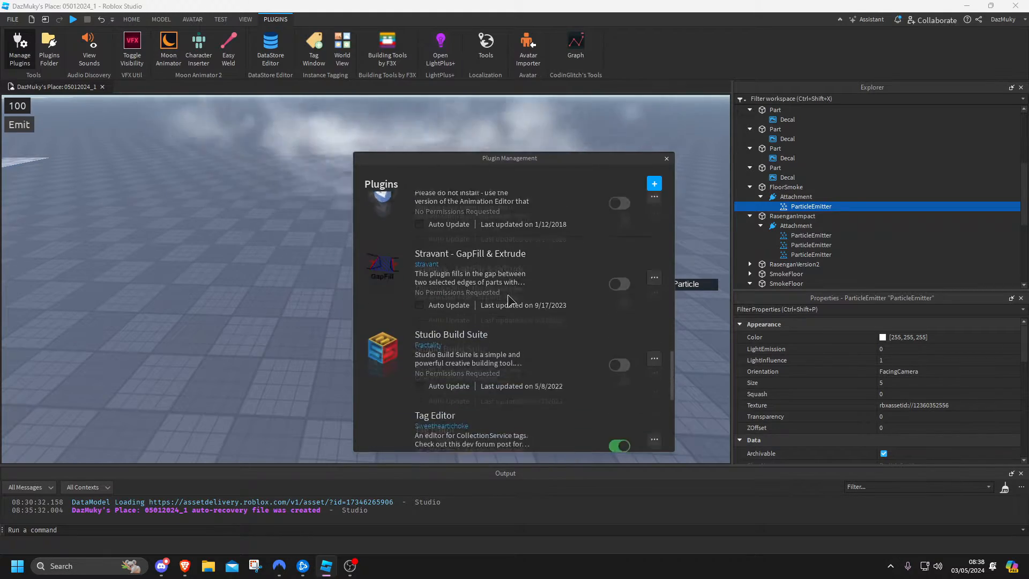
pyautogui.scroll(10, 510, 300)
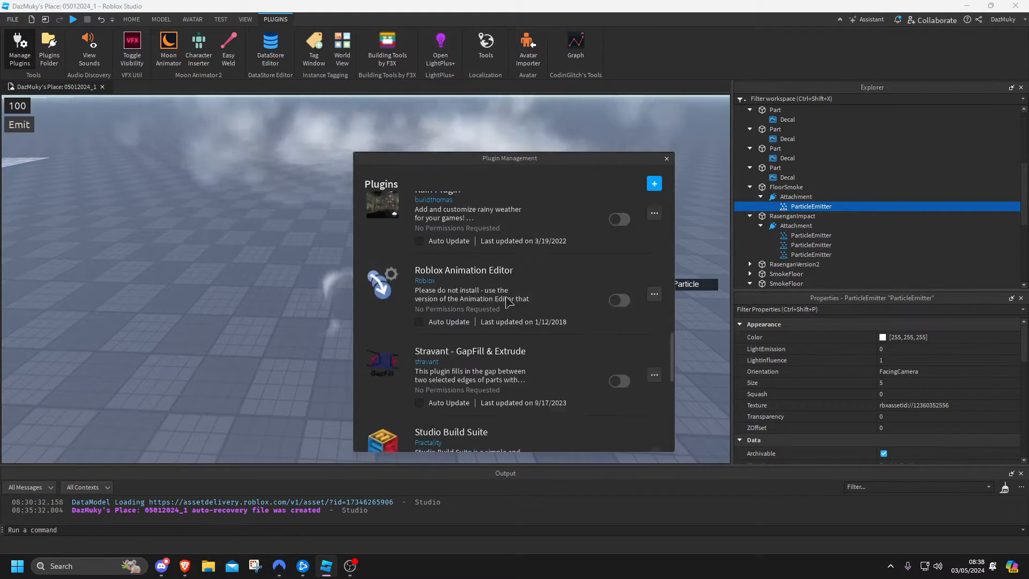
pyautogui.scroll(8, 504, 303)
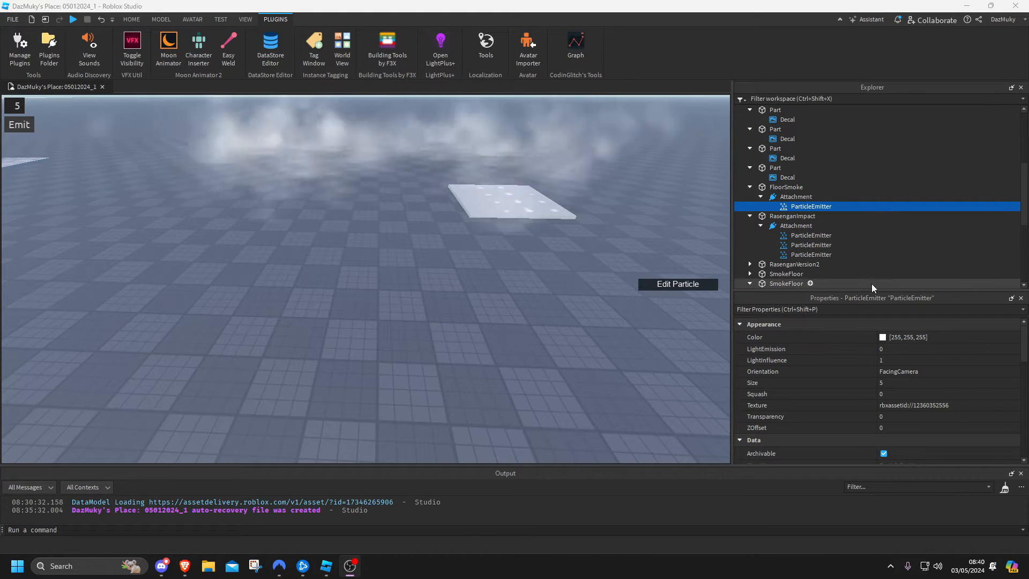
pyautogui.moveTo(446, 262); pyautogui.dragTo(465, 276, button='right')
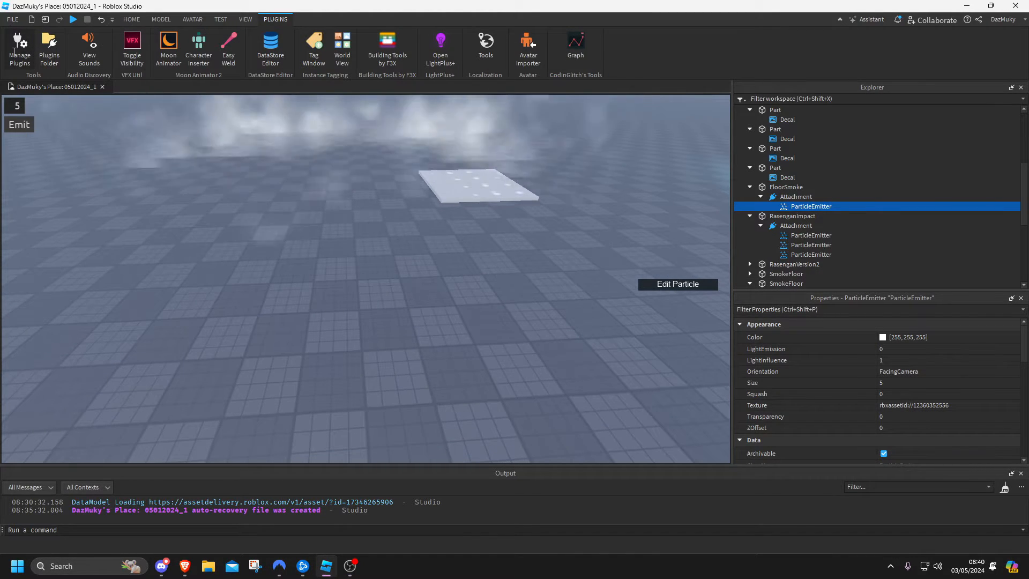
pyautogui.click(15, 52)
pyautogui.scroll(-8, 435, 284)
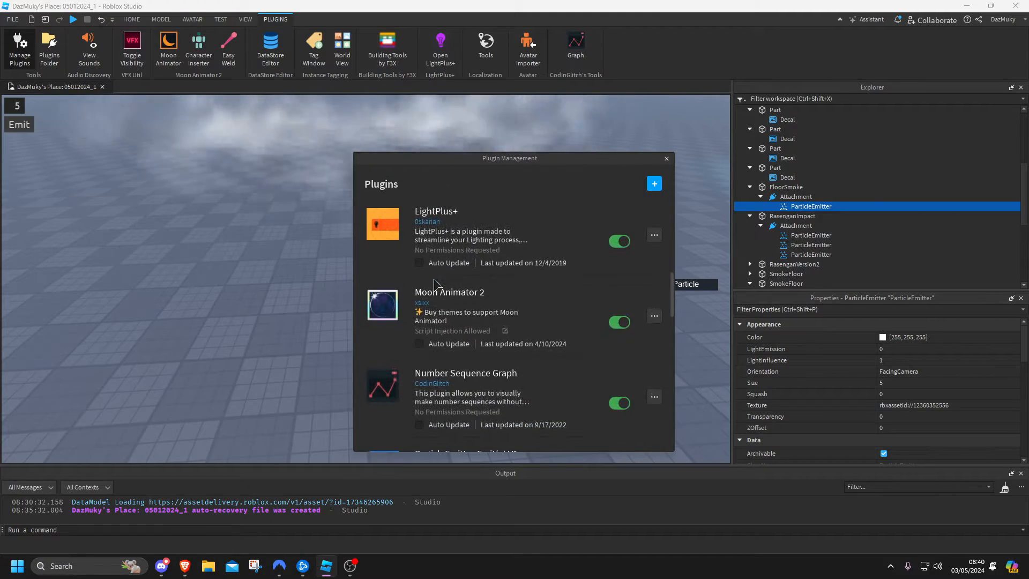
pyautogui.scroll(-4, 435, 284)
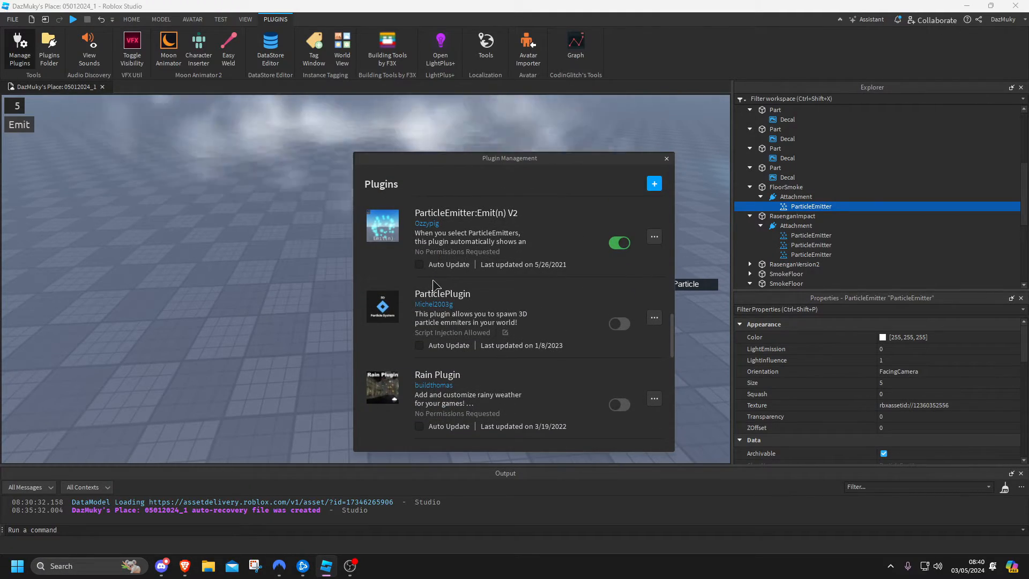
pyautogui.scroll(-15, 433, 284)
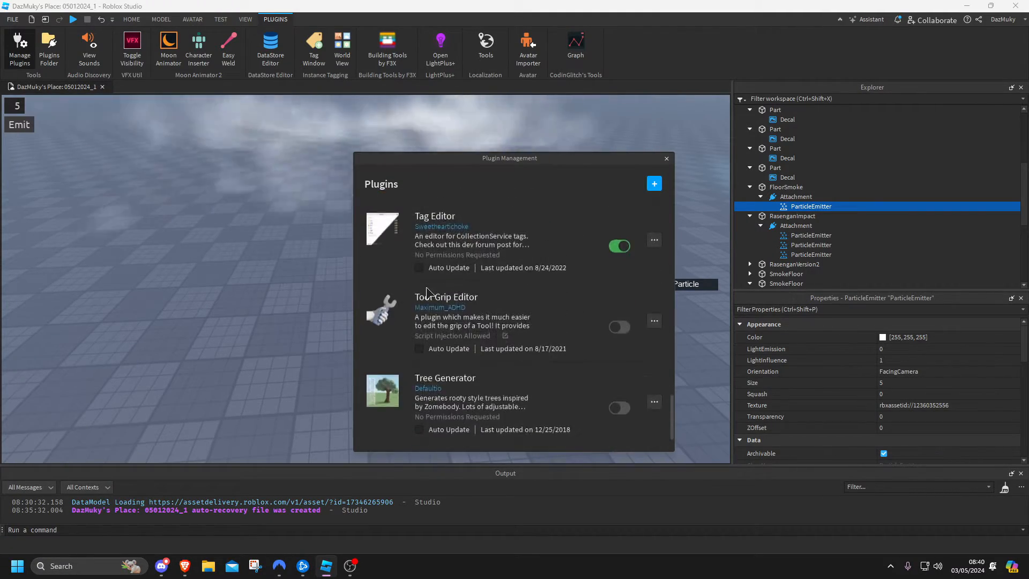
pyautogui.scroll(20, 441, 380)
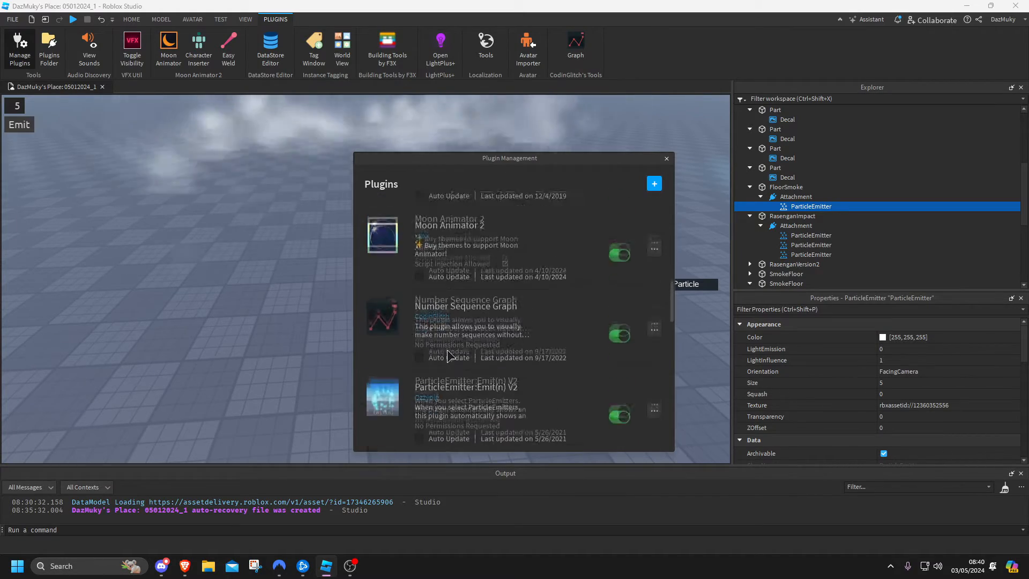
pyautogui.click(666, 159)
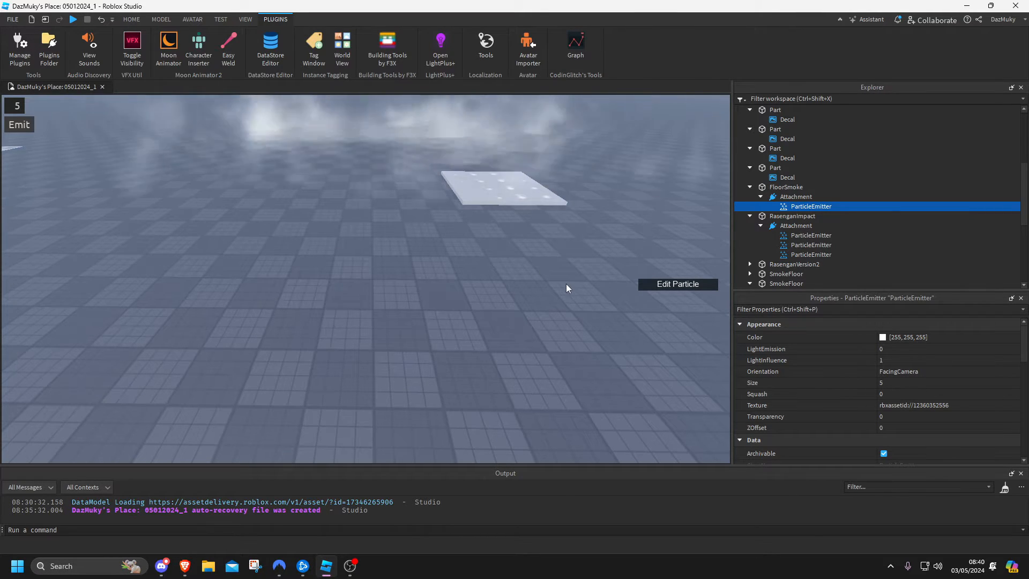
# Examine the FloorSmoke emitter's Size graph in the particle editing overlay and close the overlay
pyautogui.click(671, 288)
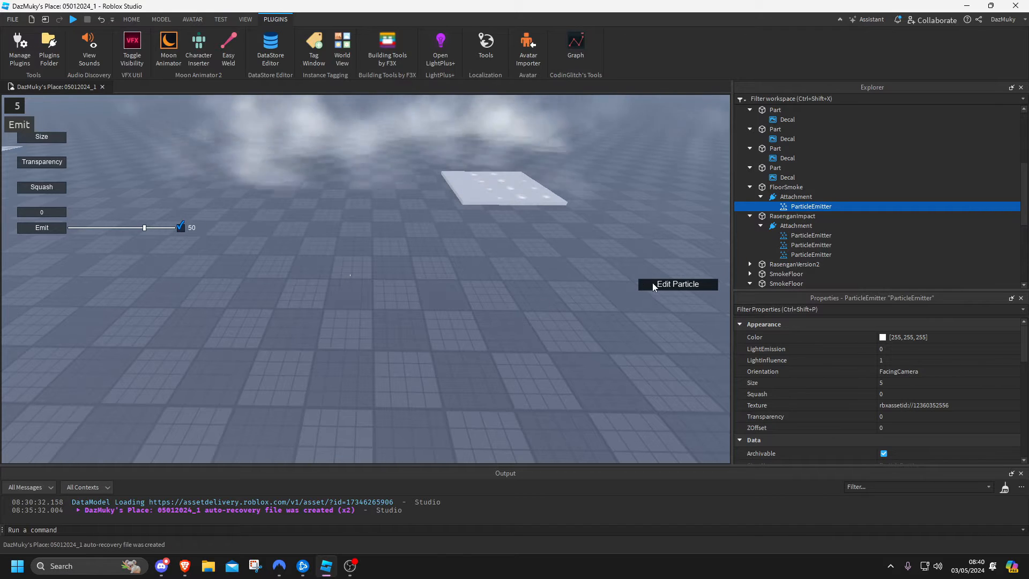
pyautogui.click(46, 136)
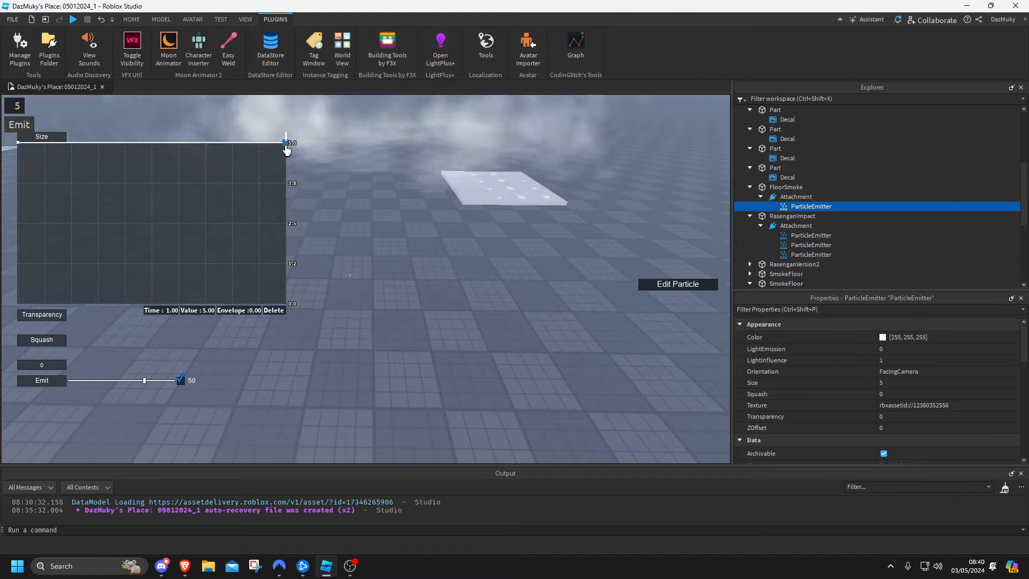
pyautogui.click(47, 138)
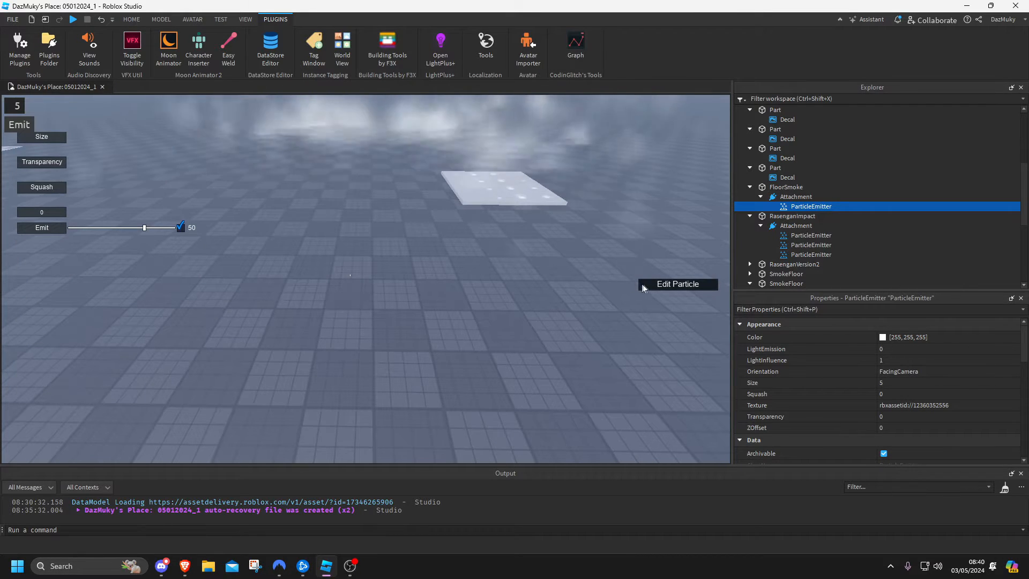
pyautogui.click(645, 285)
# Check the ParticleEmitter:Emit(n) V2 entry among the installed plugins and close the plugin manager
pyautogui.click(20, 48)
pyautogui.scroll(-5, 478, 282)
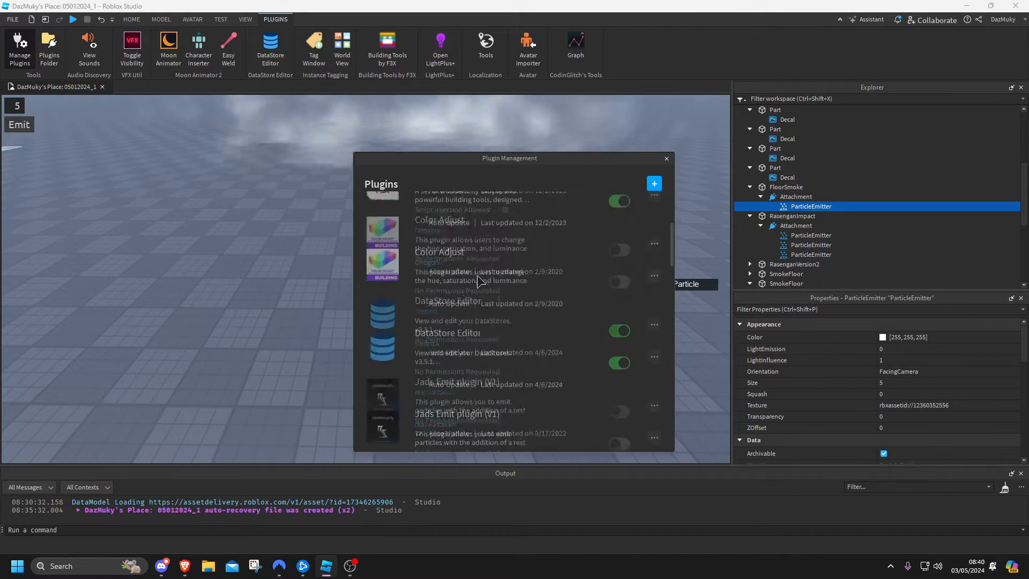
pyautogui.scroll(-3, 478, 282)
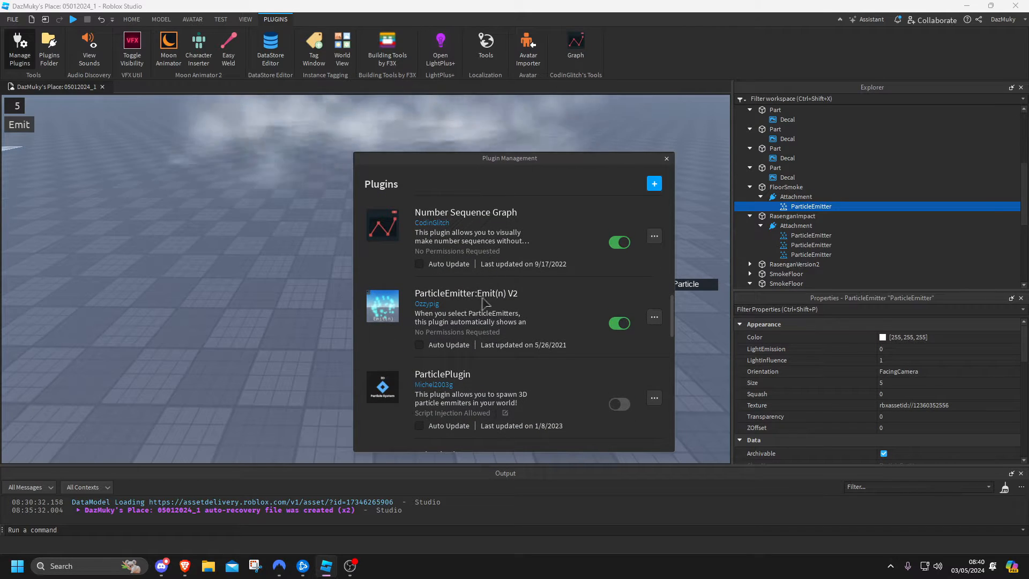
pyautogui.click(666, 158)
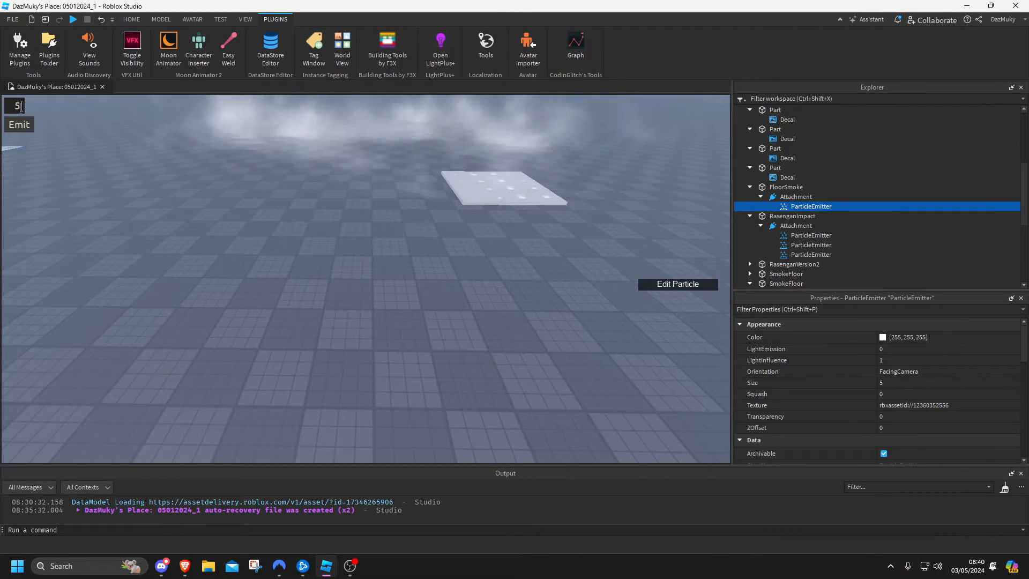
# Inspect the RasenganImpact and FloorSmoke parts in the scene, ending with FloorSmoke selected
pyautogui.moveTo(249, 237); pyautogui.dragTo(254, 235, button='right')
pyautogui.press('e')
pyautogui.moveTo(161, 155); pyautogui.dragTo(303, 316)
pyautogui.moveTo(302, 316); pyautogui.dragTo(303, 316, button='right')
pyautogui.click(303, 317)
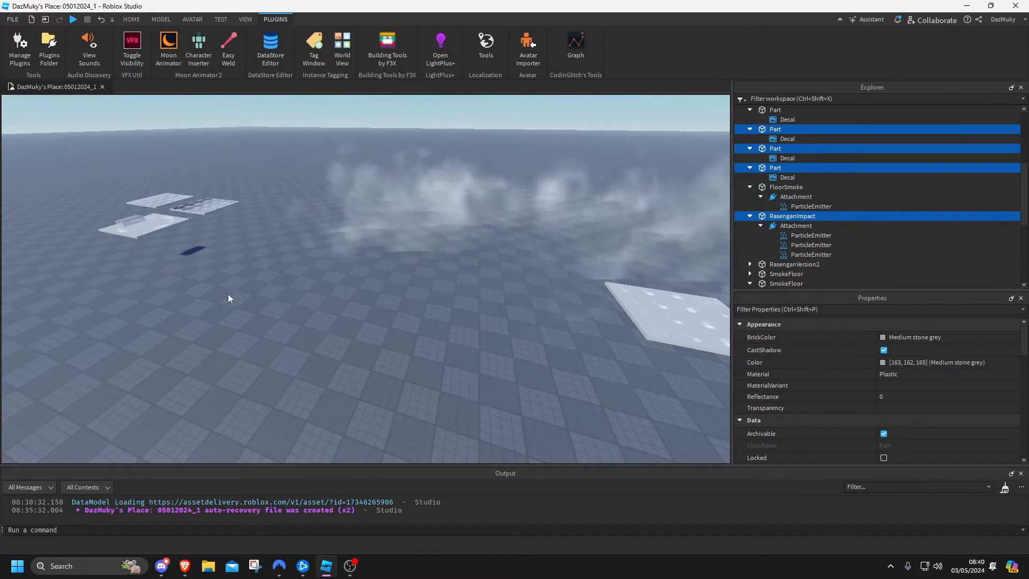
pyautogui.click(132, 222)
pyautogui.press('f')
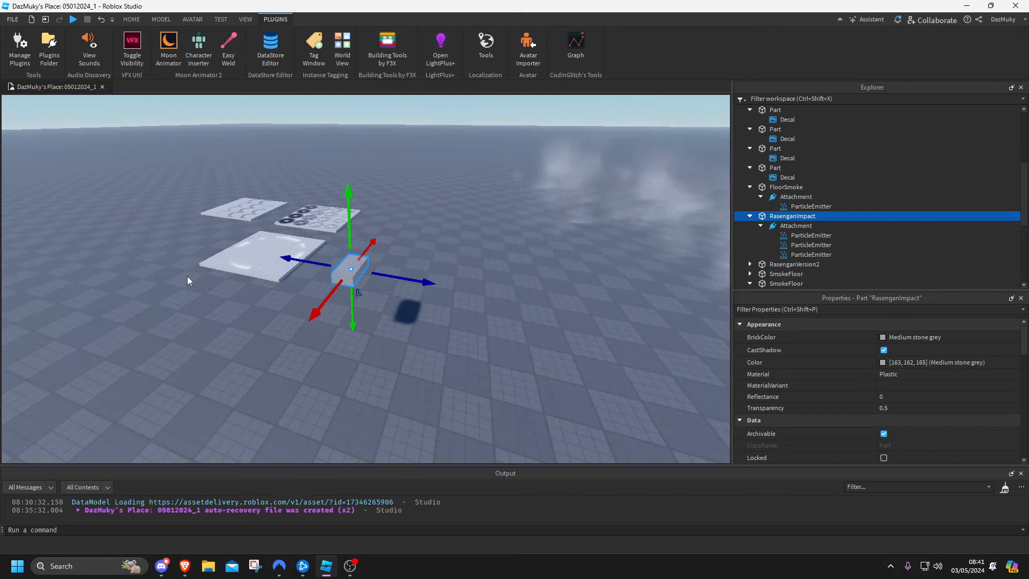
pyautogui.moveTo(414, 350); pyautogui.dragTo(404, 349, button='right')
pyautogui.click(404, 348)
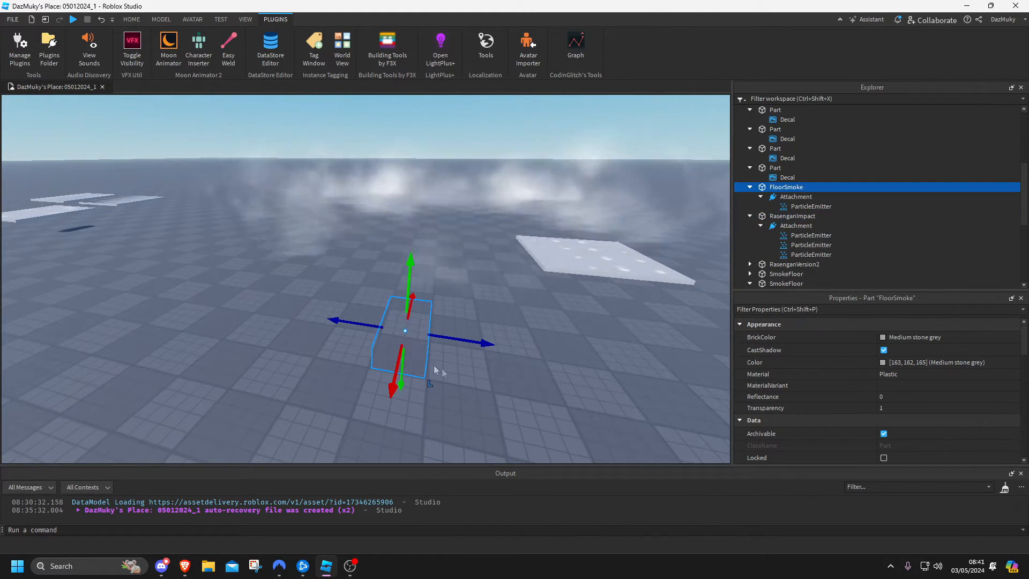
# Rename the FloorSmoke part's particle emitter to Smoke1
pyautogui.click(804, 206)
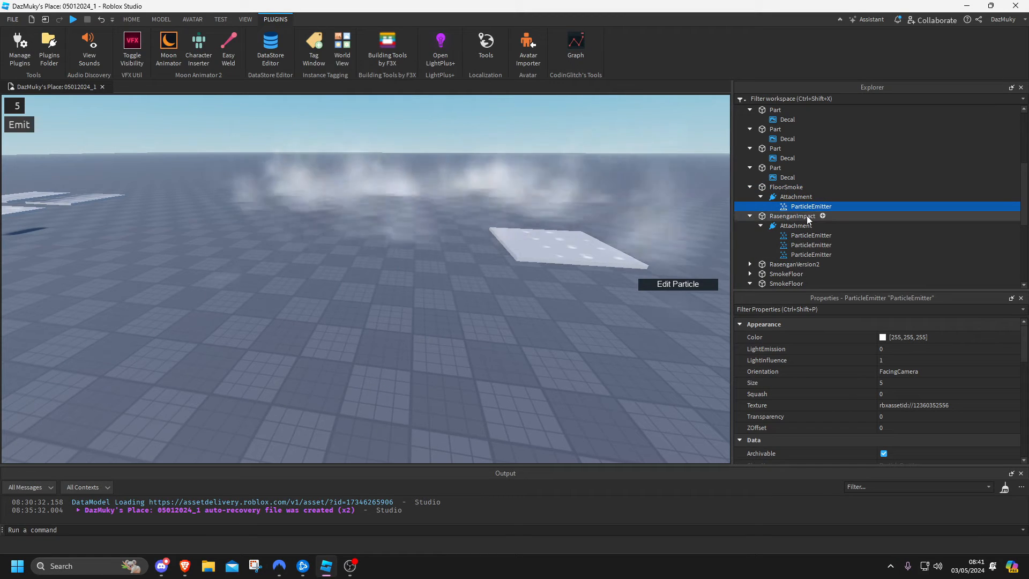
pyautogui.scroll(-3, 911, 388)
pyautogui.click(905, 370)
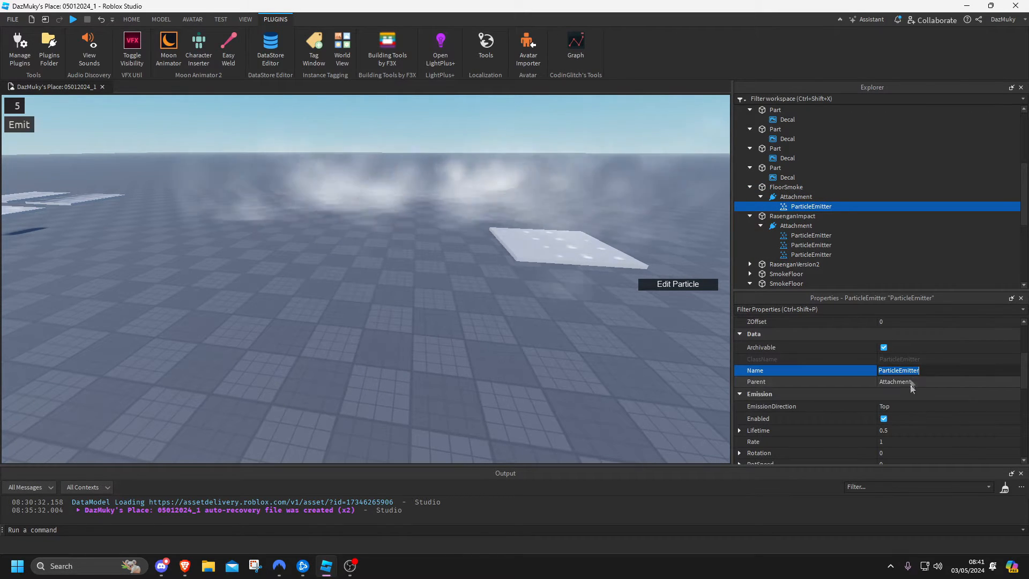
pyautogui.write('Smoke')
pyautogui.press('Return')
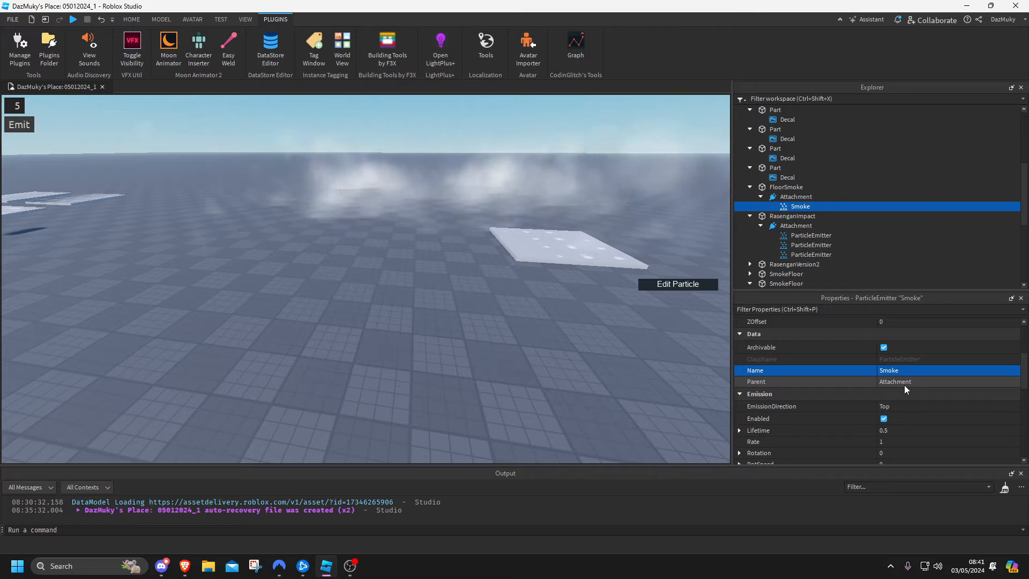
pyautogui.click(909, 369)
pyautogui.click(911, 371)
pyautogui.write('`')
pyautogui.press('BackSpace')
pyautogui.write('1')
pyautogui.press('Return')
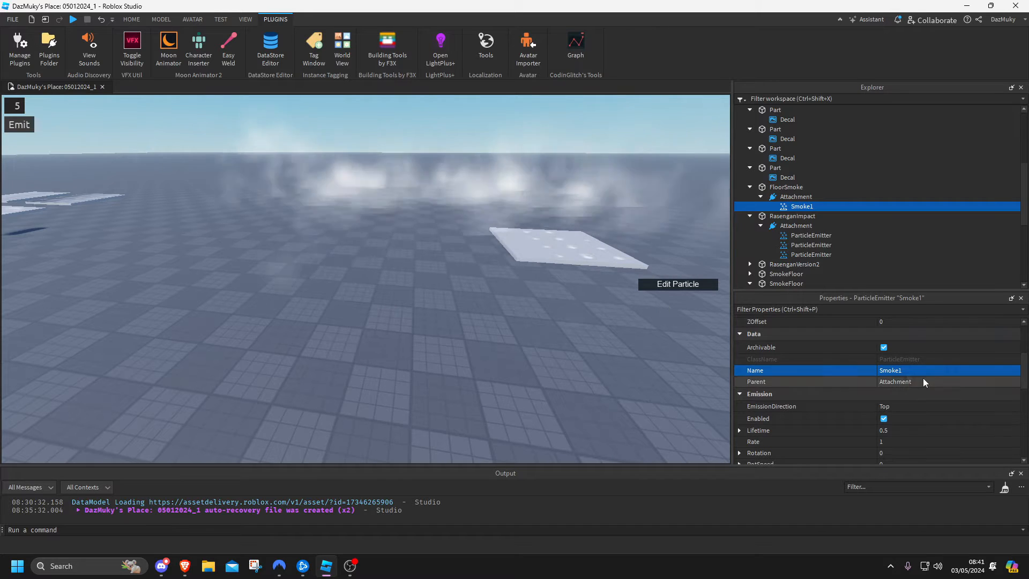
# Set the Smoke1 emitter's emission rate to 50
pyautogui.scroll(-4, 917, 379)
pyautogui.scroll(3, 918, 380)
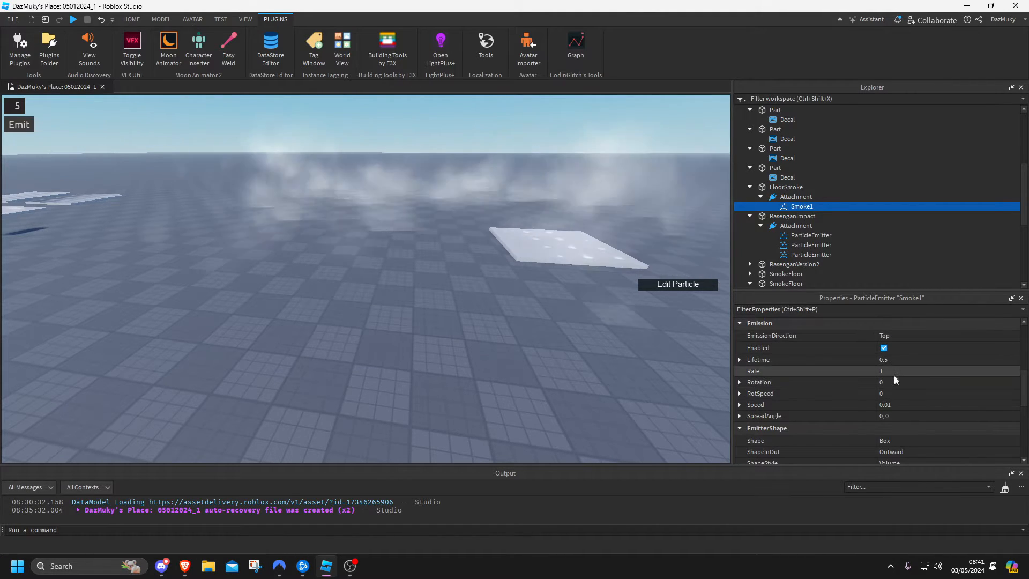
pyautogui.click(893, 372)
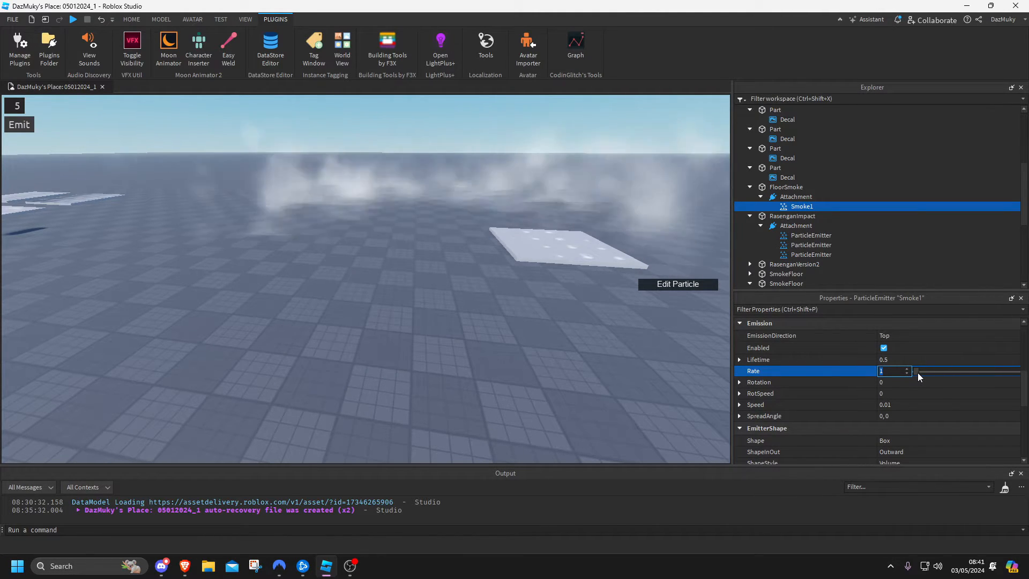
pyautogui.write('50')
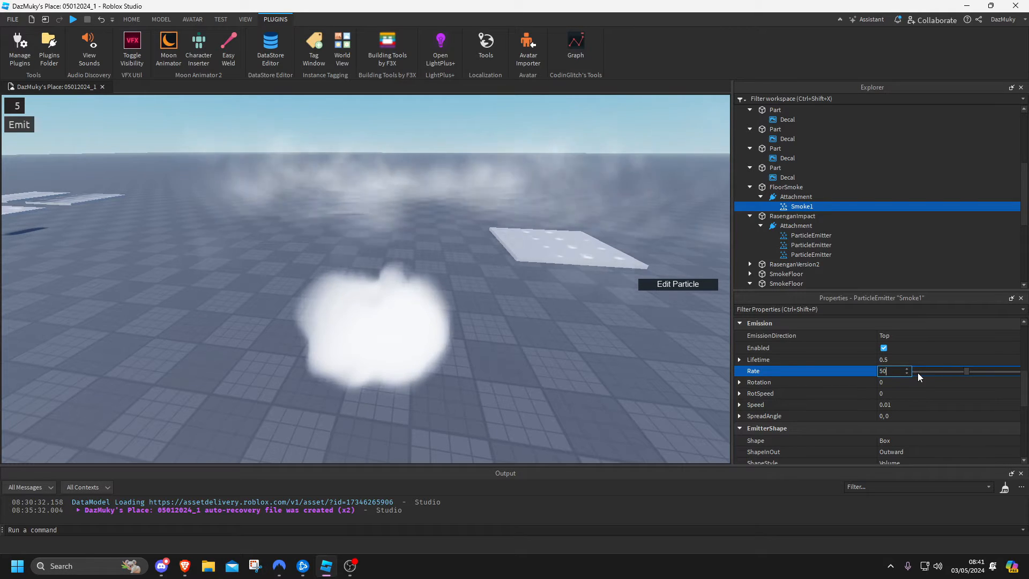
pyautogui.press('Return')
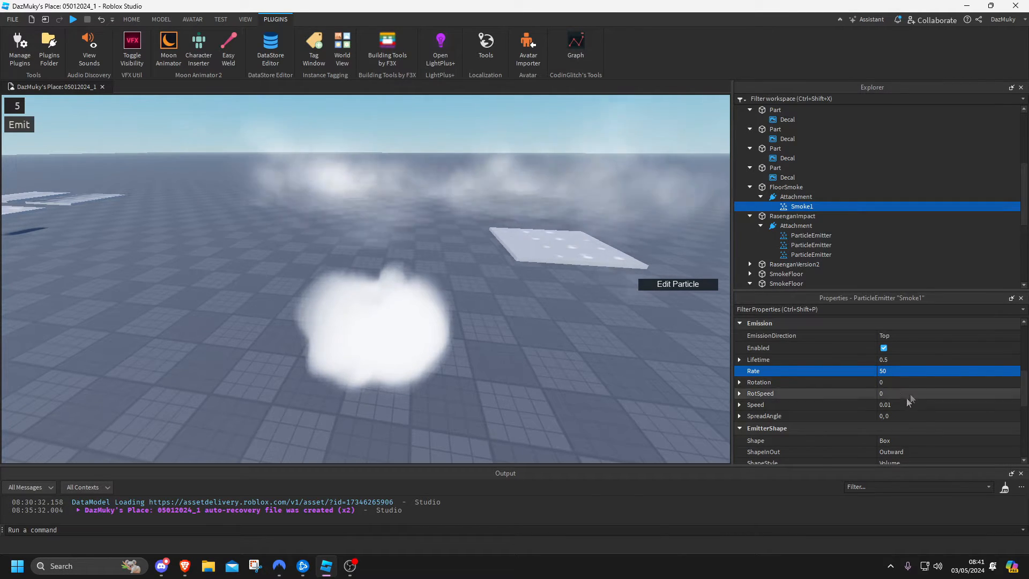
# Set the X component of the Smoke1 emitter's spread angle to 90
pyautogui.click(791, 198)
pyautogui.click(798, 206)
pyautogui.scroll(-1, 810, 396)
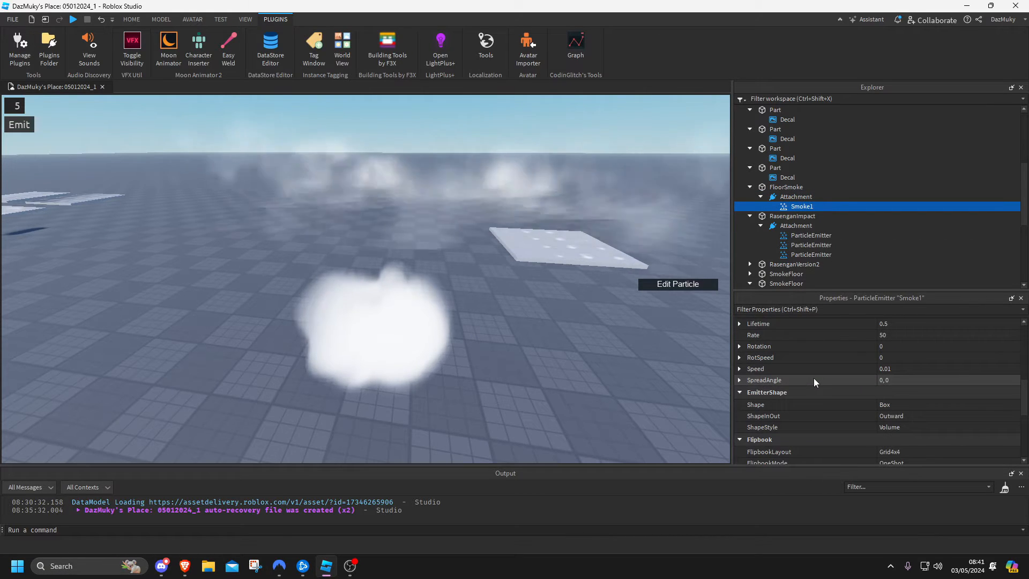
pyautogui.doubleClick(813, 378)
pyautogui.click(824, 391)
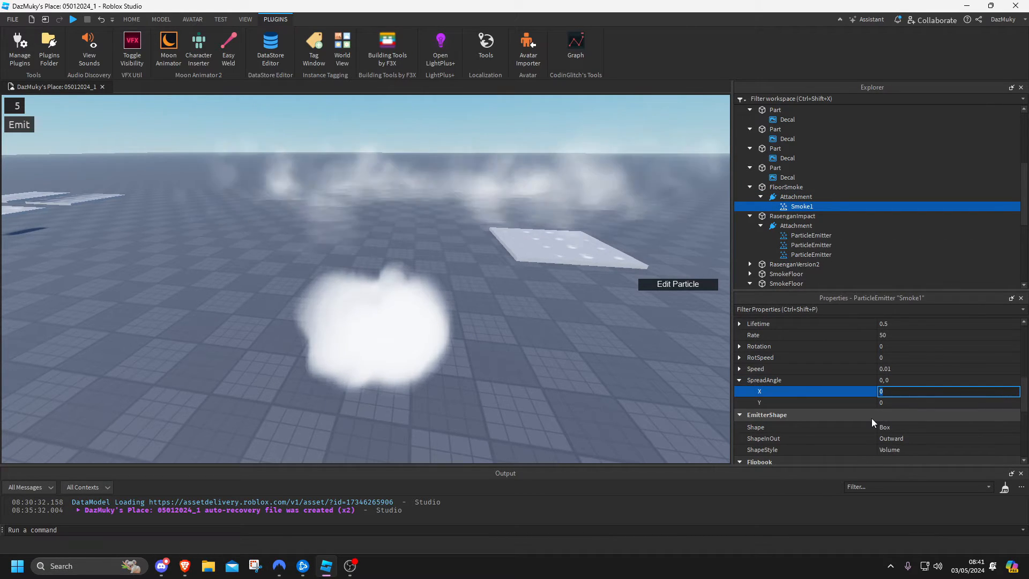
pyautogui.write('90')
pyautogui.press('Return')
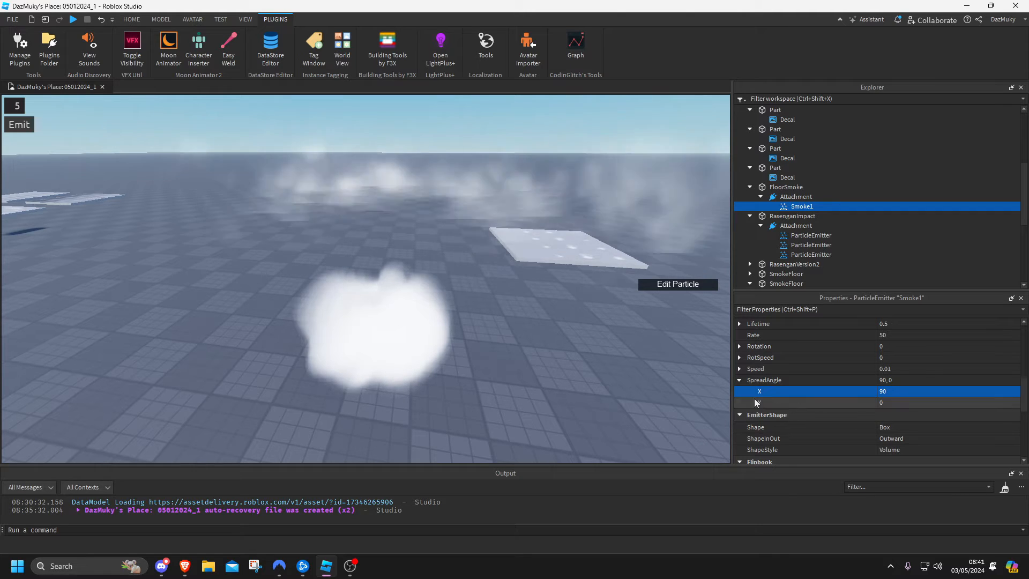
# Raise the Smoke1 emitter's speed to 17 and view the spreading smoke from another angle
pyautogui.rightClick(606, 367)
pyautogui.click(916, 371)
pyautogui.moveTo(916, 372); pyautogui.dragTo(933, 369)
pyautogui.moveTo(470, 314); pyautogui.dragTo(470, 313, button='right')
pyautogui.press('s')
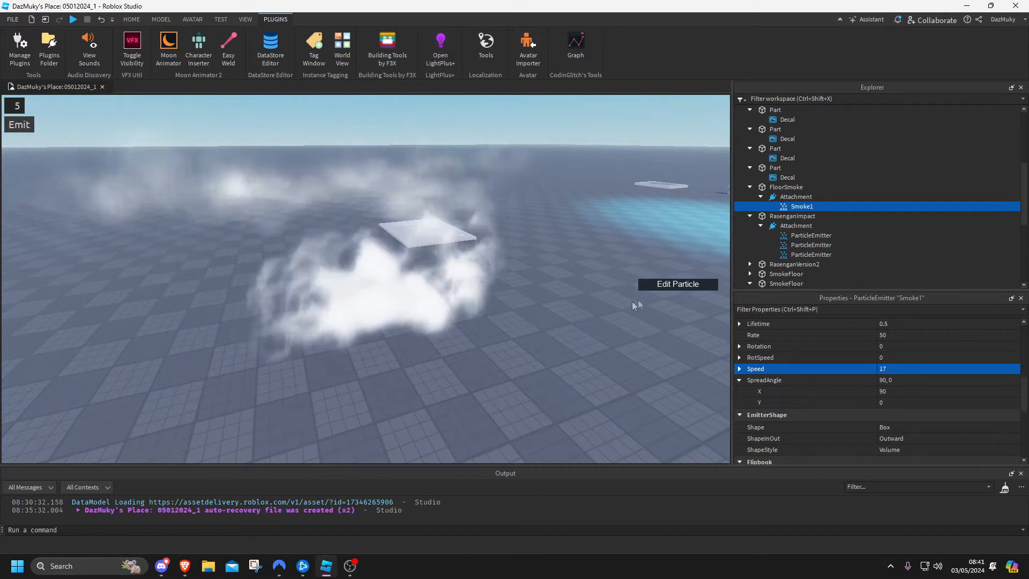
# Open the particle editing controls for the Smoke1 emitter and examine the spreading smoke from several angles
pyautogui.click(655, 284)
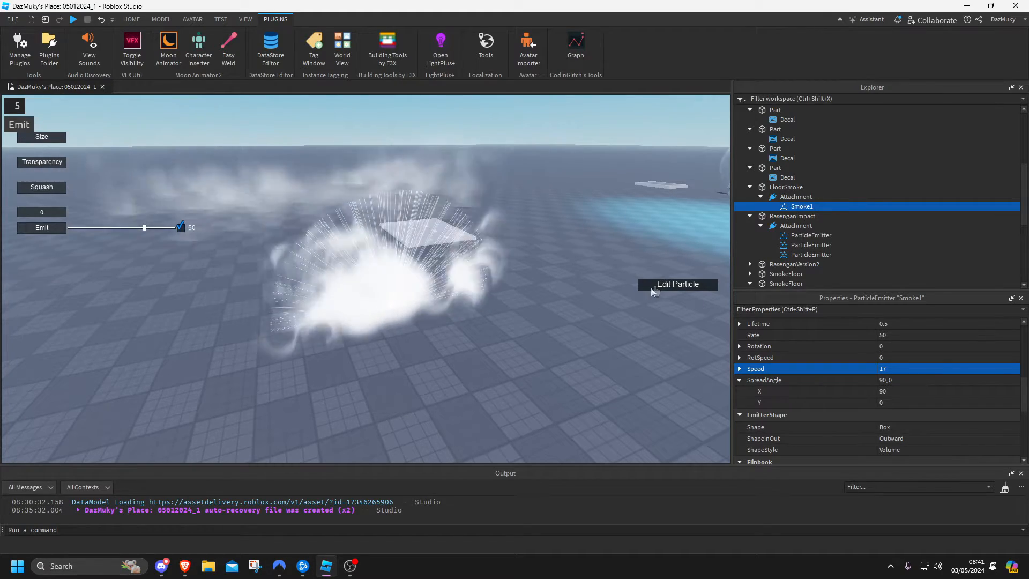
pyautogui.moveTo(514, 309); pyautogui.dragTo(529, 326, button='right')
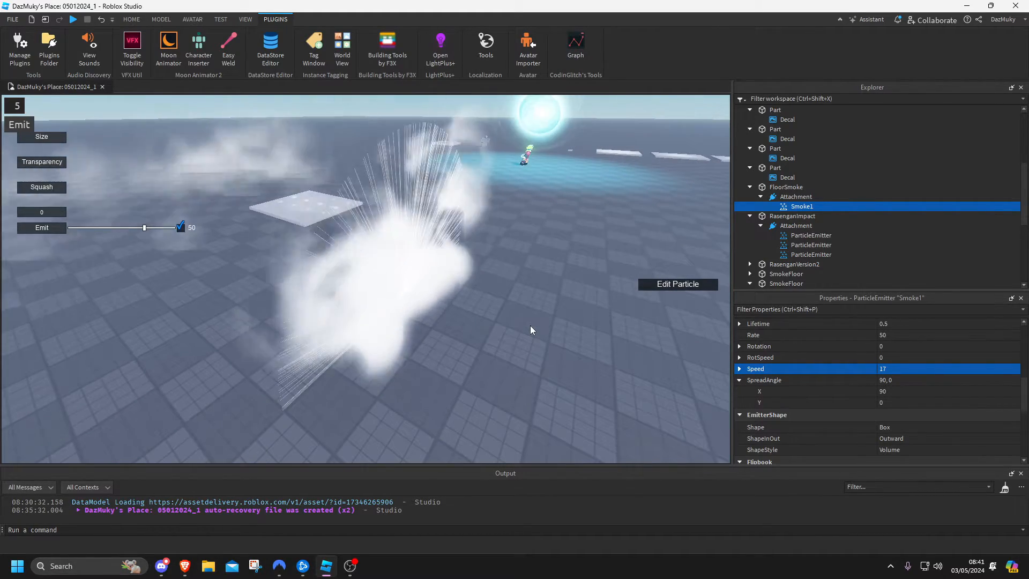
pyautogui.moveTo(421, 338); pyautogui.dragTo(421, 339, button='right')
pyautogui.moveTo(466, 245); pyautogui.dragTo(466, 245, button='right')
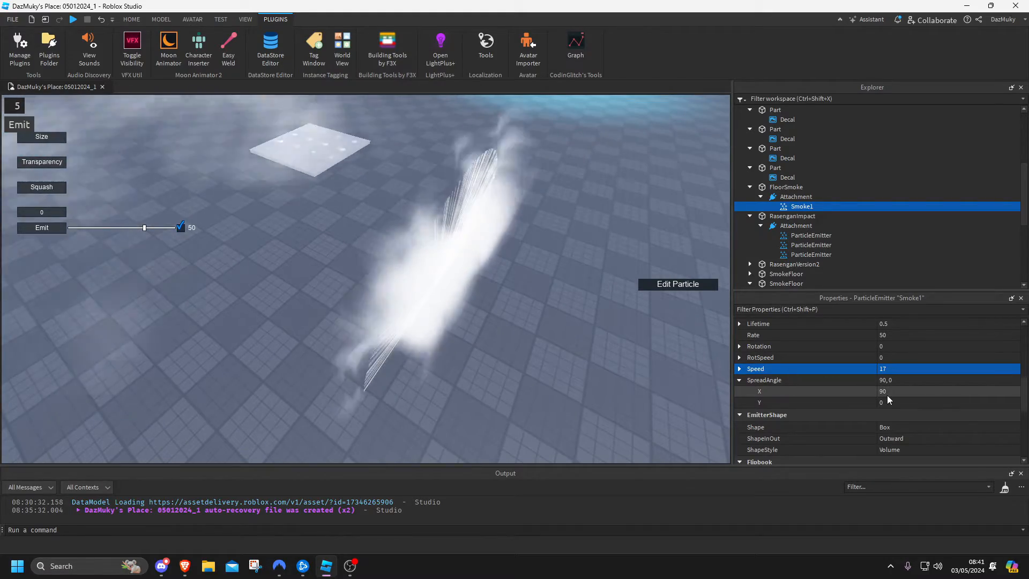
pyautogui.moveTo(626, 357); pyautogui.dragTo(617, 356, button='right')
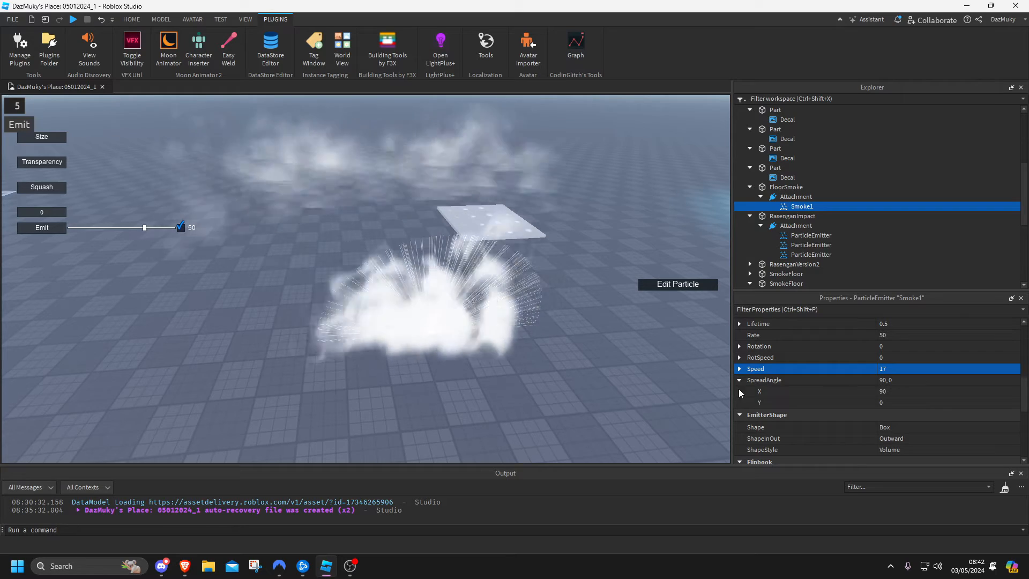
# Try the Smoke1 emitter's spread angle with X at 0 and Y at 90
pyautogui.click(882, 391)
pyautogui.write('0')
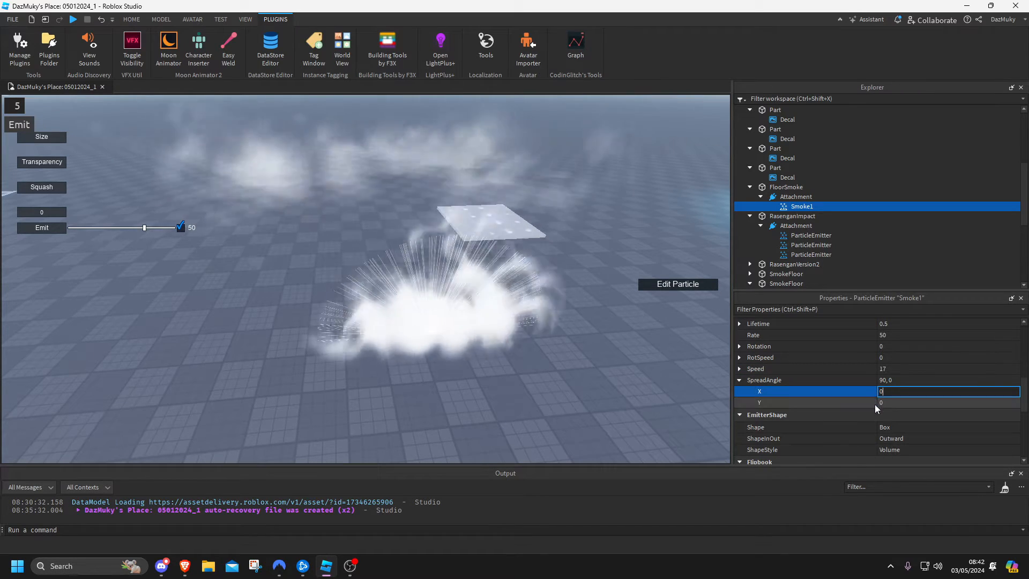
pyautogui.press('Return')
pyautogui.click(879, 402)
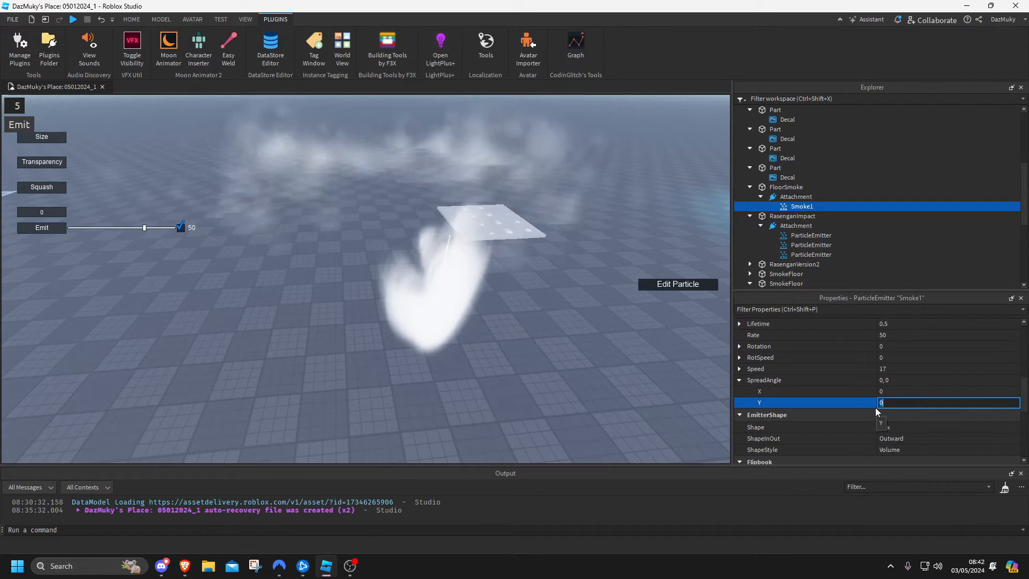
pyautogui.write('90')
pyautogui.press('Return')
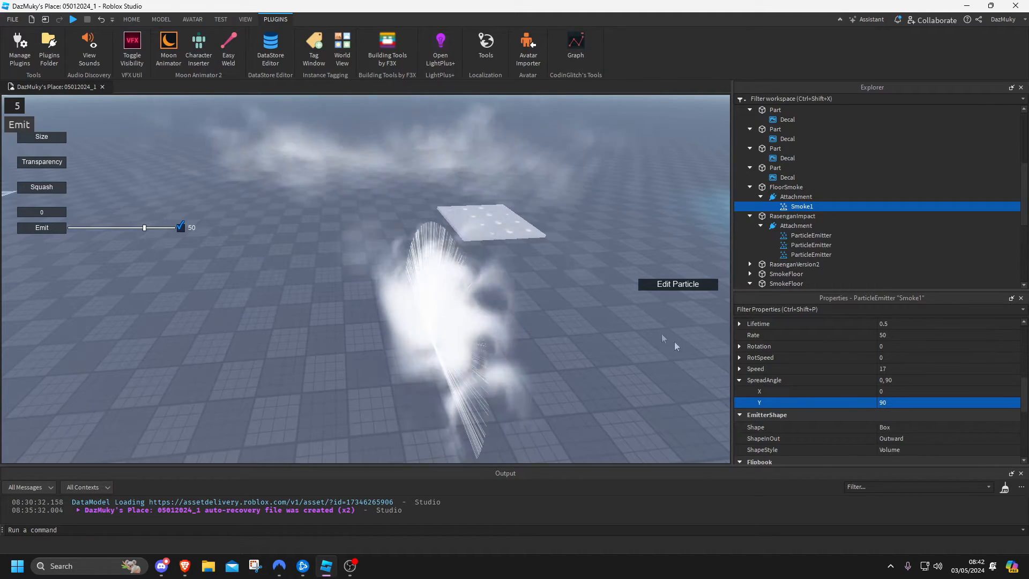
# Set the Smoke1 emitter's spread angle to 0 on Y and 180 on X
pyautogui.click(891, 401)
pyautogui.write('0')
pyautogui.press('Return')
pyautogui.click(885, 391)
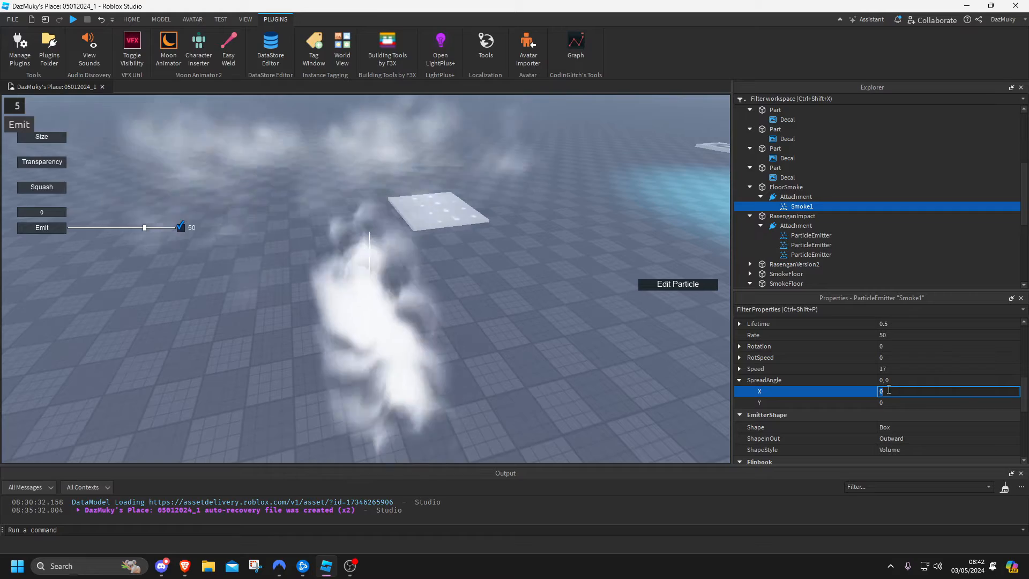
pyautogui.write('180')
pyautogui.press('Return')
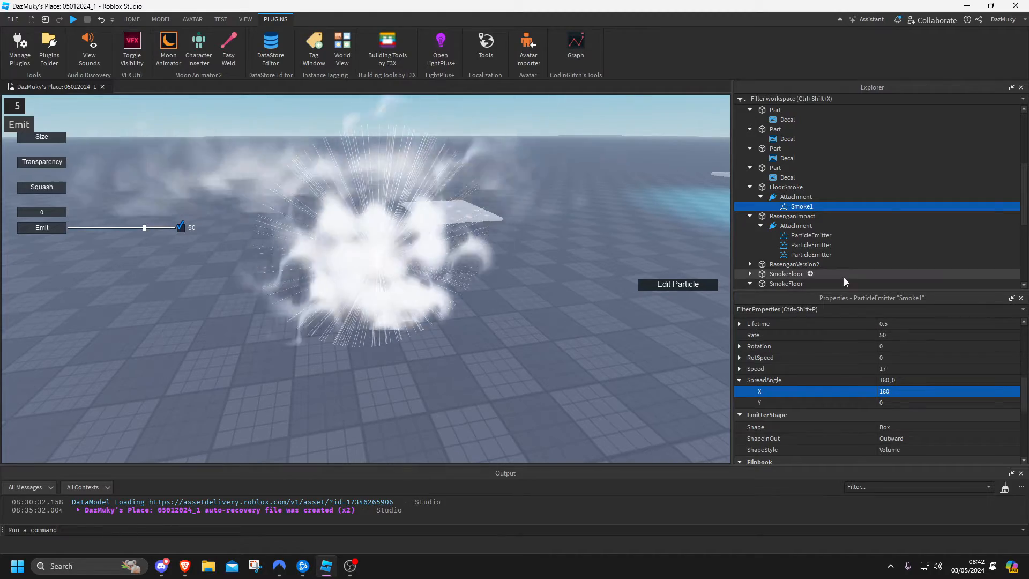
# Enable LockedToPart for the Smoke1 emitter and view the smoke from another angle
pyautogui.scroll(-6, 841, 391)
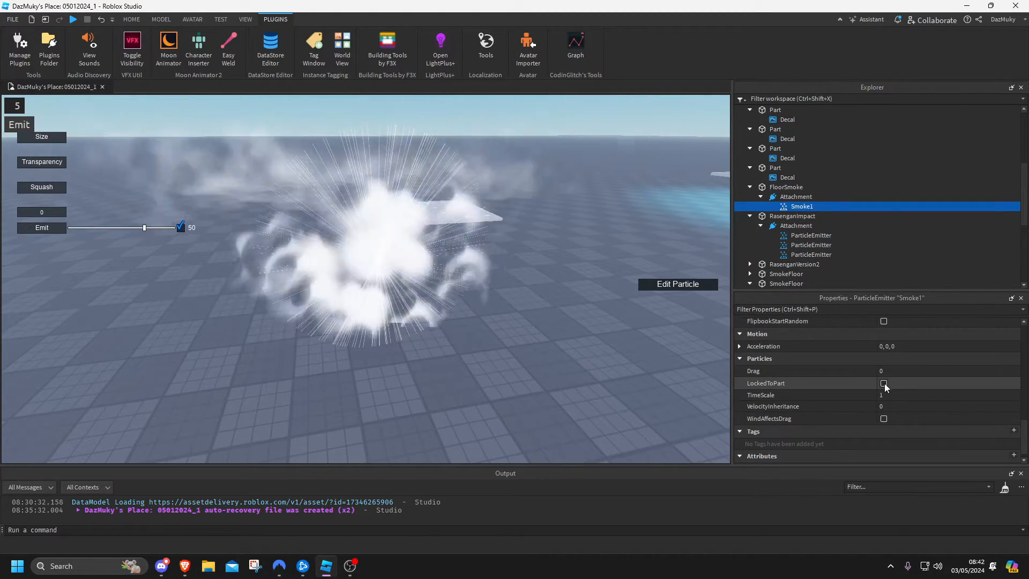
pyautogui.click(883, 383)
pyautogui.moveTo(426, 350); pyautogui.dragTo(425, 351, button='right')
# Rotate the FloorSmoke part so the smoke spreads along the floor, and set its orientation Z to 90
pyautogui.click(406, 306)
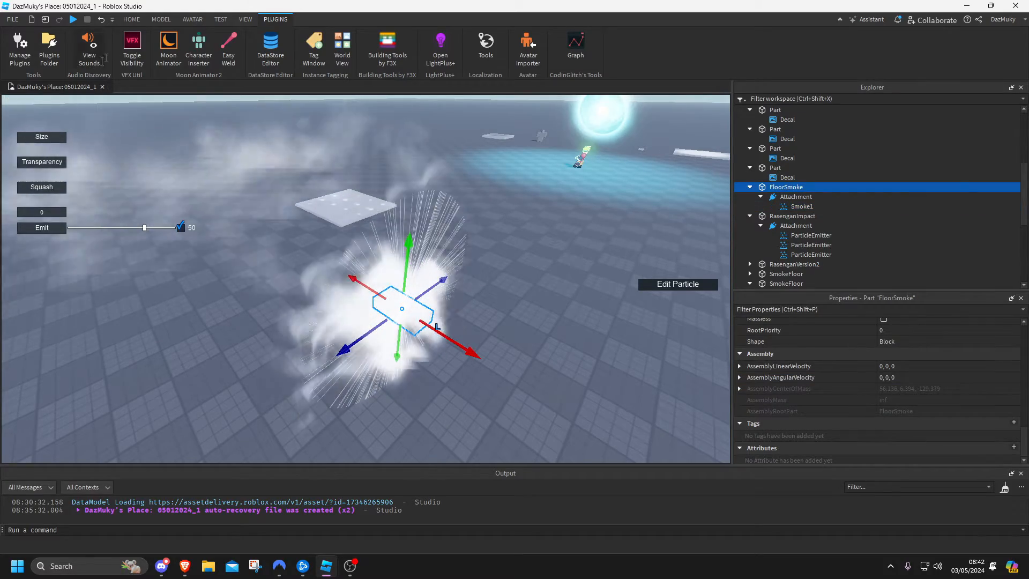
pyautogui.click(131, 20)
pyautogui.click(143, 44)
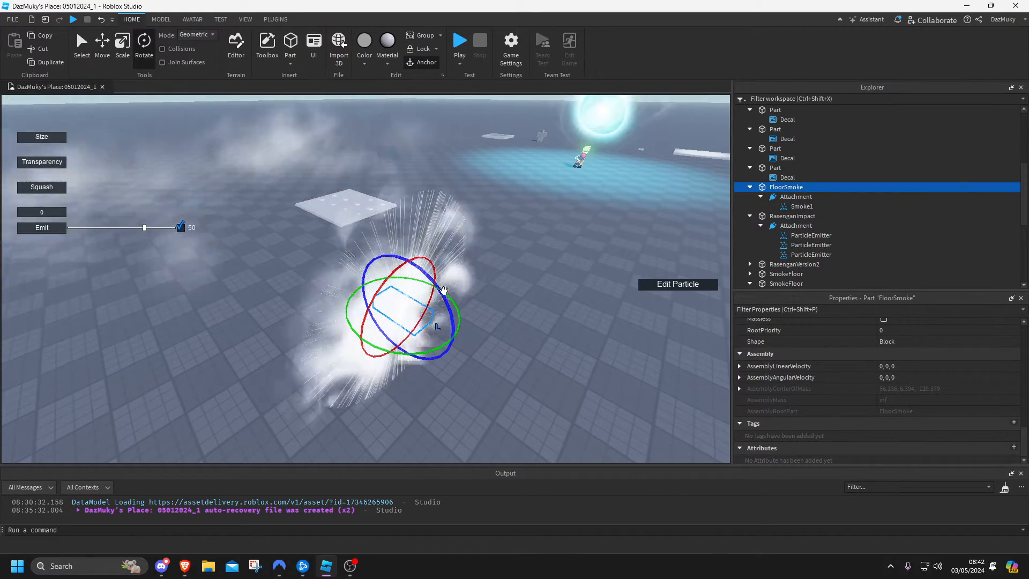
pyautogui.moveTo(388, 254); pyautogui.dragTo(359, 248)
pyautogui.scroll(5, 898, 382)
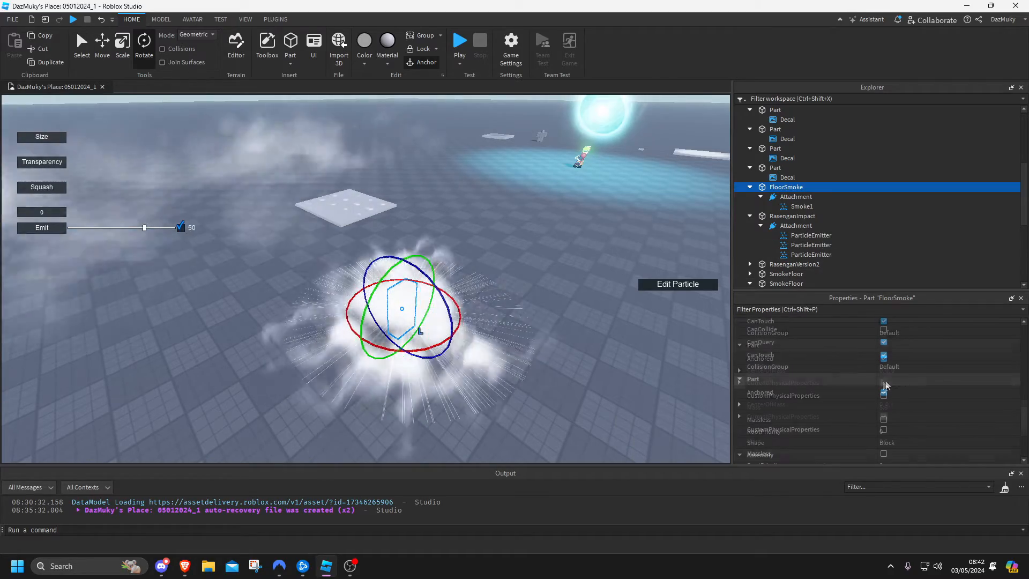
pyautogui.scroll(4, 898, 382)
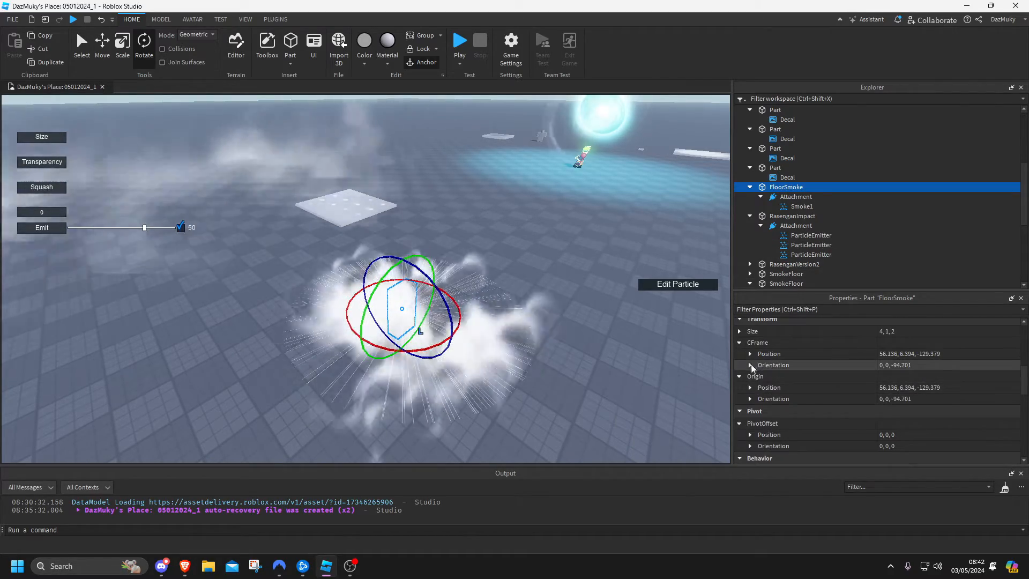
pyautogui.click(749, 365)
pyautogui.click(910, 399)
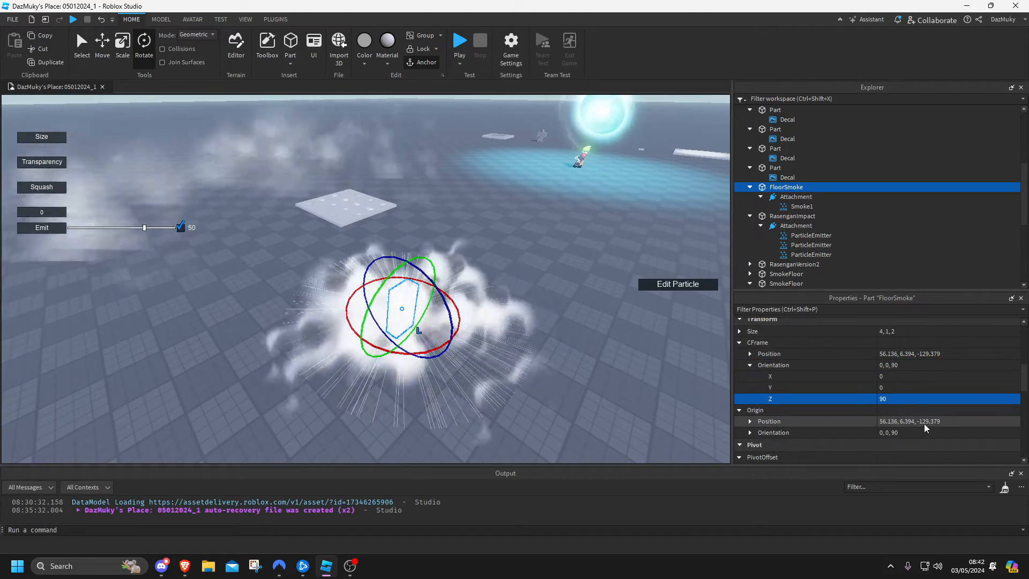
pyautogui.moveTo(419, 289); pyautogui.dragTo(419, 288, button='right')
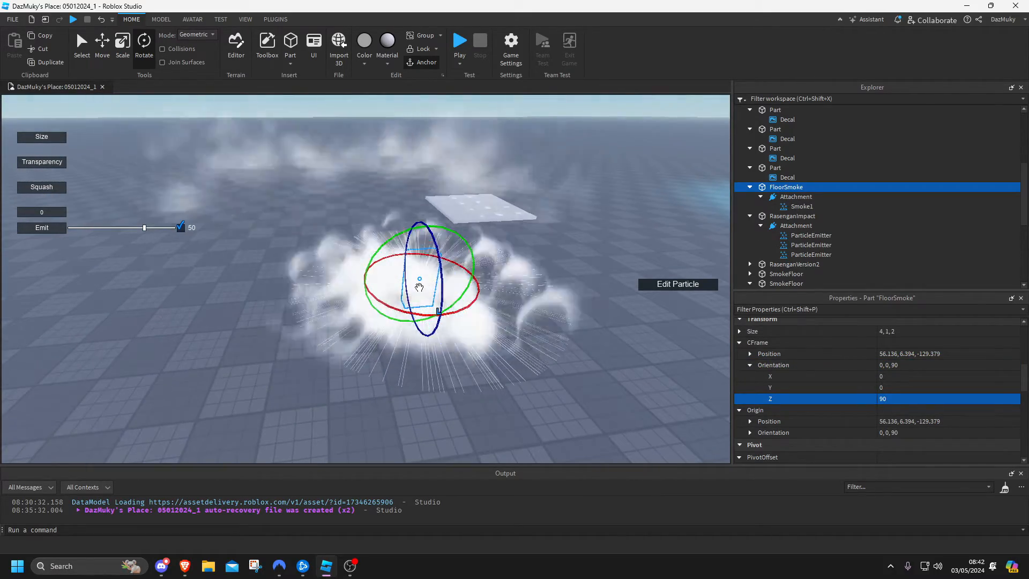
# Try the Smoke1 emitter's spread angle Y at 180 and view the smoke from different angles
pyautogui.click(801, 206)
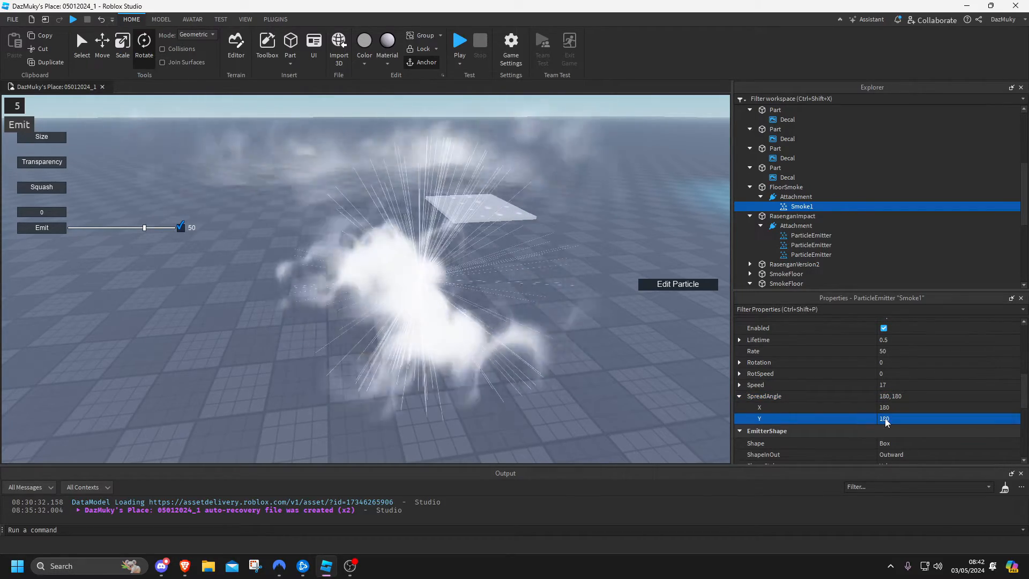
pyautogui.moveTo(545, 310); pyautogui.dragTo(542, 311, button='right')
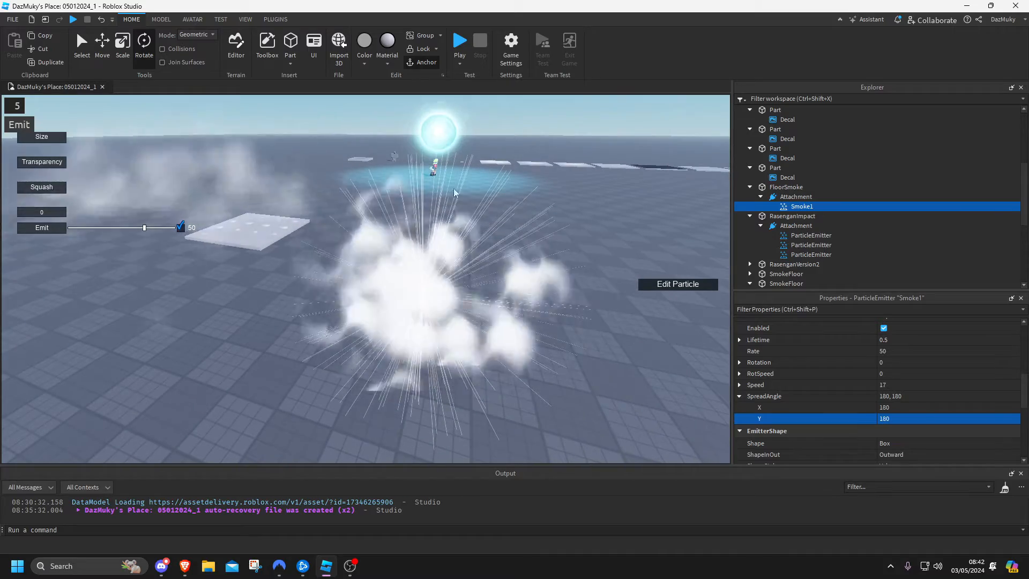
pyautogui.moveTo(399, 391); pyautogui.dragTo(390, 374, button='right')
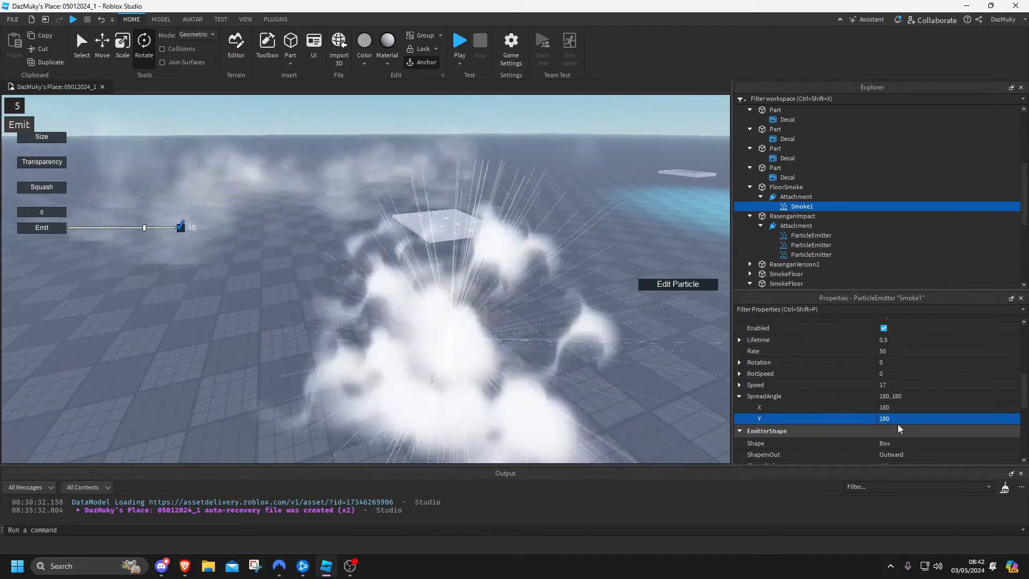
# Reduce the Smoke1 emitter's spread angle Y to 5 and raise its speed to 56
pyautogui.click(897, 418)
pyautogui.write('0')
pyautogui.press('Return')
pyautogui.moveTo(548, 300); pyautogui.dragTo(544, 297, button='right')
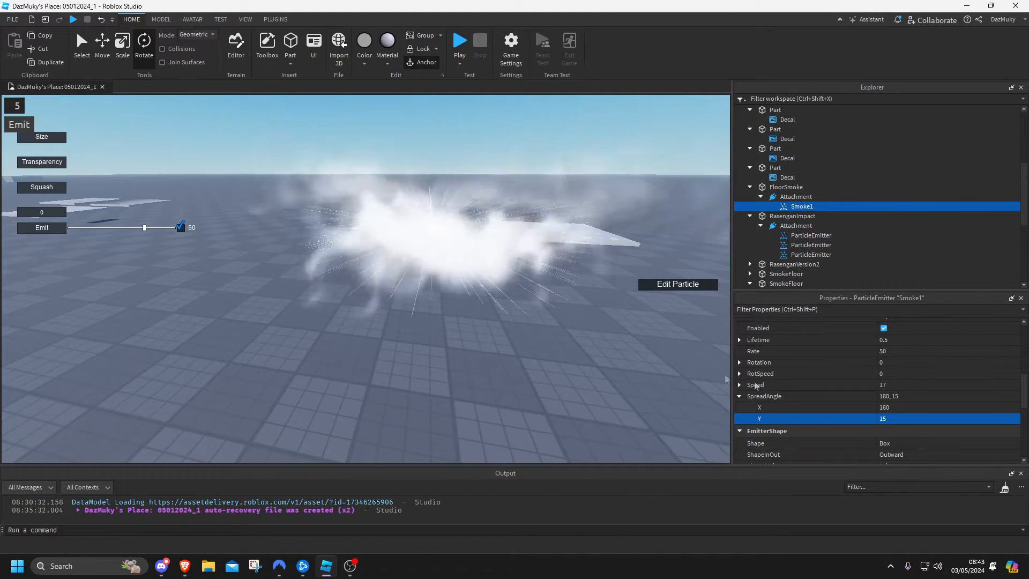
pyautogui.press('BackSpace')
pyautogui.press('Return')
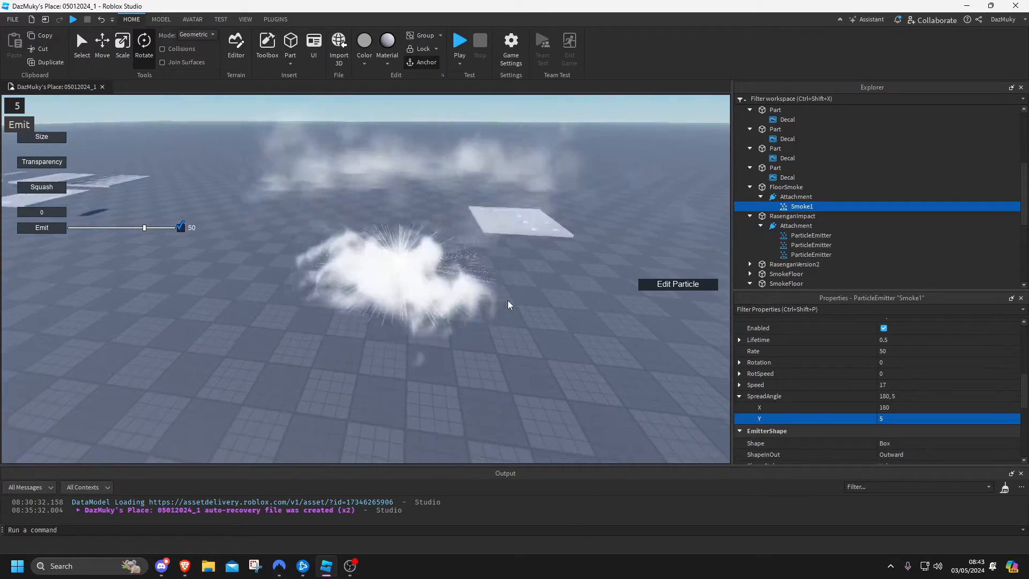
pyautogui.click(900, 385)
pyautogui.moveTo(932, 385); pyautogui.dragTo(972, 386)
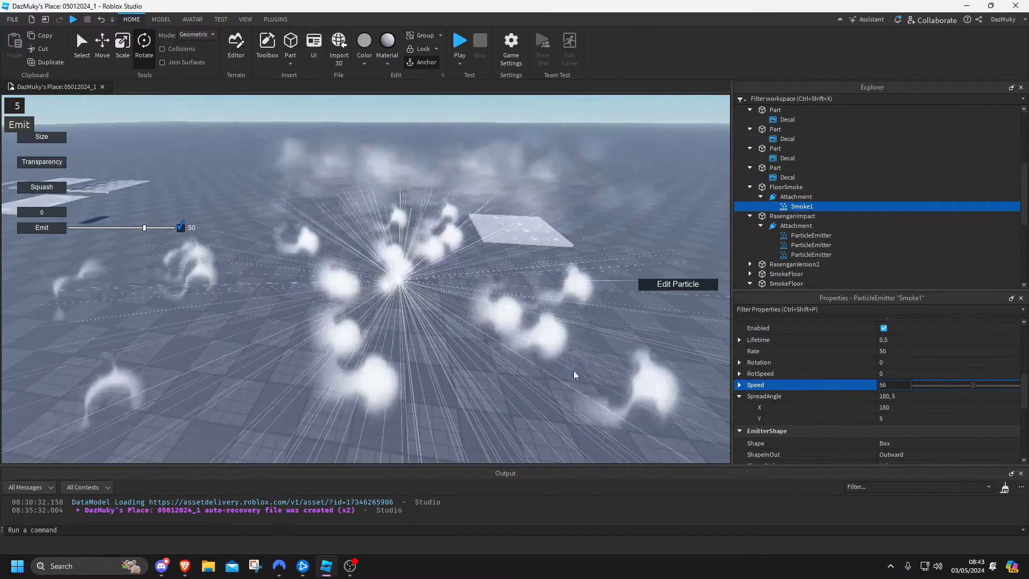
# Shape Smoke1's transparency curve to start at 1 and fall to 0 at a new keypoint at time 0.319
pyautogui.scroll(3, 900, 380)
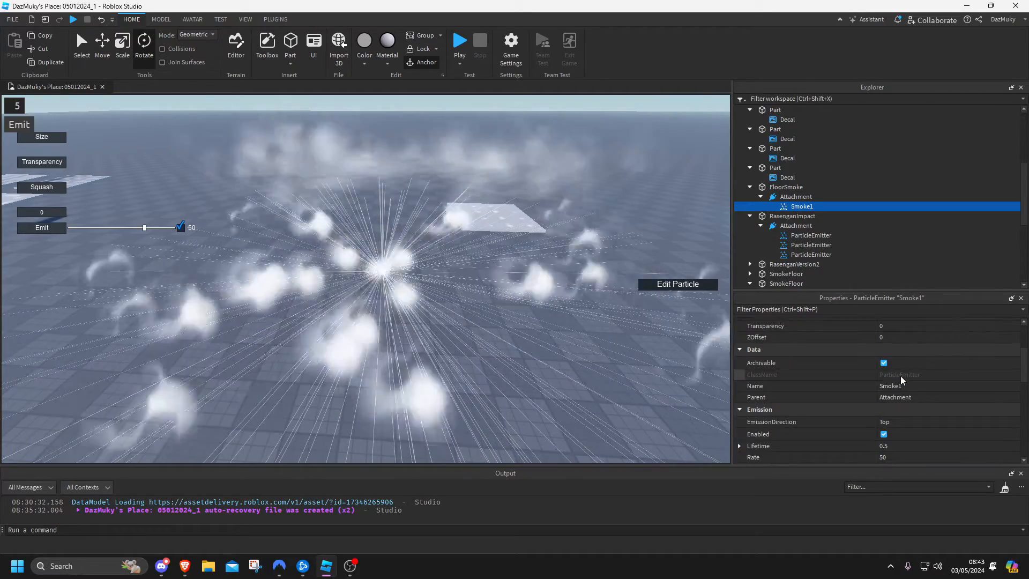
pyautogui.scroll(3, 899, 380)
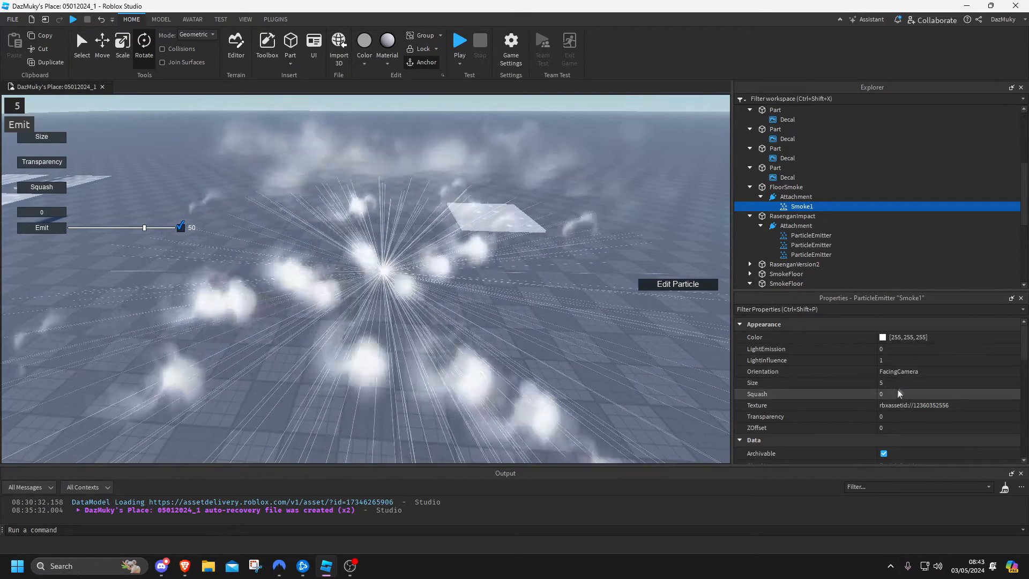
pyautogui.click(893, 416)
pyautogui.click(1007, 416)
pyautogui.moveTo(509, 211); pyautogui.dragTo(716, 120)
pyautogui.moveTo(600, 91); pyautogui.dragTo(713, 164)
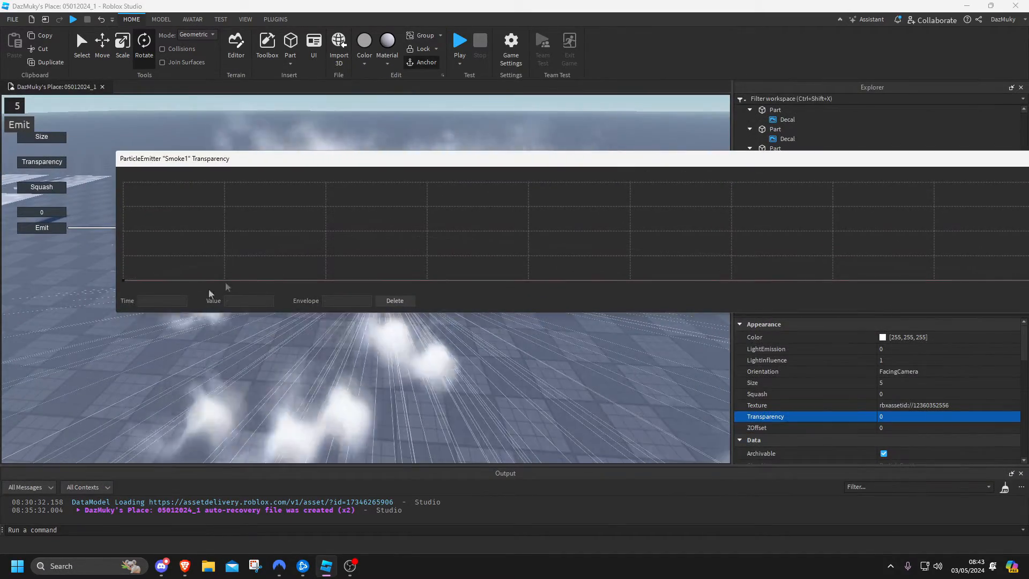
pyautogui.moveTo(137, 307); pyautogui.dragTo(564, 190)
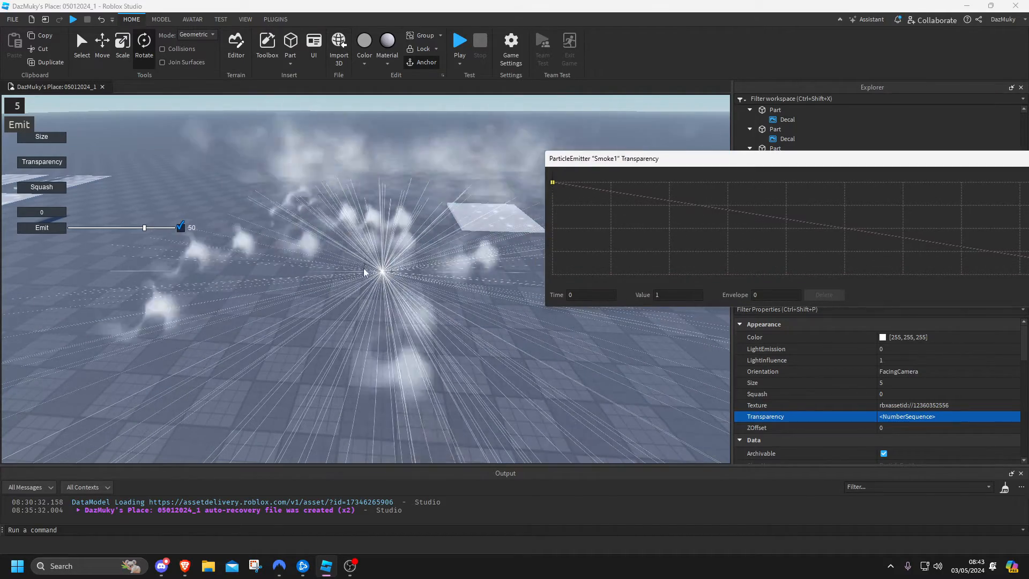
pyautogui.moveTo(628, 159); pyautogui.dragTo(551, 148)
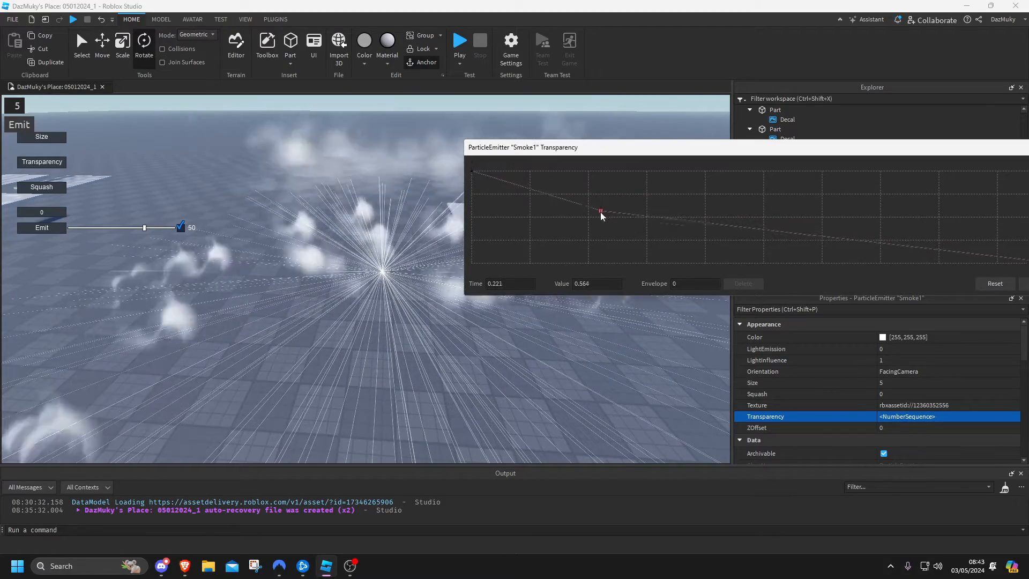
pyautogui.moveTo(655, 275); pyautogui.dragTo(657, 275)
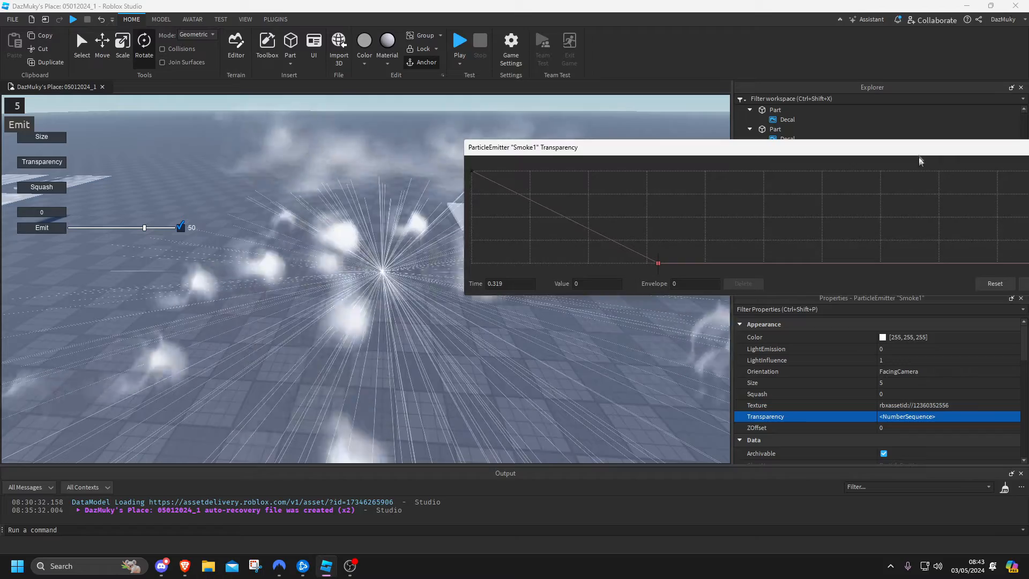
# End Smoke1's transparency curve at 1 and add a keypoint with value 0 at time 0.775
pyautogui.moveTo(917, 151); pyautogui.dragTo(829, 149)
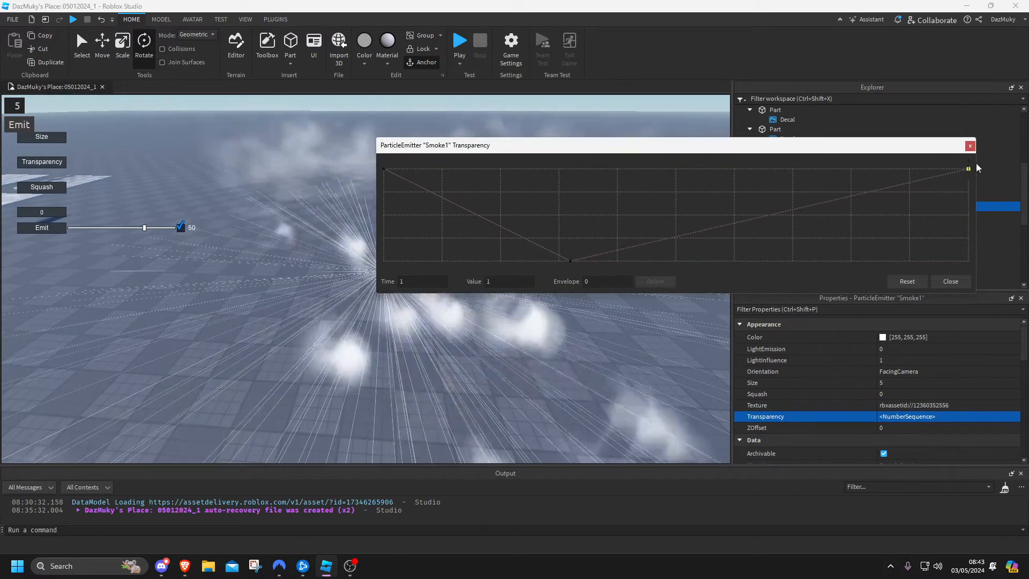
pyautogui.moveTo(813, 216); pyautogui.dragTo(881, 264)
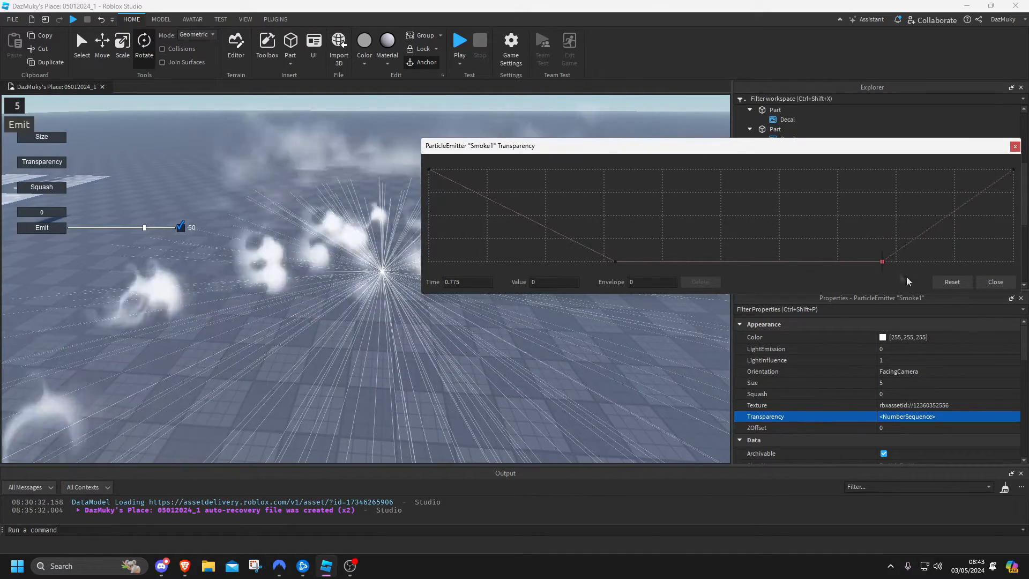
pyautogui.click(985, 284)
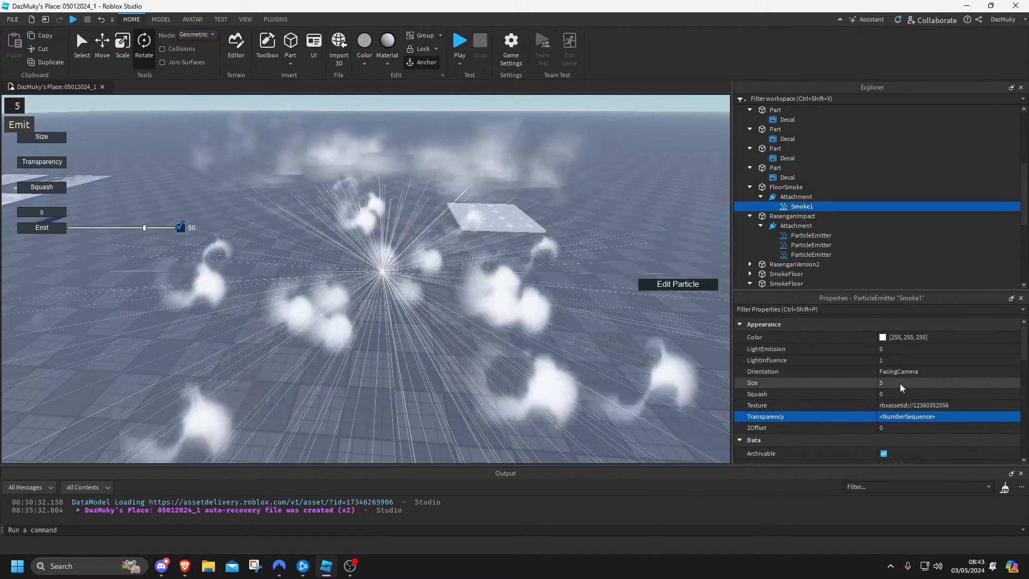
# Raise Smoke1's size curve to 8.63 at the start and about 8.9 at the end, and open its size graph in the viewport
pyautogui.click(899, 384)
pyautogui.click(1013, 382)
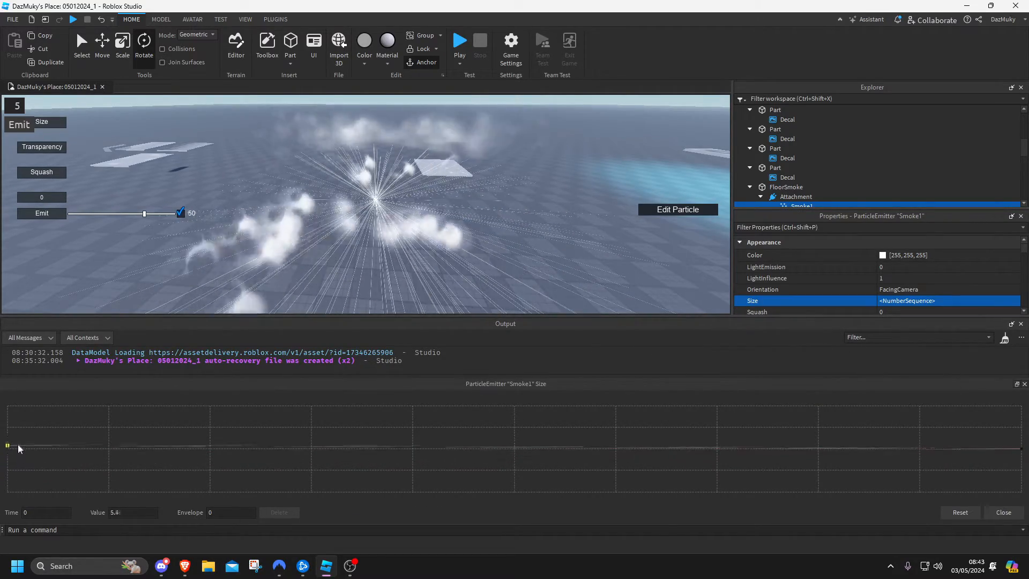
pyautogui.moveTo(21, 426); pyautogui.dragTo(24, 417)
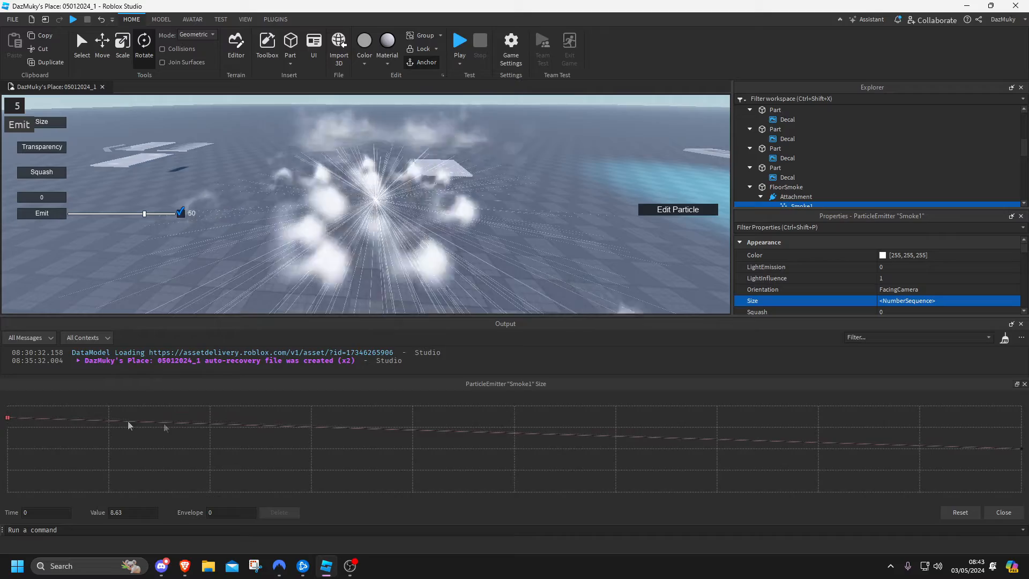
pyautogui.moveTo(1022, 453); pyautogui.dragTo(1022, 418)
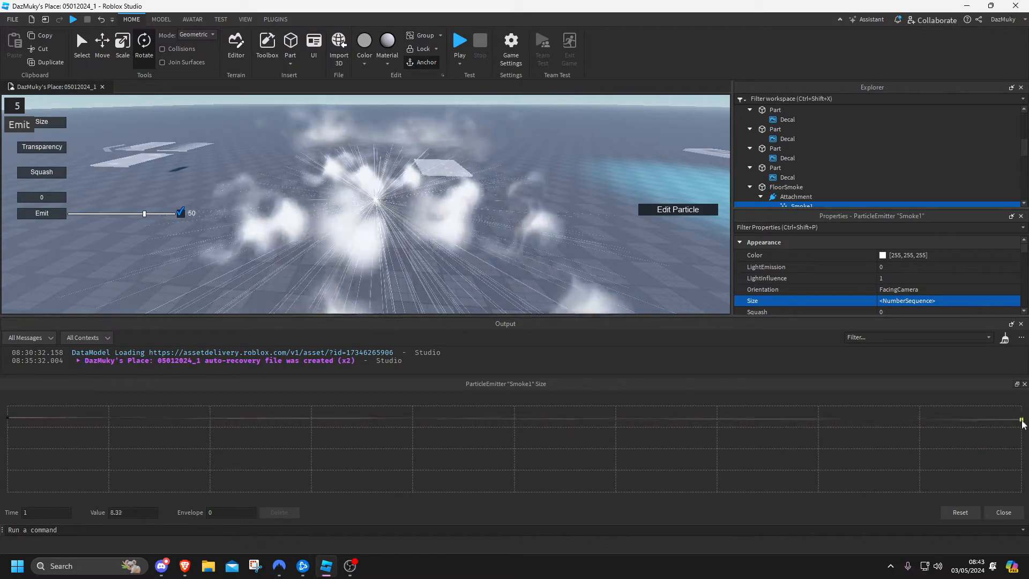
pyautogui.click(1002, 512)
pyautogui.click(51, 137)
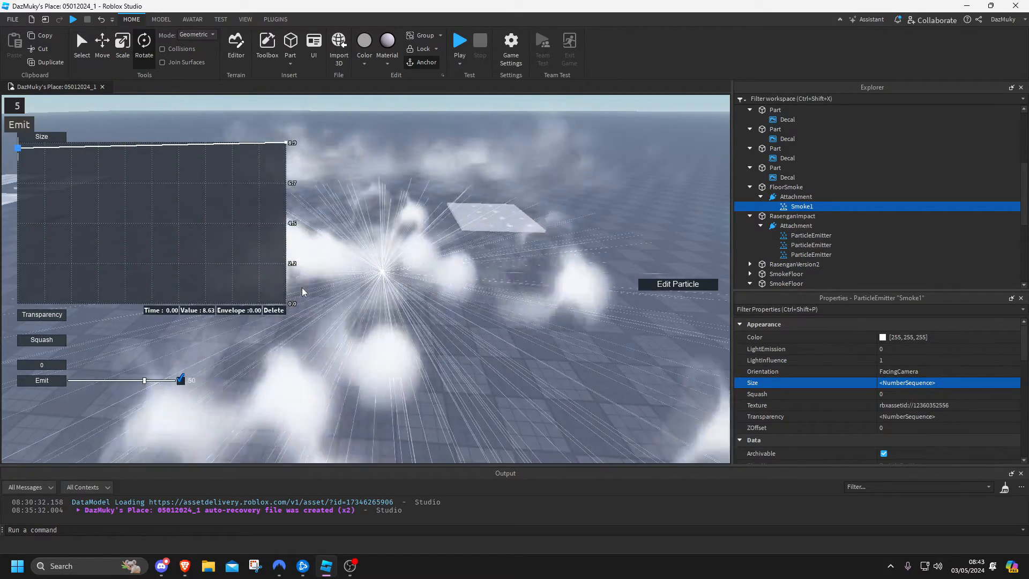
# Raise Smoke1's size curve to about 16 at the end and 14.55 at the start
pyautogui.click(284, 143)
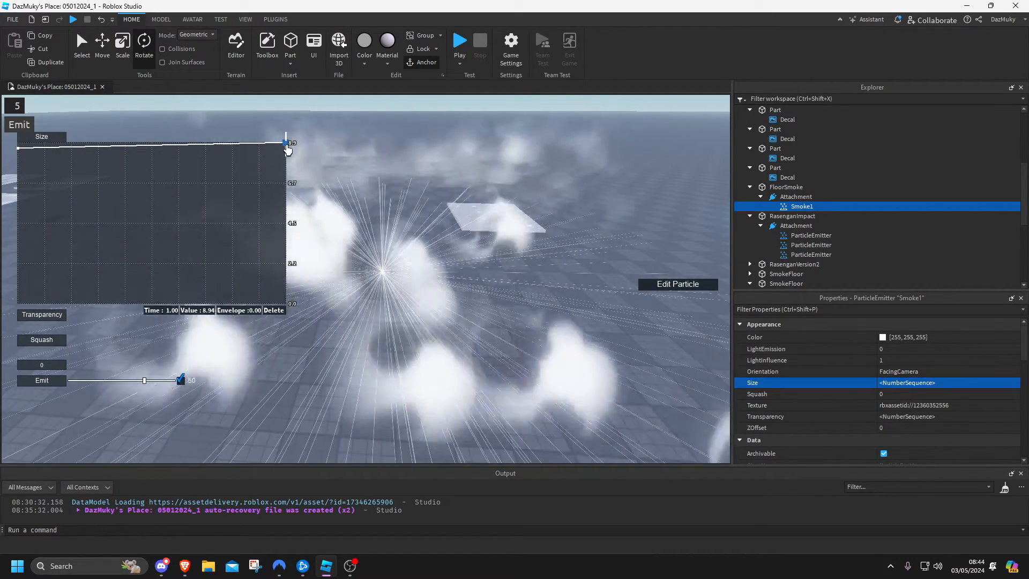
pyautogui.moveTo(295, 138); pyautogui.dragTo(297, 124)
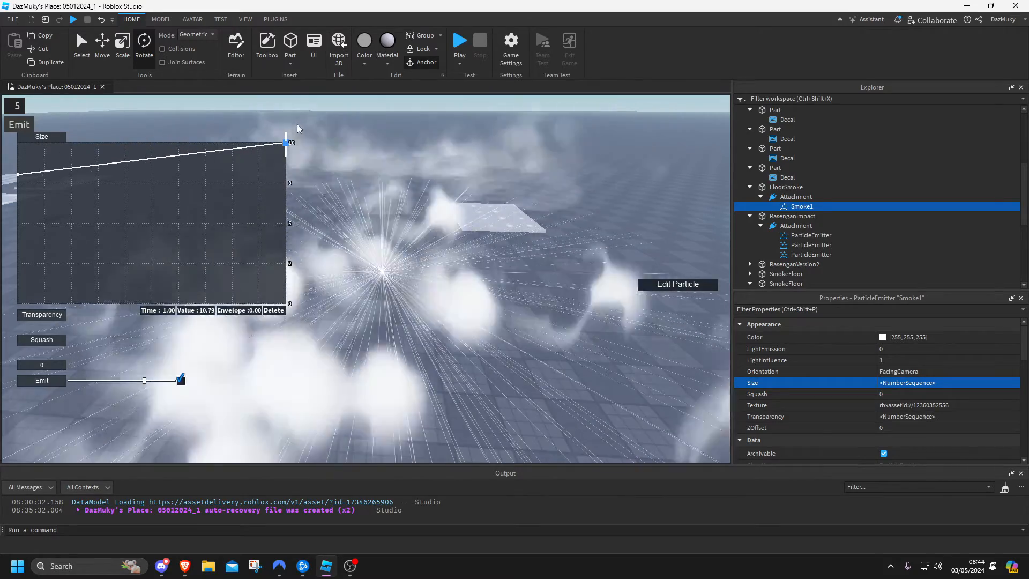
pyautogui.scroll(-3, 354, 268)
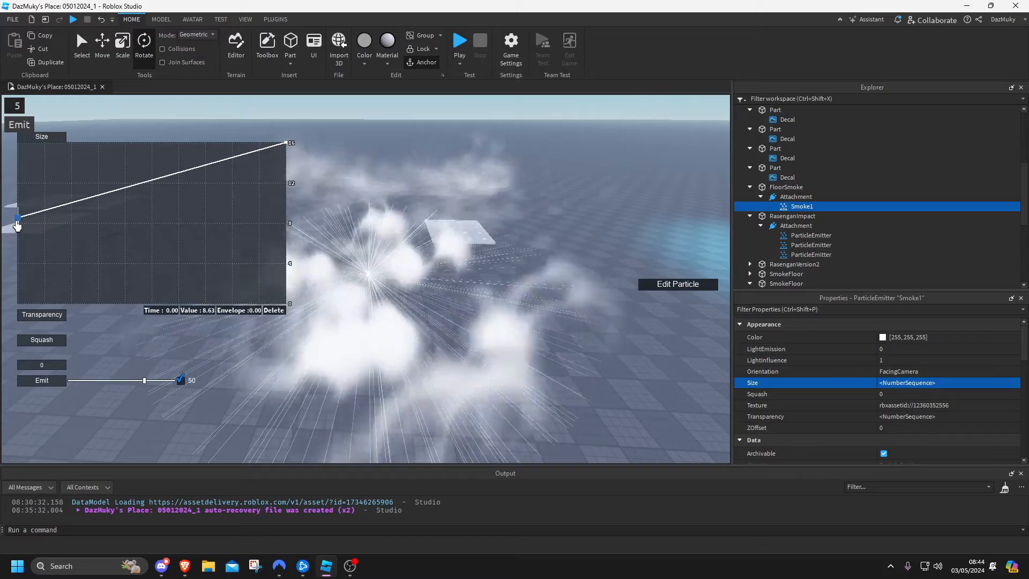
pyautogui.moveTo(18, 217); pyautogui.dragTo(18, 159)
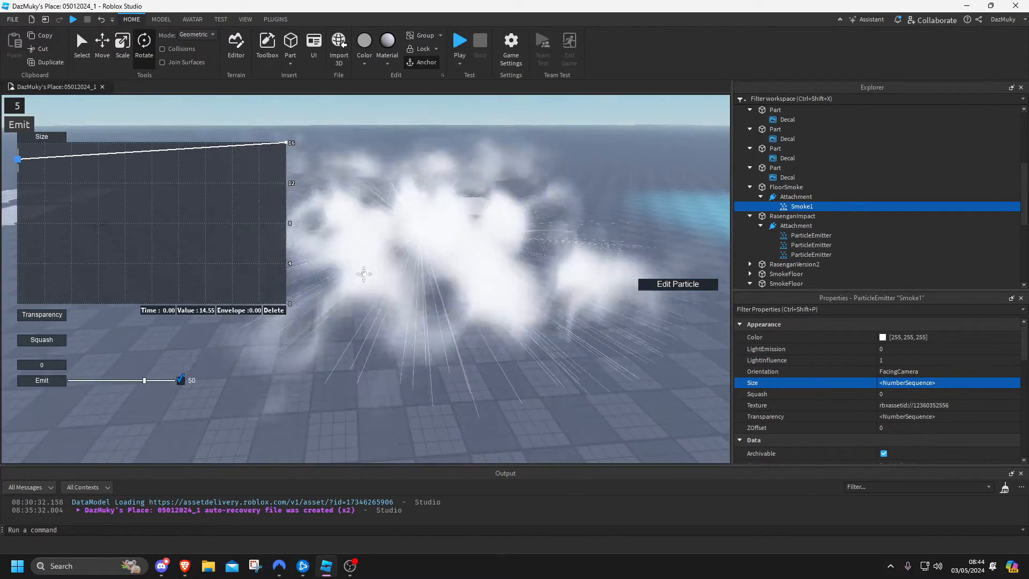
# Set Smoke1's rotation range from a minimum of -360 to a maximum of 360
pyautogui.scroll(-6, 921, 401)
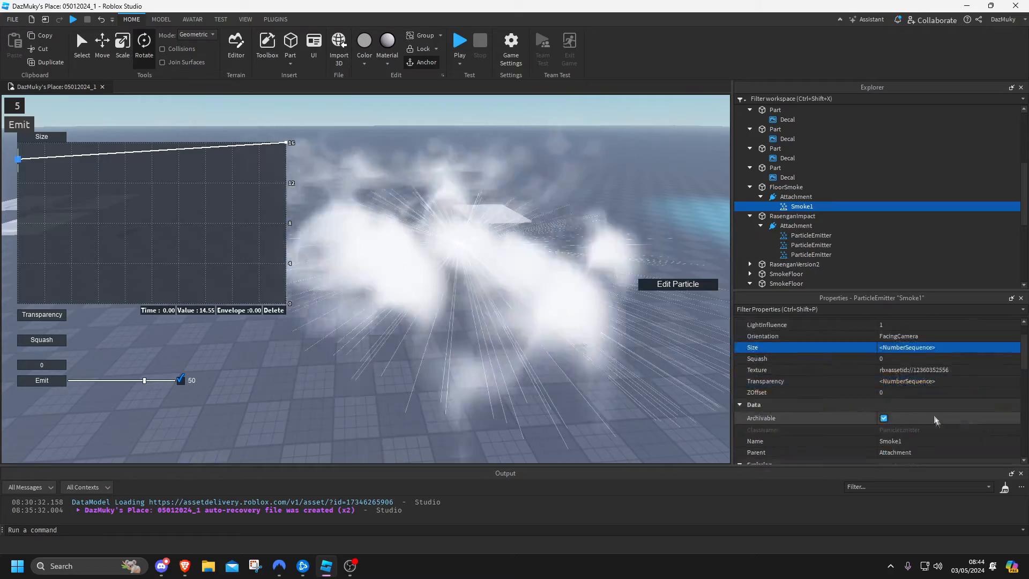
pyautogui.click(908, 383)
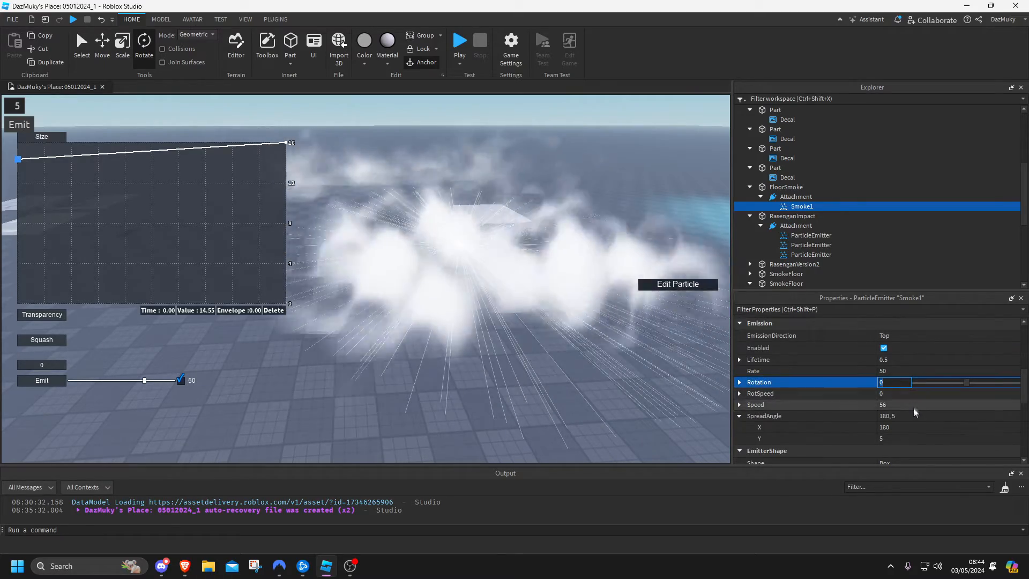
pyautogui.write('-360')
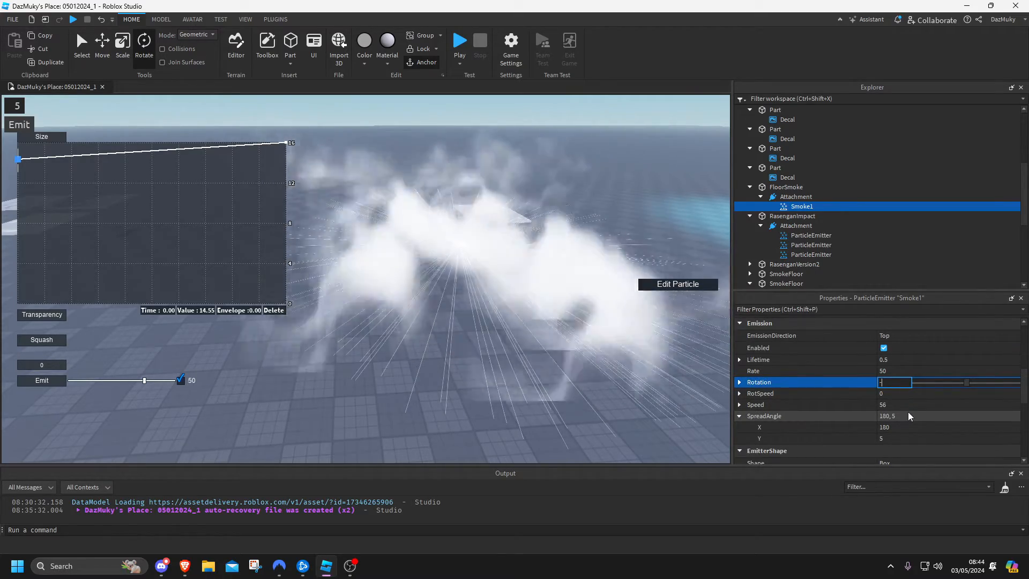
pyautogui.press('Return')
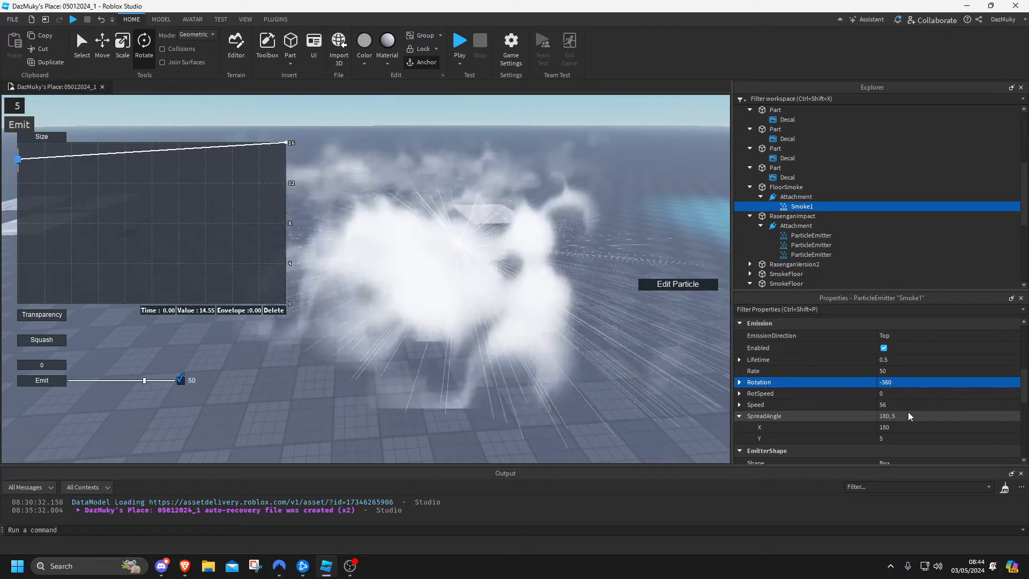
pyautogui.click(739, 382)
pyautogui.click(886, 405)
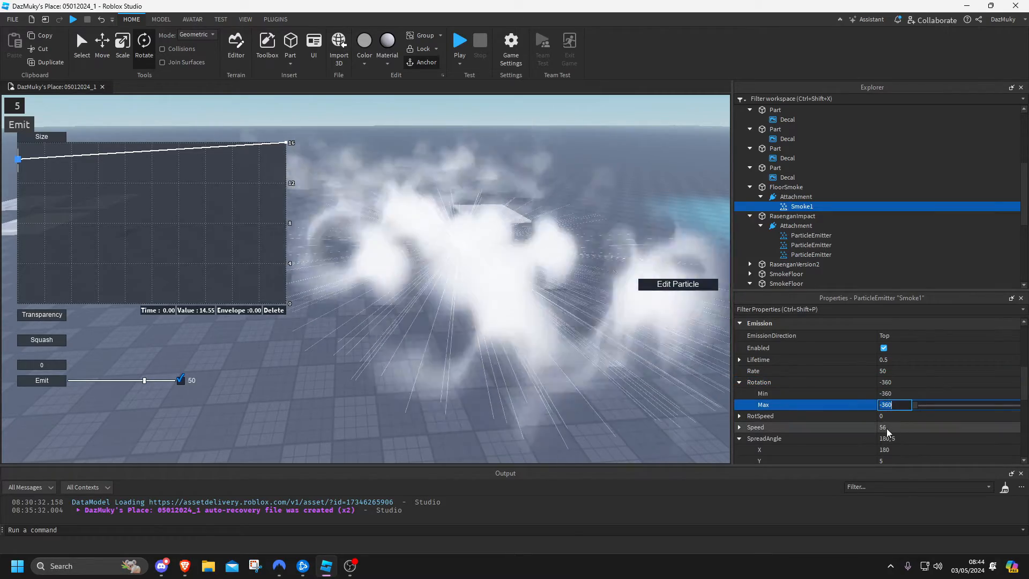
pyautogui.write('360')
pyautogui.press('Return')
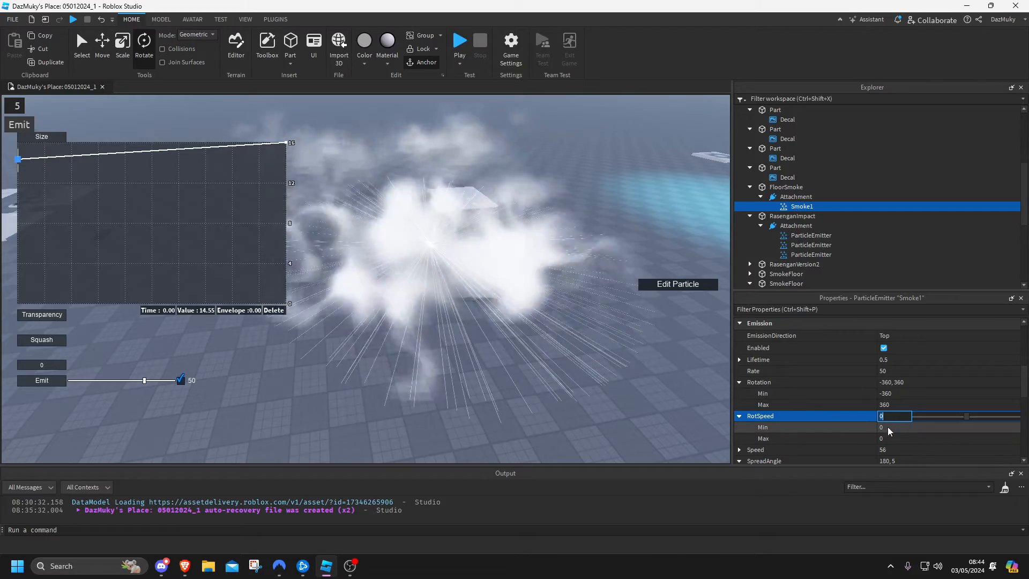
# Try a rotation speed of 360 on Smoke1, and replace it with -150
pyautogui.write('360')
pyautogui.press('Return')
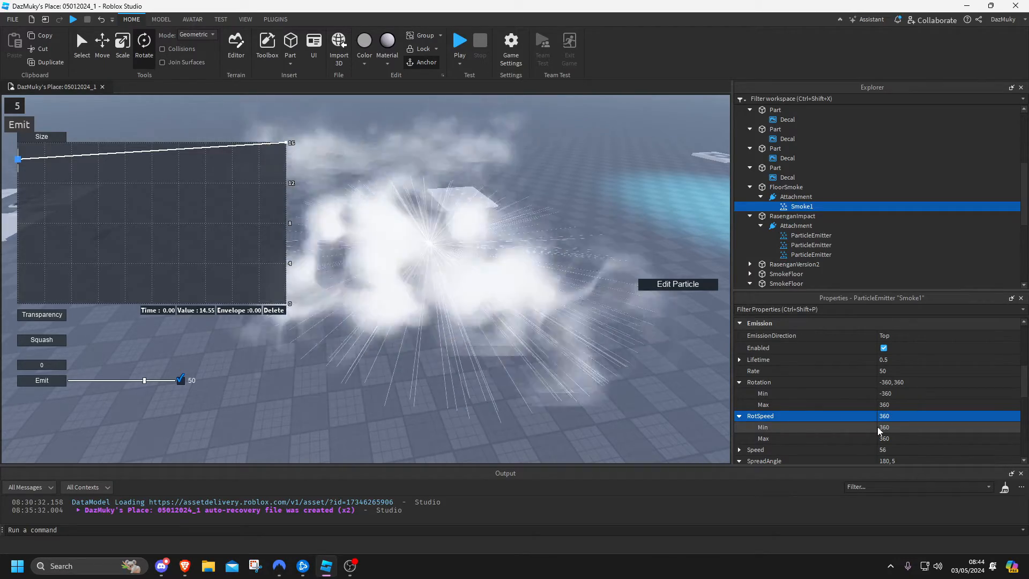
pyautogui.click(884, 416)
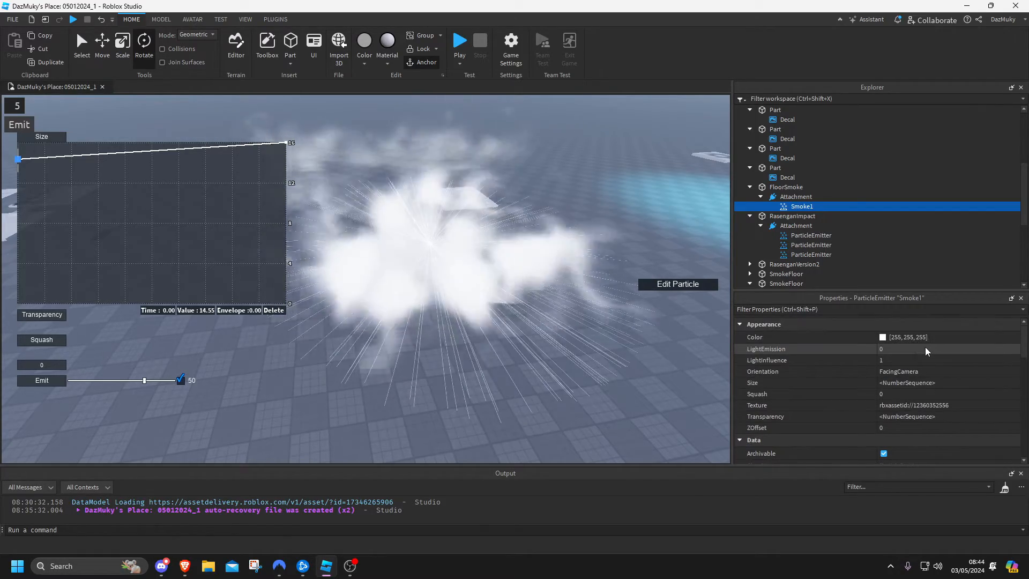
# Set Smoke1's light influence to 0 and raise its second transparency keypoint to 0.779 at time 0.7
pyautogui.click(913, 352)
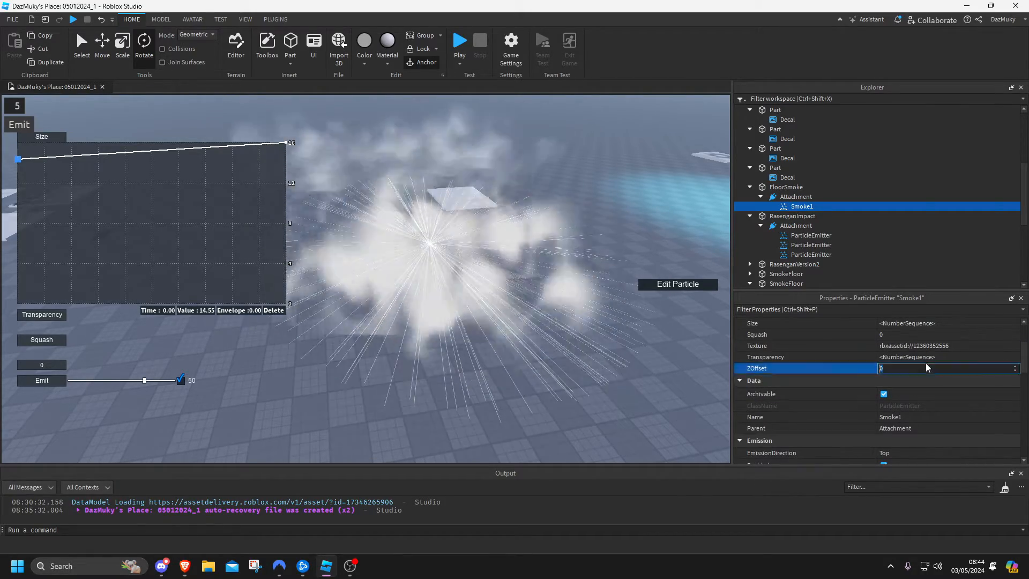
pyautogui.click(1011, 357)
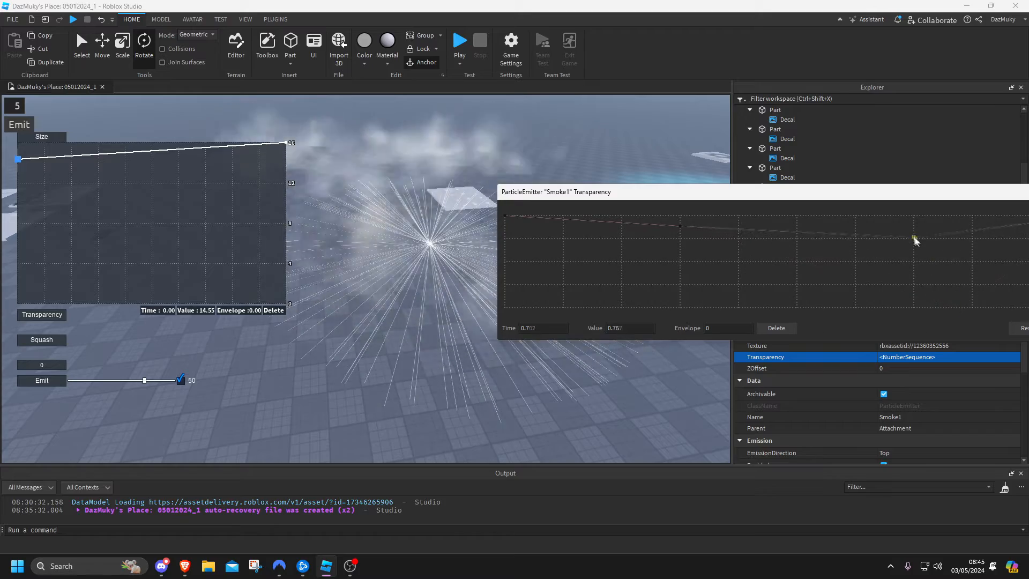
pyautogui.moveTo(790, 207); pyautogui.dragTo(723, 326)
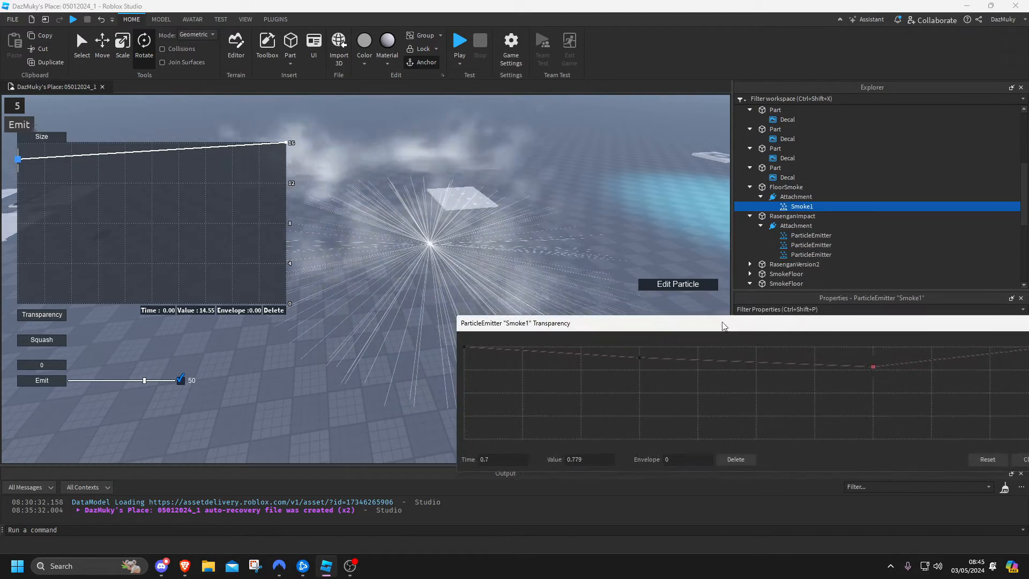
pyautogui.click(1021, 460)
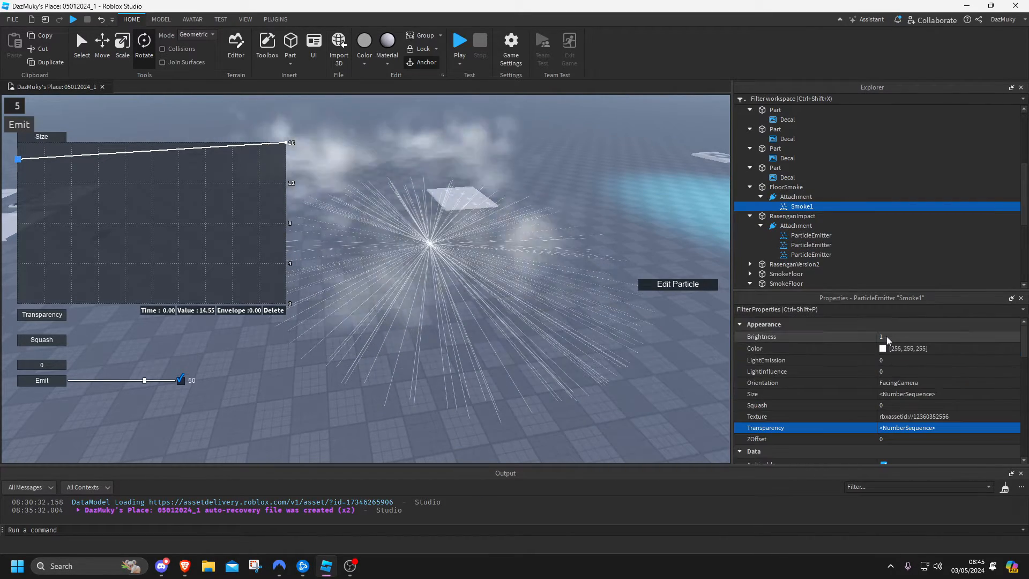
# Raise Smoke1's brightness to 3.44 and its speed to 75
pyautogui.moveTo(953, 336); pyautogui.dragTo(950, 337)
pyautogui.moveTo(659, 356); pyautogui.dragTo(597, 351, button='right')
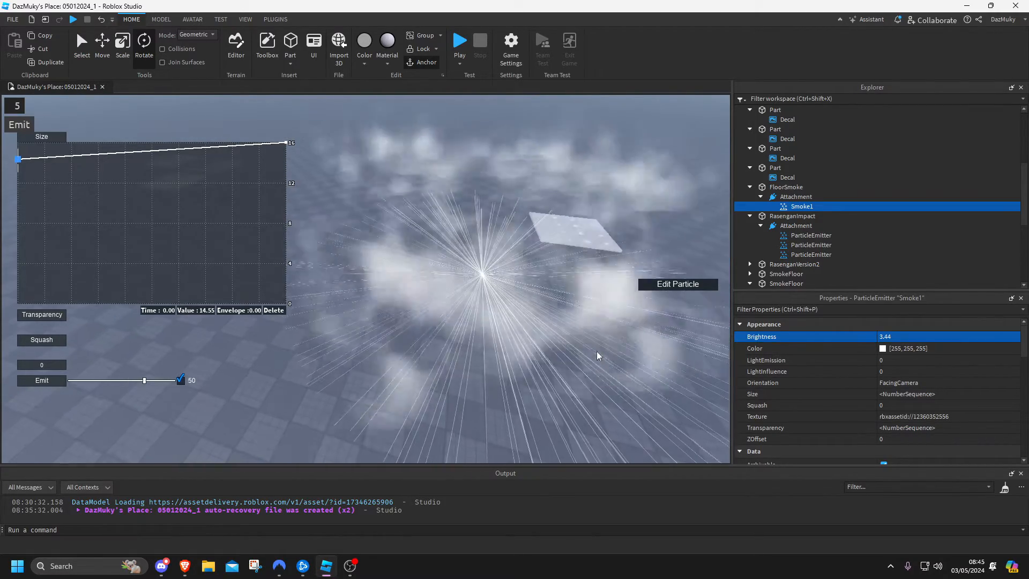
pyautogui.scroll(-3, 596, 352)
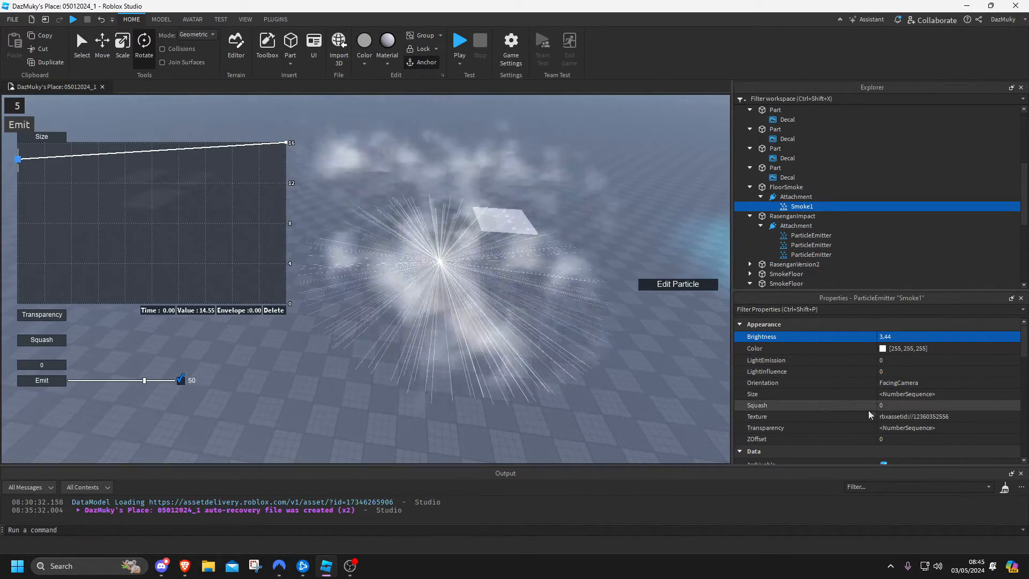
pyautogui.scroll(-10, 878, 409)
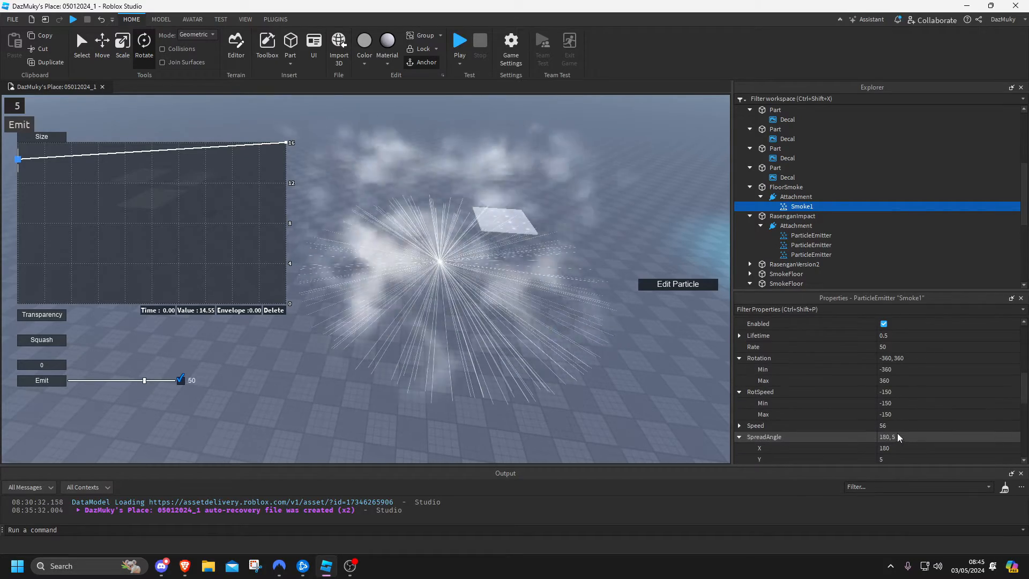
pyautogui.click(897, 429)
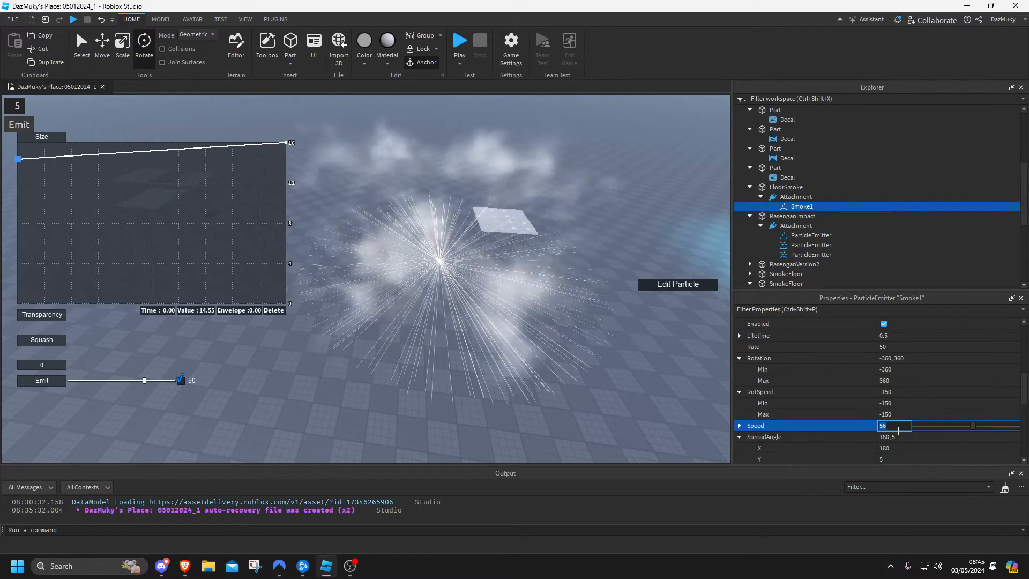
pyautogui.write('75')
pyautogui.press('Return')
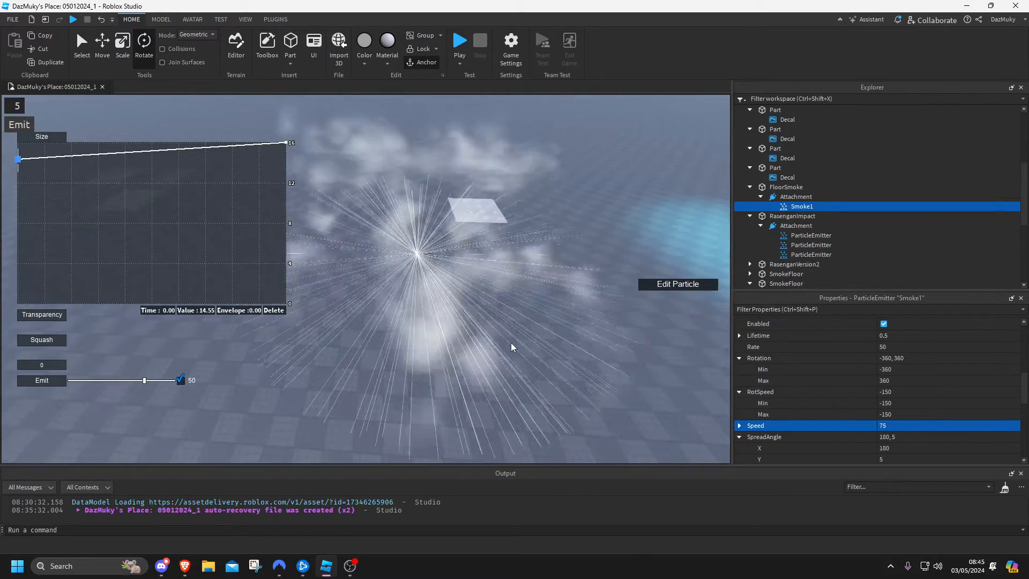
# Hide the particle graph overlay and examine the size curve of the first Smoke emitter in the reference SmokeFloor part
pyautogui.click(667, 285)
pyautogui.moveTo(541, 274); pyautogui.dragTo(540, 275, button='right')
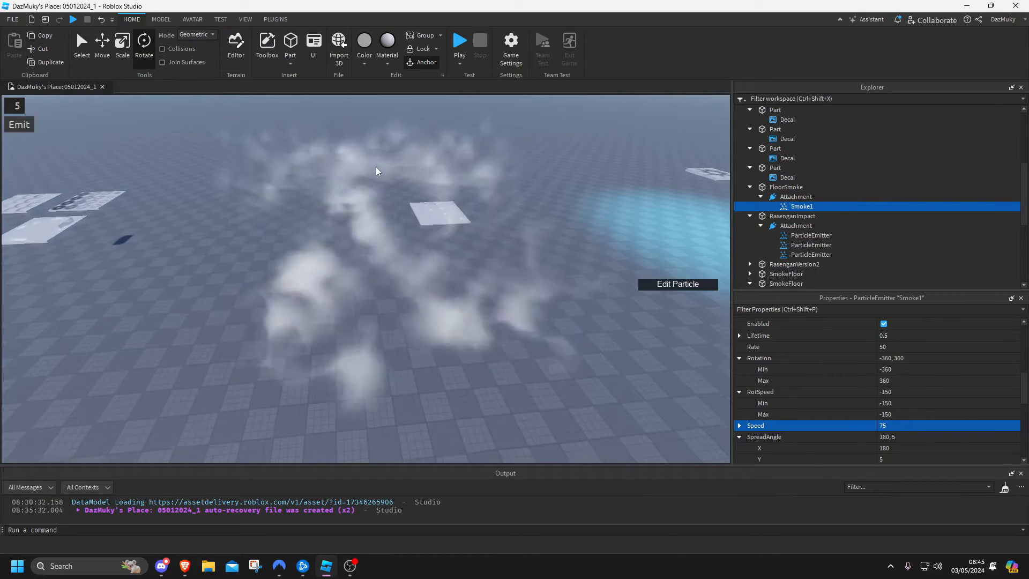
pyautogui.click(381, 199)
pyautogui.scroll(-2, 796, 250)
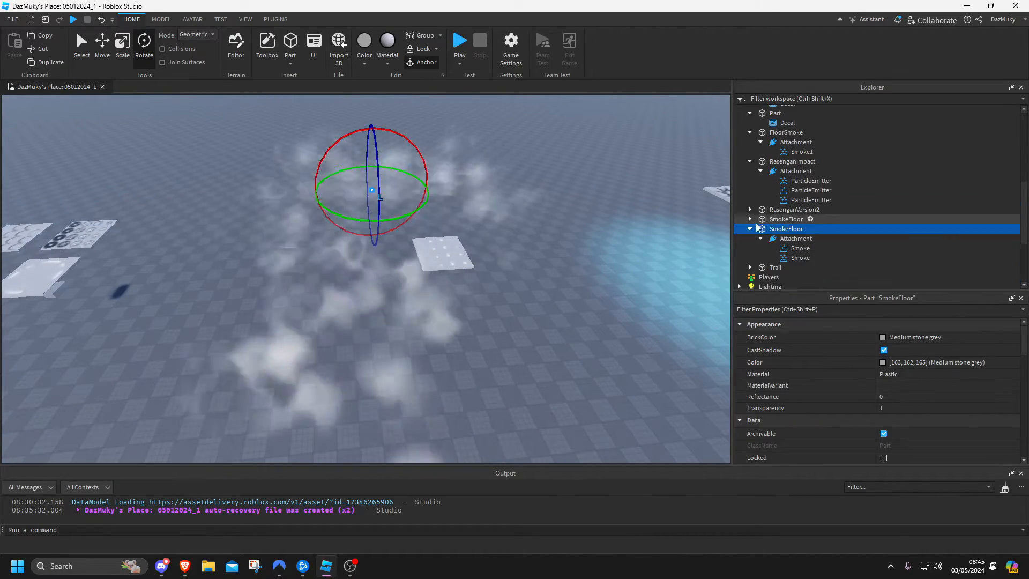
pyautogui.click(800, 248)
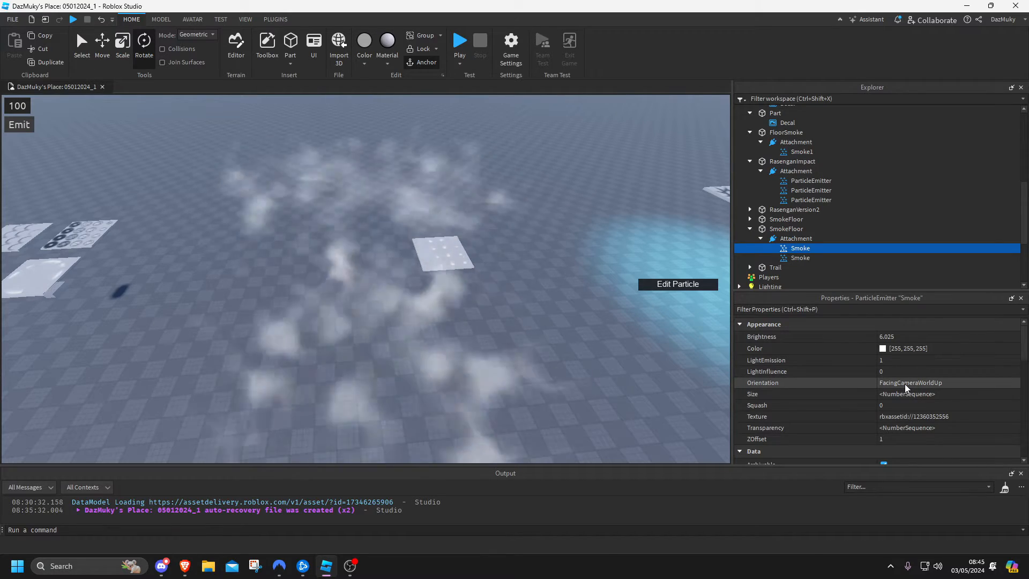
pyautogui.scroll(-1, 928, 373)
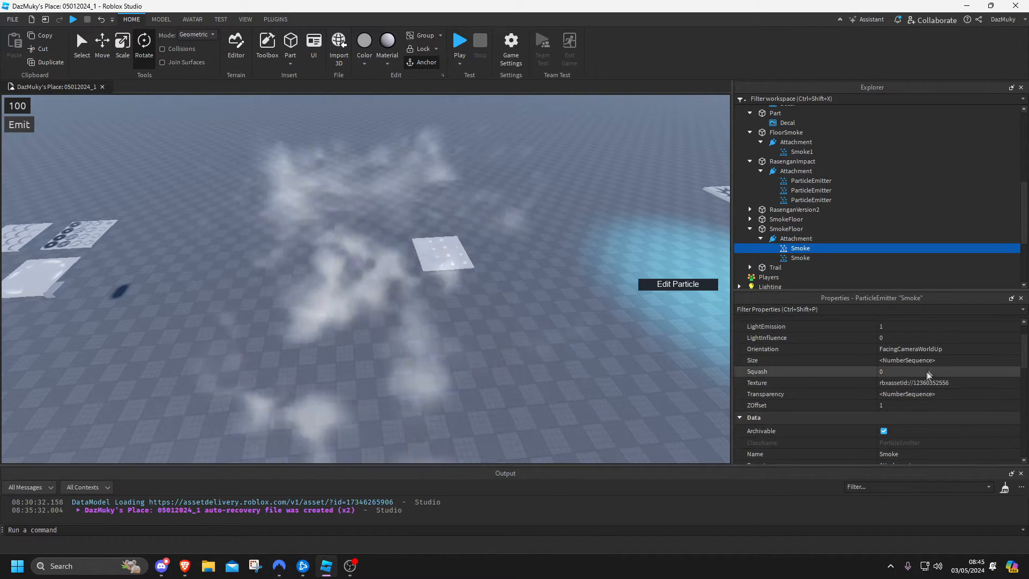
pyautogui.click(928, 360)
pyautogui.click(1012, 360)
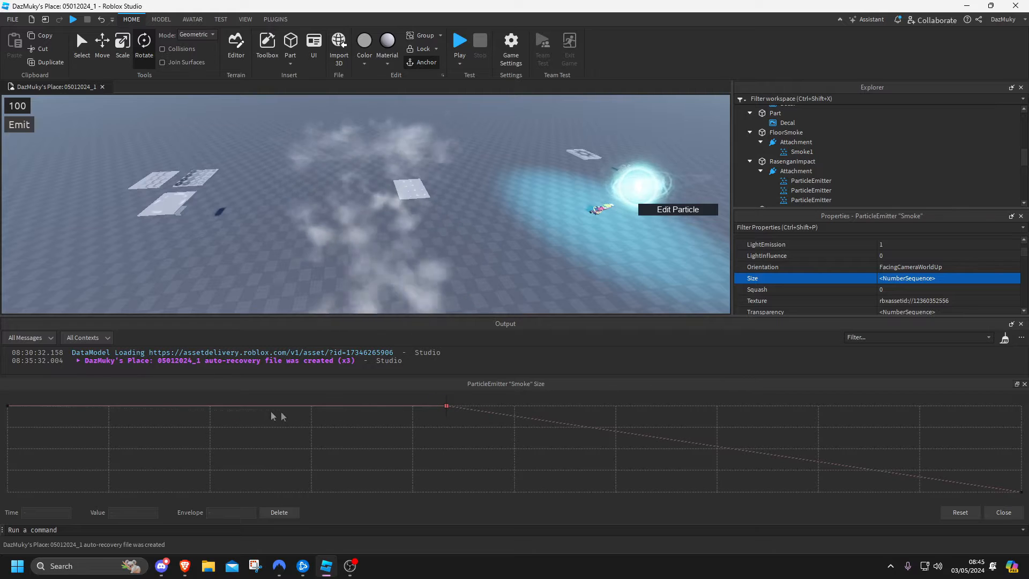
pyautogui.click(1000, 512)
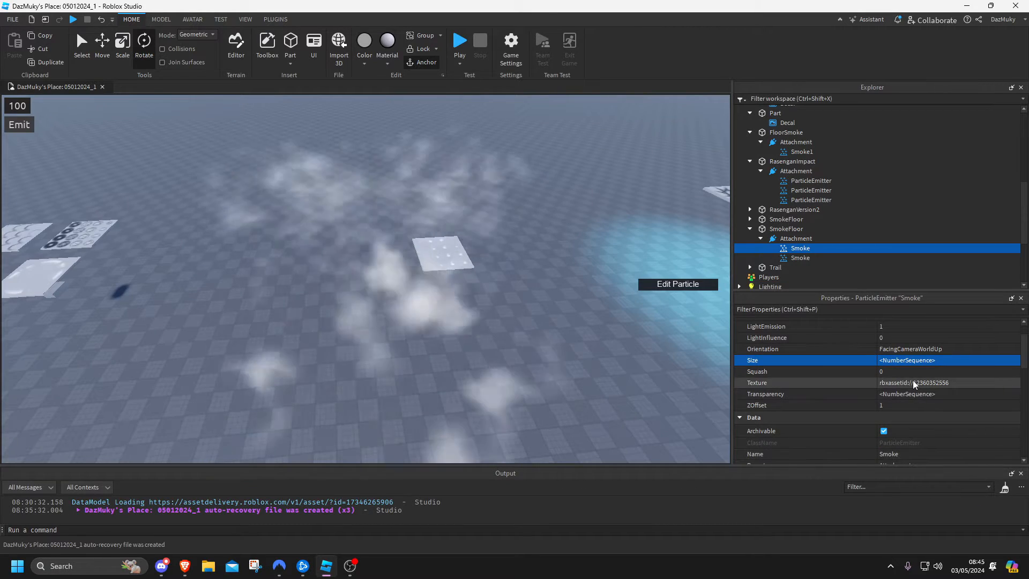
# Examine the transparency curve and emission settings of SmokeFloor's first Smoke emitter
pyautogui.scroll(-1, 916, 383)
pyautogui.click(923, 362)
pyautogui.click(1011, 360)
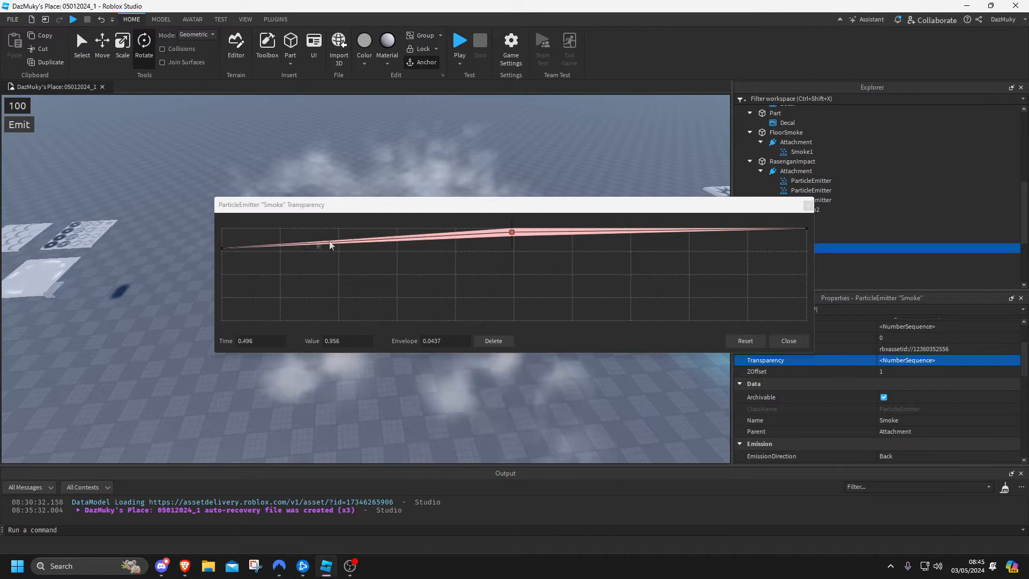
pyautogui.click(788, 340)
pyautogui.scroll(-4, 929, 366)
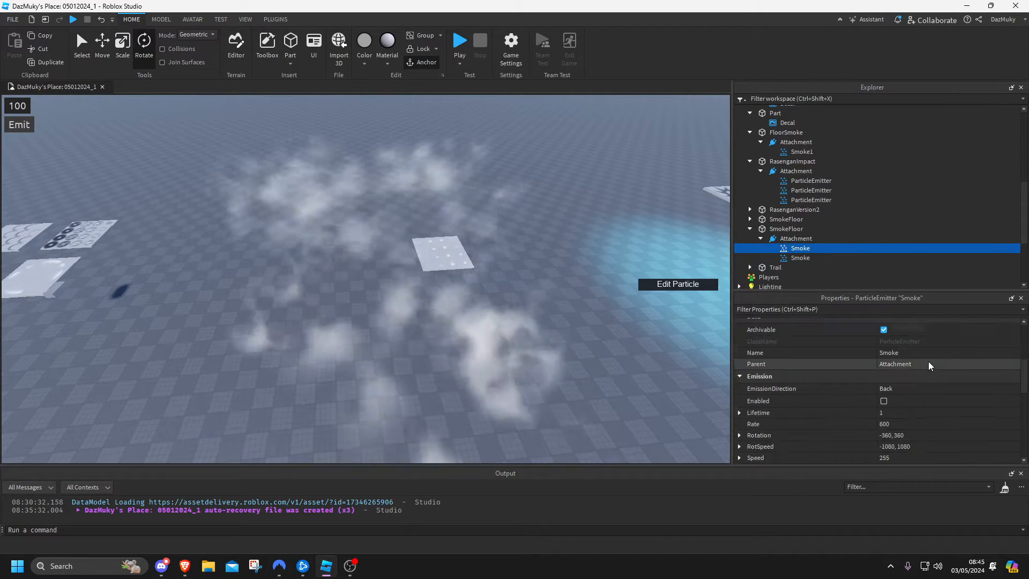
pyautogui.scroll(1, 928, 366)
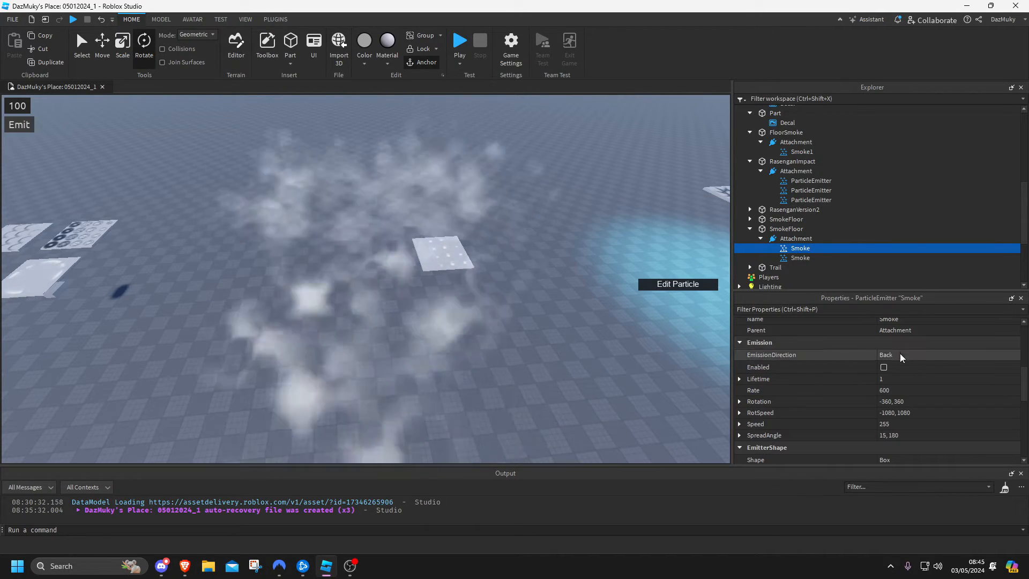
# Briefly enable SmokeFloor's first Smoke emitter to preview it, disable it again and delete that emitter
pyautogui.click(883, 367)
pyautogui.moveTo(599, 297); pyautogui.dragTo(616, 244, button='right')
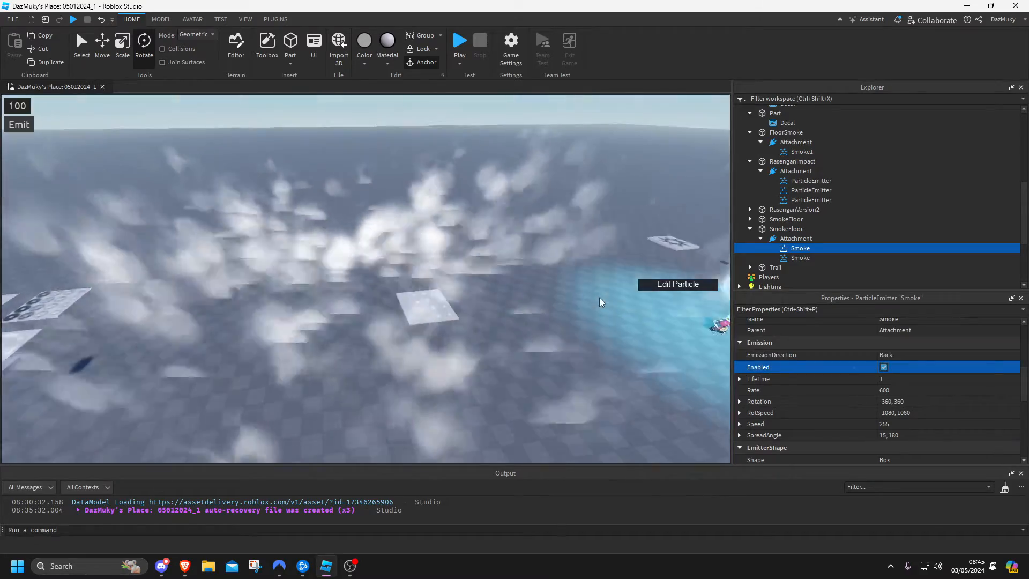
pyautogui.click(883, 367)
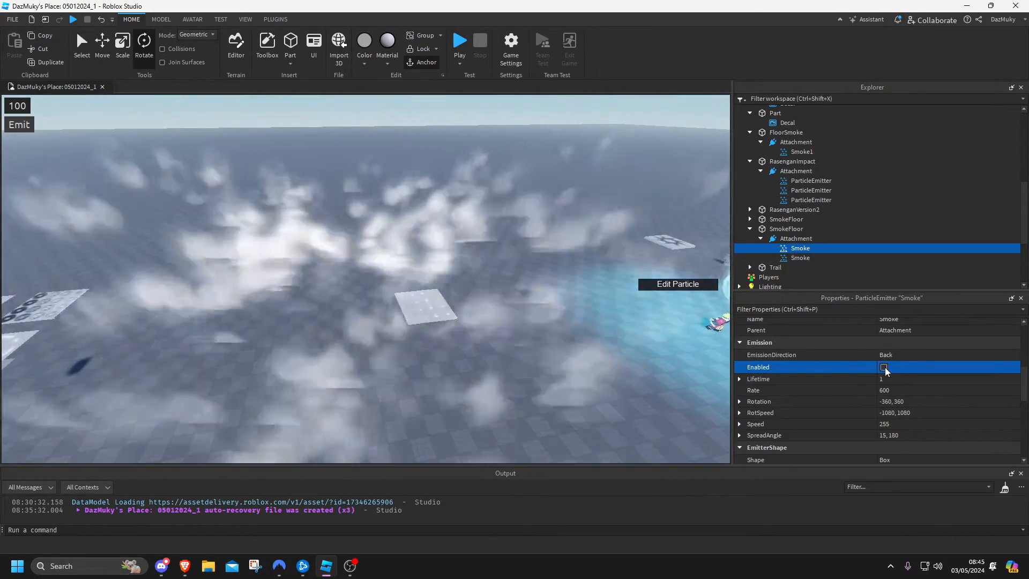
pyautogui.click(796, 258)
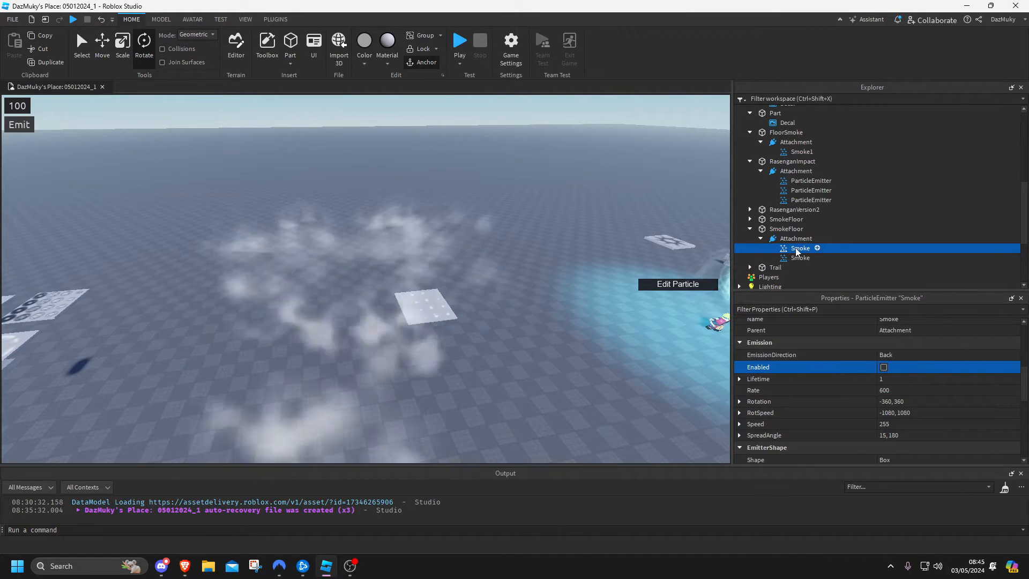
pyautogui.press('Delete')
# Examine the size and transparency curves and the emission settings, including spread angle, of SmokeFloor's remaining Smoke emitter
pyautogui.click(799, 247)
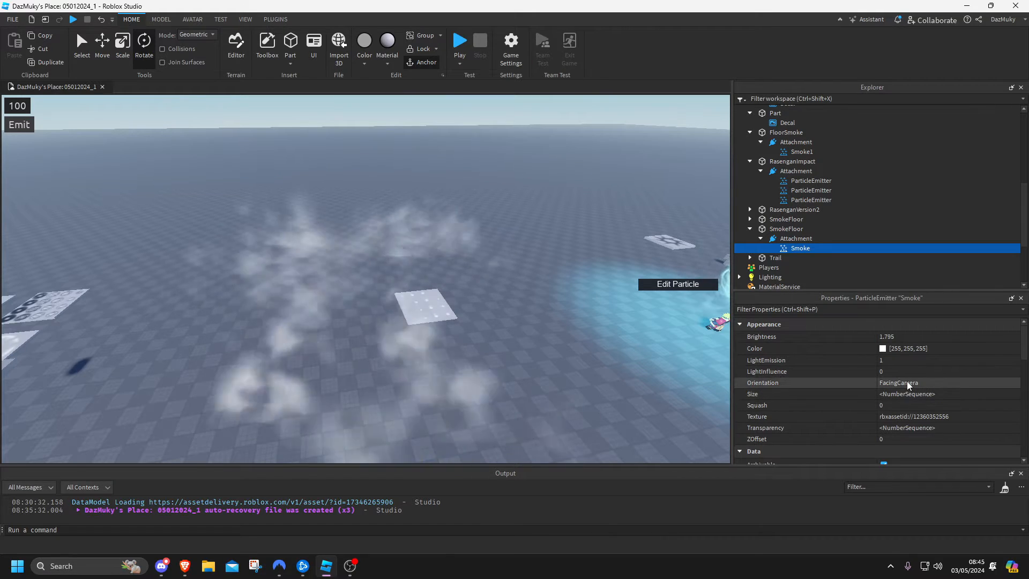
pyautogui.click(1012, 394)
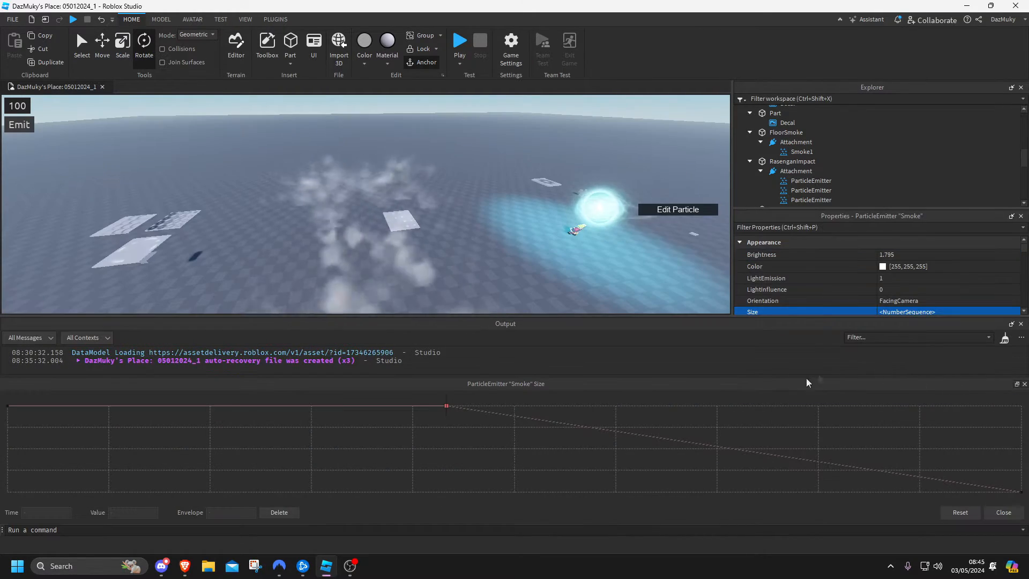
pyautogui.click(989, 510)
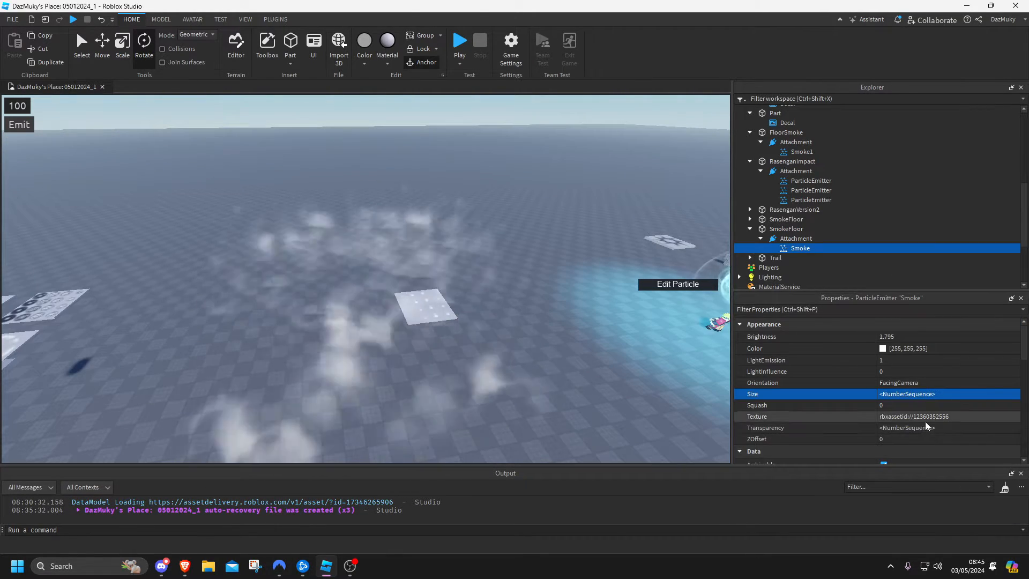
pyautogui.click(926, 426)
pyautogui.click(1011, 429)
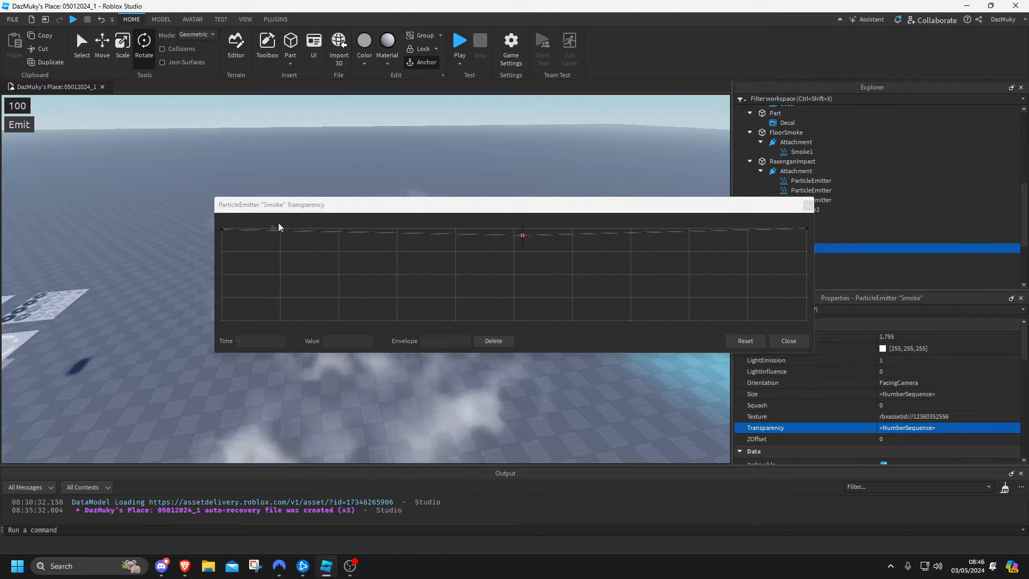
pyautogui.click(788, 340)
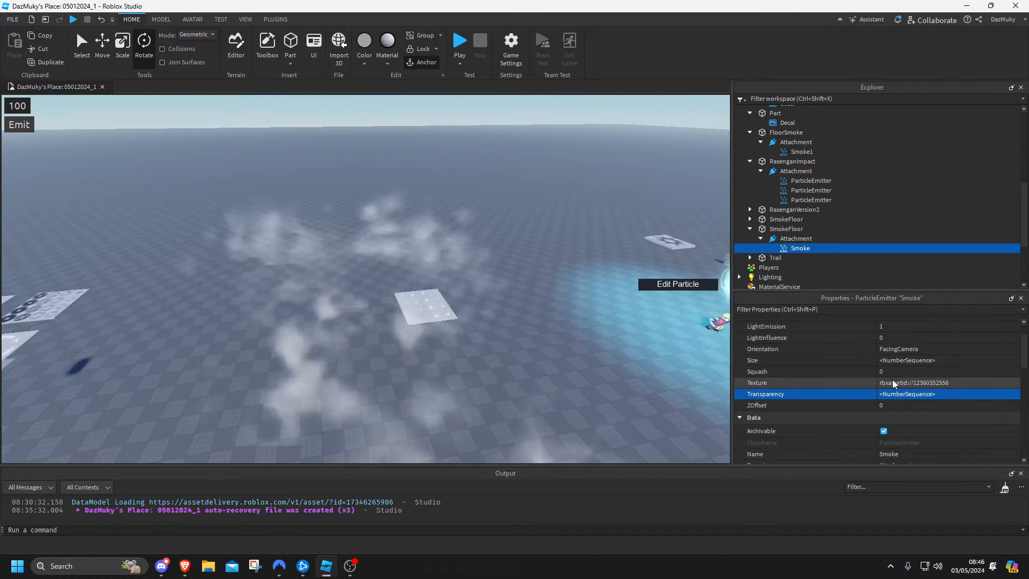
pyautogui.scroll(5, 892, 380)
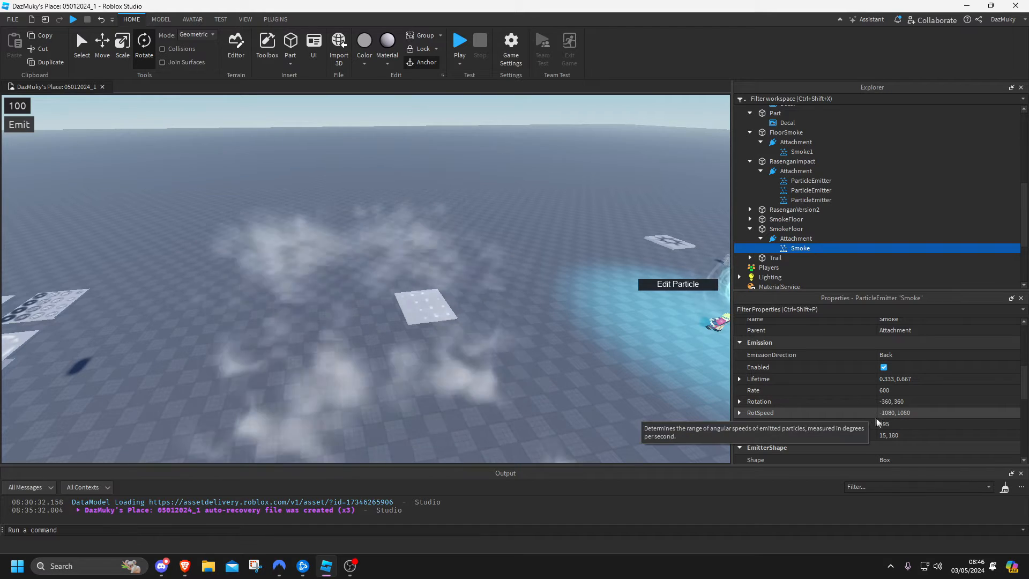
pyautogui.click(740, 435)
pyautogui.scroll(-3, 863, 433)
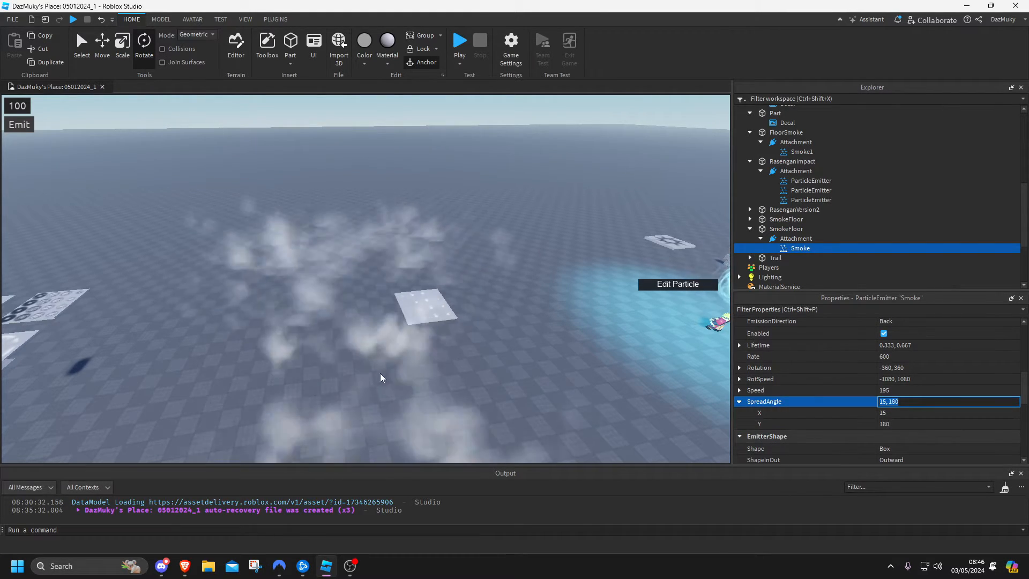
# Scale the FloorSmoke part down to about 1.62 studs along its vertical axis
pyautogui.click(378, 405)
pyautogui.press('f')
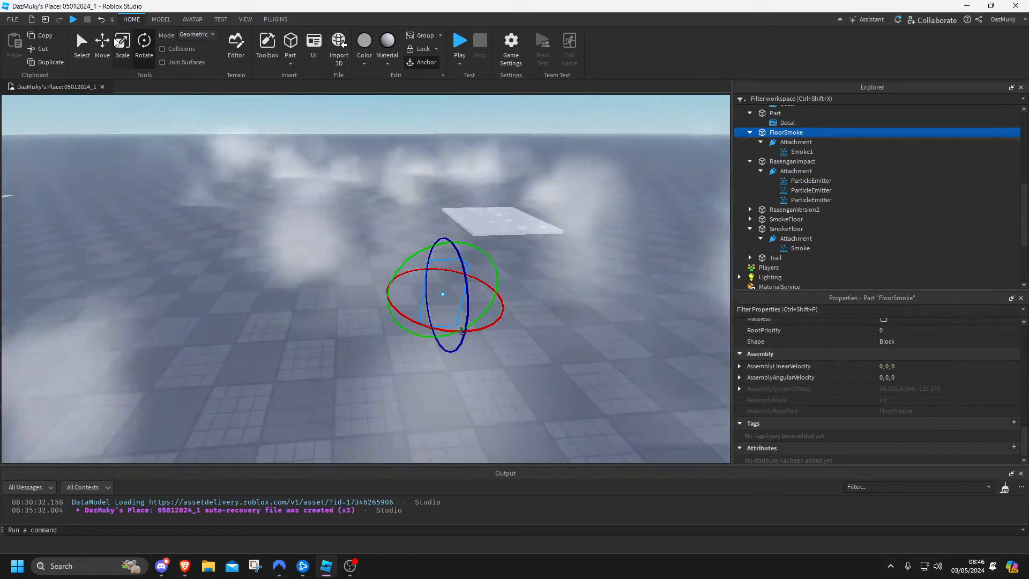
pyautogui.click(123, 43)
pyautogui.moveTo(448, 241); pyautogui.dragTo(432, 259)
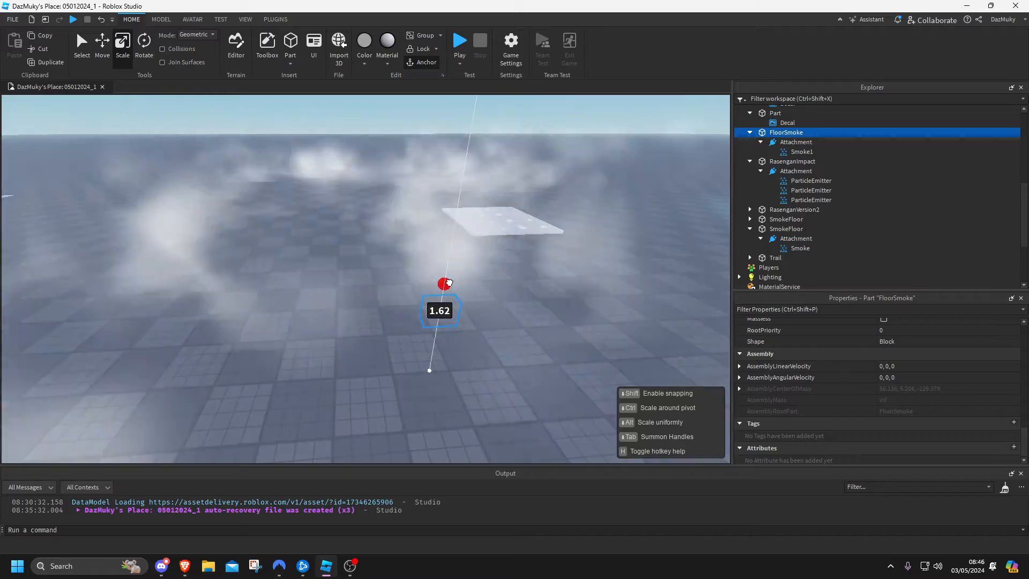
pyautogui.click(105, 49)
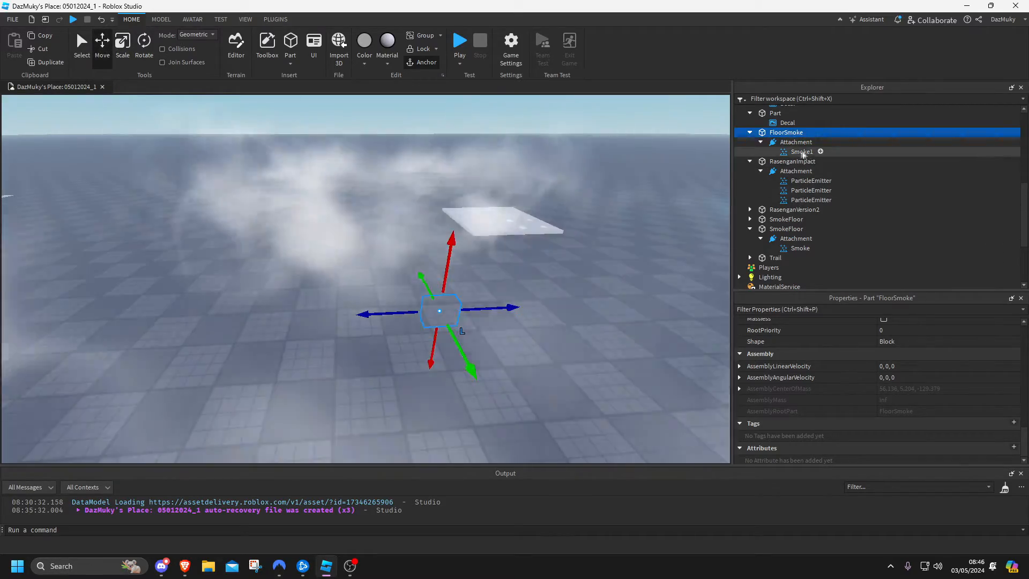
# Reshape Smoke1's size curve in the particle graph overlay, raising the starting size to 16 and adjusting the end keypoint, and hide the overlay
pyautogui.click(801, 152)
pyautogui.scroll(-5, 889, 368)
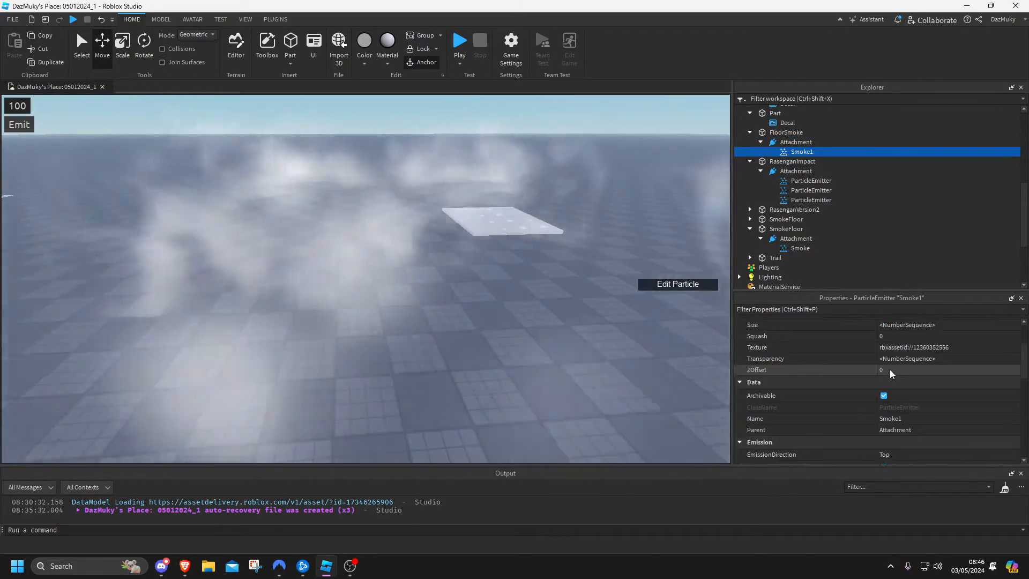
pyautogui.click(905, 361)
pyautogui.click(1012, 362)
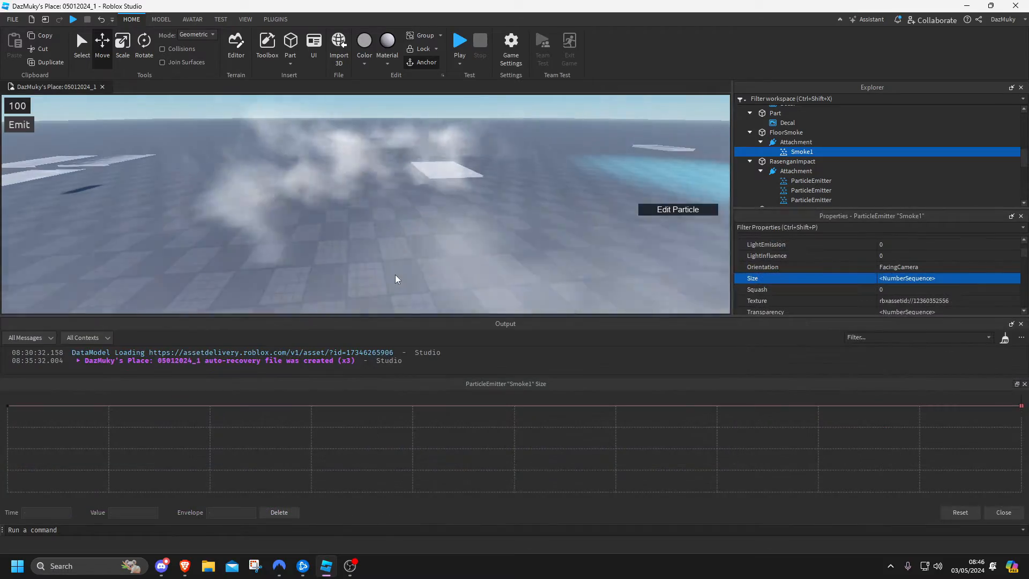
pyautogui.click(1015, 512)
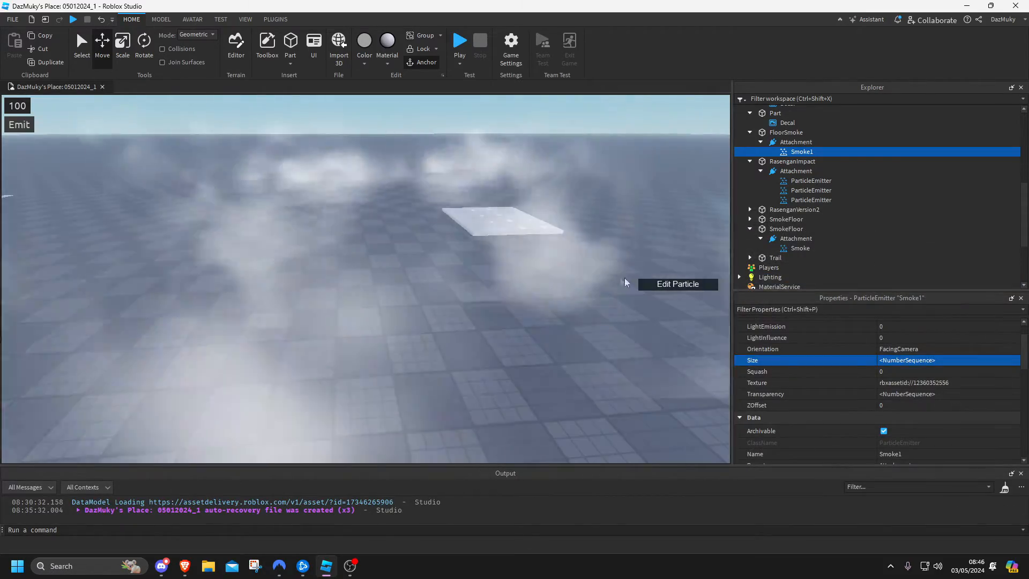
pyautogui.click(654, 282)
pyautogui.click(56, 134)
pyautogui.click(56, 136)
pyautogui.moveTo(20, 166); pyautogui.dragTo(19, 143)
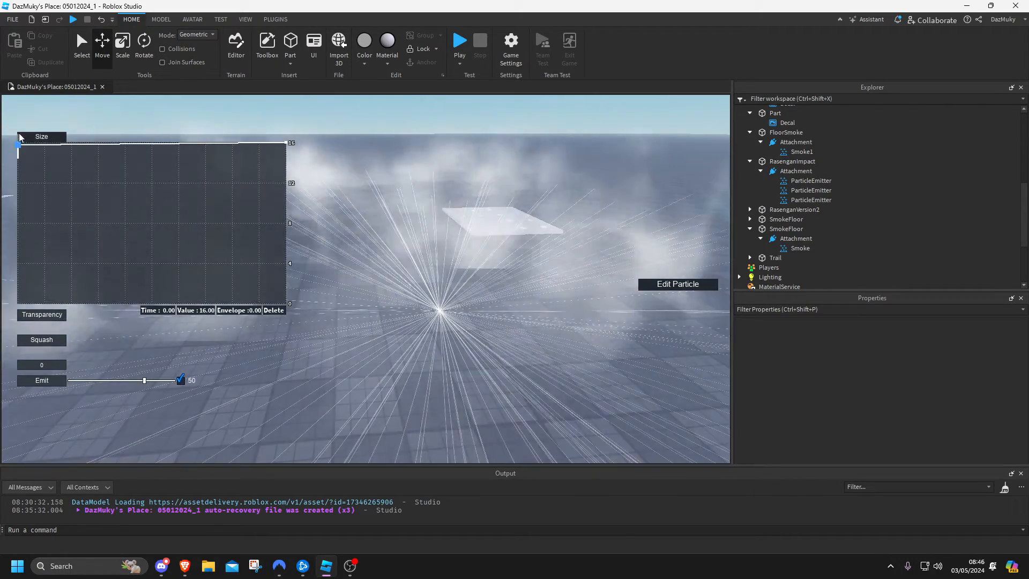
pyautogui.moveTo(286, 176); pyautogui.dragTo(286, 287)
pyautogui.moveTo(19, 143); pyautogui.dragTo(22, 114)
pyautogui.press('a')
pyautogui.moveTo(336, 249); pyautogui.dragTo(337, 249, button='right')
pyautogui.click(671, 285)
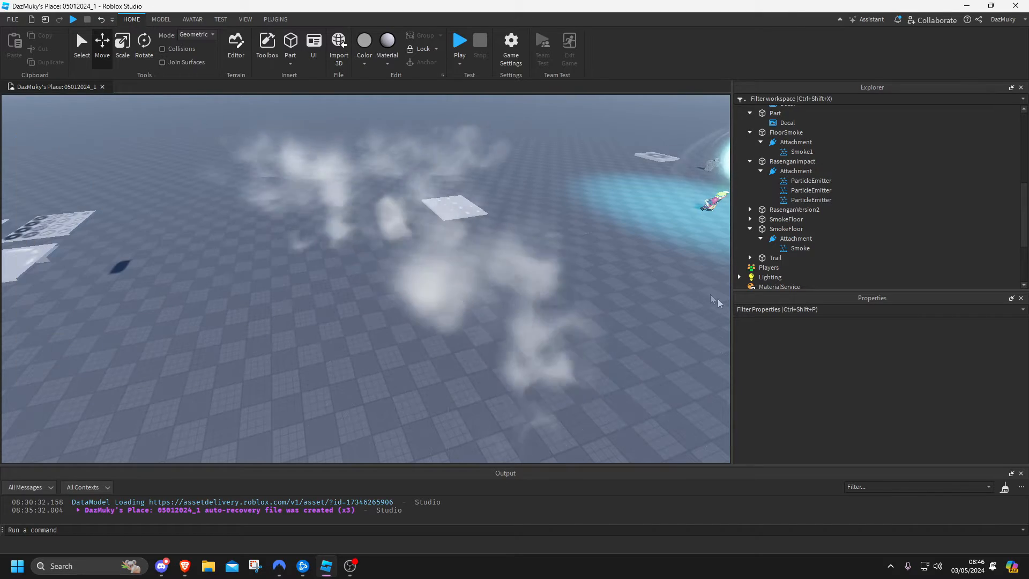
# Try a rising squash curve on Smoke1 with an end value of about 1.39, and return squash to 0
pyautogui.click(799, 249)
pyautogui.scroll(-1, 895, 381)
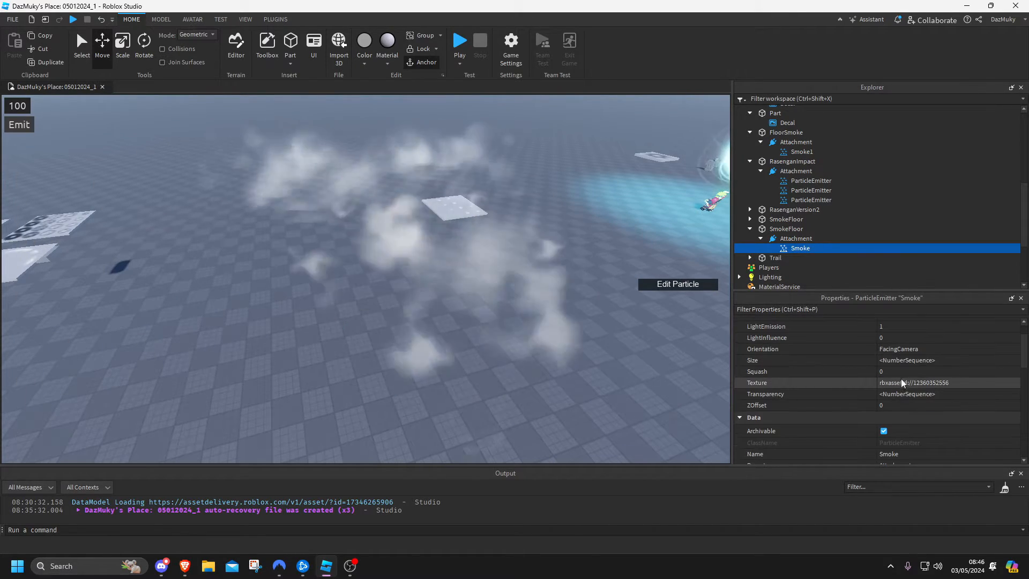
pyautogui.click(448, 259)
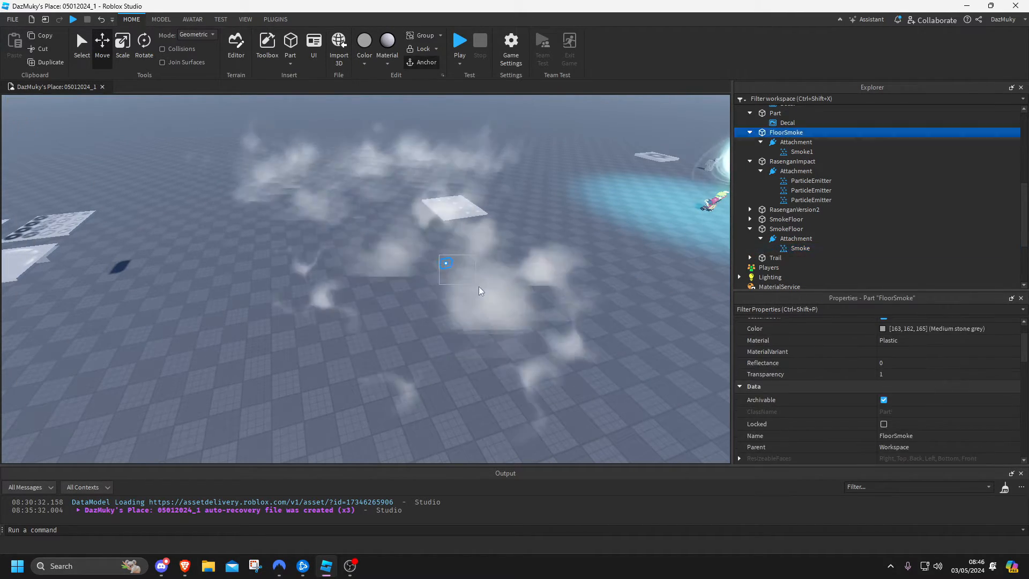
pyautogui.click(801, 152)
pyautogui.click(943, 371)
pyautogui.click(1014, 371)
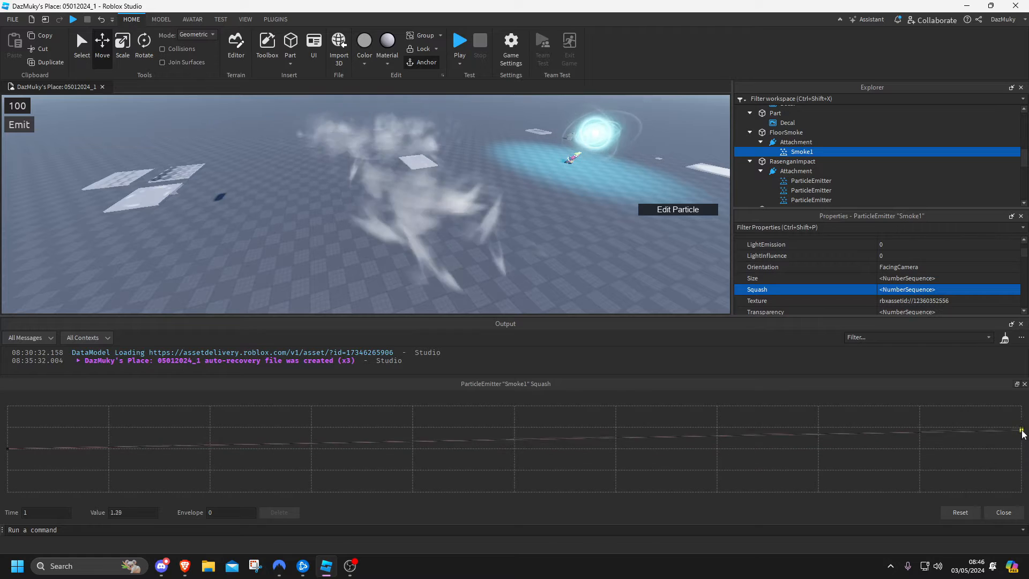
pyautogui.click(999, 513)
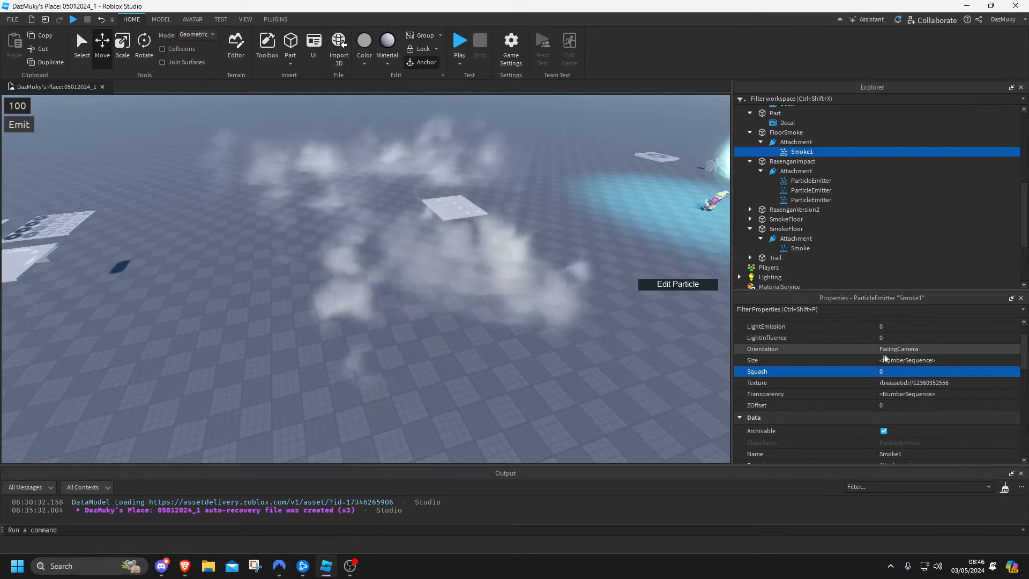
# Set Smoke1's flipbook mode to Loop with a flipbook framerate of 30
pyautogui.scroll(-6, 874, 369)
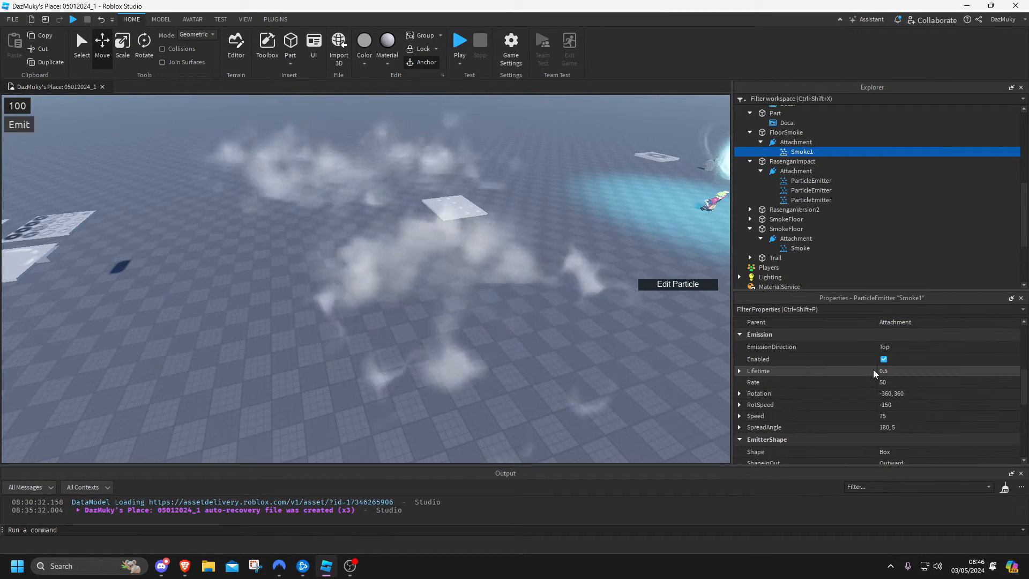
pyautogui.scroll(-1, 891, 414)
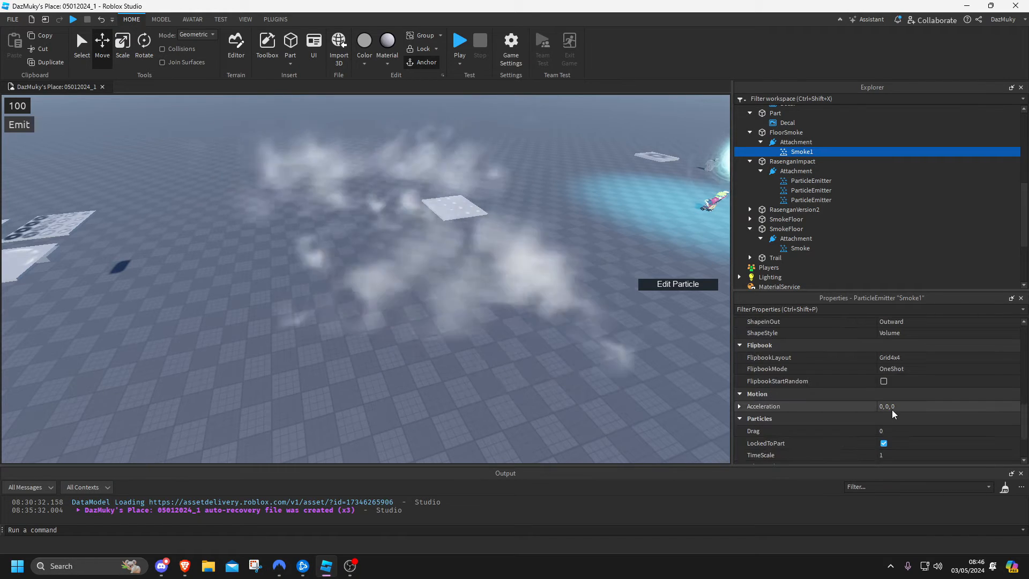
pyautogui.click(895, 368)
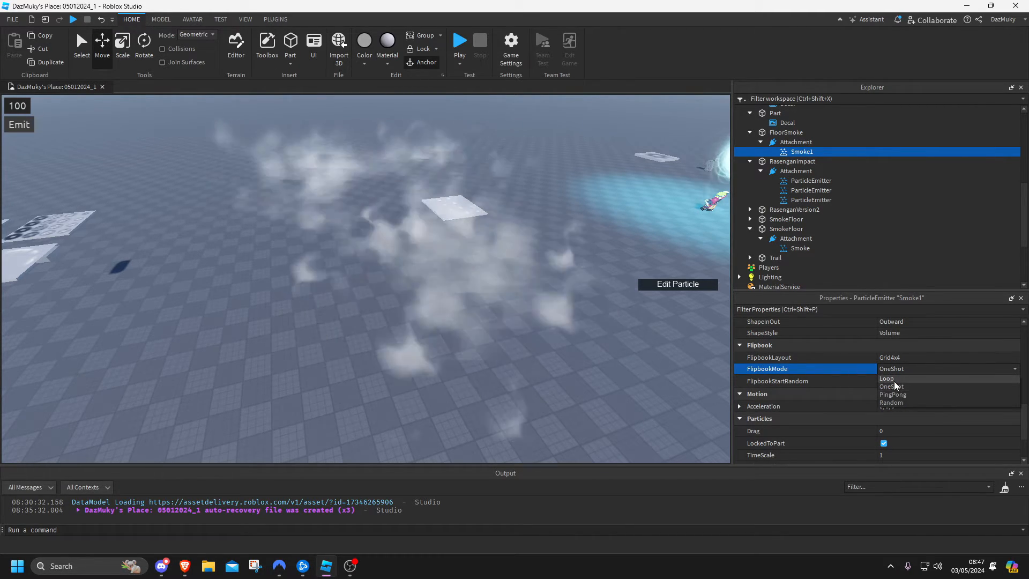
pyautogui.click(893, 378)
pyautogui.click(895, 370)
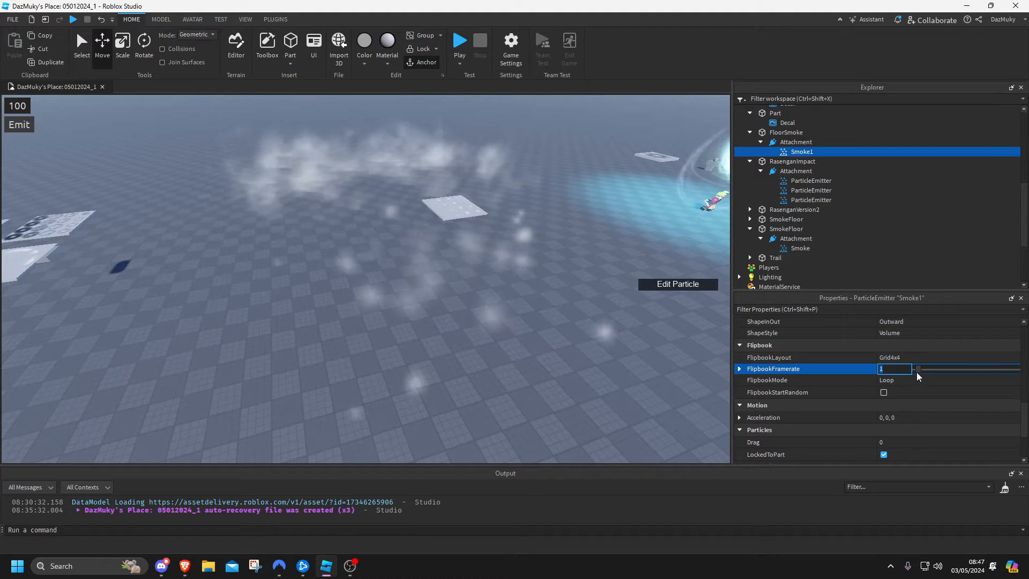
pyautogui.moveTo(942, 370); pyautogui.dragTo(1017, 370)
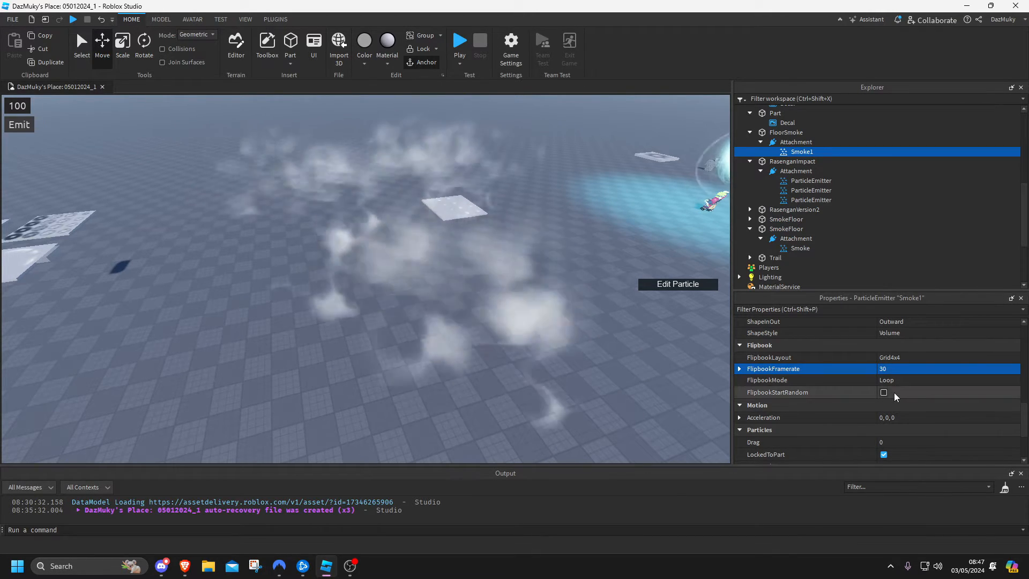
pyautogui.scroll(-1, 889, 407)
pyautogui.scroll(-1, 888, 414)
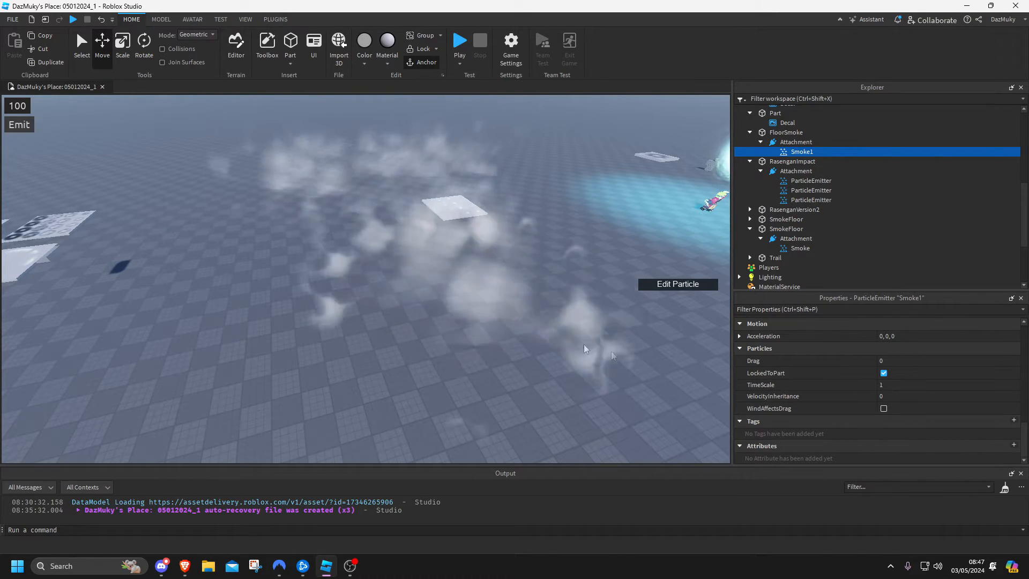
pyautogui.click(441, 262)
pyautogui.press('d')
pyautogui.moveTo(469, 255); pyautogui.dragTo(487, 266)
pyautogui.click(603, 315)
pyautogui.click(427, 270)
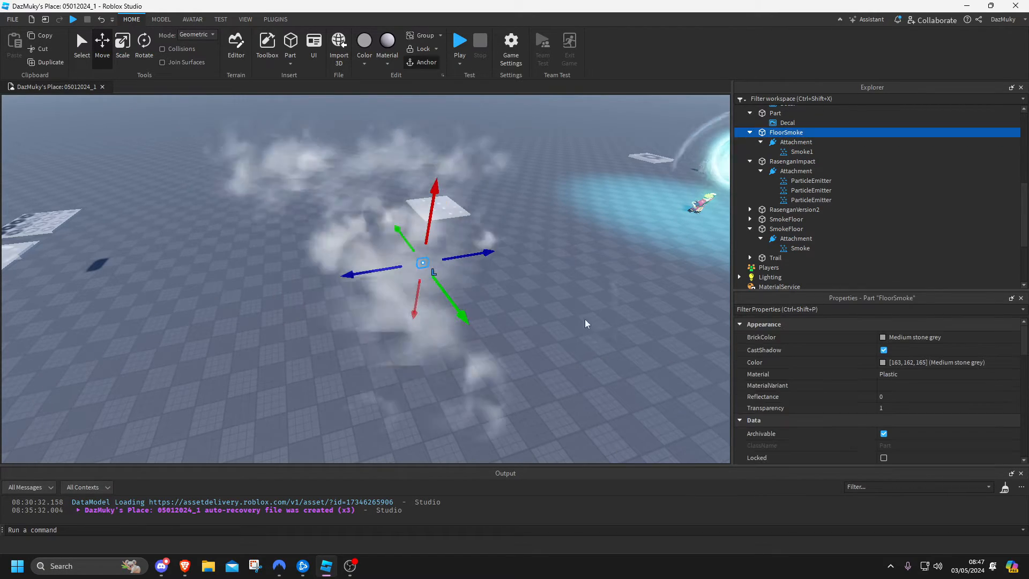
# Try a yellow colour on Smoke1 and return it to white (255, 255, 255)
pyautogui.click(800, 152)
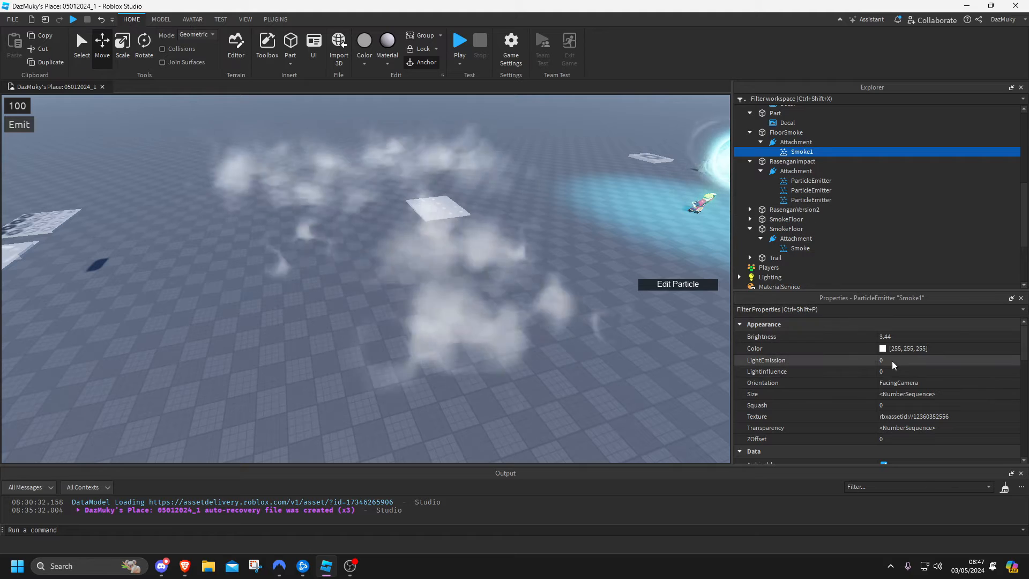
pyautogui.click(883, 348)
pyautogui.moveTo(550, 171); pyautogui.dragTo(654, 200)
pyautogui.click(727, 196)
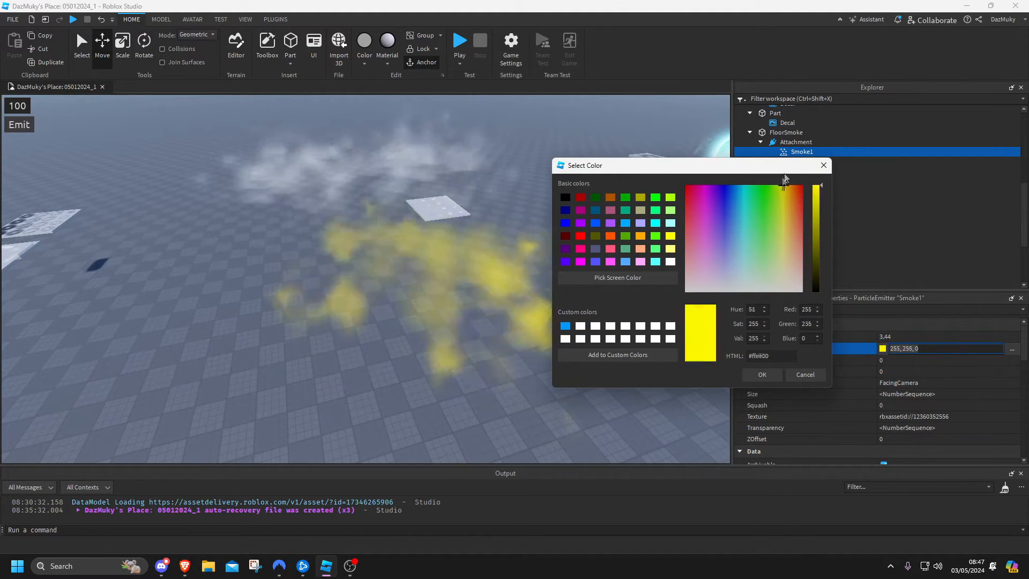
pyautogui.moveTo(784, 178); pyautogui.dragTo(737, 316)
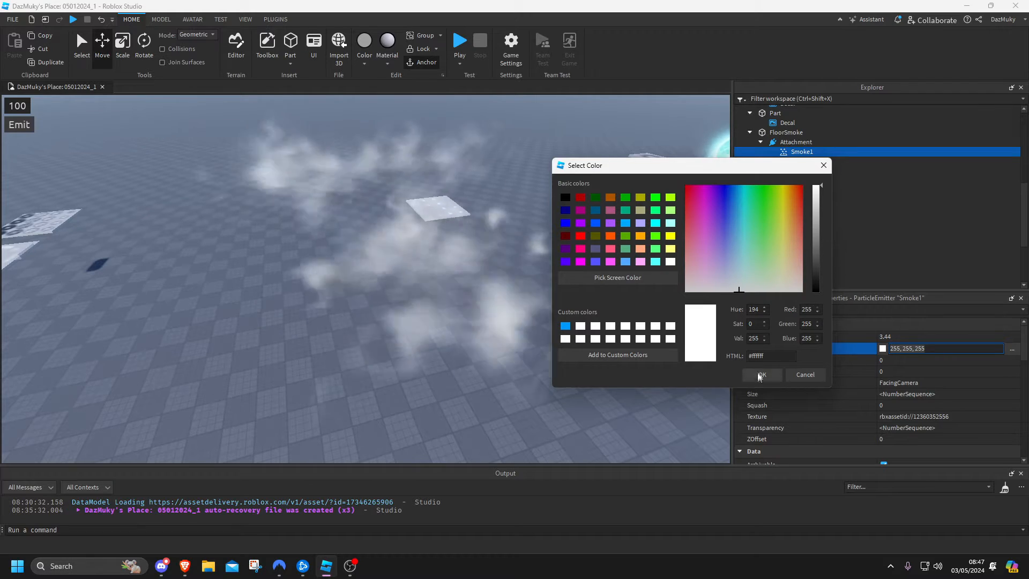
pyautogui.click(760, 374)
# Set Smoke1's light emission to 1 and darken its colour to grey (104, 104, 104)
pyautogui.click(917, 360)
pyautogui.moveTo(946, 363); pyautogui.dragTo(1011, 360)
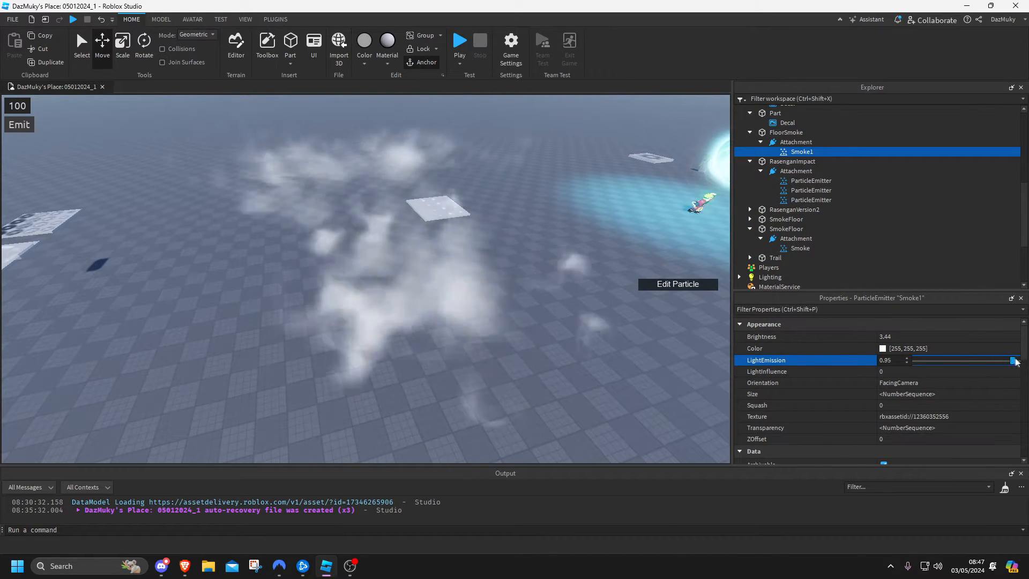
pyautogui.click(882, 348)
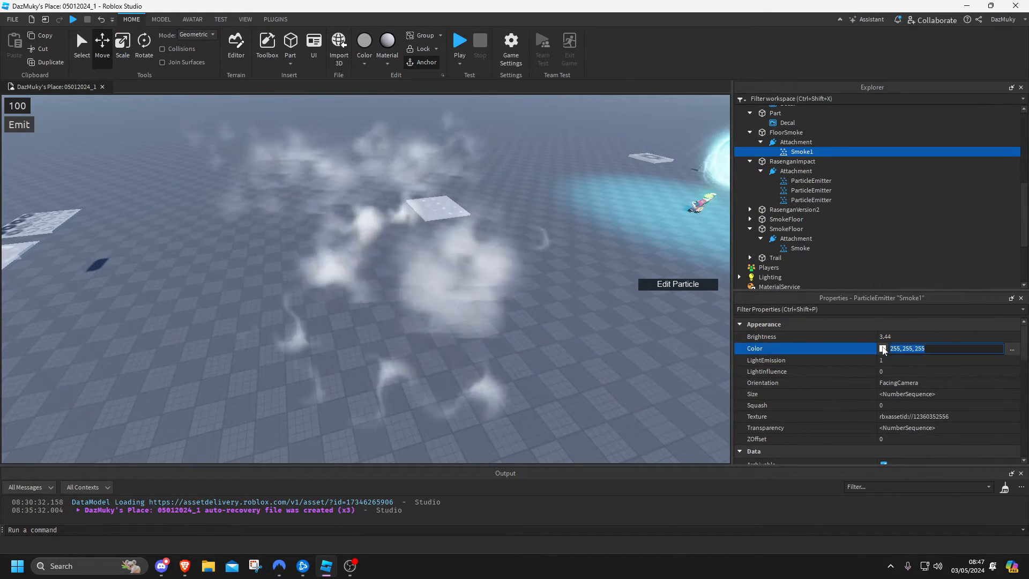
pyautogui.moveTo(536, 169); pyautogui.dragTo(722, 172)
pyautogui.moveTo(828, 204); pyautogui.dragTo(828, 252)
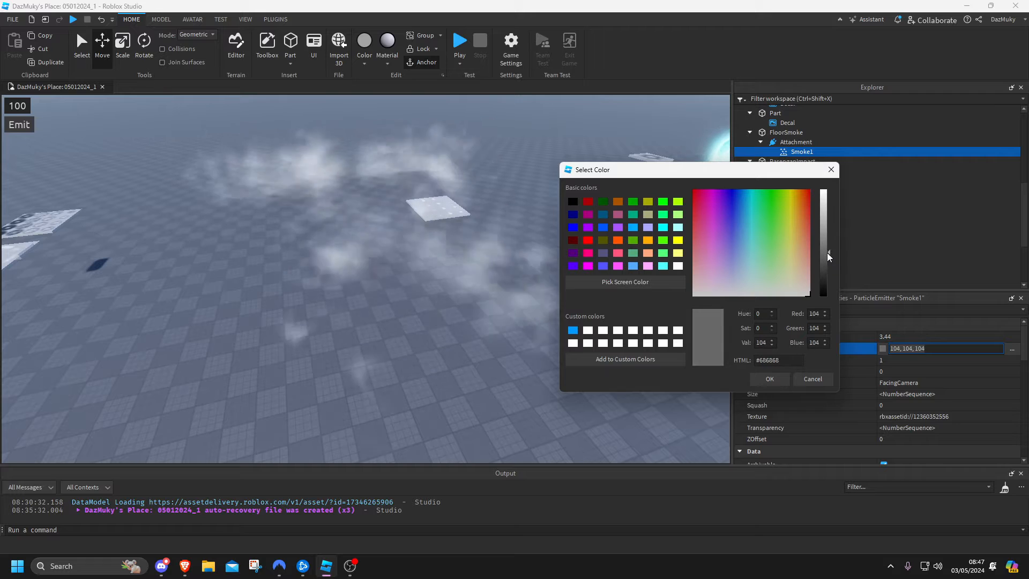
pyautogui.click(774, 380)
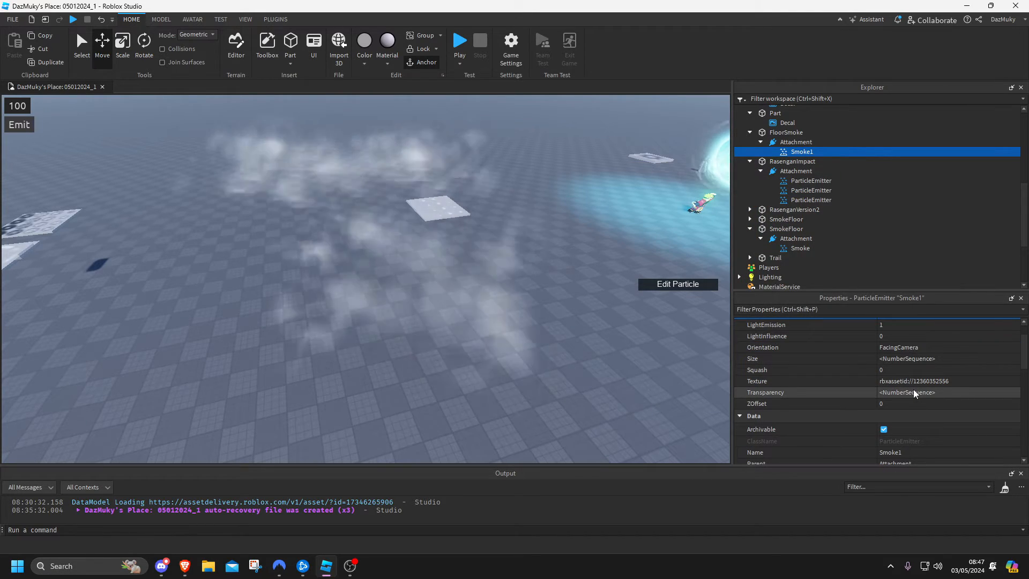
# Reshape Smoke1's transparency curve with points at time 0.447, value 0.843 and time 0.744, value 0.343, with envelope 0.209 on the second
pyautogui.click(998, 394)
pyautogui.click(1011, 393)
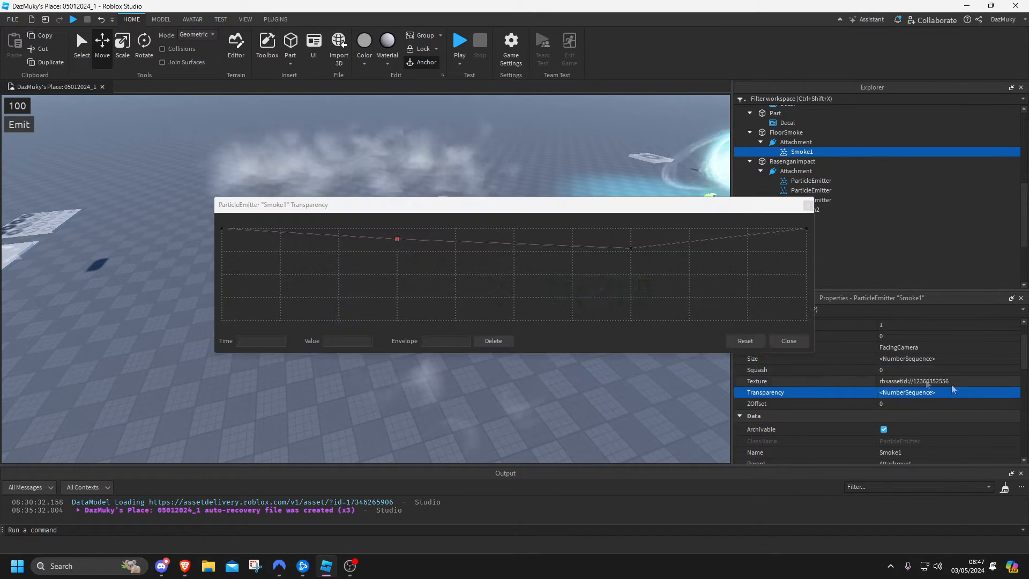
pyautogui.moveTo(469, 204); pyautogui.dragTo(718, 317)
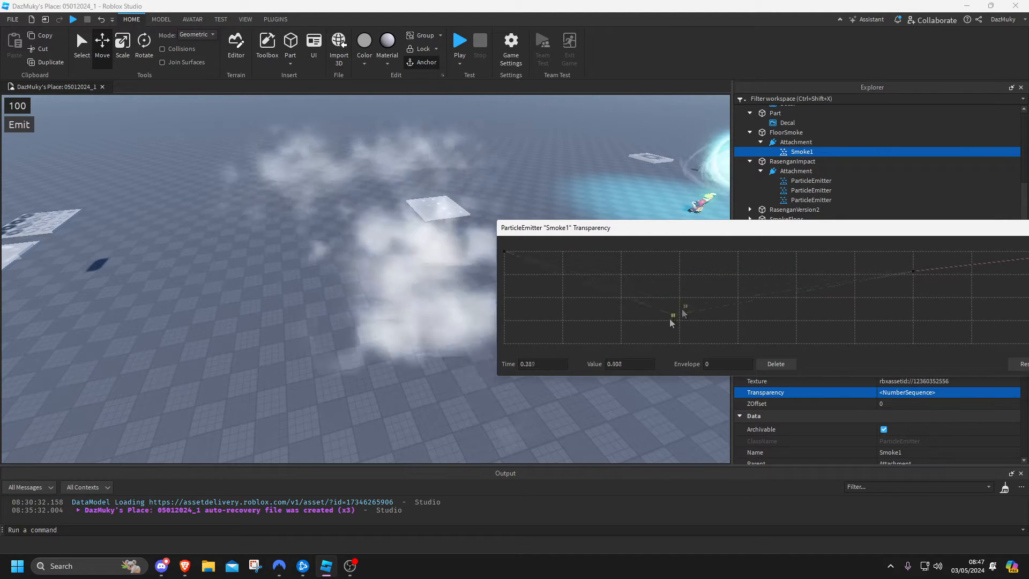
pyautogui.click(504, 251)
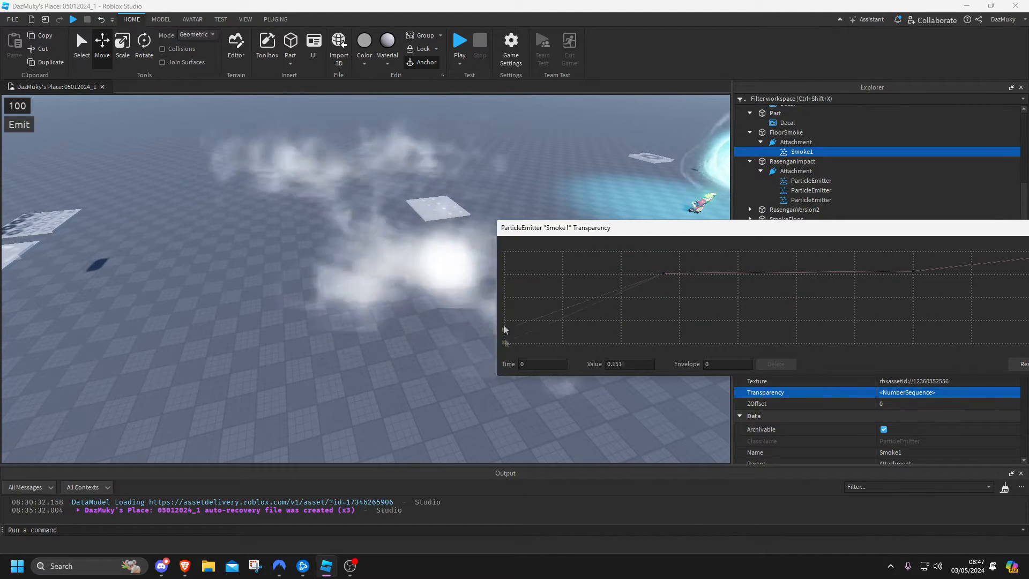
pyautogui.moveTo(664, 274); pyautogui.dragTo(732, 252)
pyautogui.moveTo(913, 272); pyautogui.dragTo(940, 288)
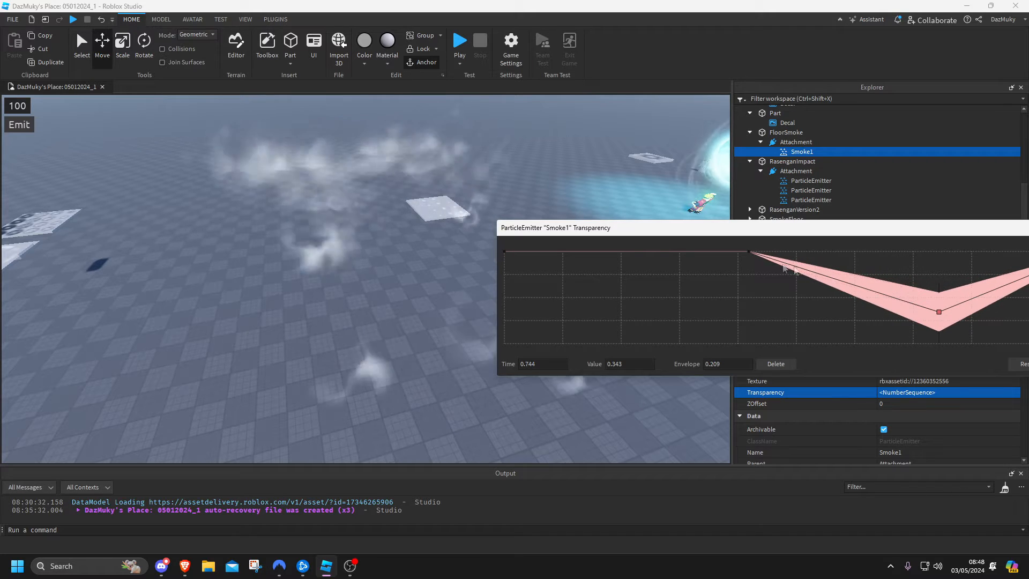
pyautogui.moveTo(750, 254); pyautogui.dragTo(765, 266)
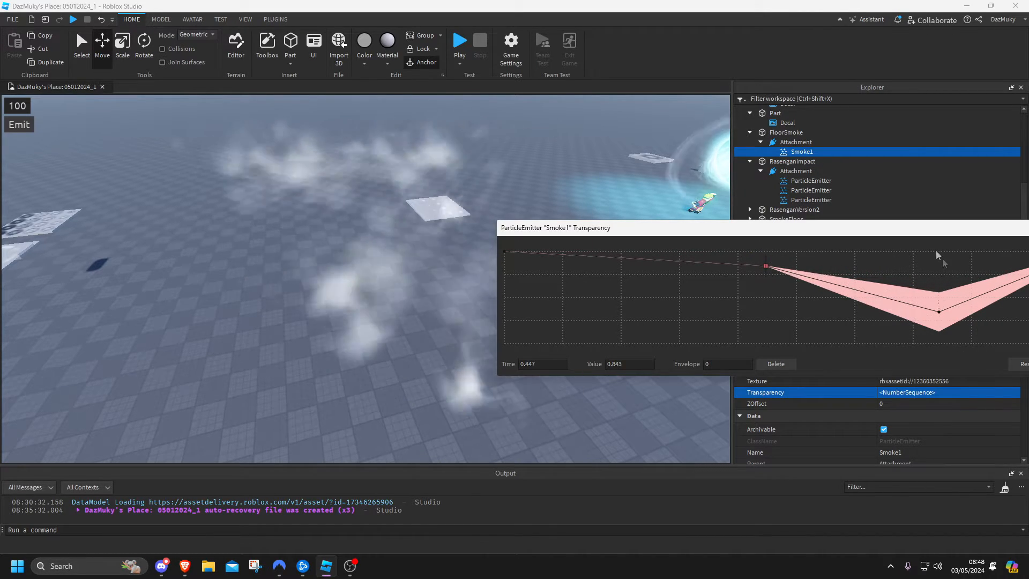
pyautogui.moveTo(943, 227); pyautogui.dragTo(716, 220)
pyautogui.click(837, 355)
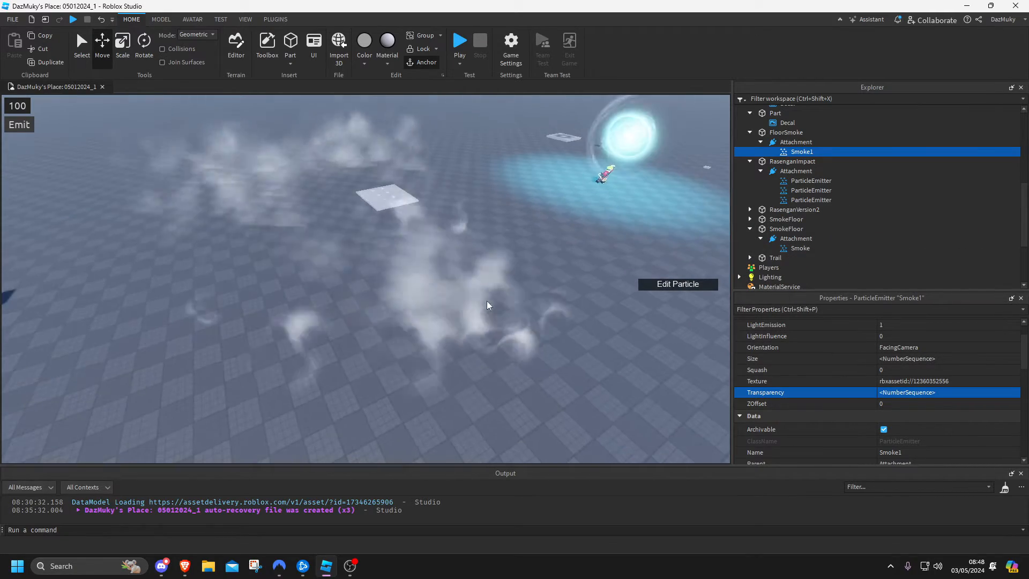
# Move the FloorSmoke part about 86 studs along its blue axis to the Rasengan character
pyautogui.click(348, 240)
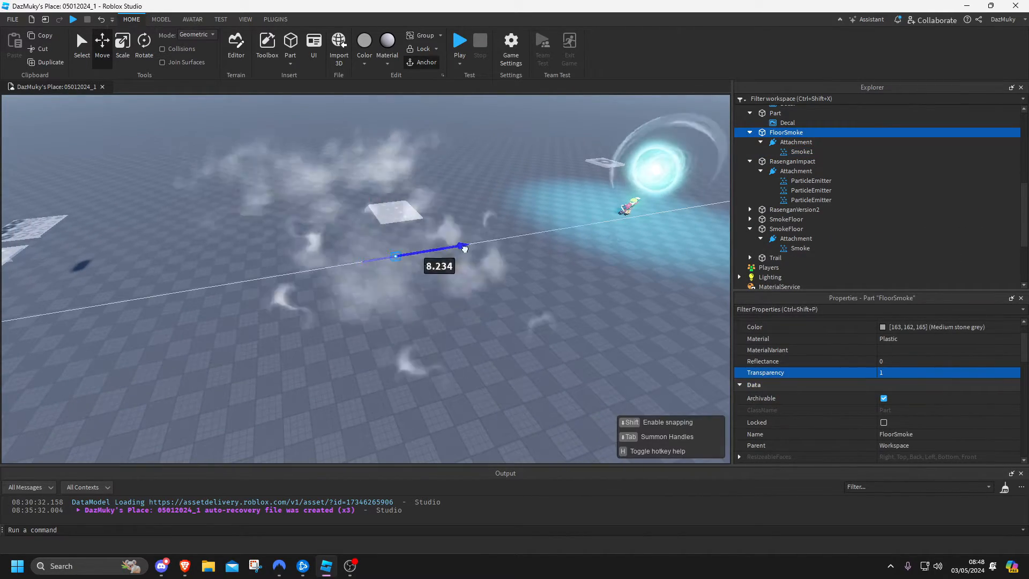
pyautogui.moveTo(680, 239); pyautogui.dragTo(676, 240)
pyautogui.moveTo(641, 266); pyautogui.dragTo(636, 266, button='right')
pyautogui.press('w')
pyautogui.press('e')
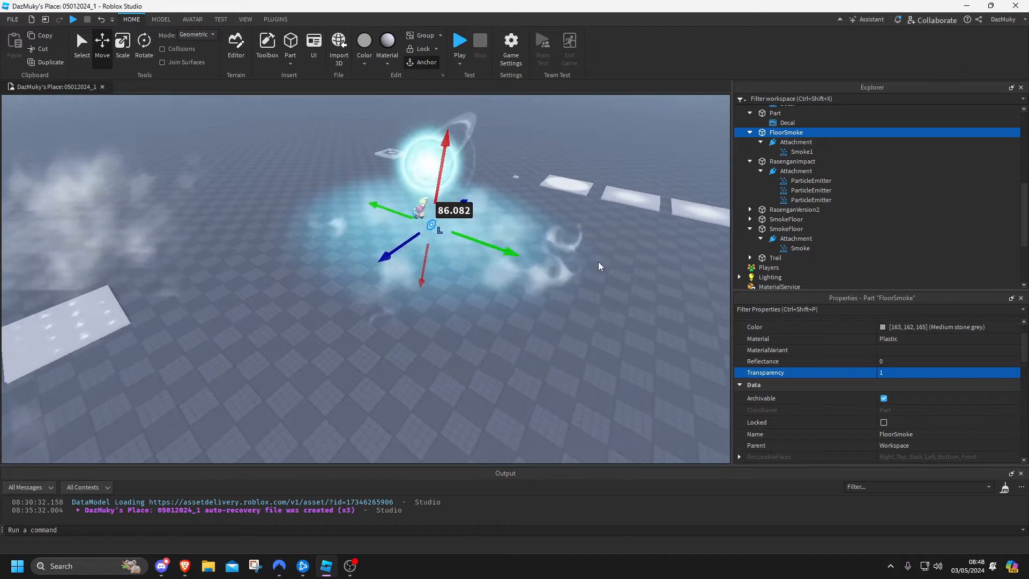
# Align FloorSmoke with the Rasengan character by shifting it along its axes within the blue floor glow
pyautogui.moveTo(427, 251); pyautogui.dragTo(435, 259)
pyautogui.click(436, 304)
pyautogui.click(420, 307)
pyautogui.moveTo(395, 339); pyautogui.dragTo(448, 302)
pyautogui.press('f')
pyautogui.moveTo(448, 308); pyautogui.dragTo(448, 307, button='right')
pyautogui.scroll(-3, 448, 307)
pyautogui.moveTo(426, 285); pyautogui.dragTo(554, 286)
pyautogui.moveTo(509, 241); pyautogui.dragTo(504, 322)
pyautogui.moveTo(492, 395); pyautogui.dragTo(473, 353)
pyautogui.moveTo(411, 313); pyautogui.dragTo(401, 312)
# Fine-tune FloorSmoke's position at the character, shifting it about 0.66 studs along its vertical axis
pyautogui.press('s')
pyautogui.press('e')
pyautogui.press('d')
pyautogui.moveTo(409, 366); pyautogui.dragTo(405, 378, button='right')
pyautogui.press('d')
pyautogui.moveTo(363, 339); pyautogui.dragTo(364, 333)
pyautogui.moveTo(394, 365); pyautogui.dragTo(394, 368, button='right')
pyautogui.press('a')
pyautogui.press('w')
pyautogui.moveTo(404, 229); pyautogui.dragTo(405, 222)
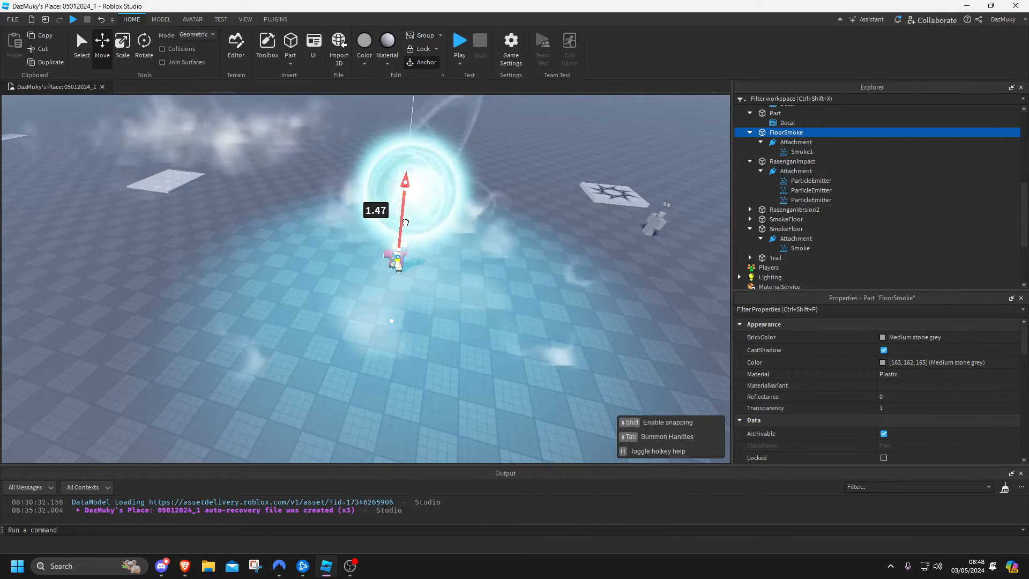
pyautogui.moveTo(437, 312); pyautogui.dragTo(437, 312, button='right')
pyautogui.press('a')
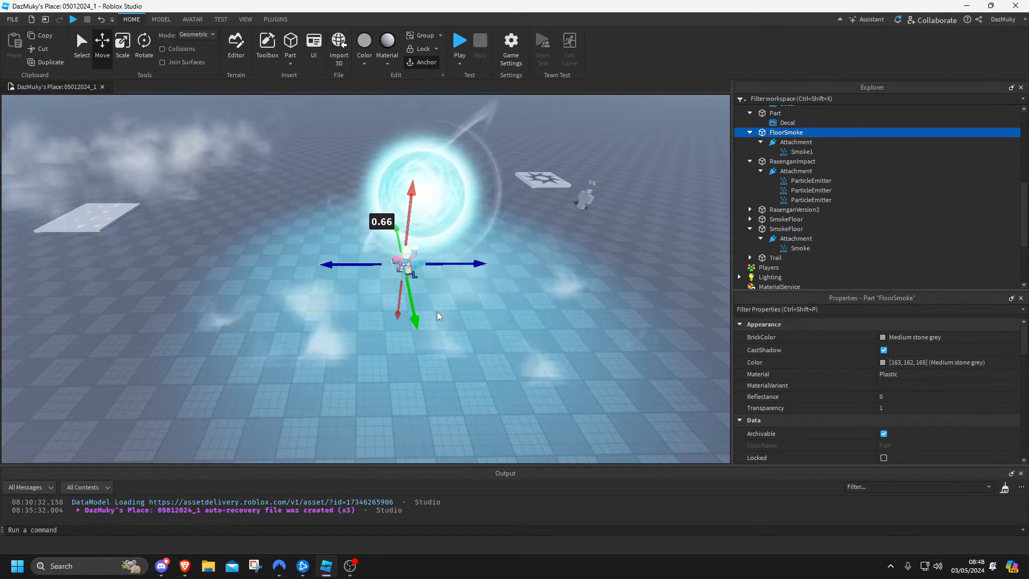
pyautogui.moveTo(544, 324); pyautogui.dragTo(566, 323, button='right')
pyautogui.press('a')
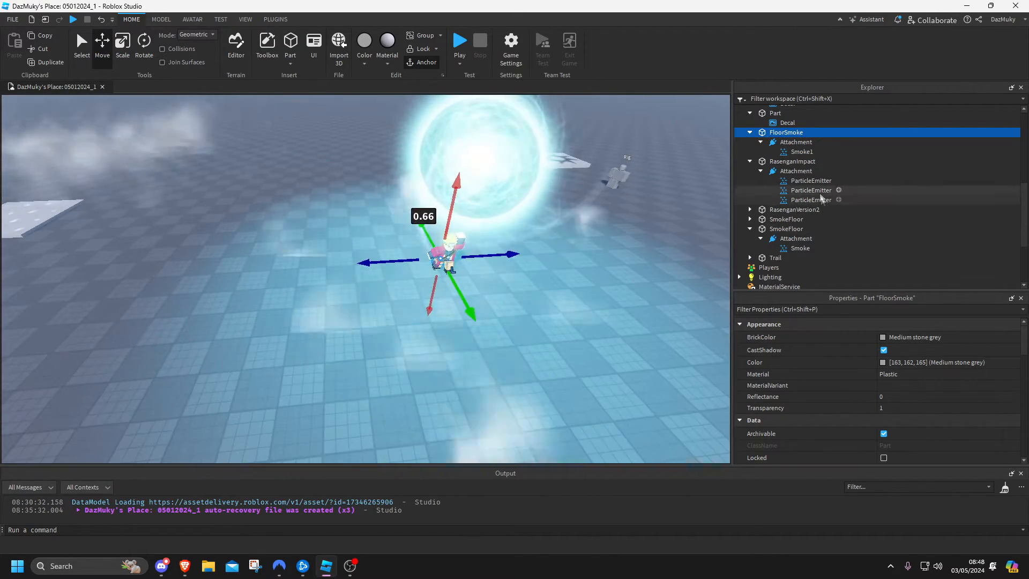
# Adjust the brightness of the Smoke1 emitter in FloorSmoke
pyautogui.click(802, 152)
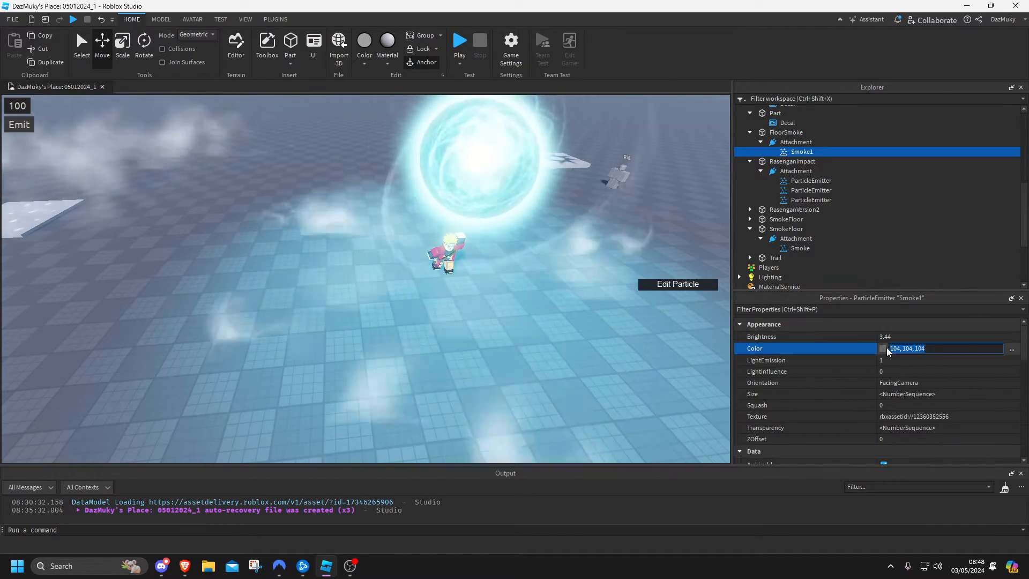
pyautogui.click(890, 335)
pyautogui.moveTo(967, 337)
pyautogui.mouseDown()
pyautogui.moveTo(981, 336)
pyautogui.moveTo(954, 341)
pyautogui.mouseUp()
# Enter a new emission rate for the Smoke1 emitter
pyautogui.scroll(-5, 916, 400)
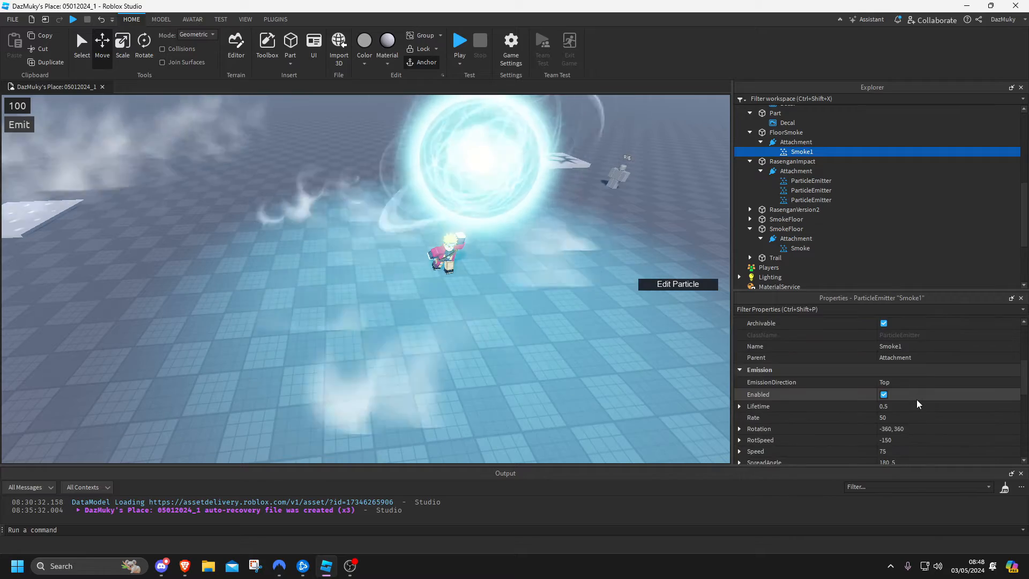
pyautogui.click(905, 380)
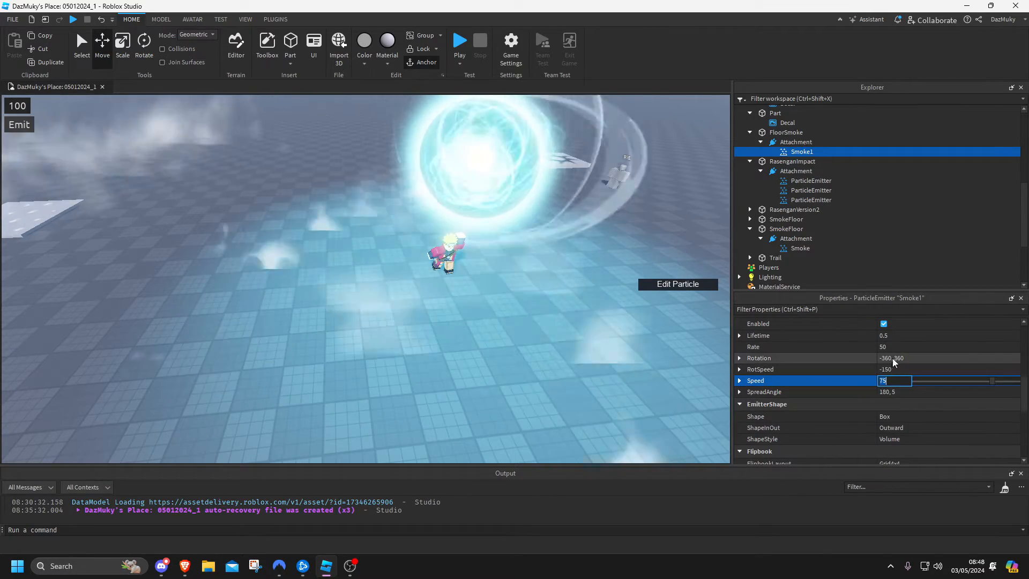
pyautogui.click(892, 347)
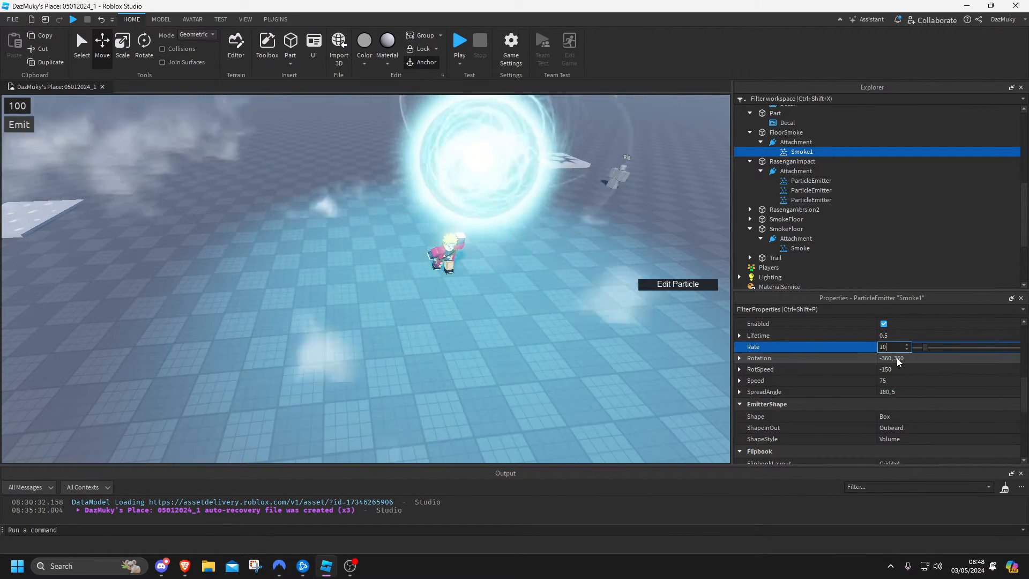
# Set the emission Rate of the Smoke1 particle emitter to 100
pyautogui.write('100')
pyautogui.press('Return')
pyautogui.moveTo(489, 277); pyautogui.dragTo(490, 277, button='right')
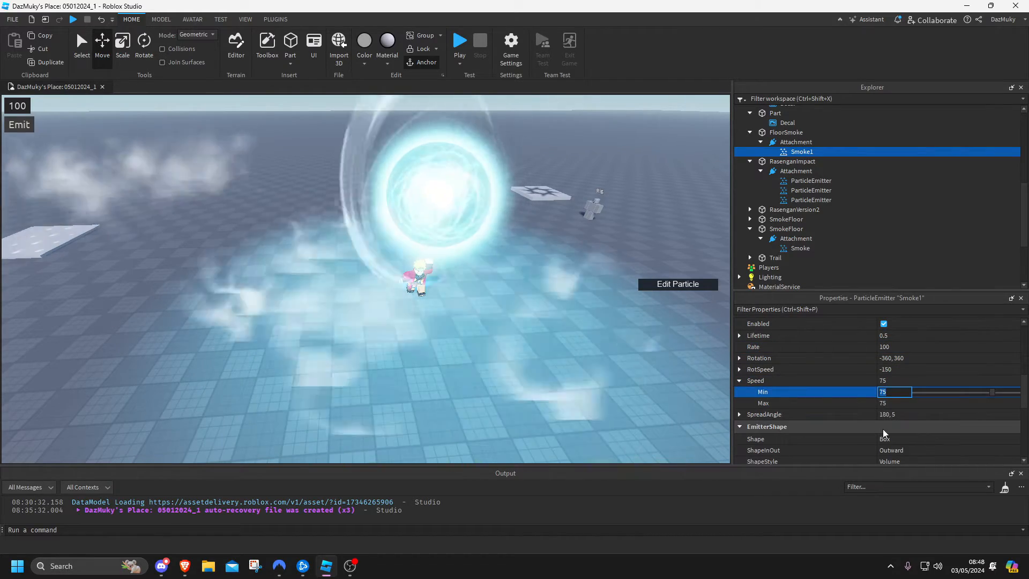
# Try a minimum Speed of 35 on the Smoke1 emitter, and settle on a minimum of 50
pyautogui.write('35')
pyautogui.press('Return')
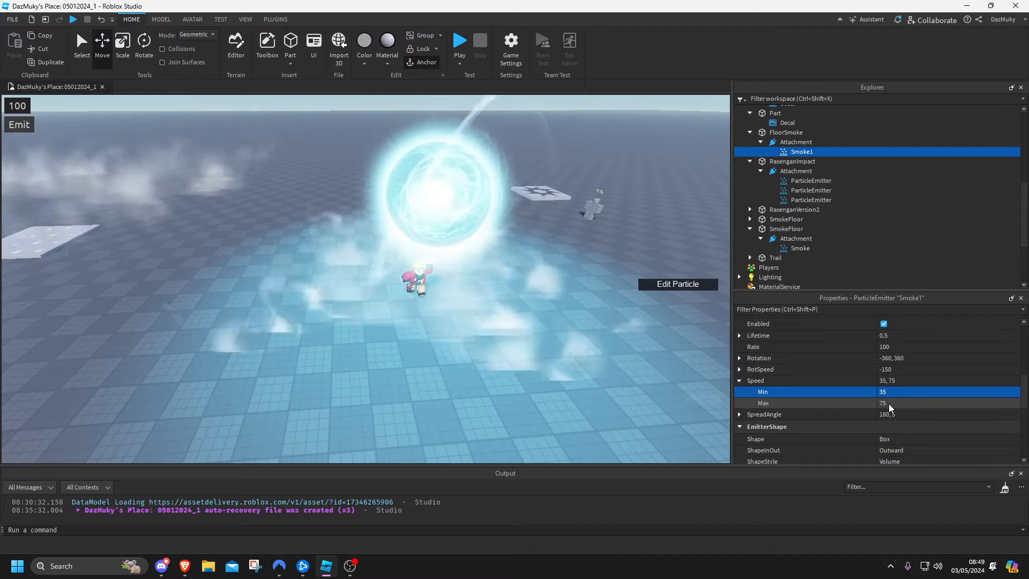
pyautogui.click(898, 393)
pyautogui.write('5')
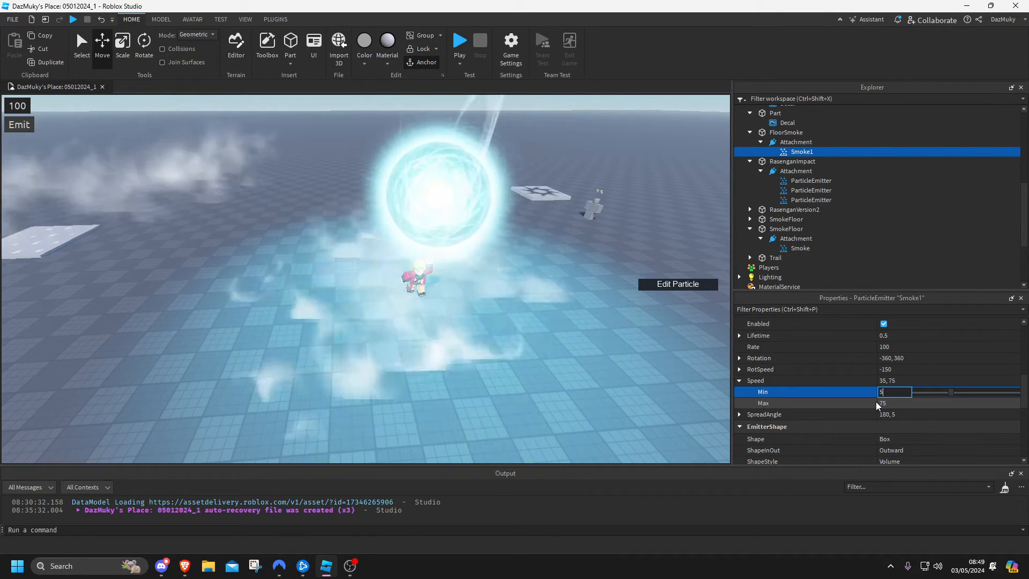
pyautogui.write('0')
pyautogui.press('Return')
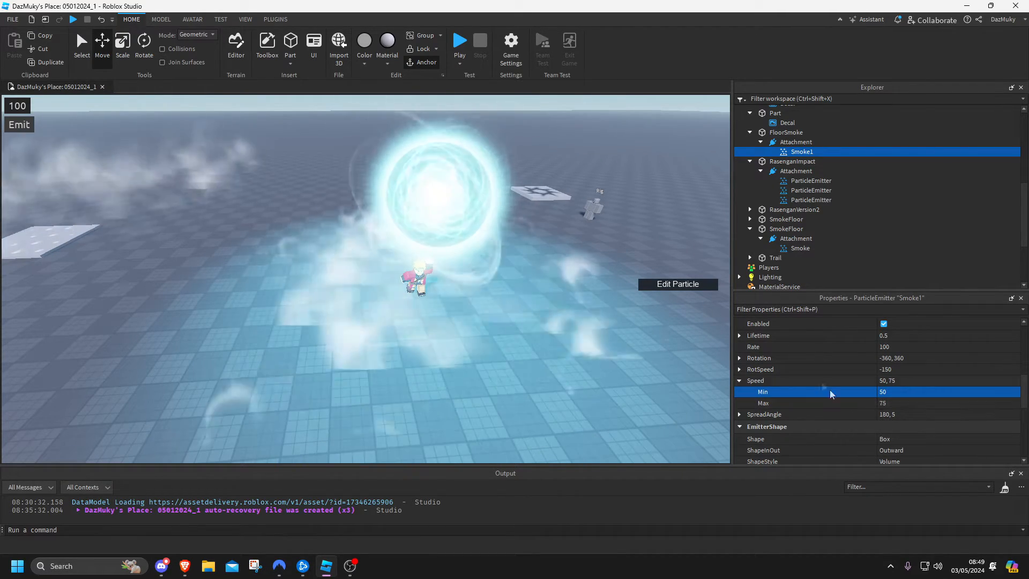
# Set the maximum RotSpeed of the Smoke1 emitter to 150 so particles spin in both directions
pyautogui.click(740, 369)
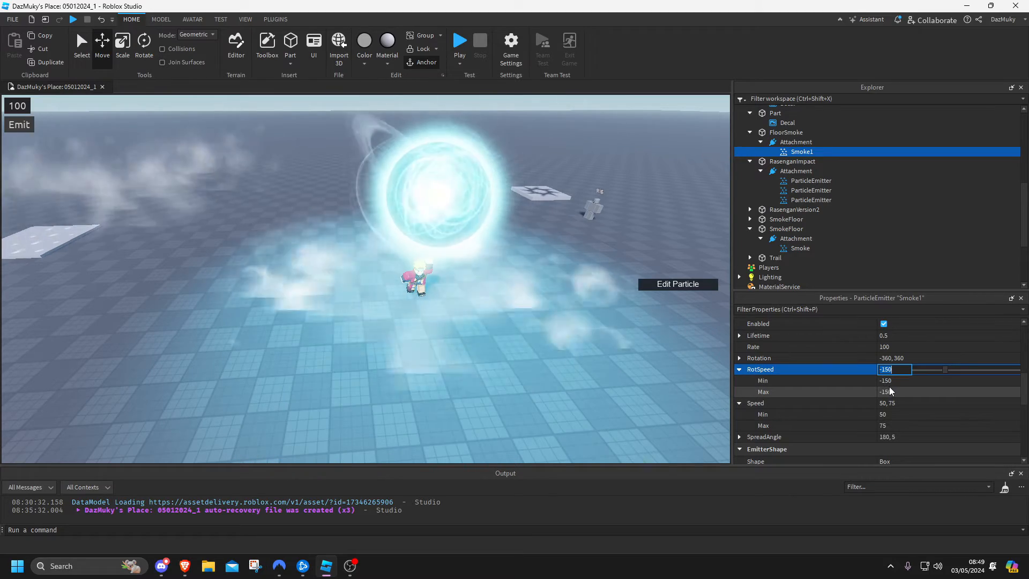
pyautogui.click(891, 390)
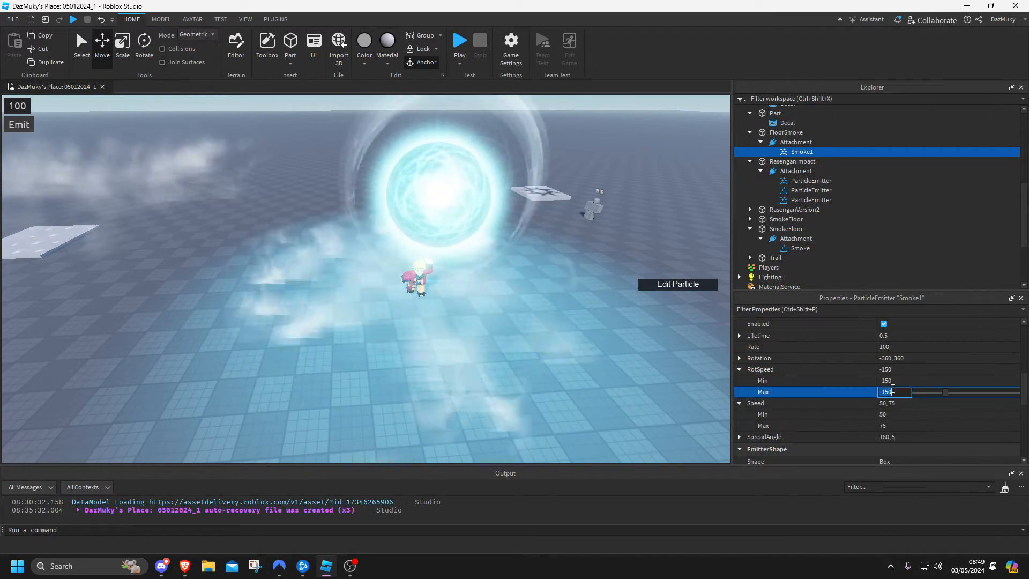
pyautogui.write('150')
pyautogui.press('Return')
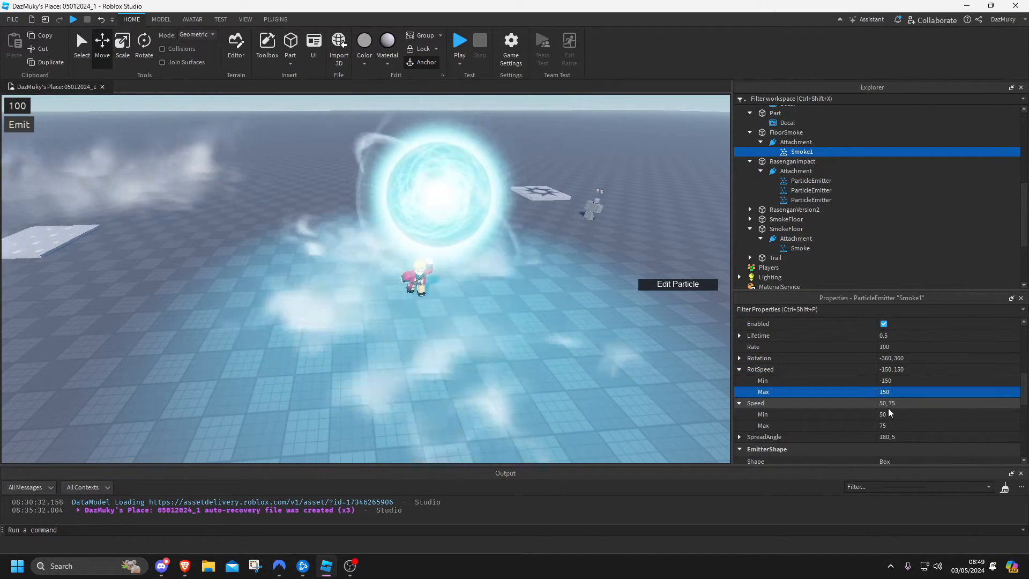
pyautogui.moveTo(485, 344); pyautogui.dragTo(485, 343, button='right')
pyautogui.scroll(-3, 461, 327)
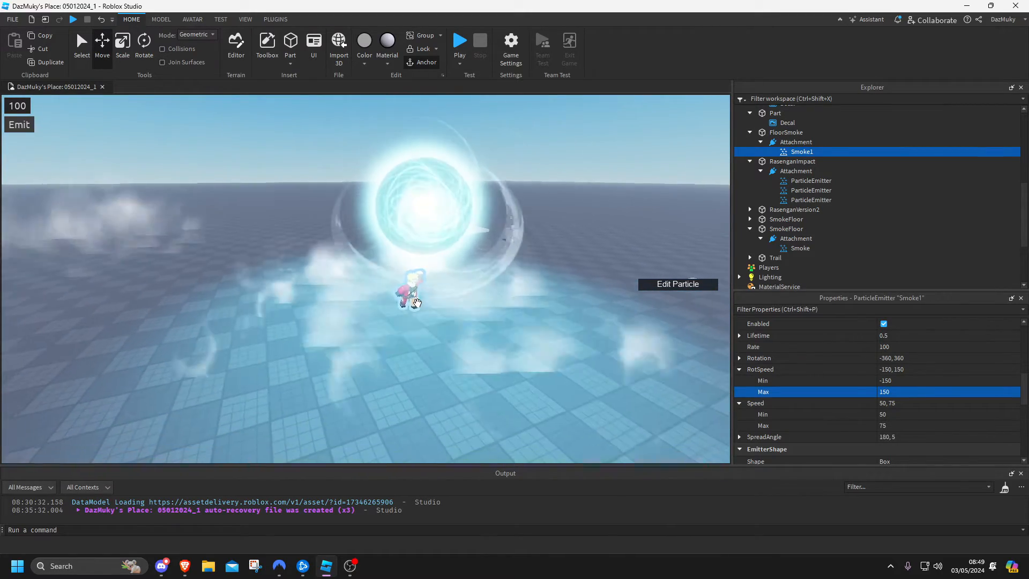
pyautogui.moveTo(388, 318); pyautogui.dragTo(388, 320, button='right')
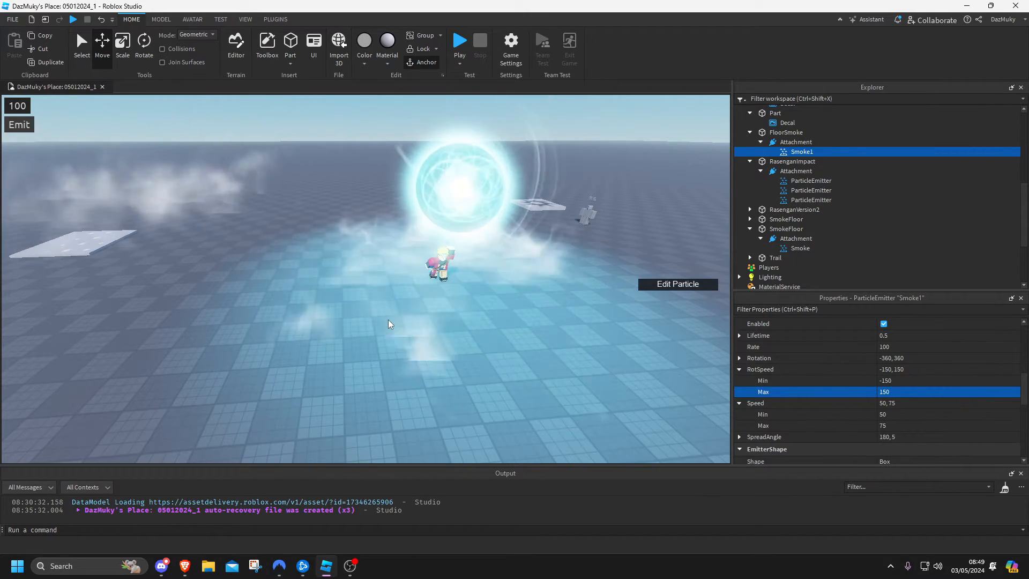
# Try a ZOffset of -1 on the Smoke1 emitter
pyautogui.scroll(3, 880, 374)
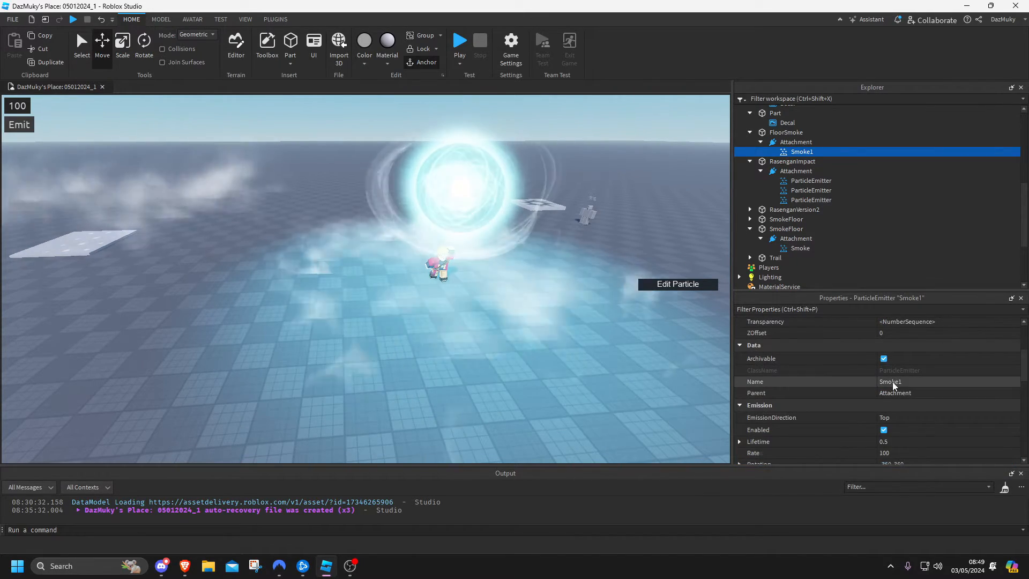
pyautogui.scroll(2, 892, 380)
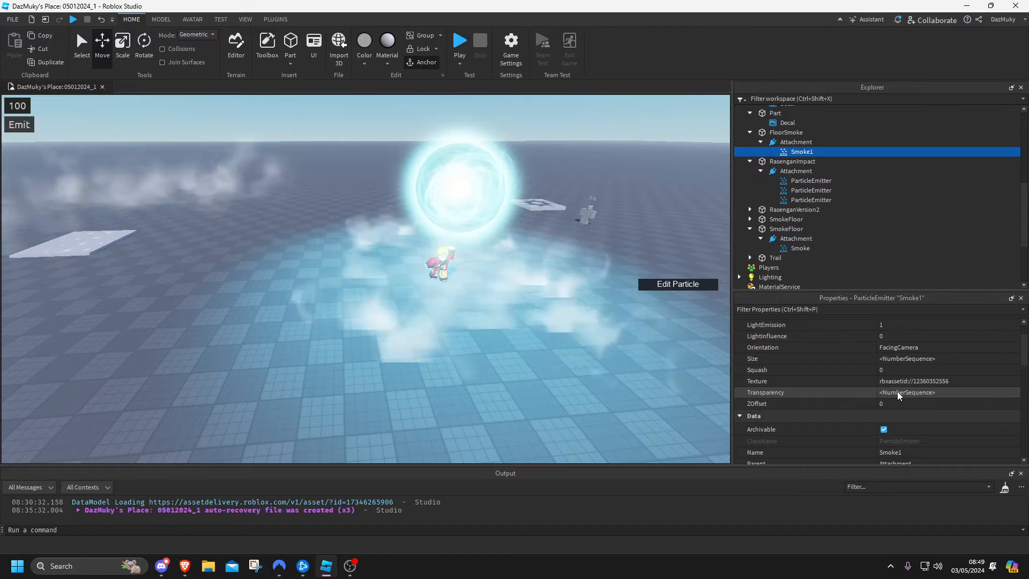
pyautogui.click(886, 402)
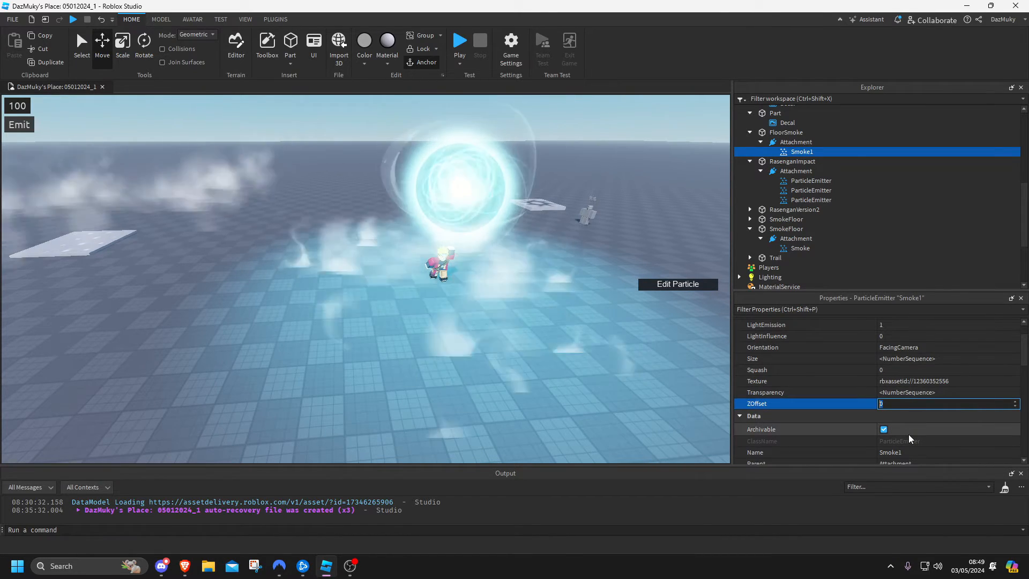
pyautogui.write('-1')
pyautogui.press('Return')
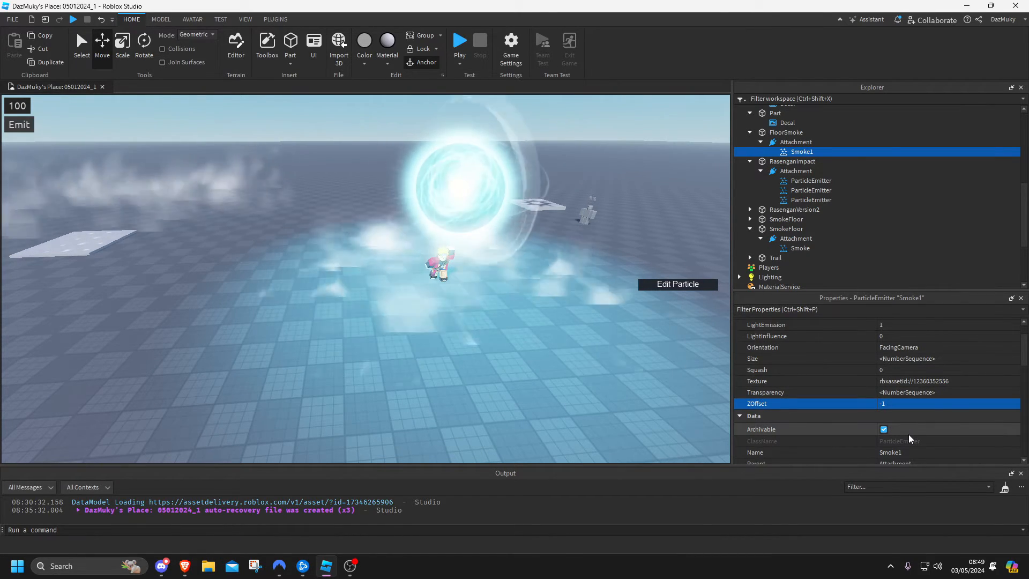
# Set the ZOffset of the Smoke1 emitter to 4 and check the smoke around the character
pyautogui.scroll(3, 480, 301)
pyautogui.click(887, 404)
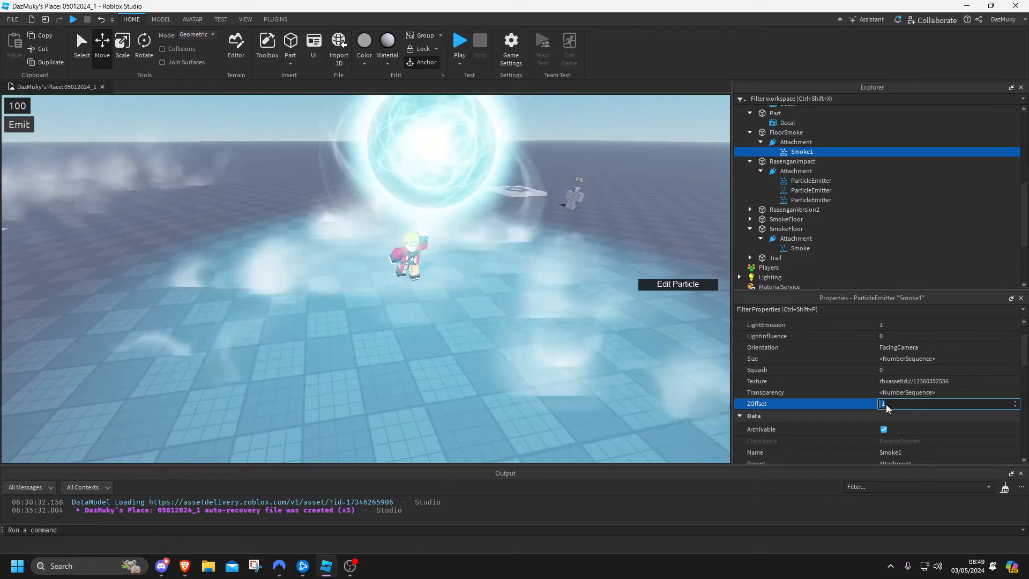
pyautogui.write('4')
pyautogui.press('Return')
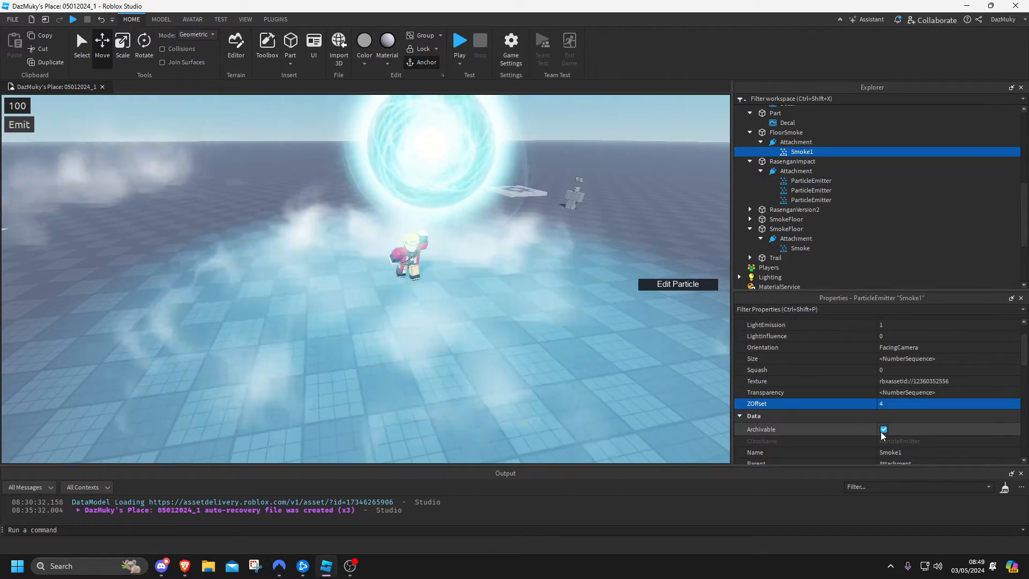
pyautogui.scroll(-2, 320, 267)
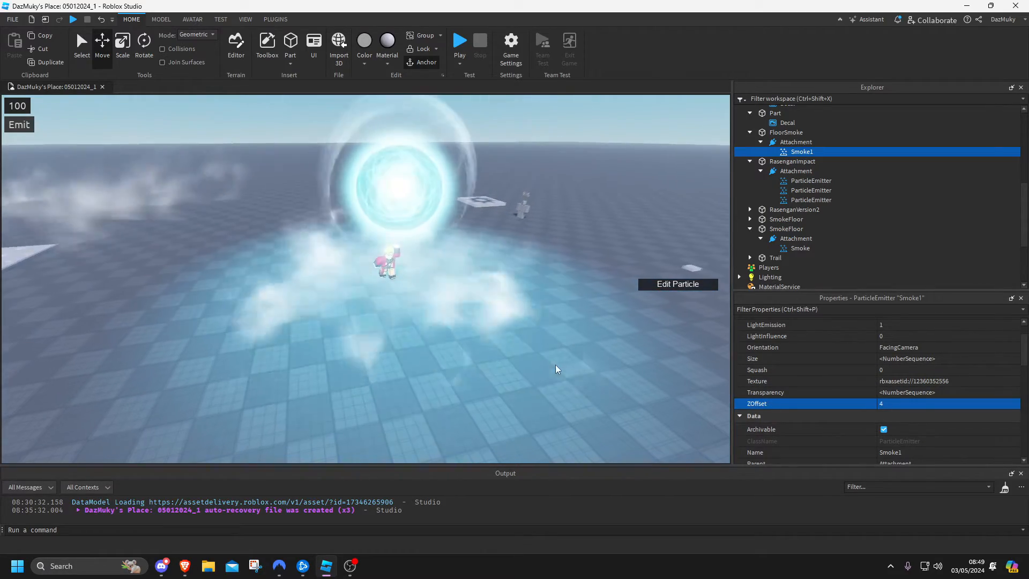
pyautogui.moveTo(517, 333); pyautogui.dragTo(516, 333, button='right')
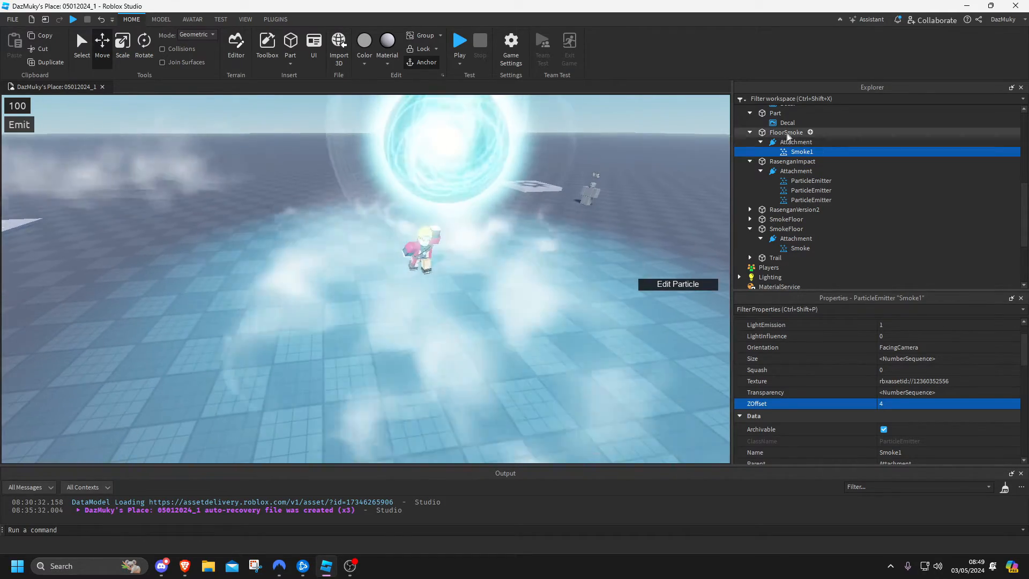
# Move the FloorSmoke part about 27 studs horizontally, away from the character and its energy sphere
pyautogui.click(785, 133)
pyautogui.moveTo(586, 229); pyautogui.dragTo(586, 228, button='right')
pyautogui.moveTo(490, 256); pyautogui.dragTo(317, 280)
pyautogui.moveTo(317, 281); pyautogui.dragTo(316, 281, button='right')
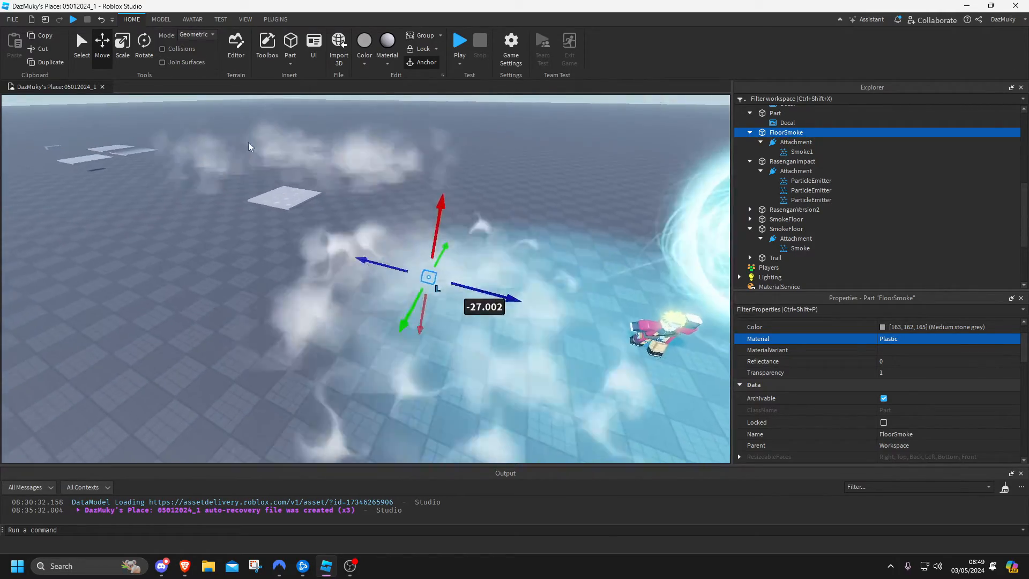
# Examine the reference SmokeFloor effect and its Smoke emitter's emission settings, including the Lifetime minimum and maximum
pyautogui.click(329, 166)
pyautogui.press('f')
pyautogui.scroll(-6, 340, 185)
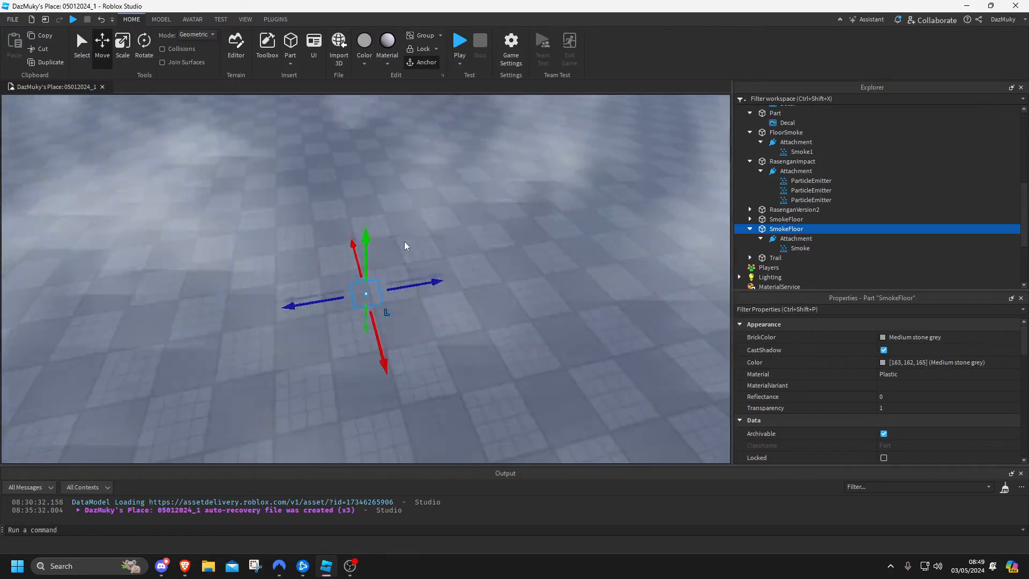
pyautogui.moveTo(403, 241); pyautogui.dragTo(404, 224, button='right')
pyautogui.click(799, 248)
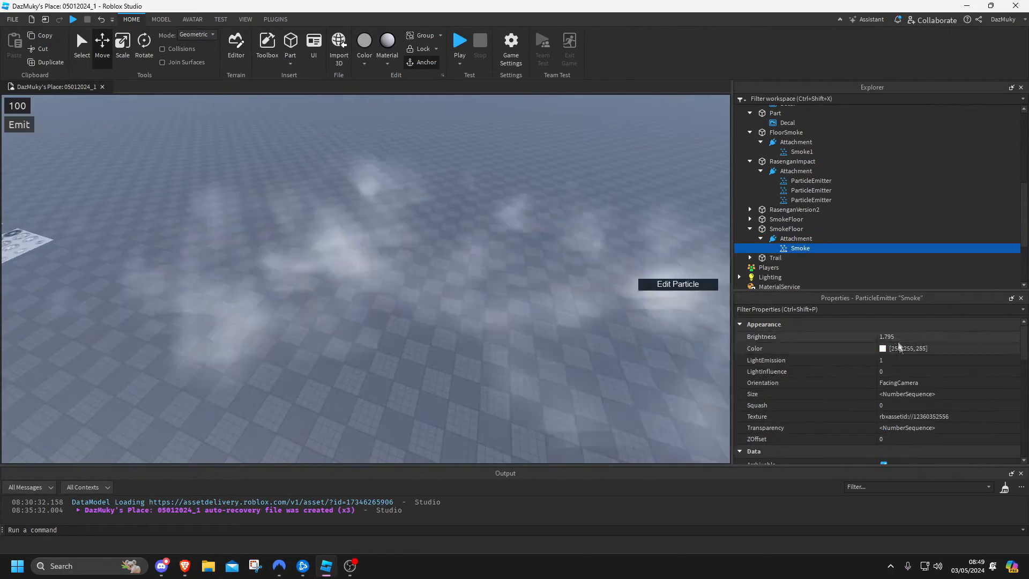
pyautogui.scroll(-2, 908, 379)
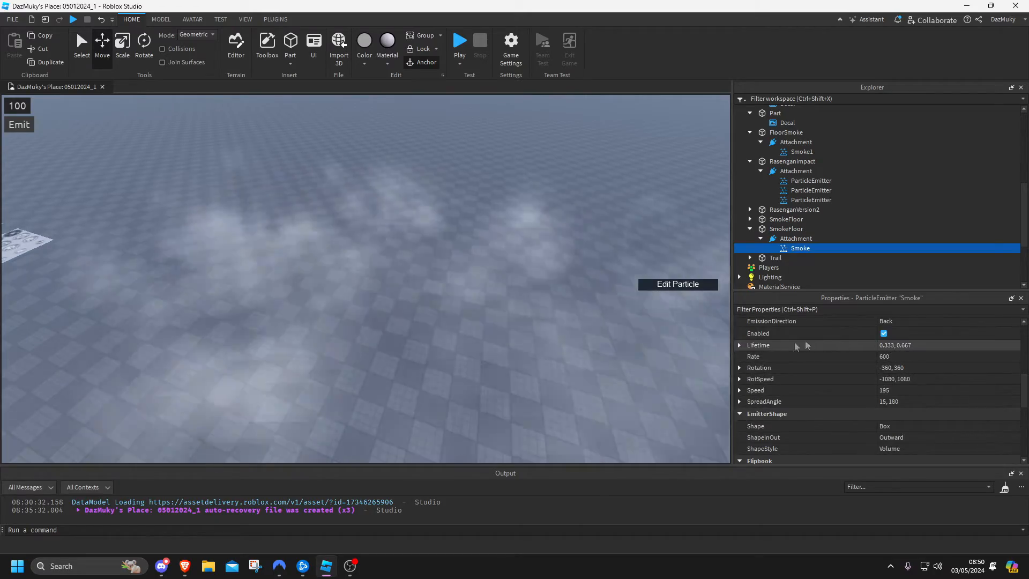
pyautogui.click(739, 345)
pyautogui.scroll(-5, 489, 294)
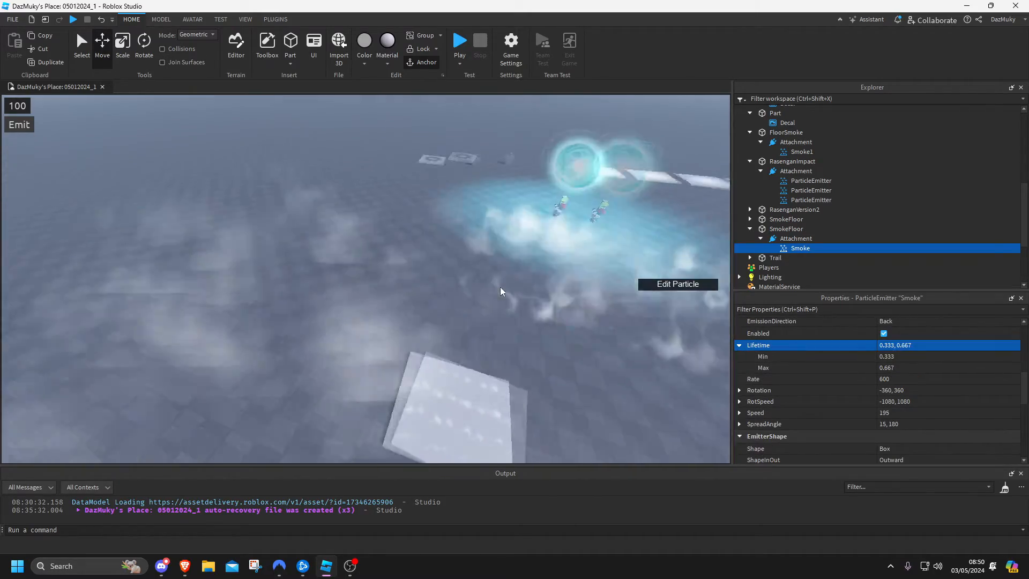
# Try a Lifetime of 0.2 on the Smoke1 emitter inside the FloorSmoke part
pyautogui.click(479, 244)
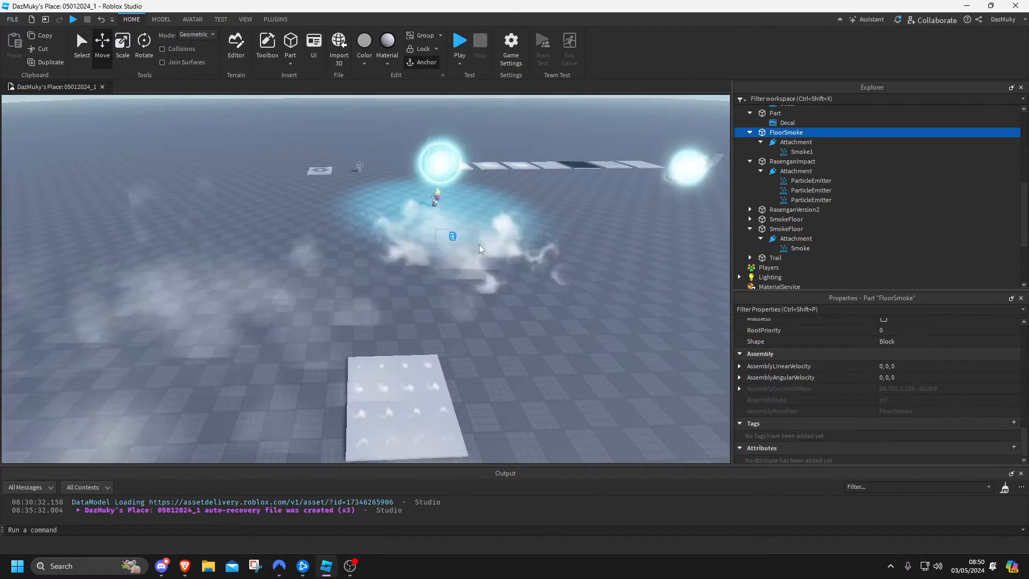
pyautogui.press('f')
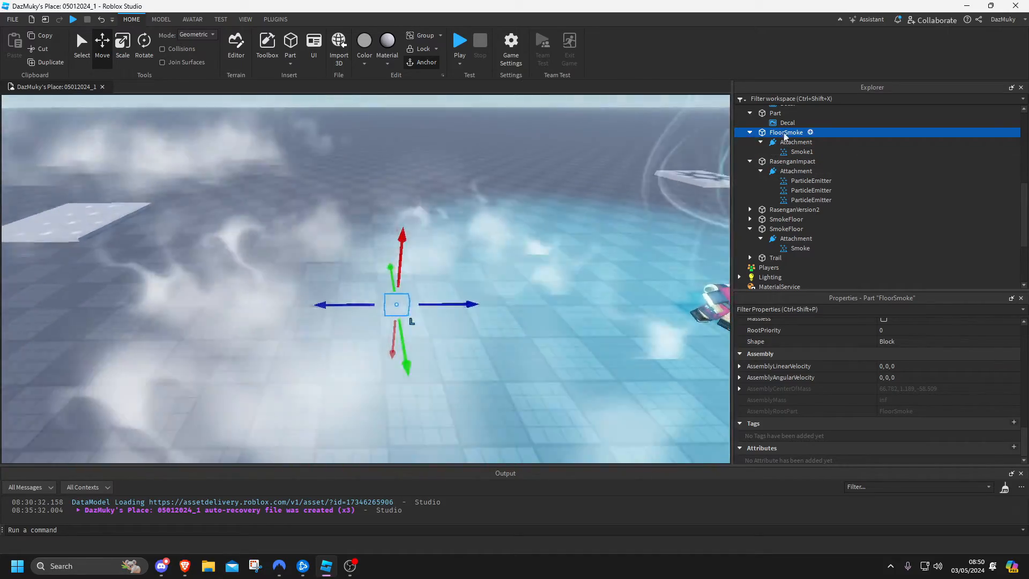
pyautogui.click(800, 152)
pyautogui.scroll(-2, 888, 363)
pyautogui.click(895, 397)
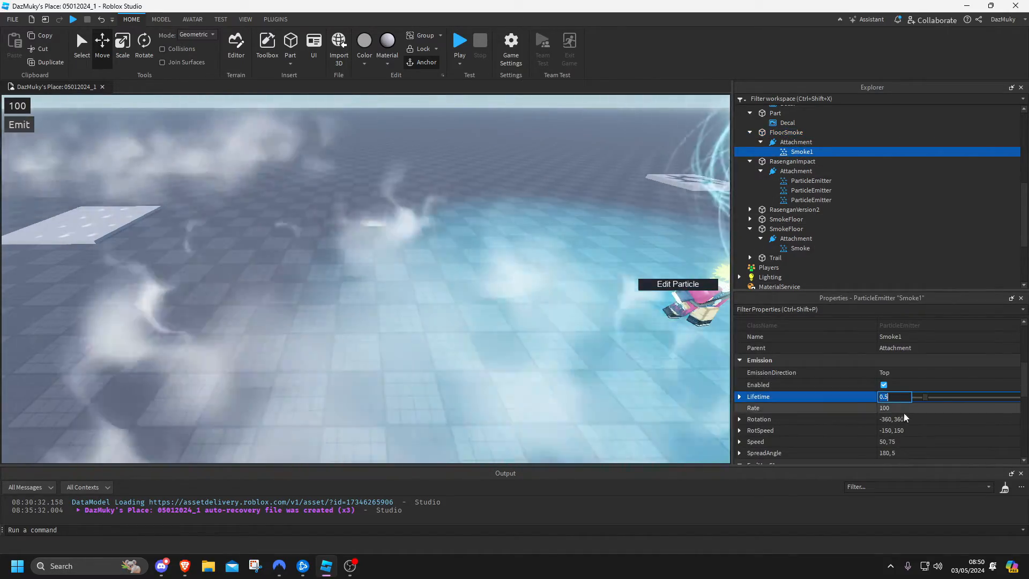
pyautogui.write('0.2')
pyautogui.press('Return')
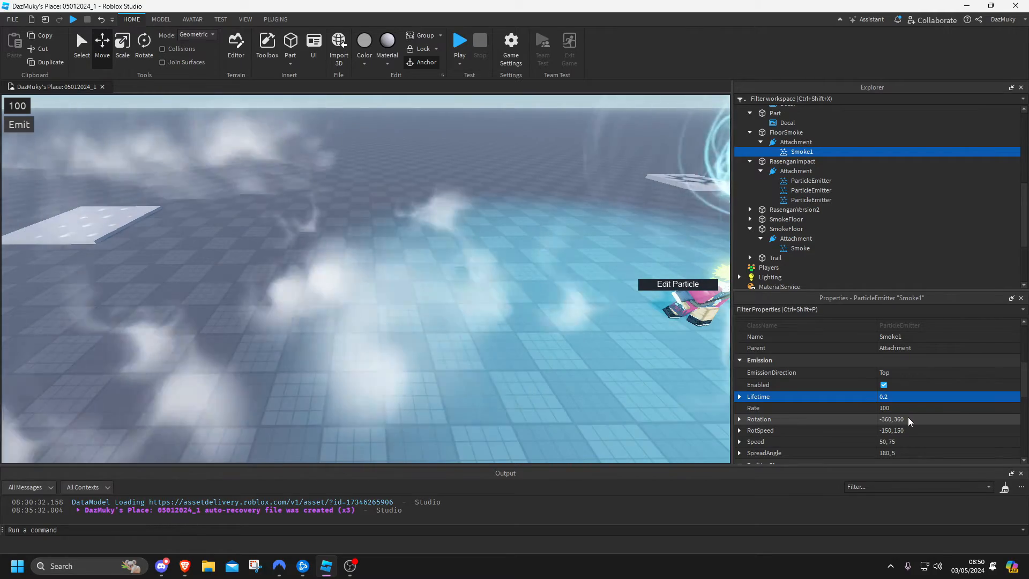
pyautogui.scroll(-3, 490, 327)
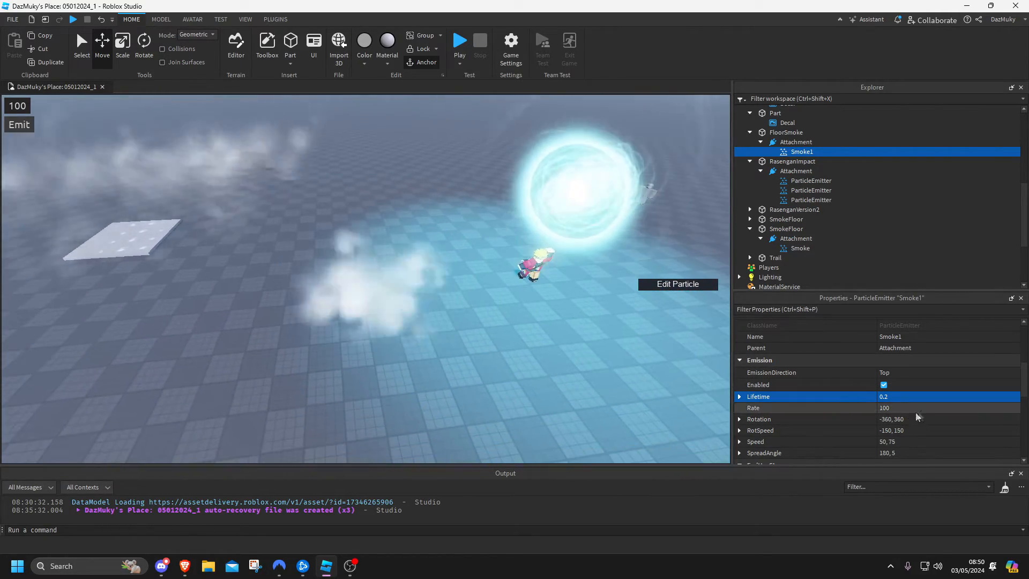
# Try a longer Lifetime of 1 on the Smoke1 emitter and check how far the smoke spreads
pyautogui.moveTo(915, 395); pyautogui.dragTo(928, 396)
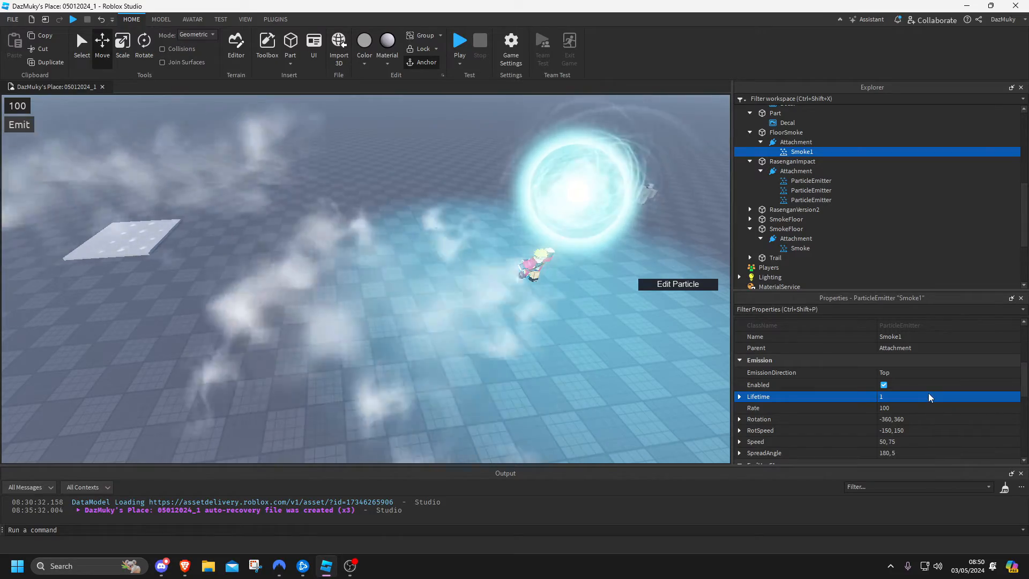
pyautogui.scroll(-2, 476, 336)
pyautogui.moveTo(476, 335); pyautogui.dragTo(477, 336, button='right')
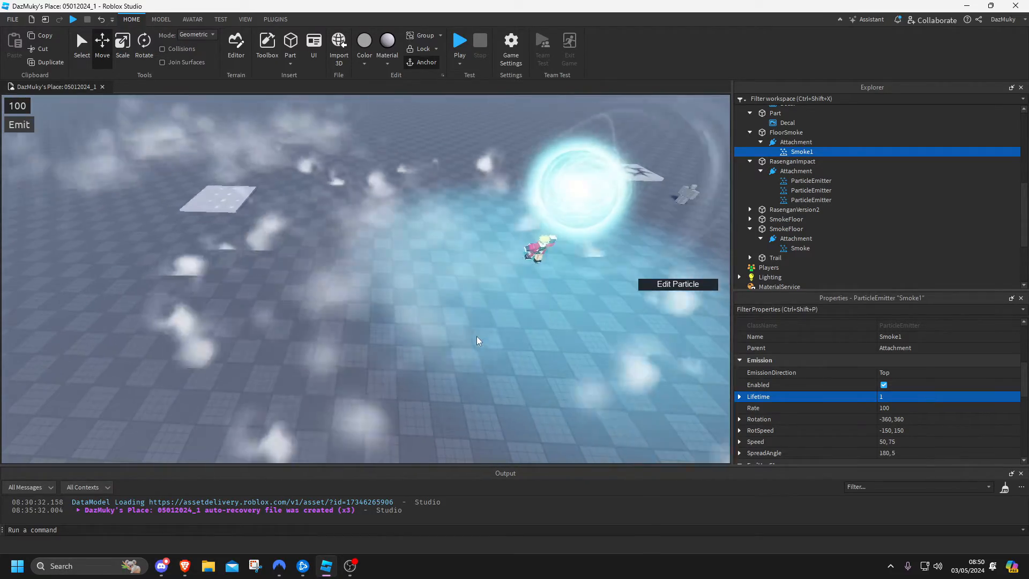
# Set the Lifetime of the Smoke1 emitter to 0.5, with its minimum at 0.35
pyautogui.click(883, 396)
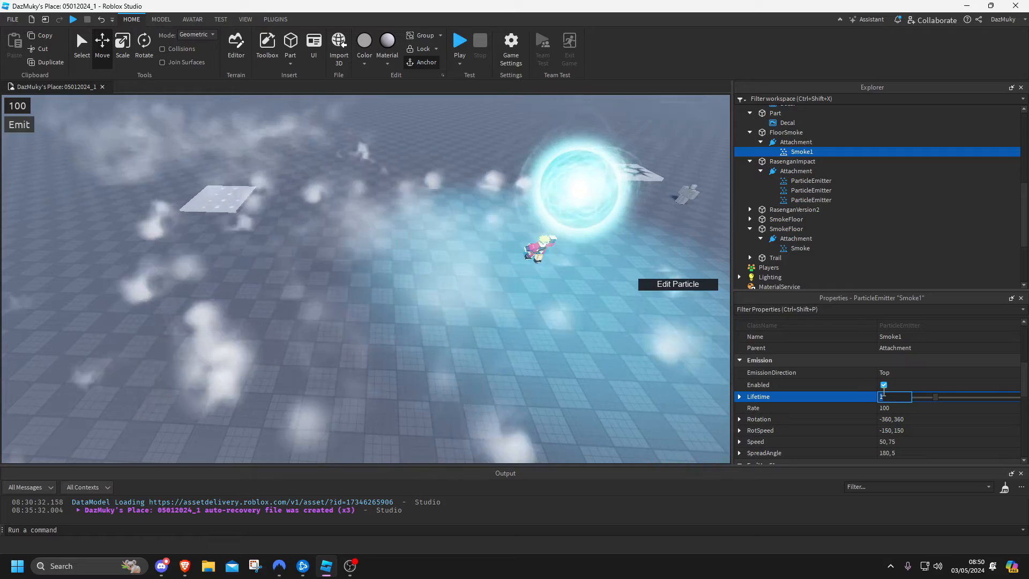
pyautogui.write('0.5')
pyautogui.press('Return')
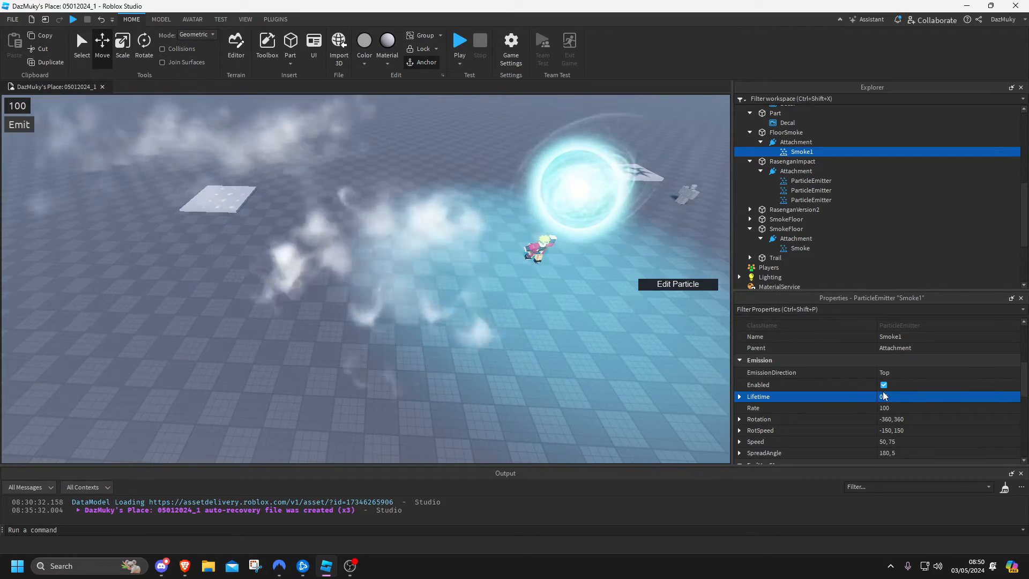
pyautogui.click(739, 396)
pyautogui.click(890, 409)
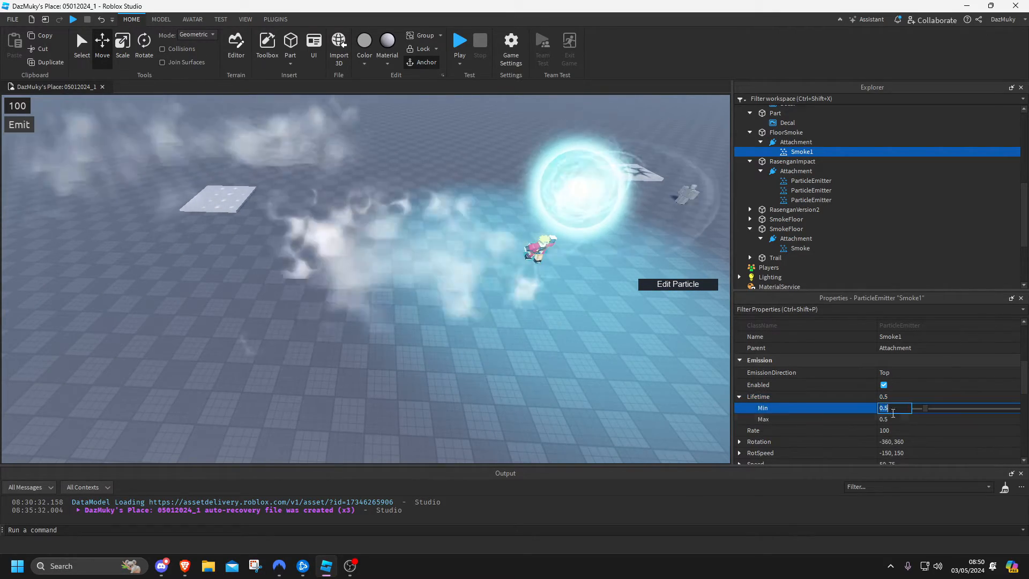
pyautogui.write('0.35')
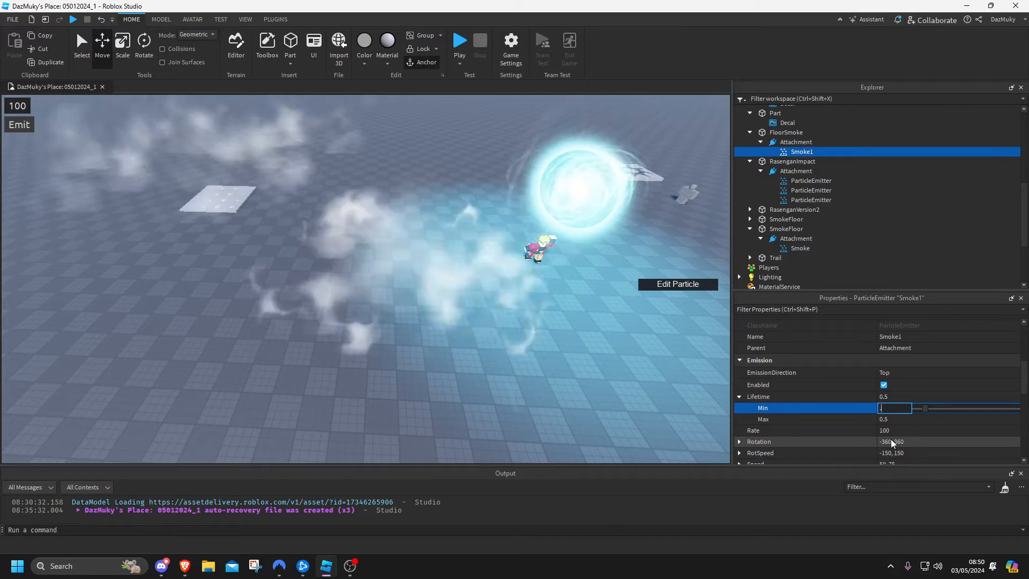
pyautogui.press('Return')
# Select the reference SmokeFloor part and compare its smoke with the FloorSmoke effect
pyautogui.moveTo(425, 249); pyautogui.dragTo(432, 210, button='right')
pyautogui.scroll(1, 425, 271)
pyautogui.click(440, 170)
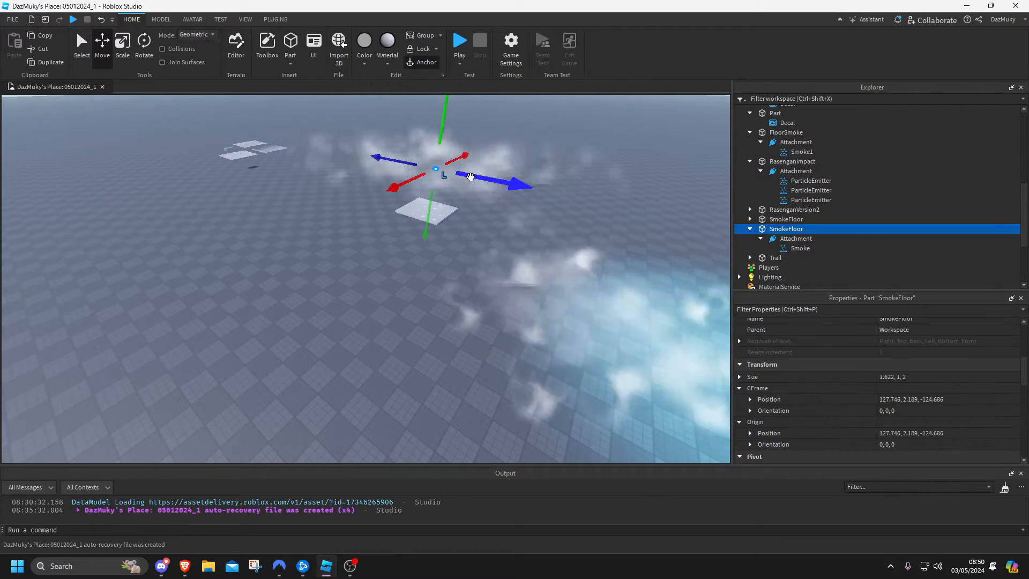
pyautogui.moveTo(468, 176); pyautogui.dragTo(478, 191, button='right')
pyautogui.press('a')
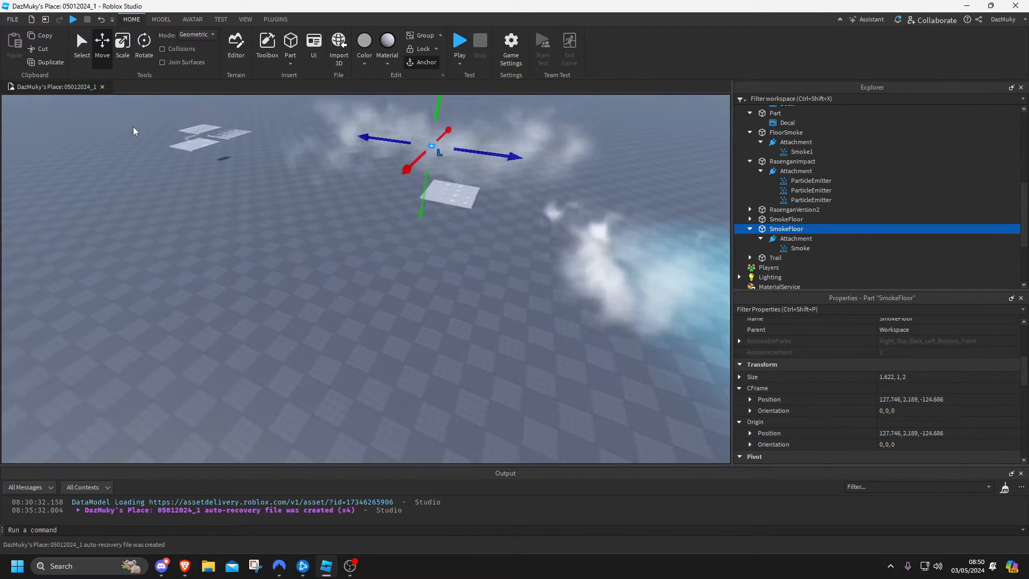
# Select the RasenganImpact part and bring it into view beside the texture boards
pyautogui.click(190, 141)
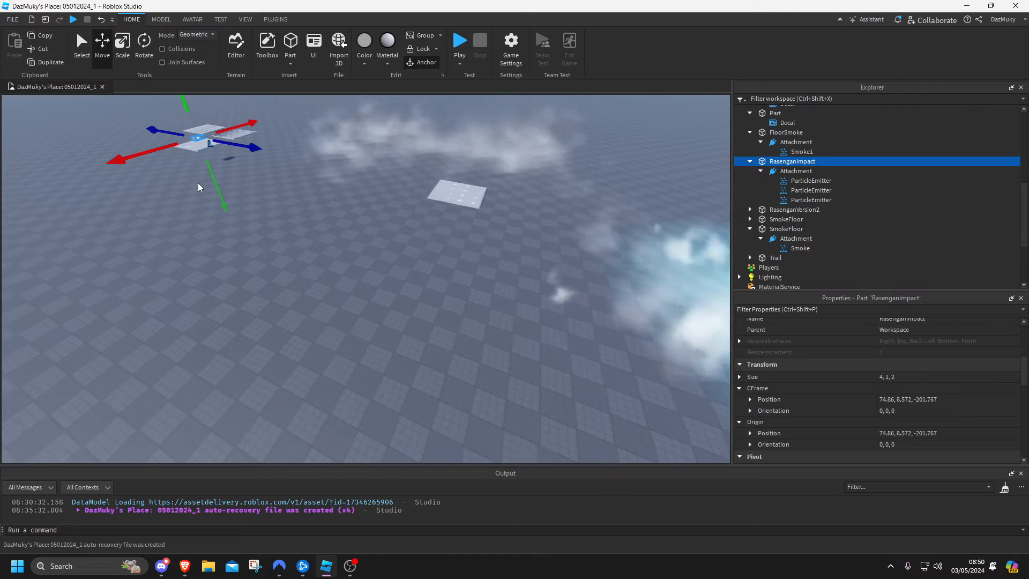
pyautogui.press('f')
pyautogui.scroll(-6, 300, 253)
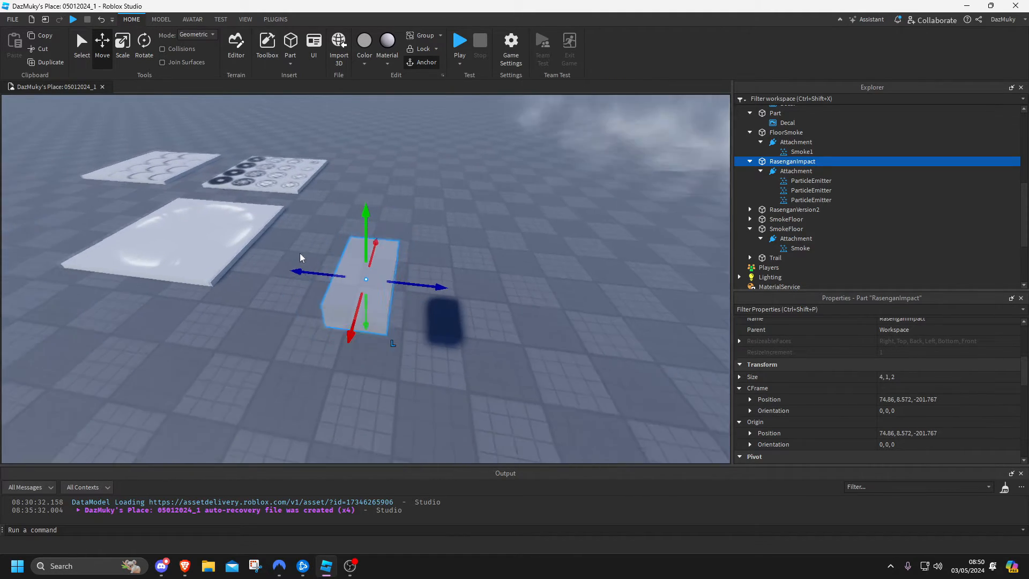
pyautogui.scroll(-2, 282, 296)
pyautogui.press('q')
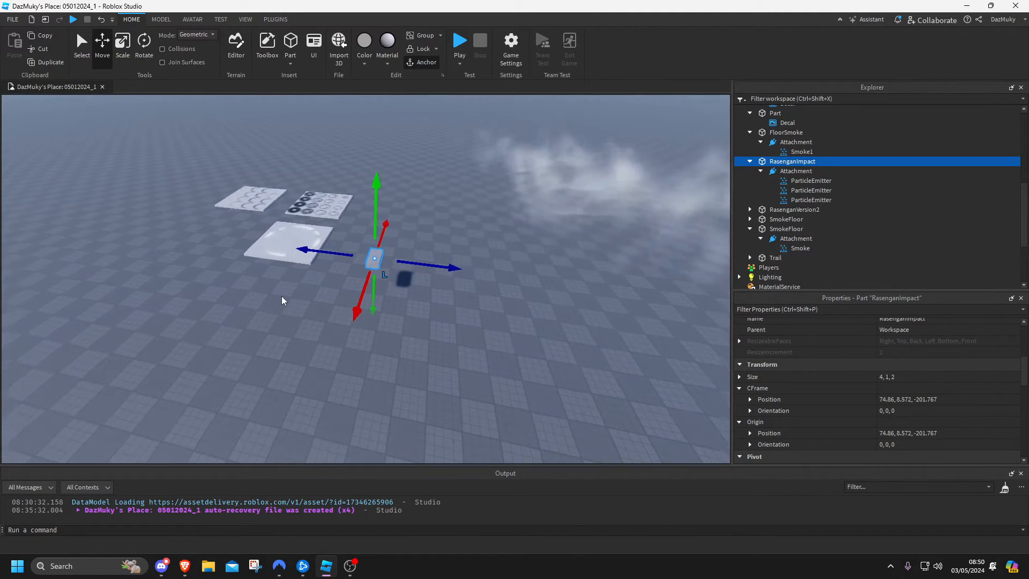
pyautogui.press('w')
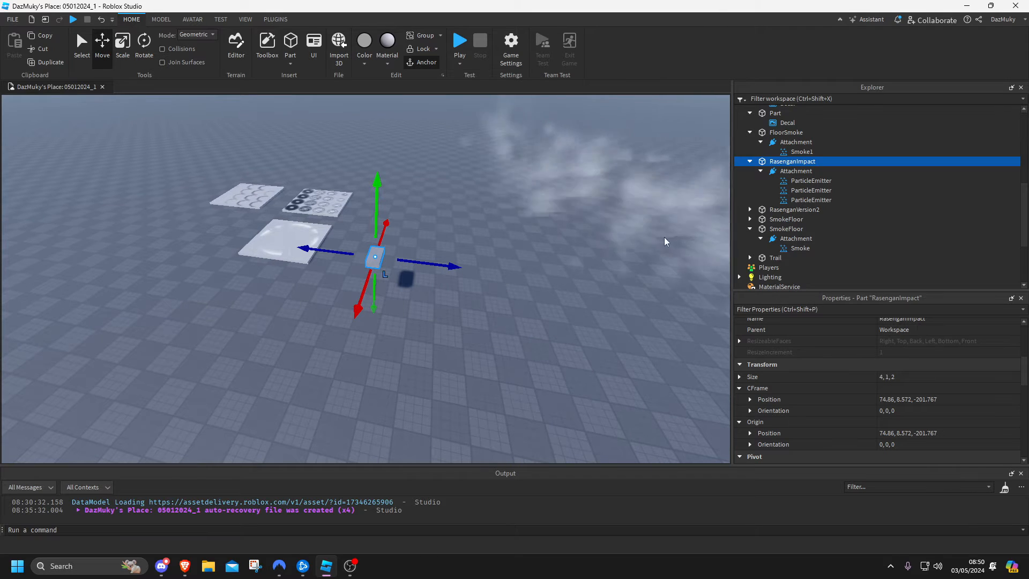
# Reselect the RasenganImpact part and look through the properties of the first and third particle emitters in its attachment
pyautogui.click(404, 280)
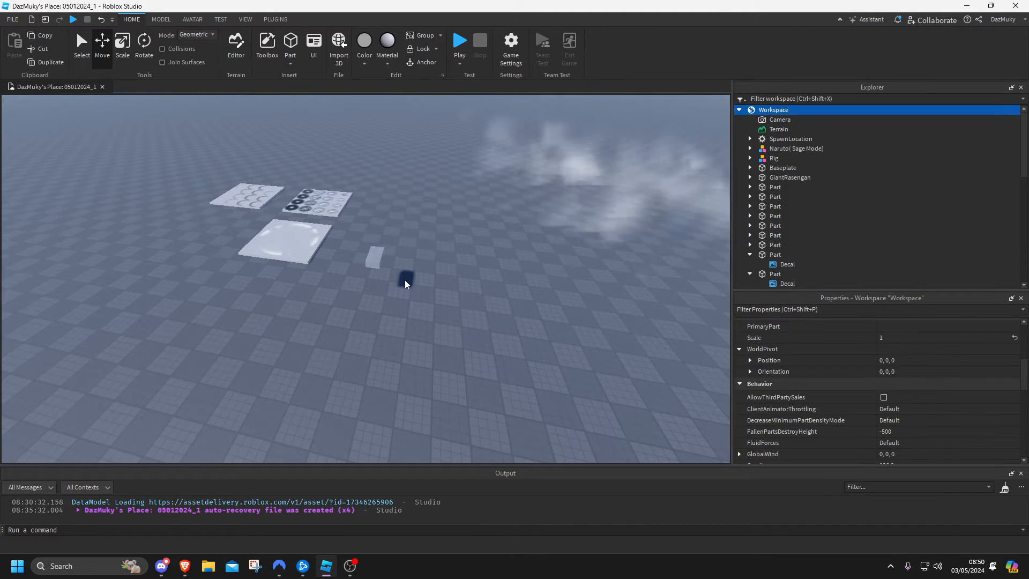
pyautogui.click(371, 261)
pyautogui.press('w')
pyautogui.moveTo(414, 317); pyautogui.dragTo(414, 317, button='right')
pyautogui.press('d')
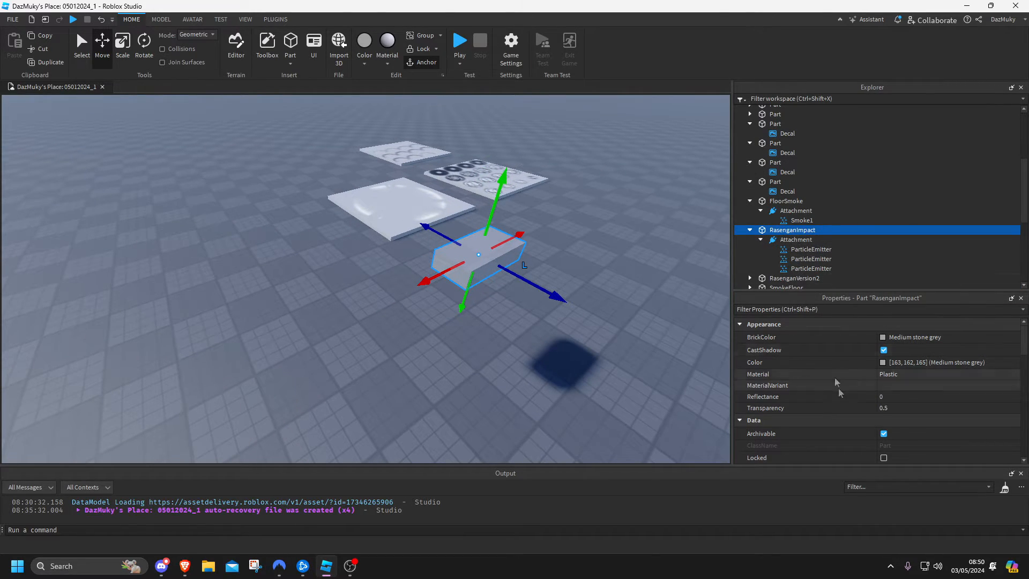
pyautogui.click(803, 249)
pyautogui.click(797, 269)
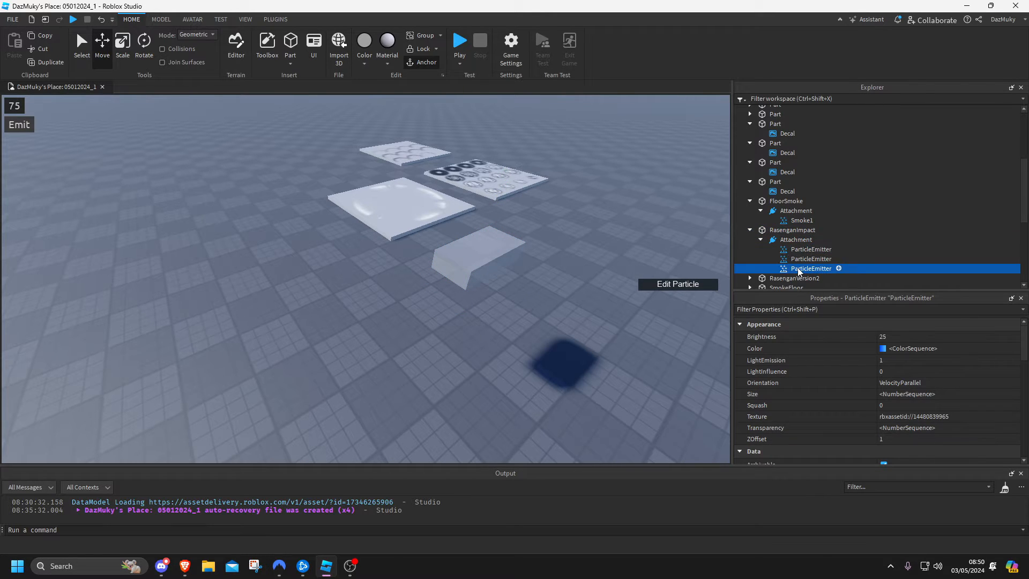
# Examine the decal texture boards beside the RasenganImpact part, starting with the board of ring textures
pyautogui.click(485, 180)
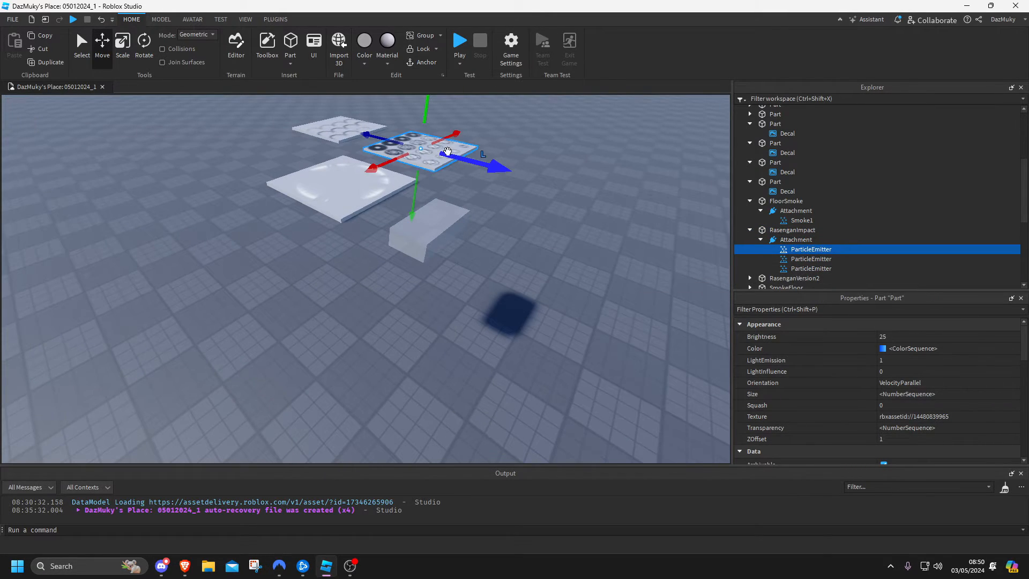
pyautogui.press('f')
pyautogui.click(360, 137)
pyautogui.moveTo(360, 137); pyautogui.dragTo(360, 137, button='right')
pyautogui.click(298, 198)
pyautogui.moveTo(298, 197); pyautogui.dragTo(303, 199, button='right')
pyautogui.moveTo(447, 262); pyautogui.dragTo(447, 263, button='right')
pyautogui.press('s')
# Switch on all three ParticleEmitters in the RasenganImpact attachment to preview the impact effect, and switch them off again
pyautogui.click(374, 304)
pyautogui.click(380, 256)
pyautogui.press('f')
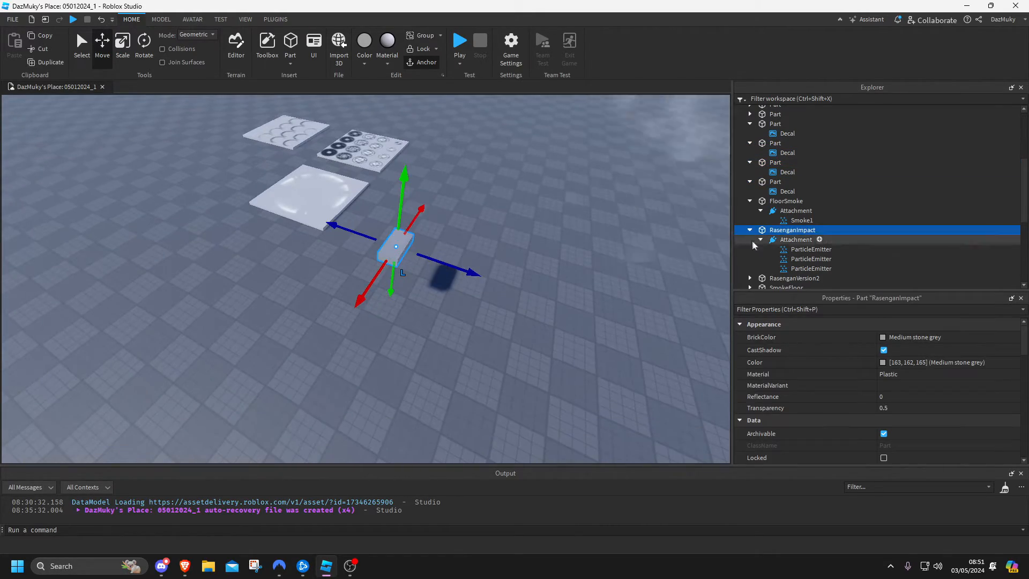
pyautogui.keyDown('shift'); pyautogui.click(814, 270); pyautogui.keyUp('shift')
pyautogui.scroll(-3, 849, 363)
pyautogui.click(883, 434)
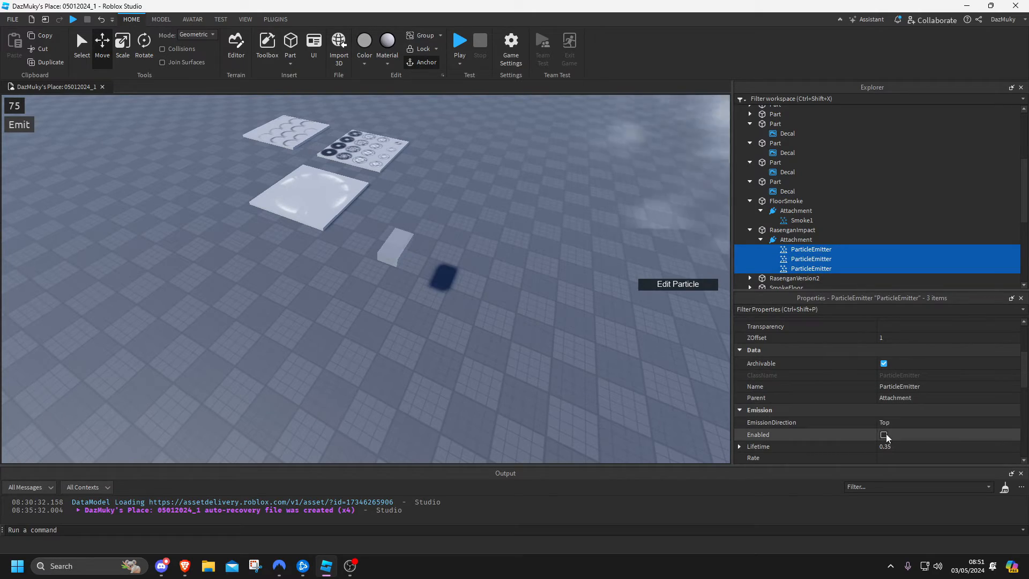
pyautogui.click(884, 434)
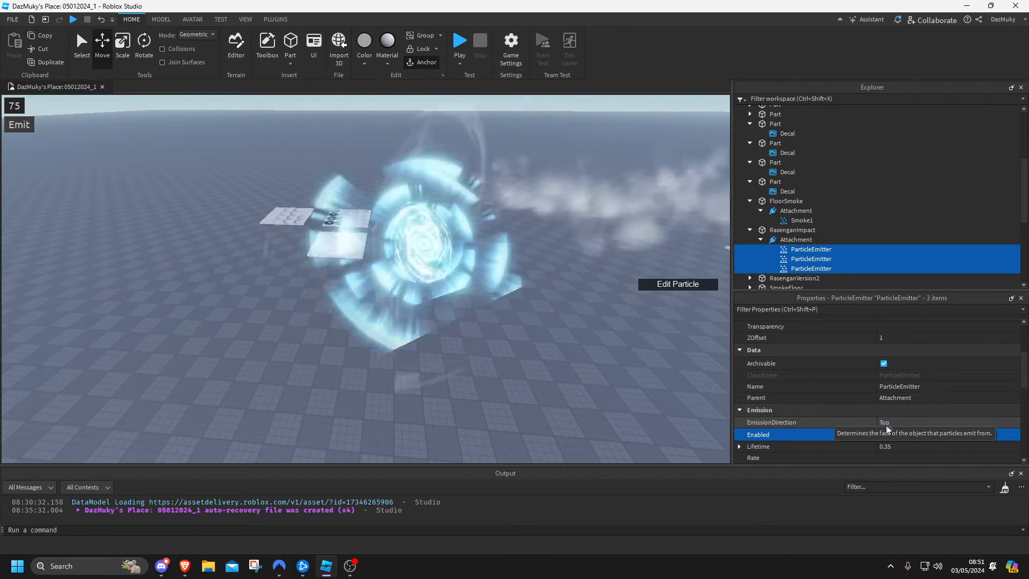
pyautogui.click(883, 434)
pyautogui.press('w')
pyautogui.moveTo(481, 307); pyautogui.dragTo(483, 305, button='right')
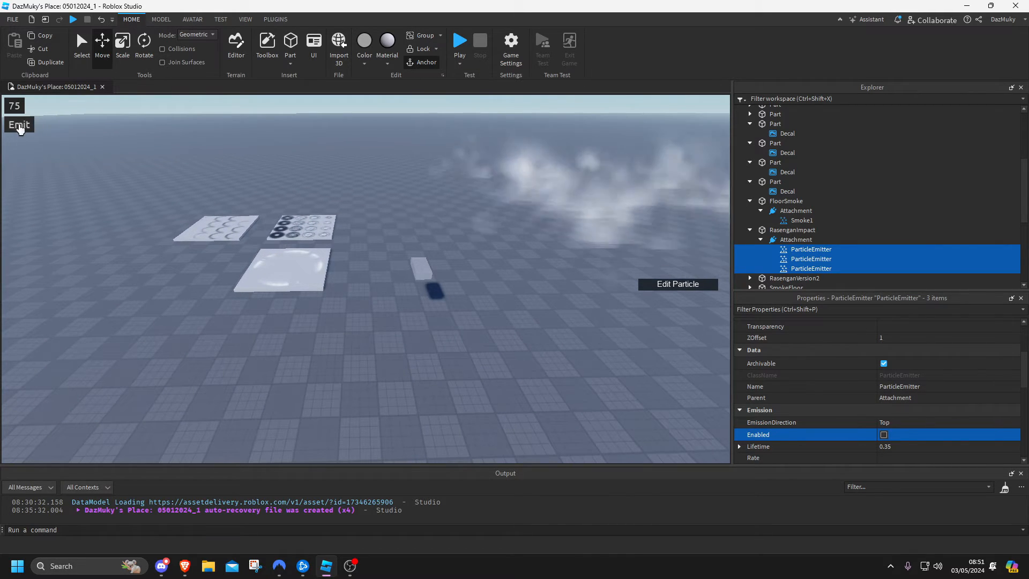
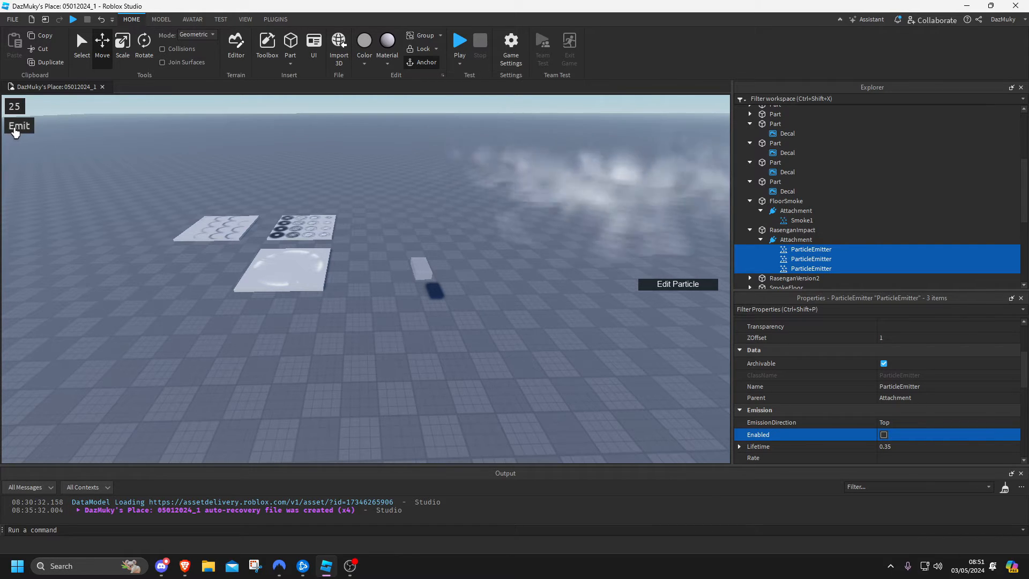
# Emit test bursts from the three RasenganImpact emitters, with emit counts of 25 and 5
pyautogui.click(19, 126)
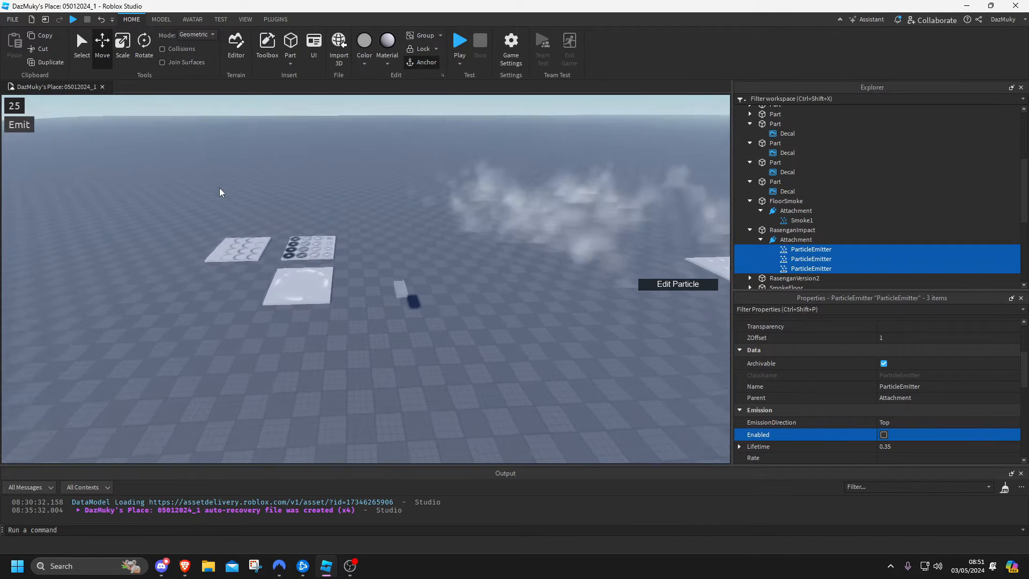
pyautogui.click(20, 128)
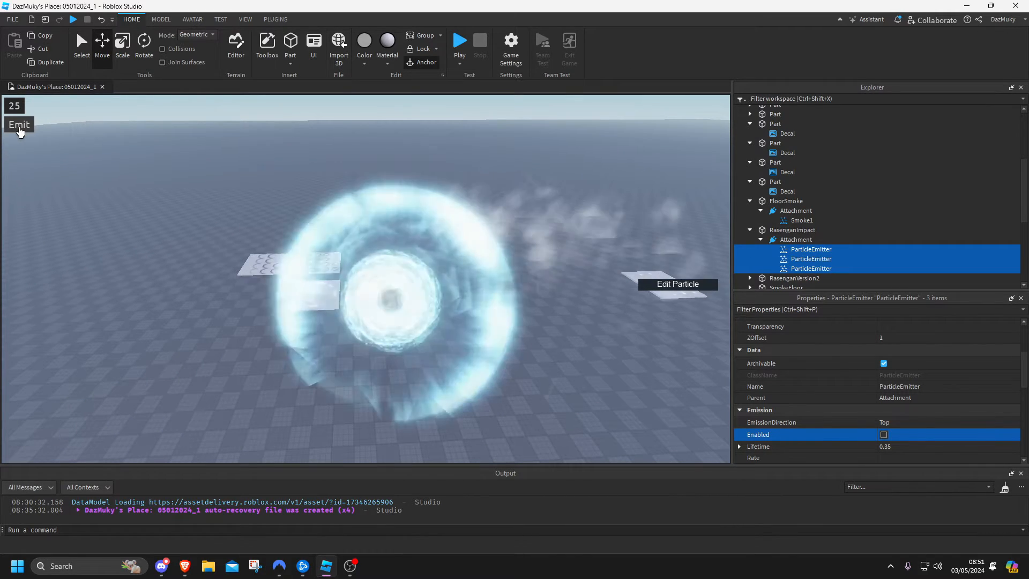
pyautogui.click(22, 124)
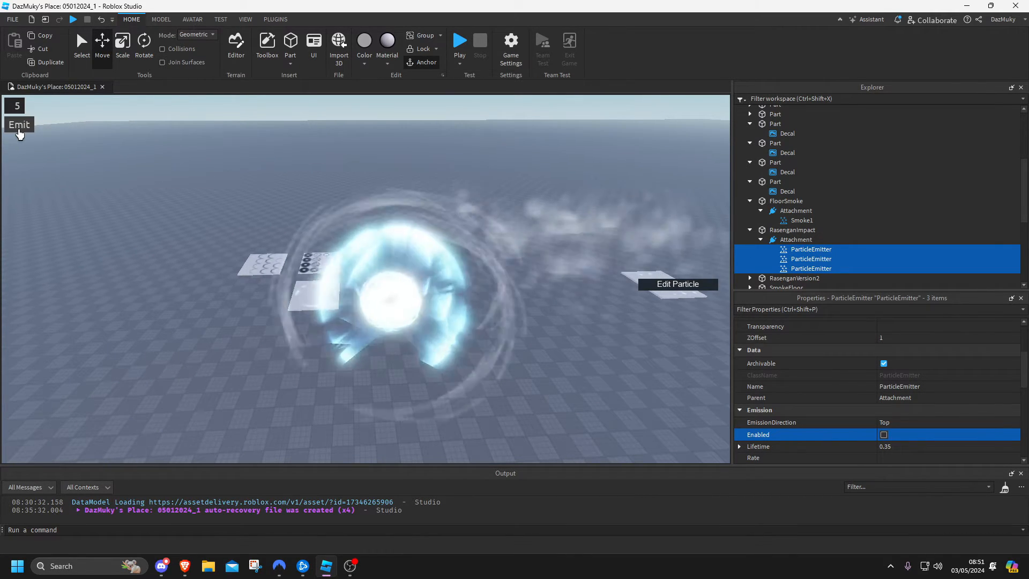
pyautogui.click(22, 124)
pyautogui.moveTo(186, 221); pyautogui.dragTo(177, 222, button='right')
pyautogui.press('w')
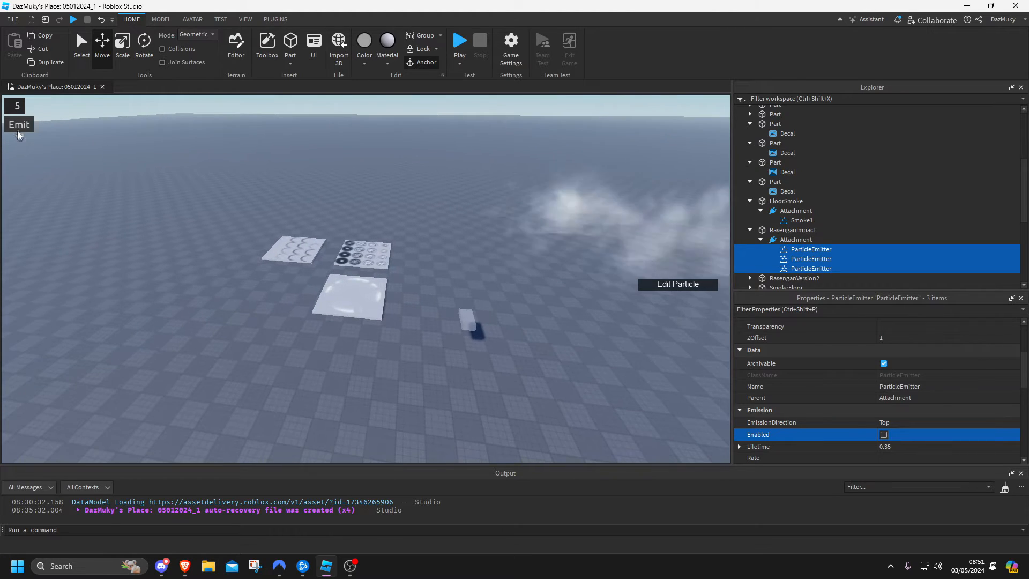
pyautogui.click(20, 129)
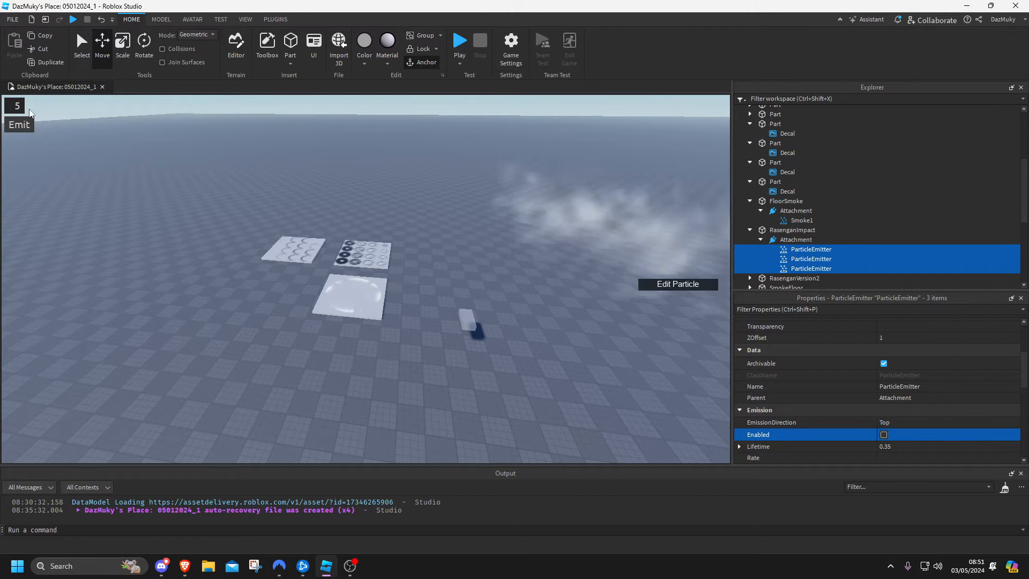
pyautogui.moveTo(340, 195); pyautogui.dragTo(208, 185, button='right')
pyautogui.click(20, 125)
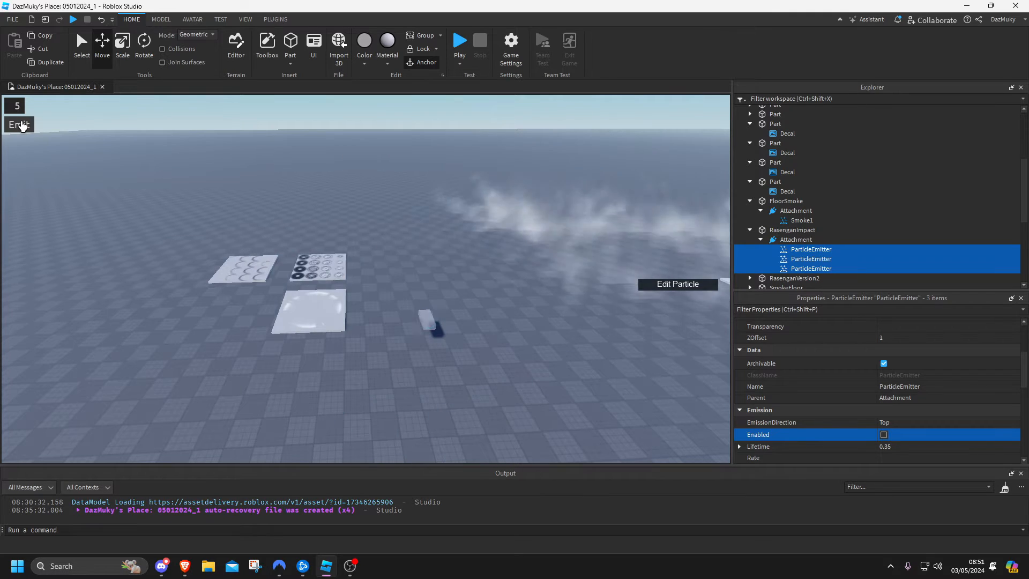
pyautogui.click(20, 125)
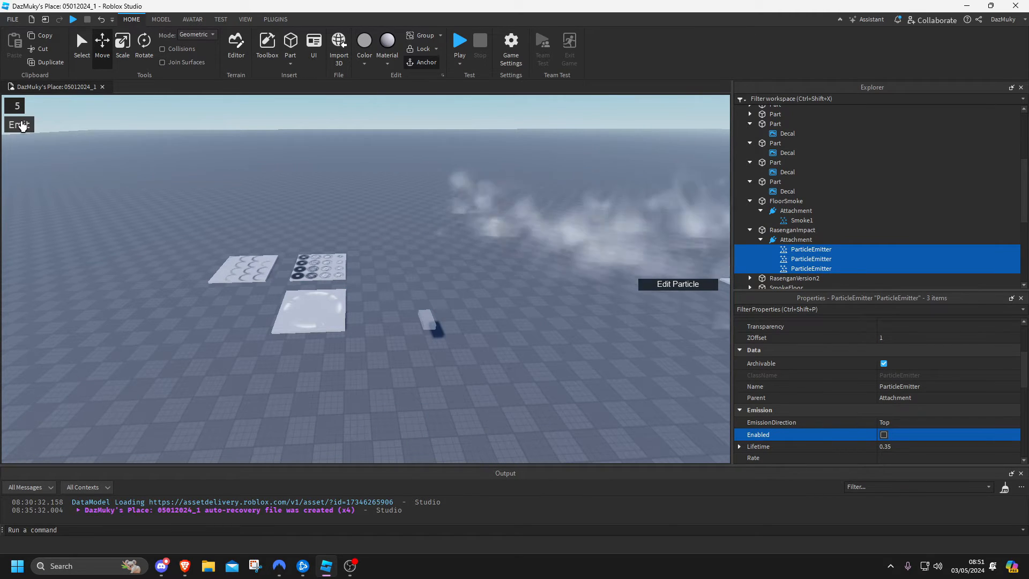
pyautogui.click(20, 125)
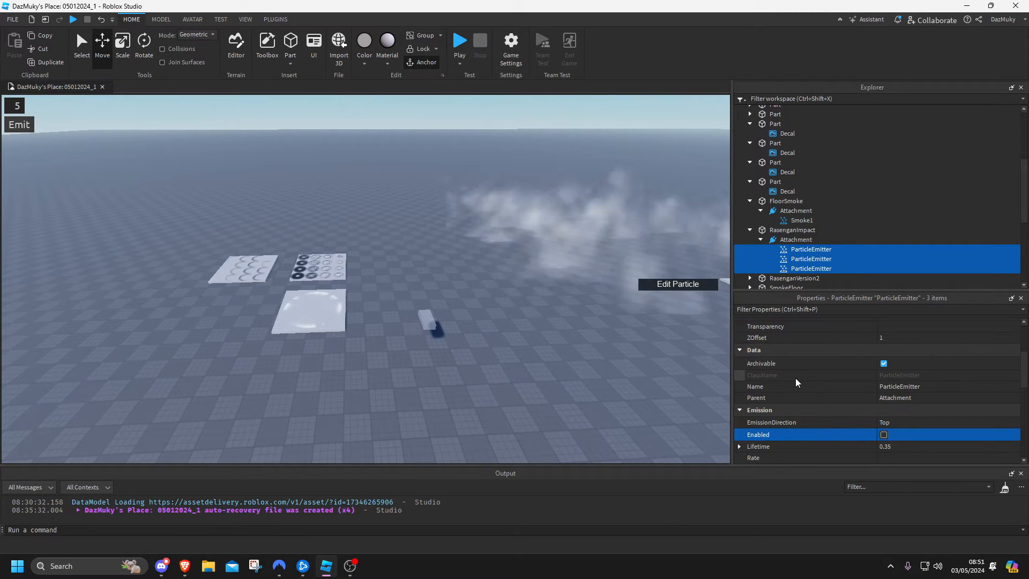
# Enable the three RasenganImpact emitters again, view the continuous impact effect from several angles, and disable them
pyautogui.click(884, 434)
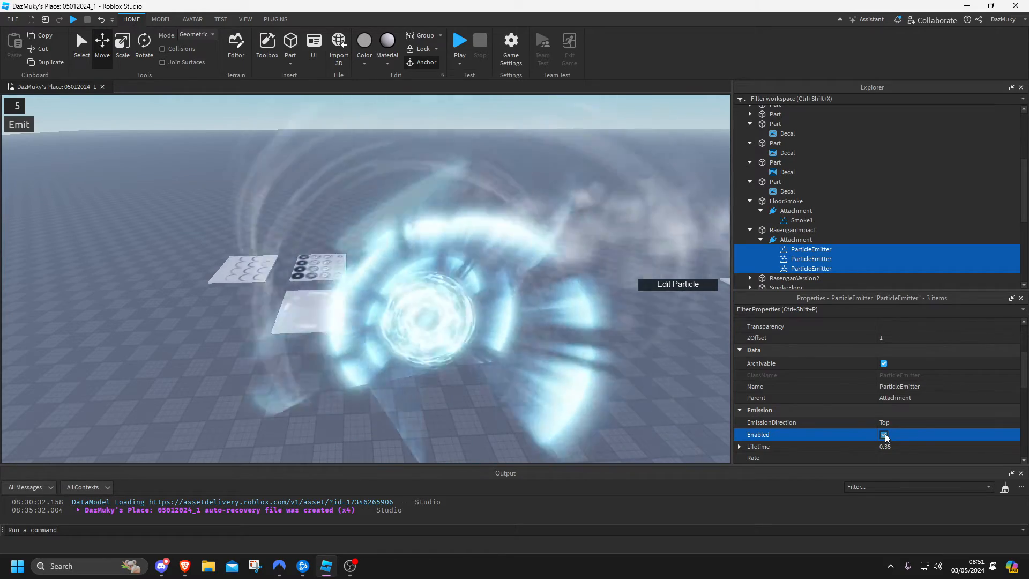
pyautogui.click(884, 434)
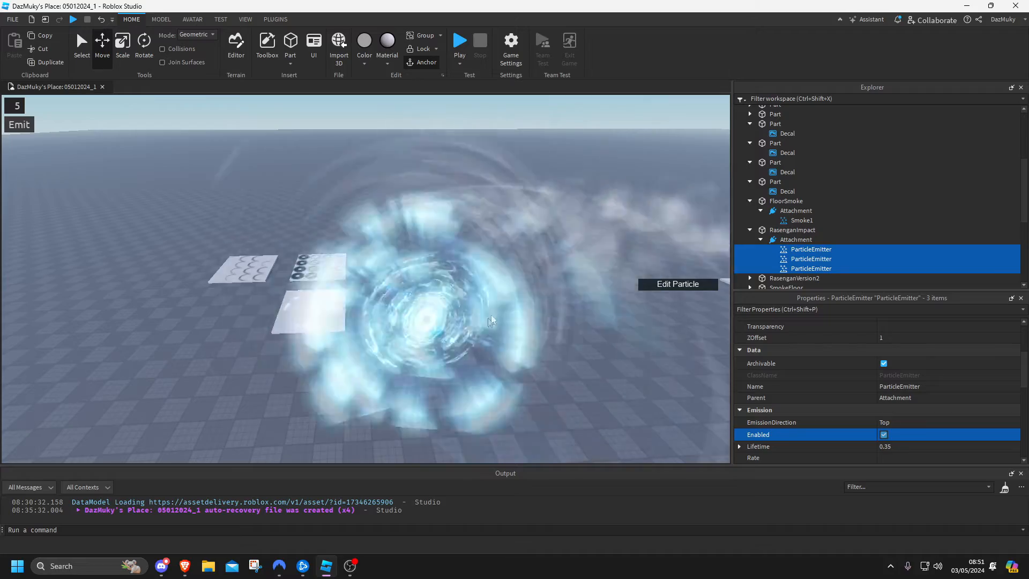
pyautogui.moveTo(426, 349); pyautogui.dragTo(427, 349, button='right')
pyautogui.press('a')
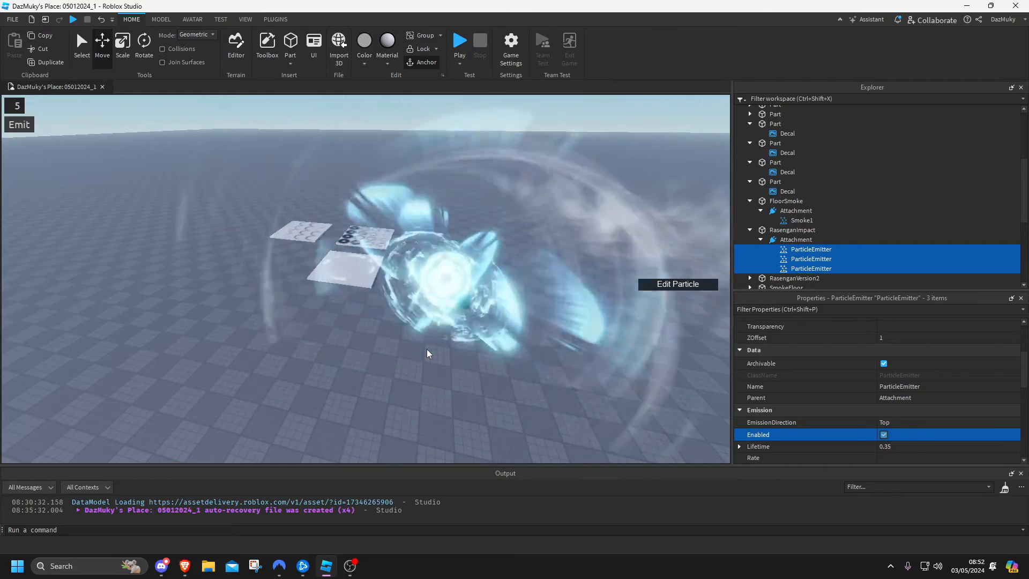
pyautogui.moveTo(506, 314); pyautogui.dragTo(506, 314, button='right')
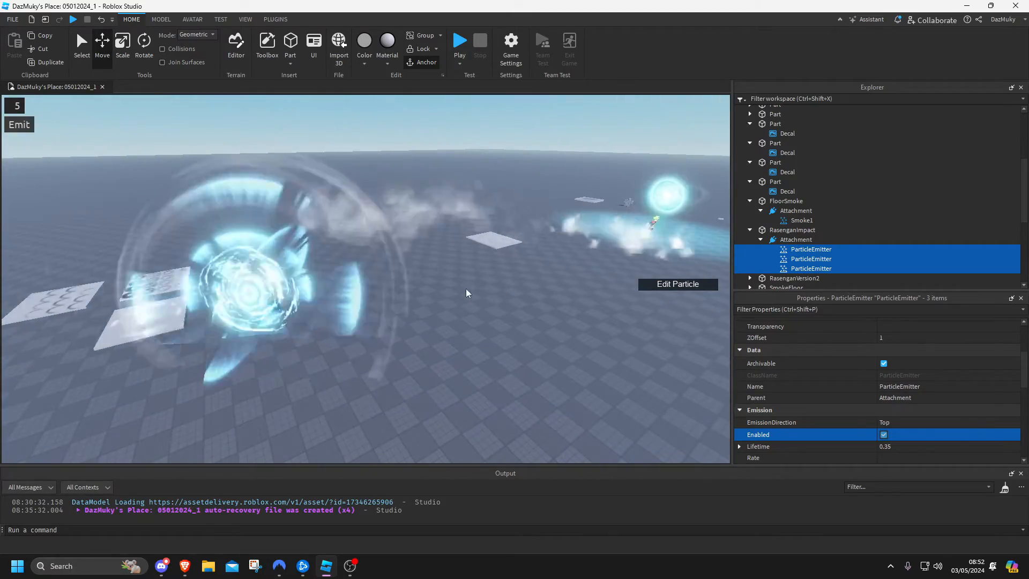
pyautogui.moveTo(493, 259); pyautogui.dragTo(493, 259, button='right')
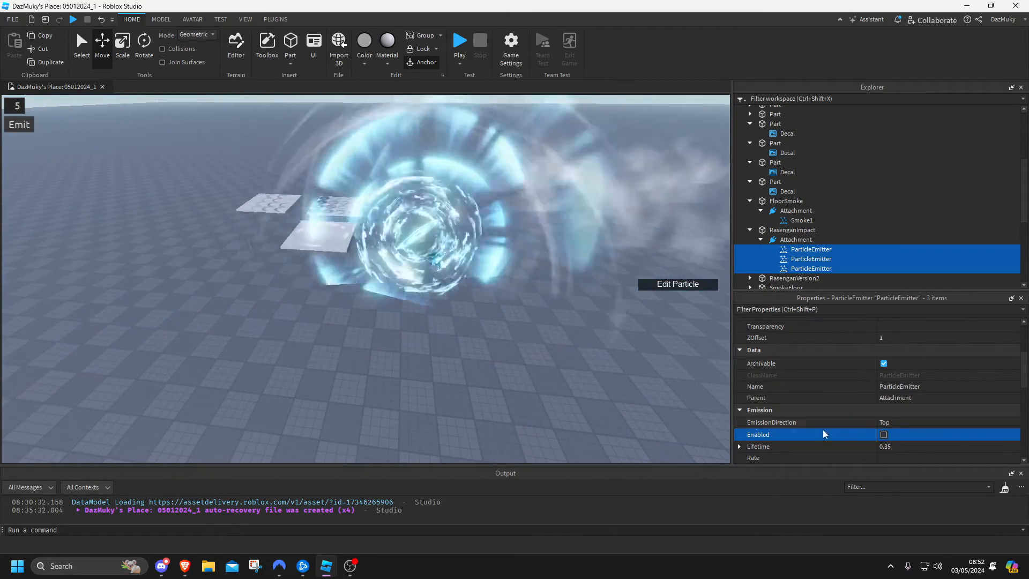
pyautogui.click(883, 434)
# Insert a new block part near the texture boards and move it about 11.4 studs into open space
pyautogui.press('w')
pyautogui.press('e')
pyautogui.press('s')
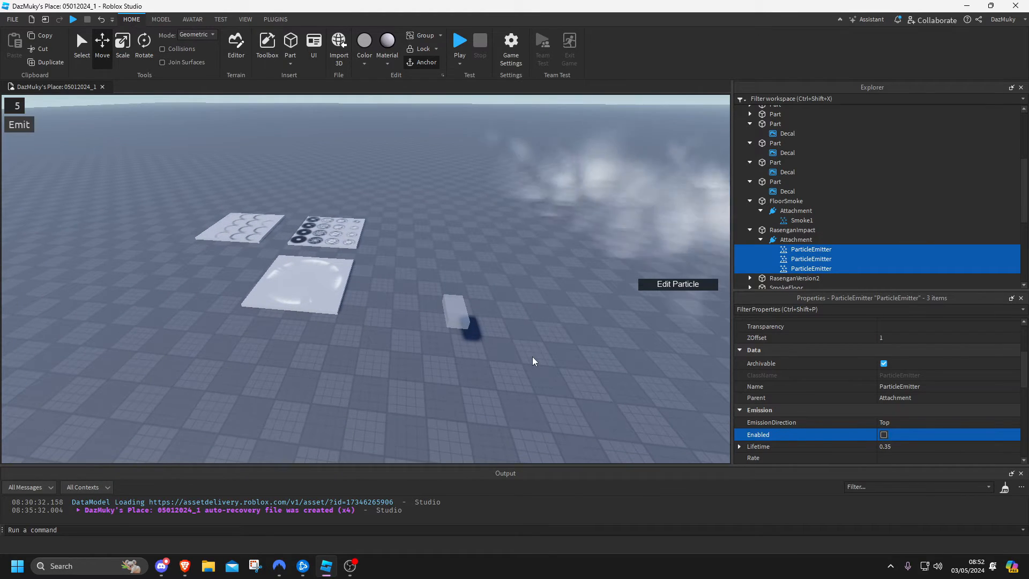
pyautogui.click(453, 319)
pyautogui.moveTo(419, 340); pyautogui.dragTo(420, 340, button='right')
pyautogui.press('d')
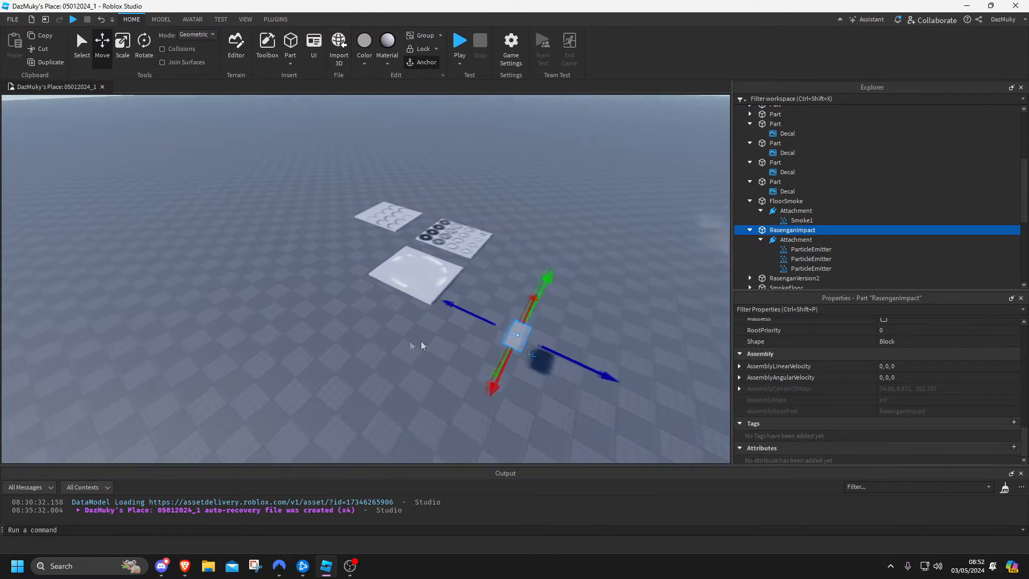
pyautogui.click(420, 341)
pyautogui.click(290, 46)
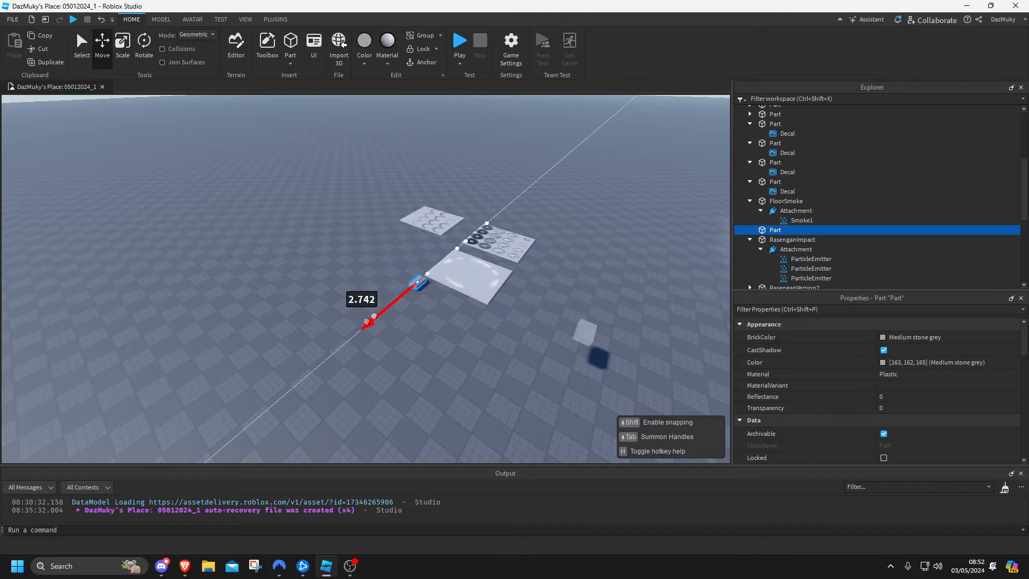
pyautogui.moveTo(420, 314); pyautogui.dragTo(420, 314, button='right')
pyautogui.press('w')
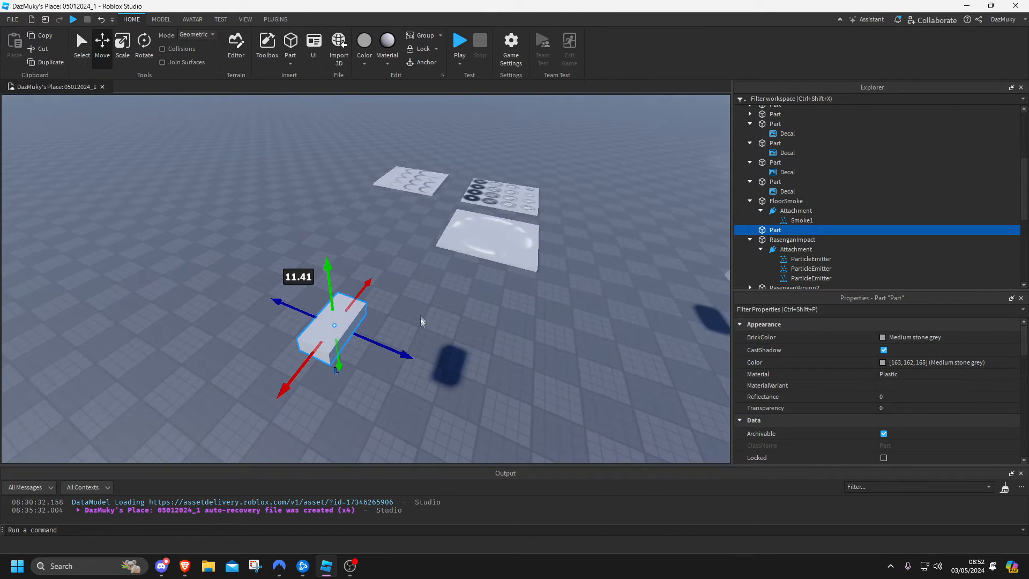
pyautogui.press('q')
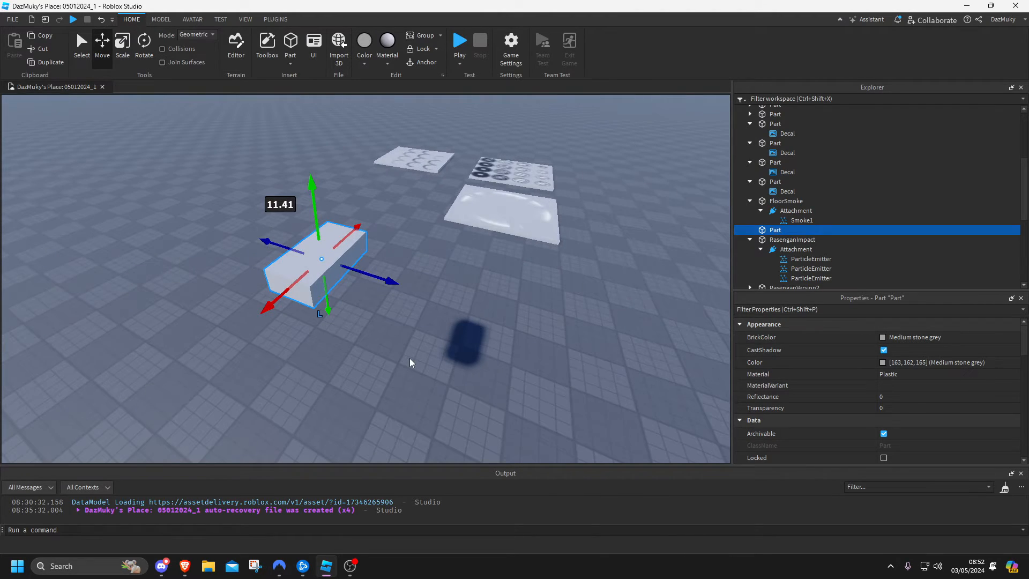
# Add an Attachment to the new part and a ParticleEmitter inside that attachment
pyautogui.click(786, 230)
pyautogui.write('atta')
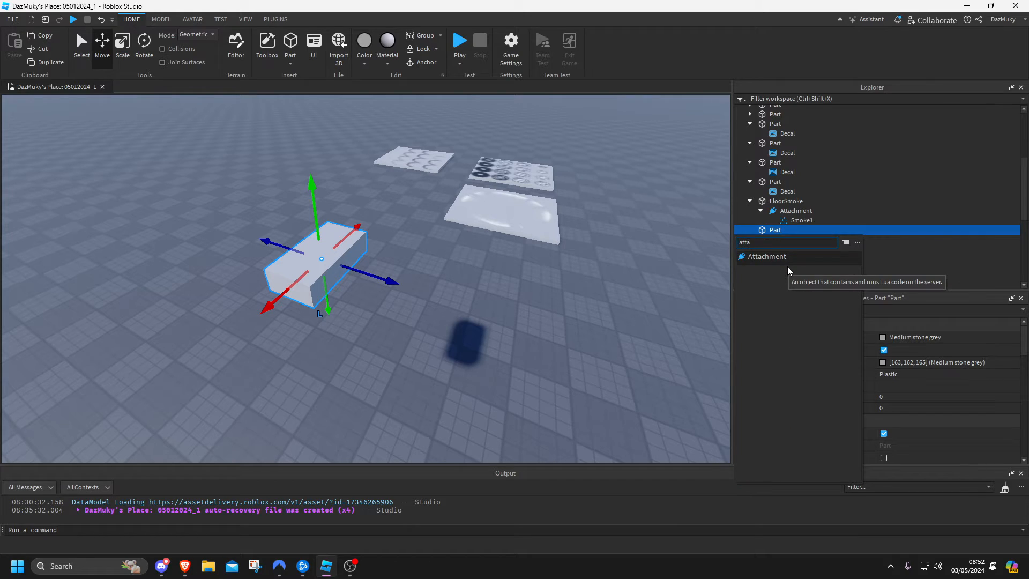
pyautogui.press('Return')
pyautogui.click(819, 239)
pyautogui.write('part')
pyautogui.click(811, 278)
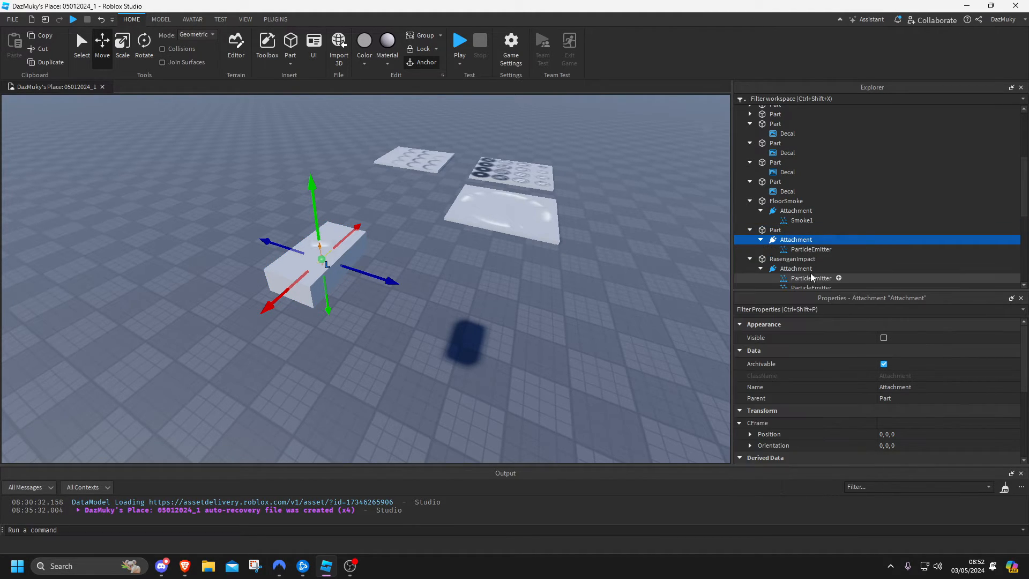
pyautogui.scroll(-5, 529, 240)
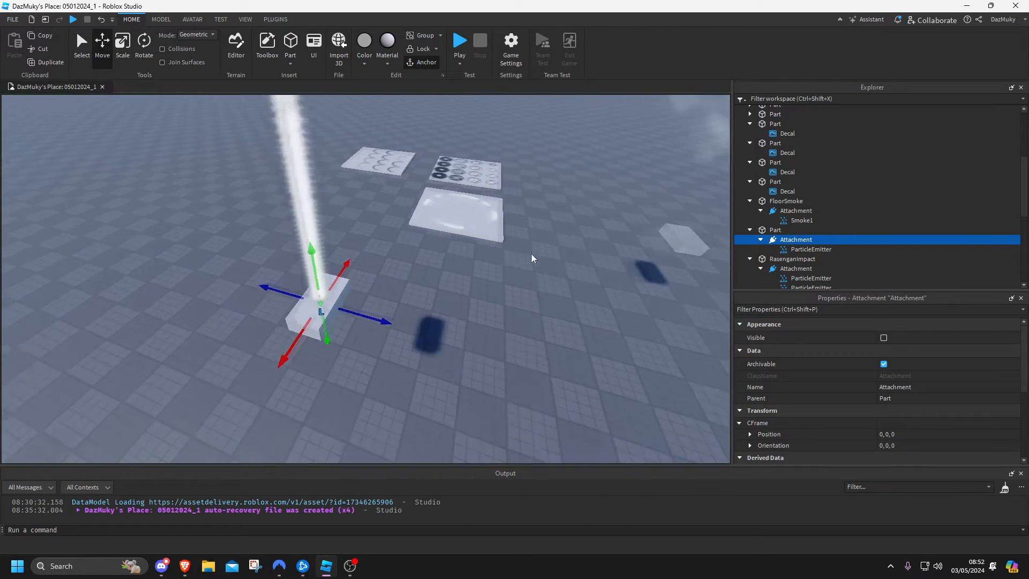
pyautogui.click(455, 226)
pyautogui.press('f')
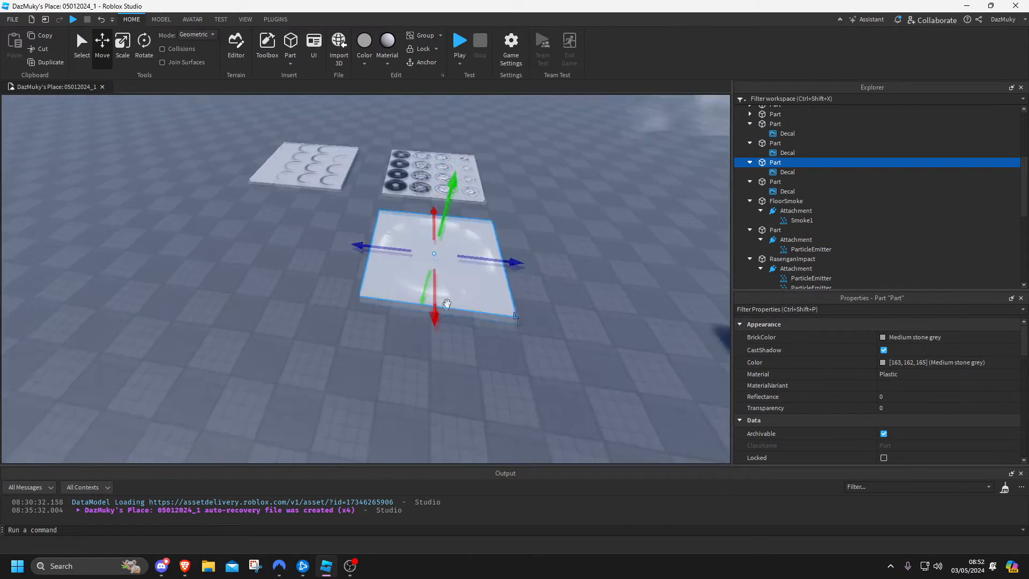
pyautogui.click(488, 346)
pyautogui.scroll(3, 471, 352)
pyautogui.moveTo(488, 346); pyautogui.dragTo(470, 353, button='right')
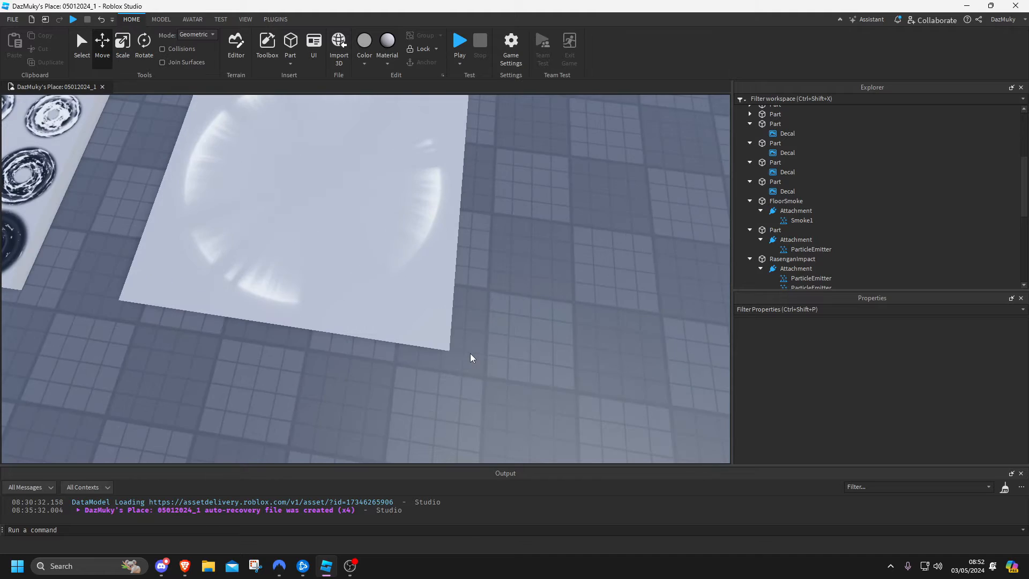
pyautogui.scroll(-3, 470, 353)
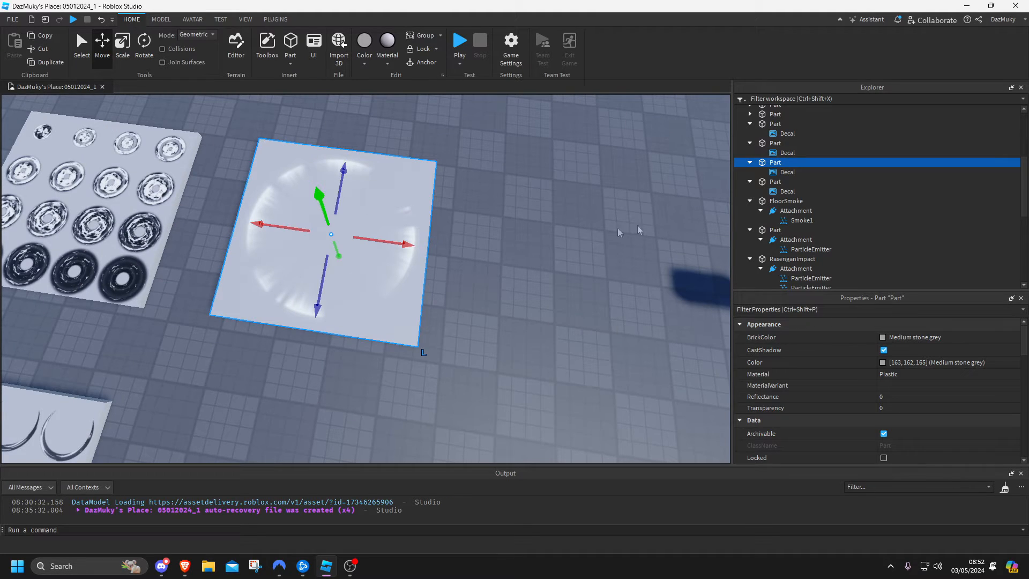
pyautogui.click(900, 350)
pyautogui.hotkey('ctrl', 'c')
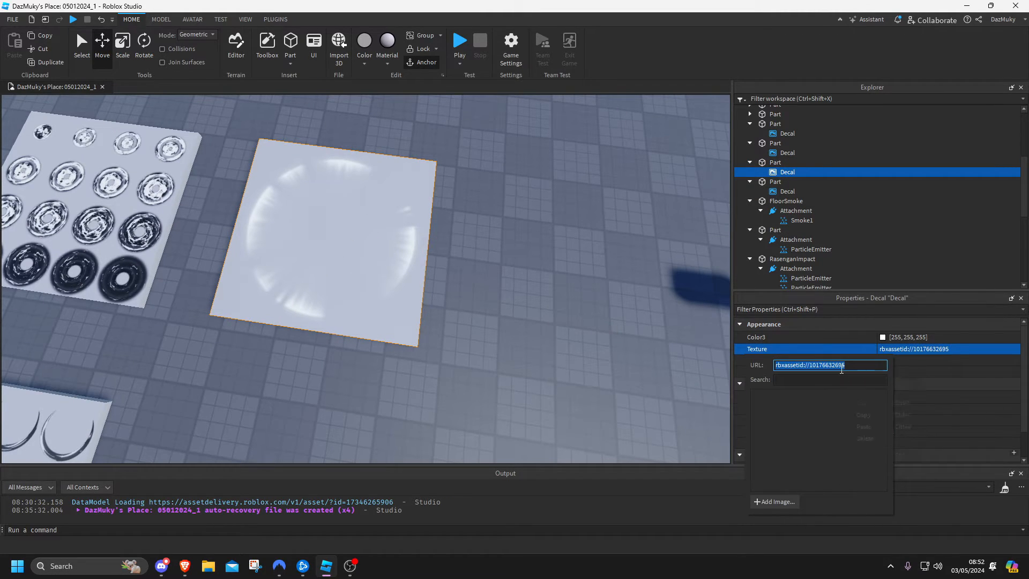
pyautogui.moveTo(552, 314); pyautogui.dragTo(480, 340, button='right')
pyautogui.press('d')
pyautogui.click(358, 343)
pyautogui.press('a')
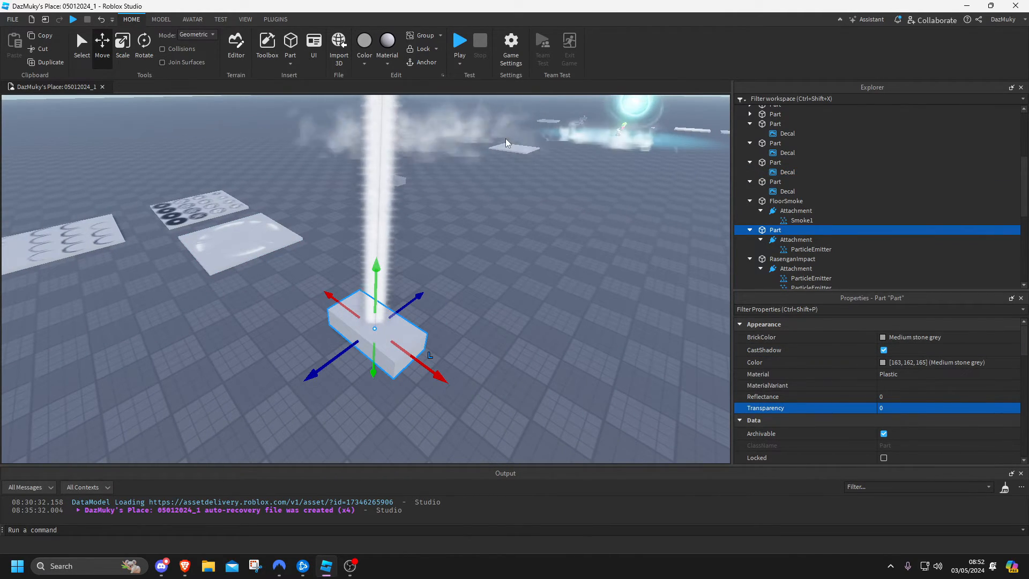
pyautogui.click(807, 250)
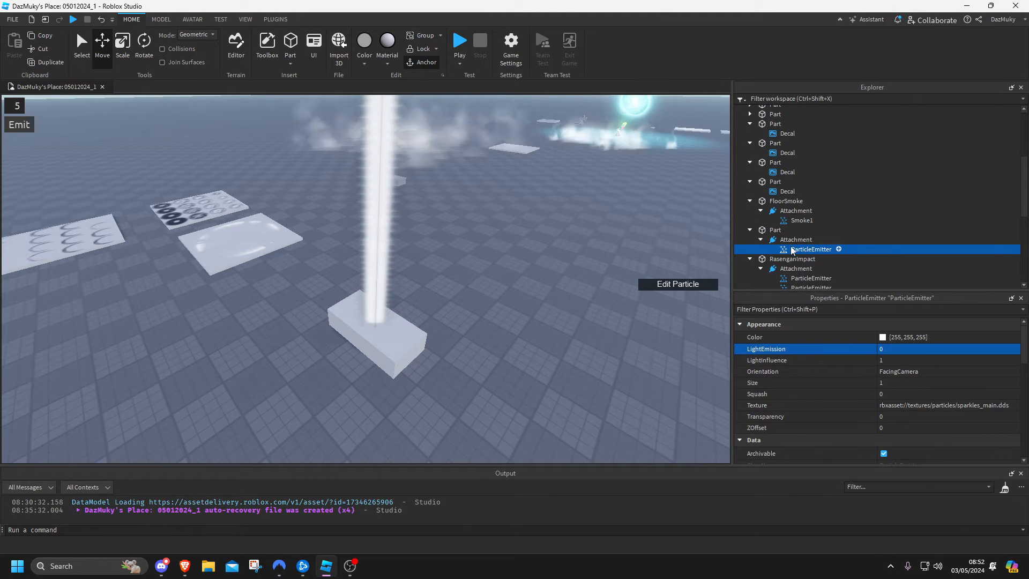
pyautogui.moveTo(559, 254); pyautogui.dragTo(656, 294, button='right')
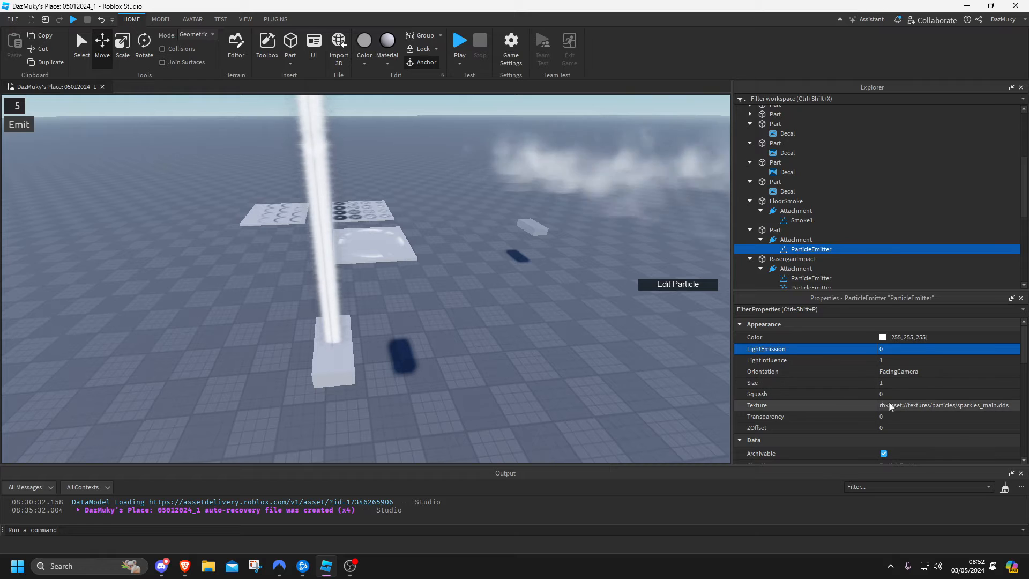
pyautogui.hotkey('ctrl', 'v')
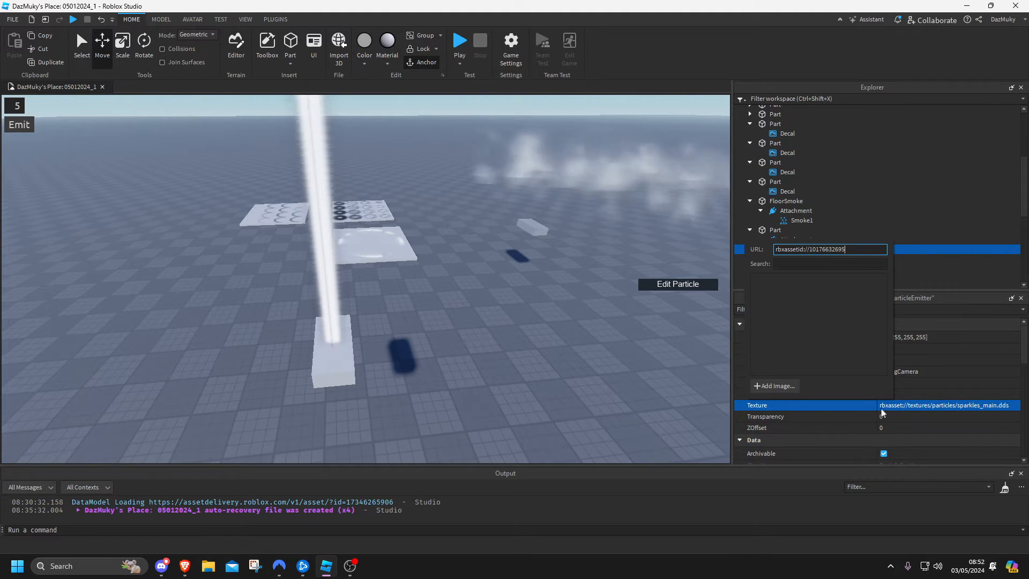
pyautogui.moveTo(519, 319); pyautogui.dragTo(500, 320, button='right')
pyautogui.scroll(1, 499, 320)
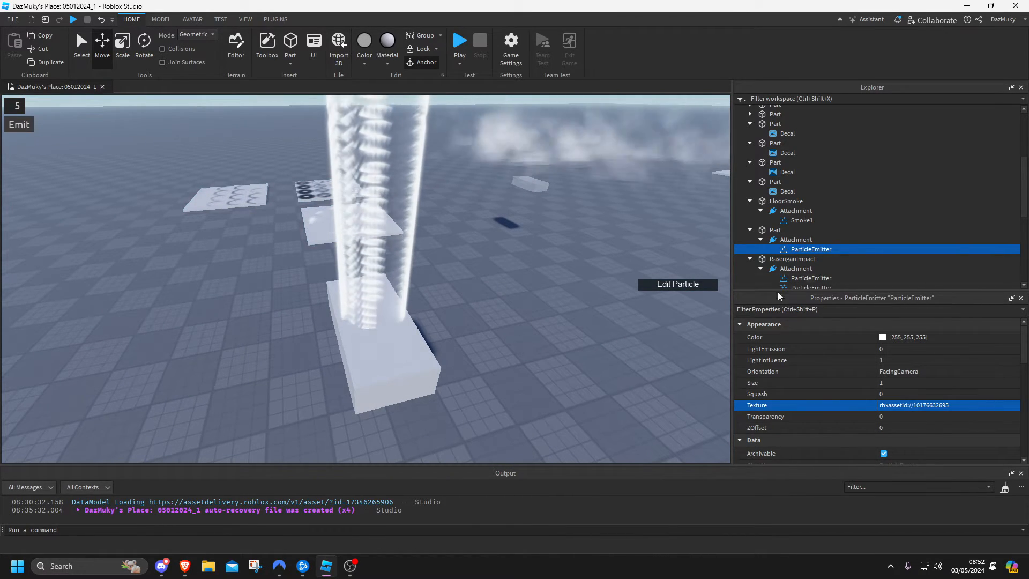
# Keep the new emitter's LightEmission at 0 and set its Lifetime to 0.5
pyautogui.click(903, 351)
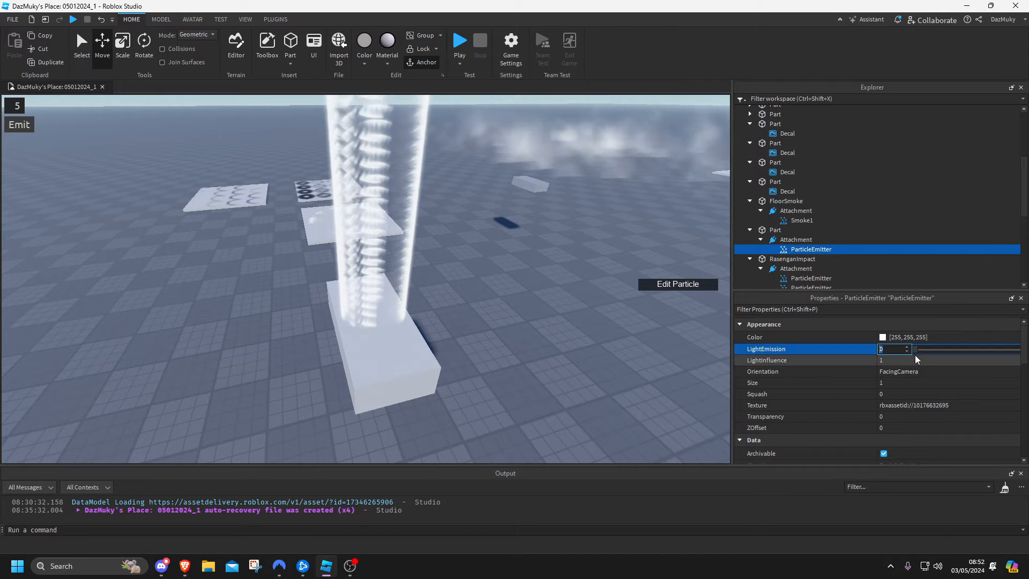
pyautogui.moveTo(915, 349); pyautogui.dragTo(870, 337)
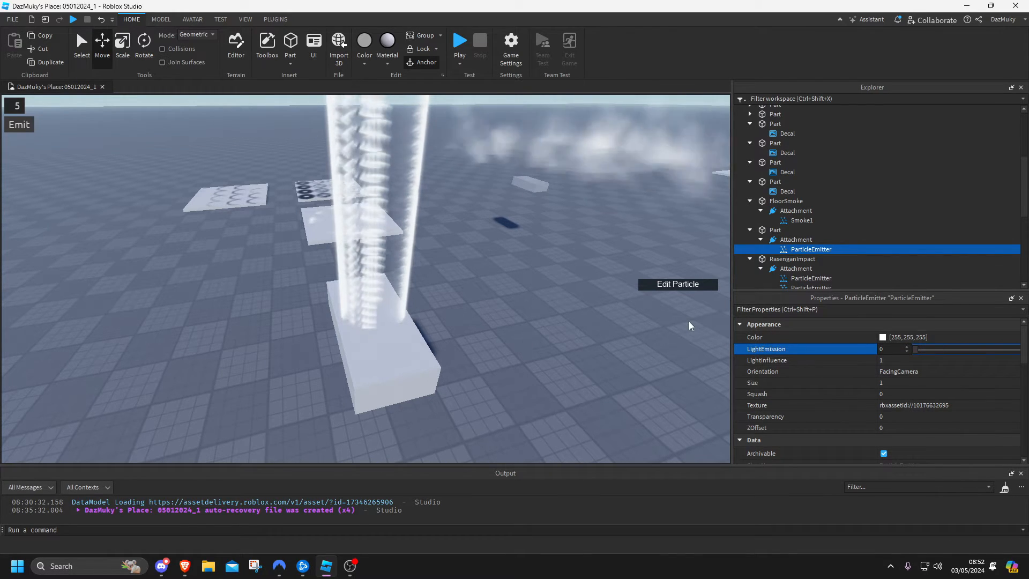
pyautogui.scroll(-1, 883, 379)
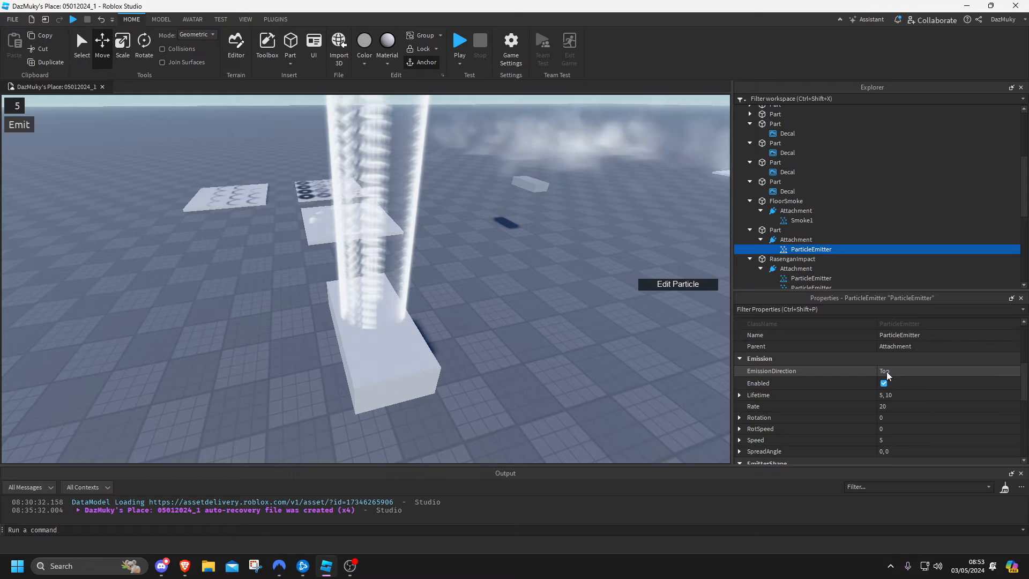
pyautogui.scroll(-1, 886, 371)
pyautogui.click(888, 362)
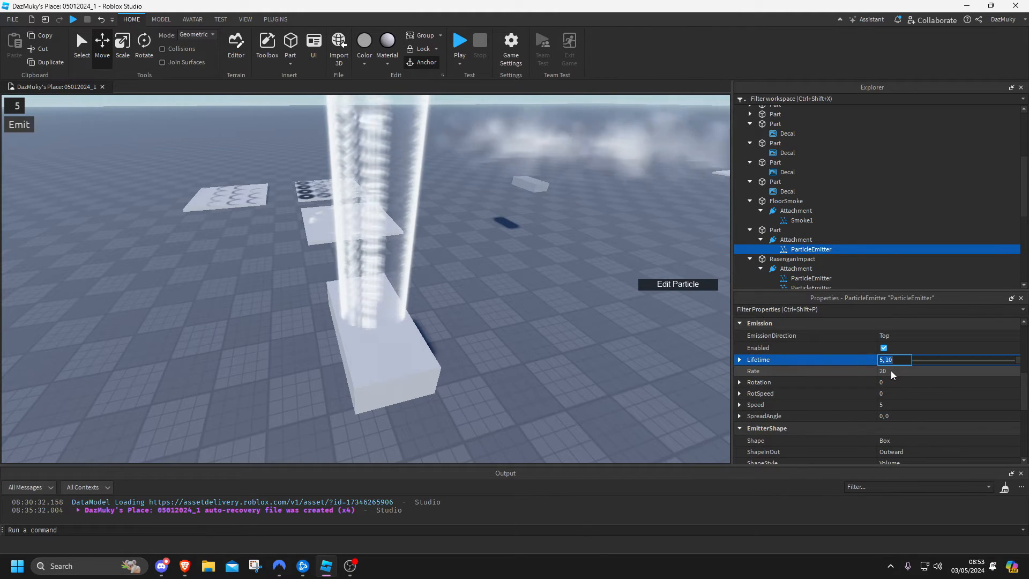
pyautogui.write('0.5')
pyautogui.press('Return')
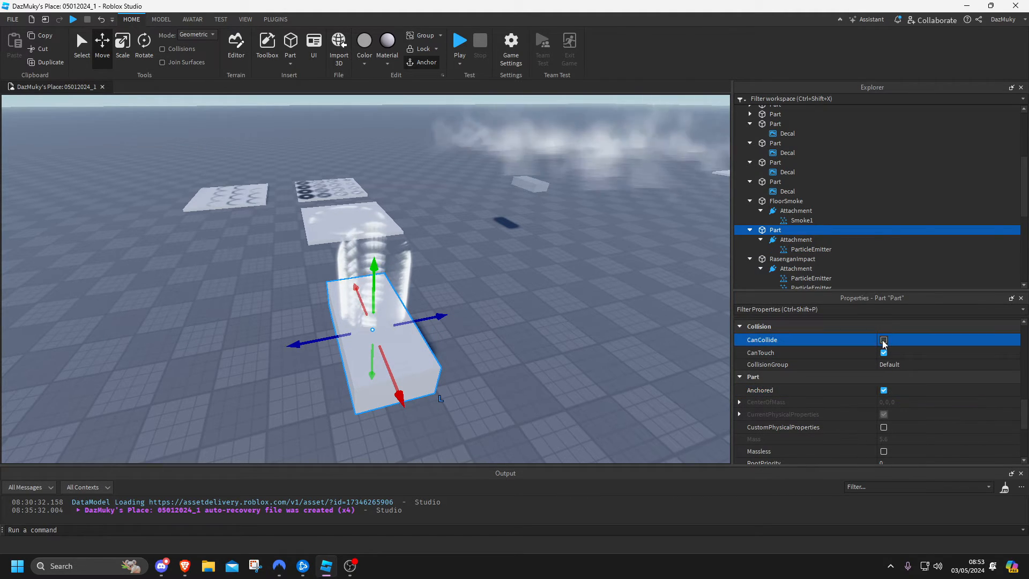
# Turn off CanCollide for the new part and set its Transparency to 1
pyautogui.click(883, 340)
pyautogui.scroll(1, 853, 371)
pyautogui.scroll(5, 834, 369)
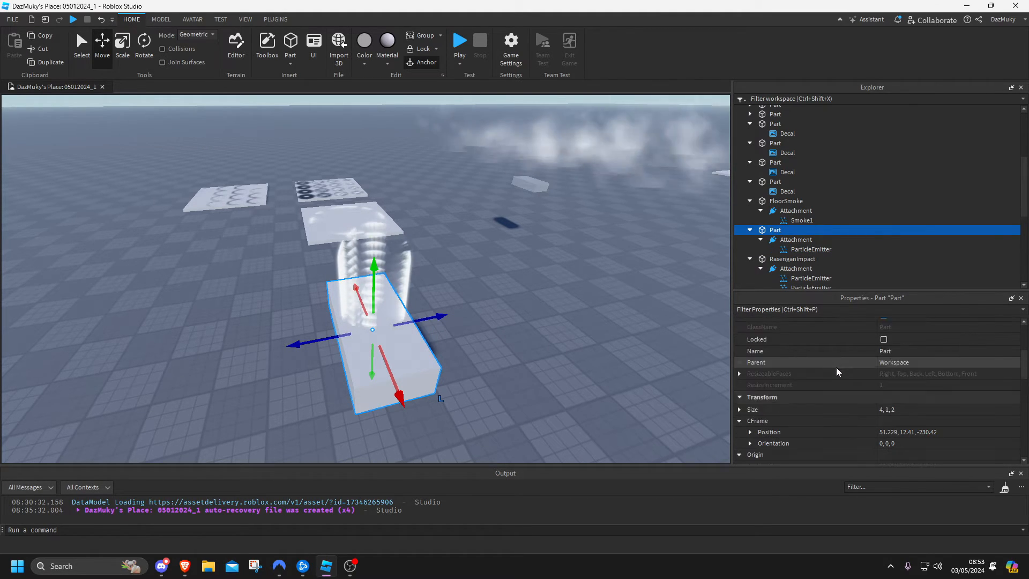
pyautogui.click(889, 411)
pyautogui.write('1')
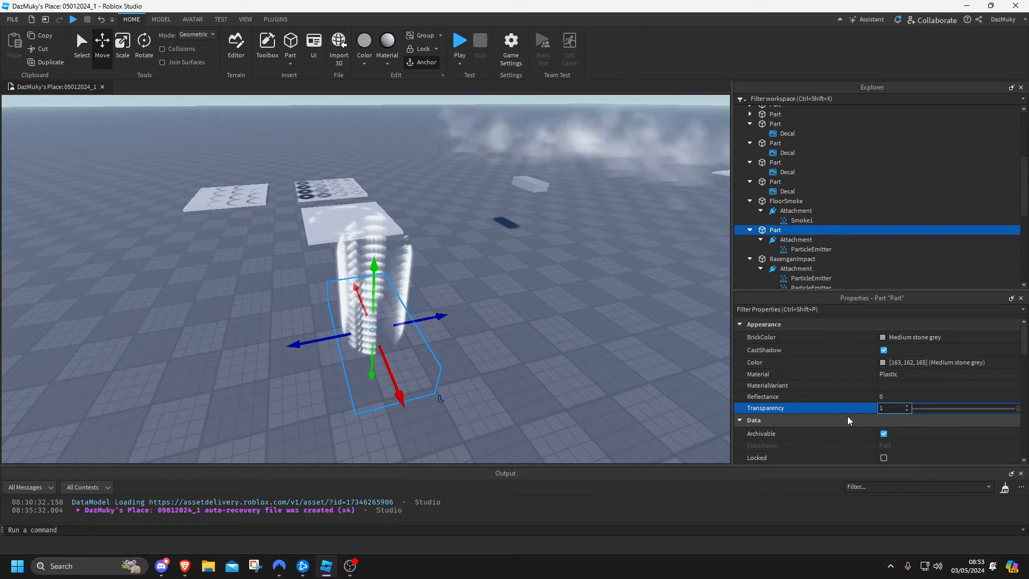
# Set the Speed of the new part's ParticleEmitter to 0.01
pyautogui.click(802, 249)
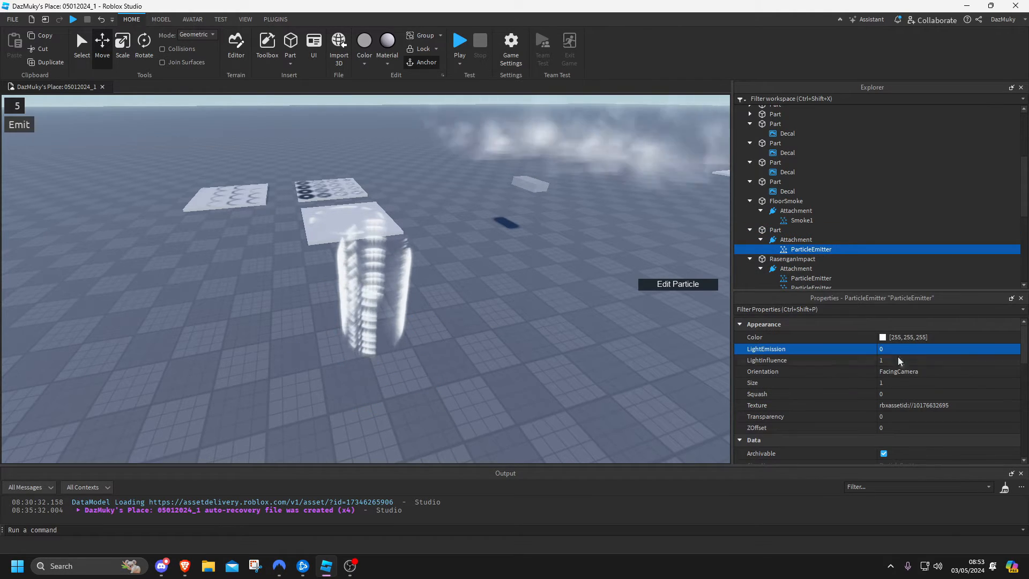
pyautogui.scroll(-5, 892, 397)
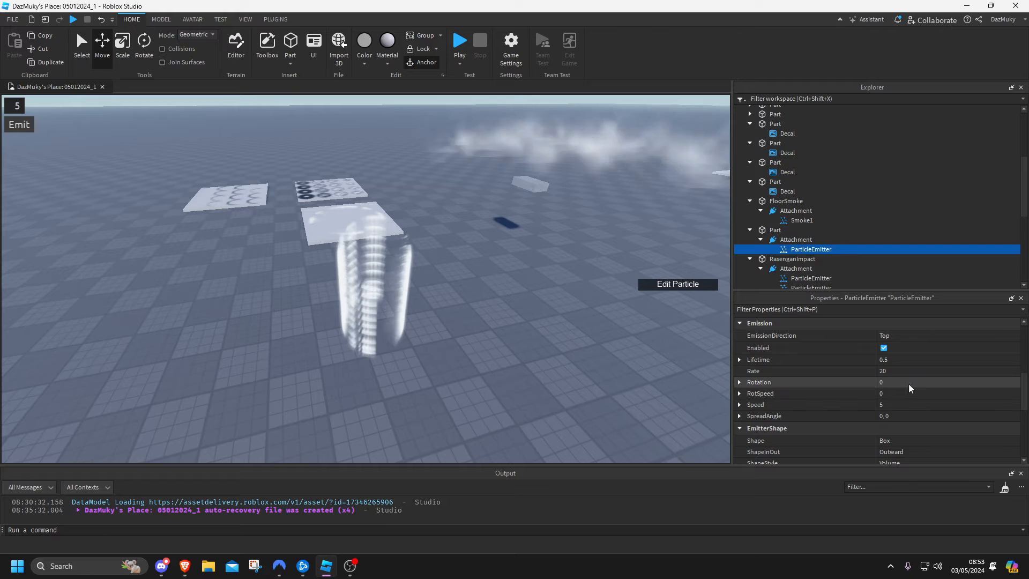
pyautogui.click(896, 405)
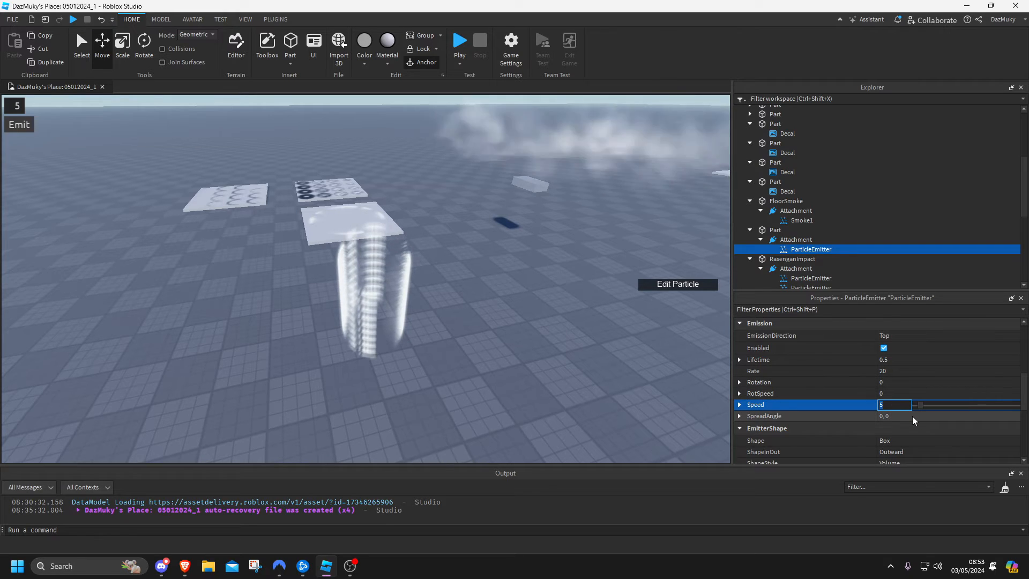
pyautogui.write('0.0')
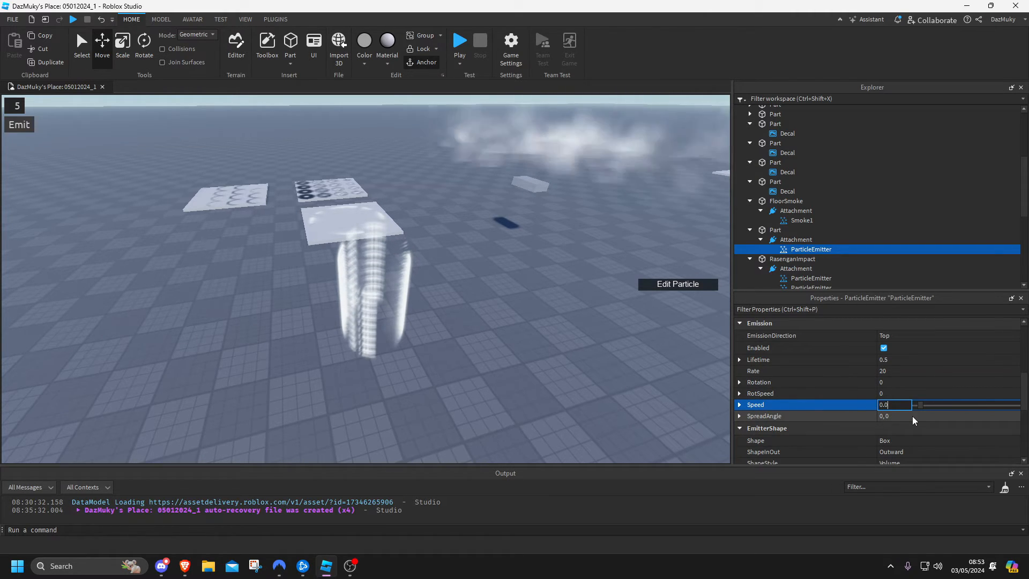
pyautogui.write('1')
pyautogui.press('Return')
pyautogui.press('e')
pyautogui.press('s')
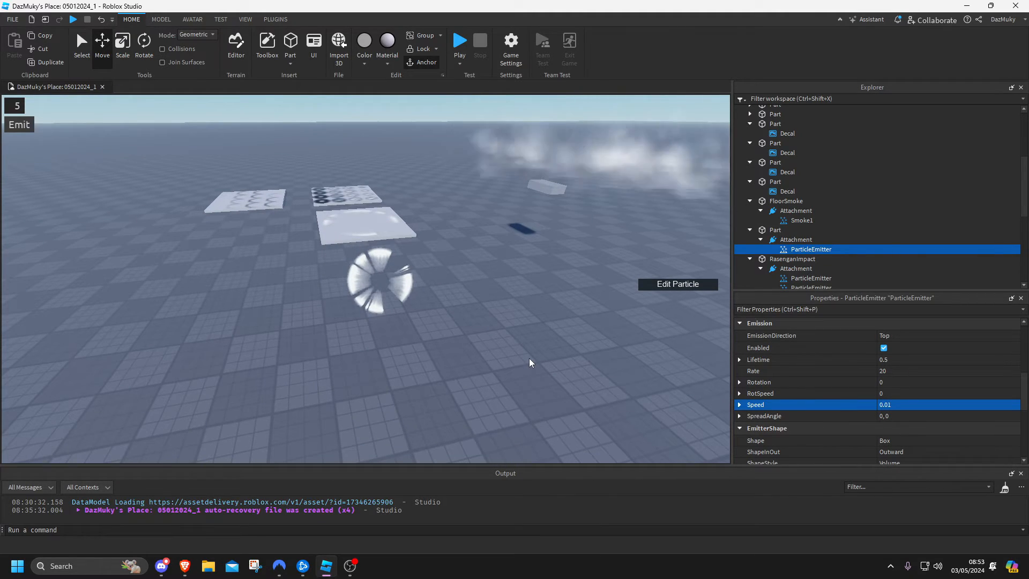
# Set the emitter's SpreadAngle to 360, 360
pyautogui.click(887, 419)
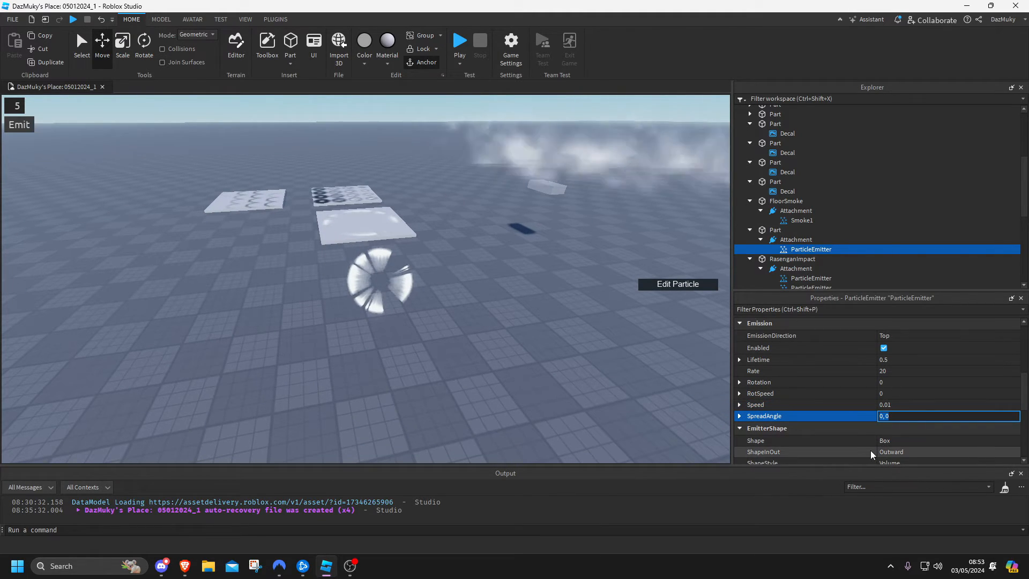
pyautogui.write('360, 360')
pyautogui.press('Return')
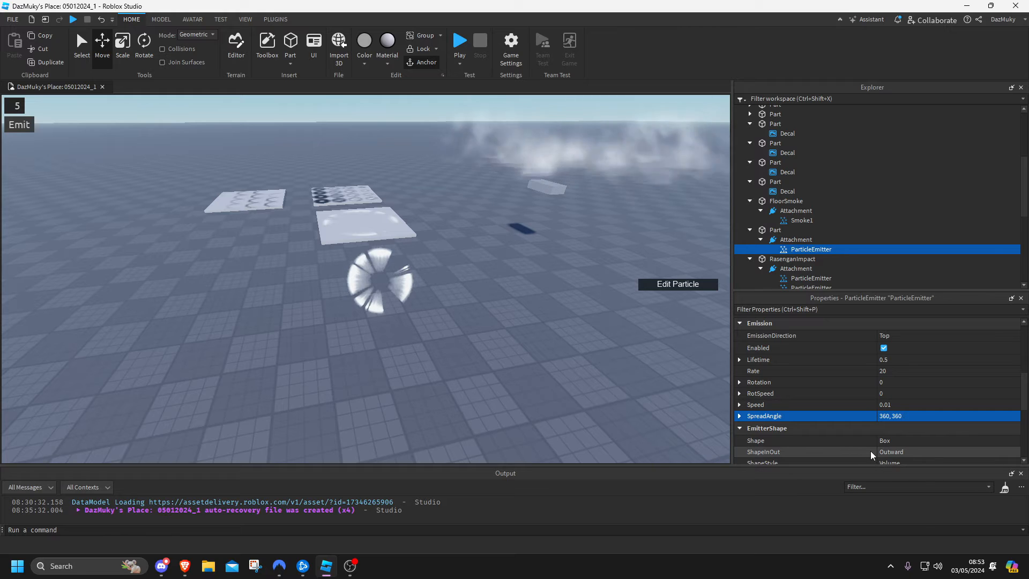
# Set the emitter's Orientation to VelocityPerpendicular and check the particles up close
pyautogui.scroll(5, 875, 428)
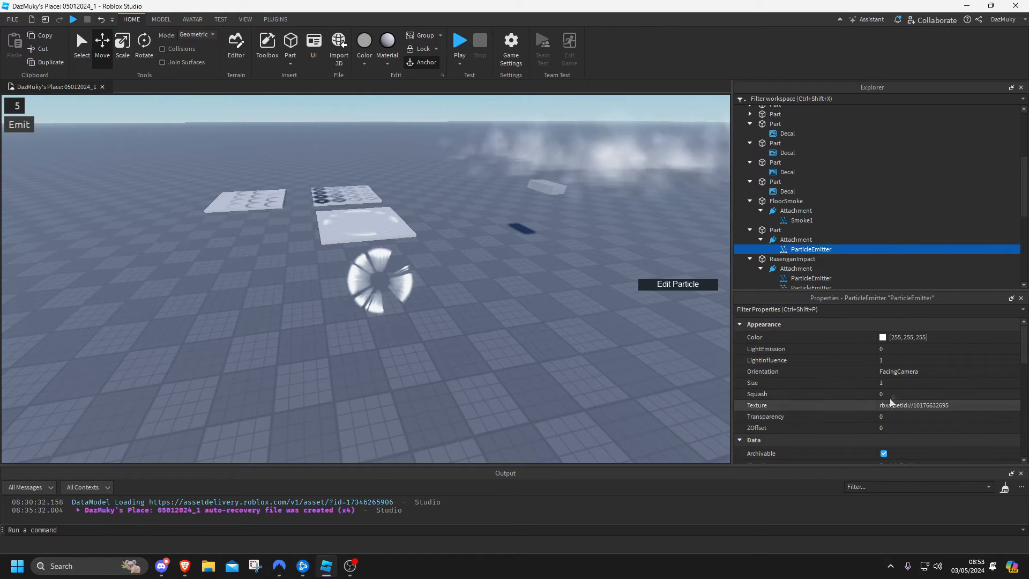
pyautogui.click(901, 371)
pyautogui.click(898, 404)
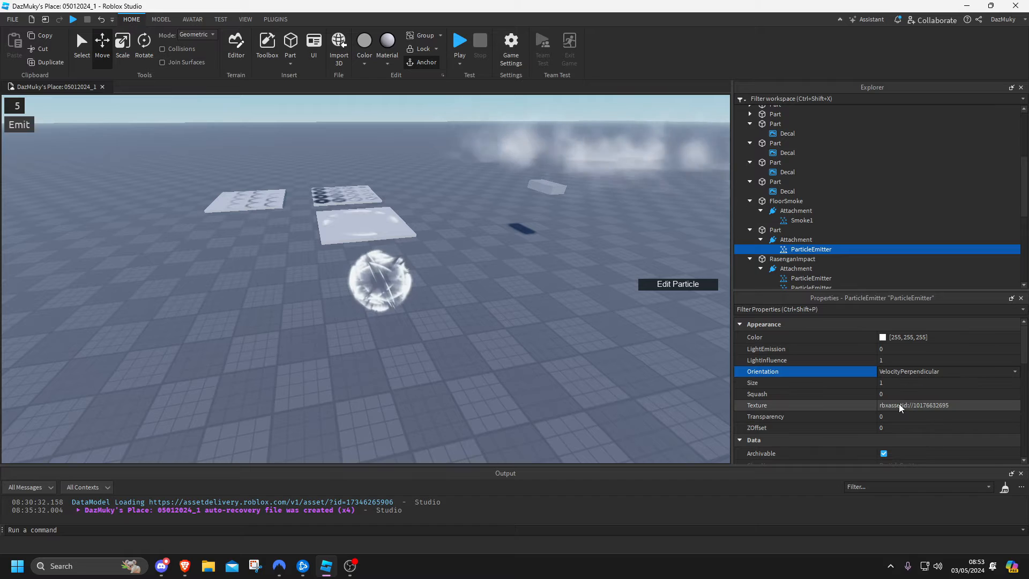
pyautogui.scroll(2, 540, 338)
pyautogui.scroll(-1, 539, 339)
pyautogui.rightClick(540, 339)
# Try the VelocityParallel orientation on the emitter and restore VelocityPerpendicular
pyautogui.click(907, 371)
pyautogui.click(906, 371)
pyautogui.click(905, 397)
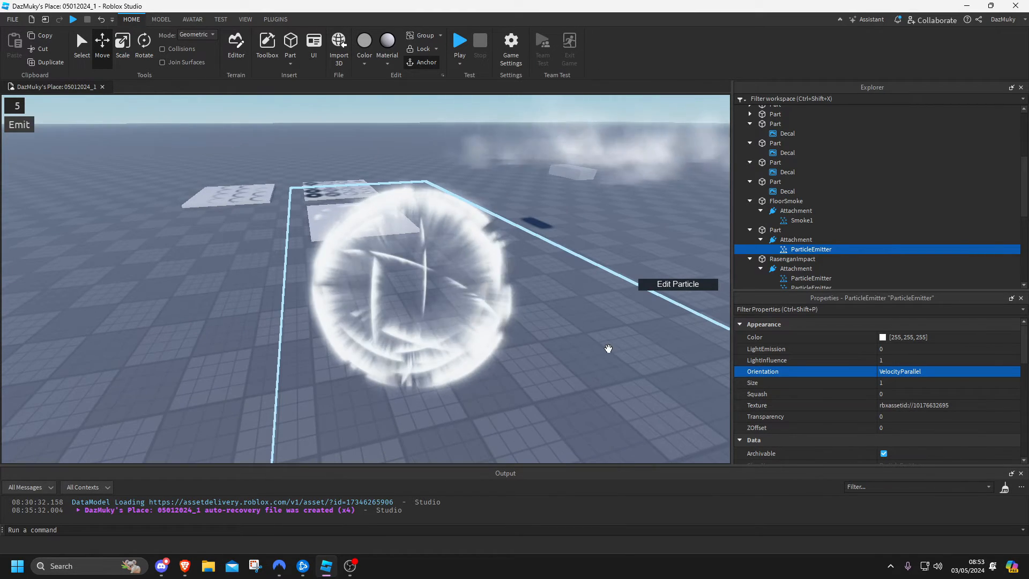
pyautogui.click(907, 373)
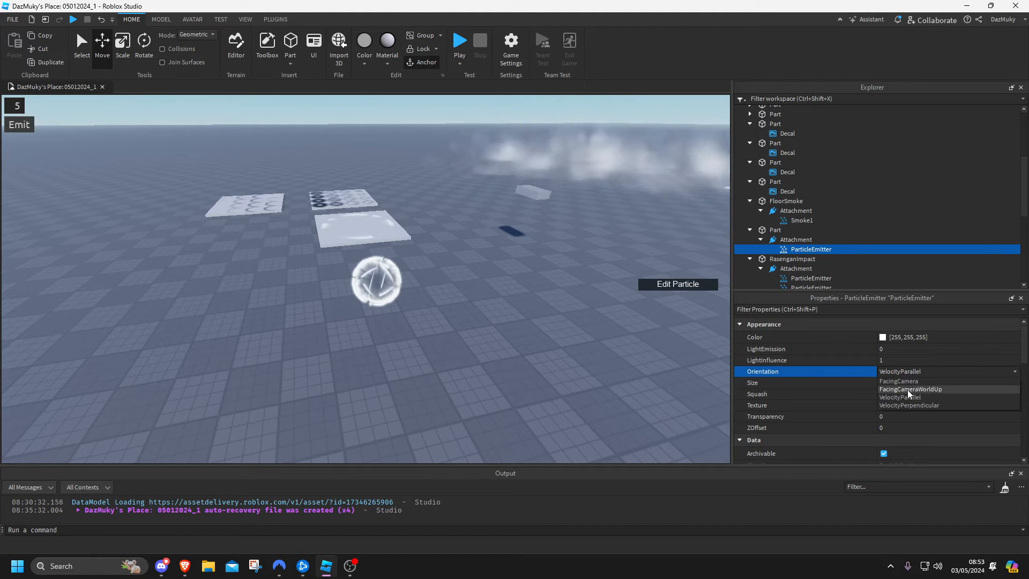
pyautogui.scroll(2, 519, 342)
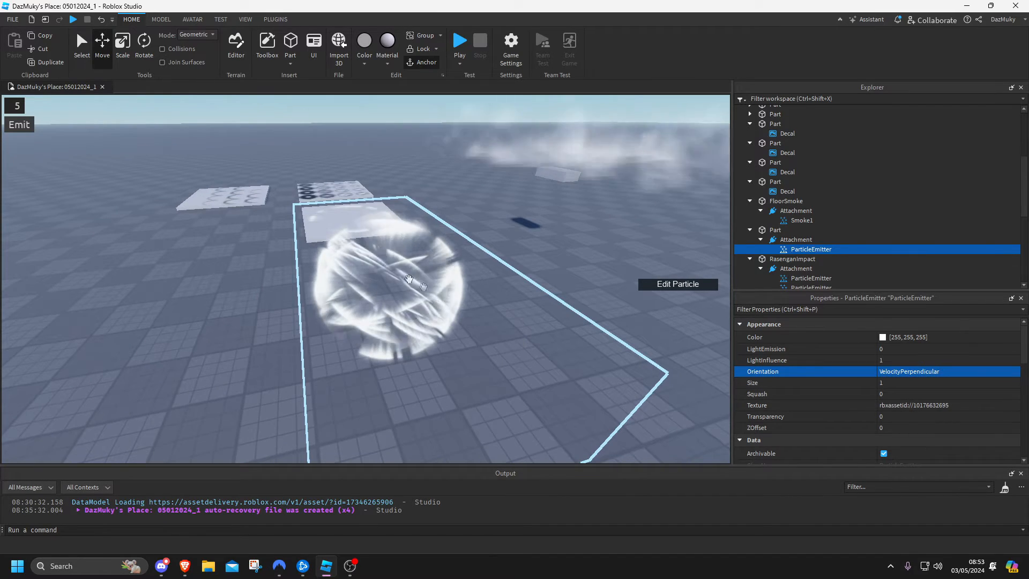
pyautogui.scroll(-2, 480, 329)
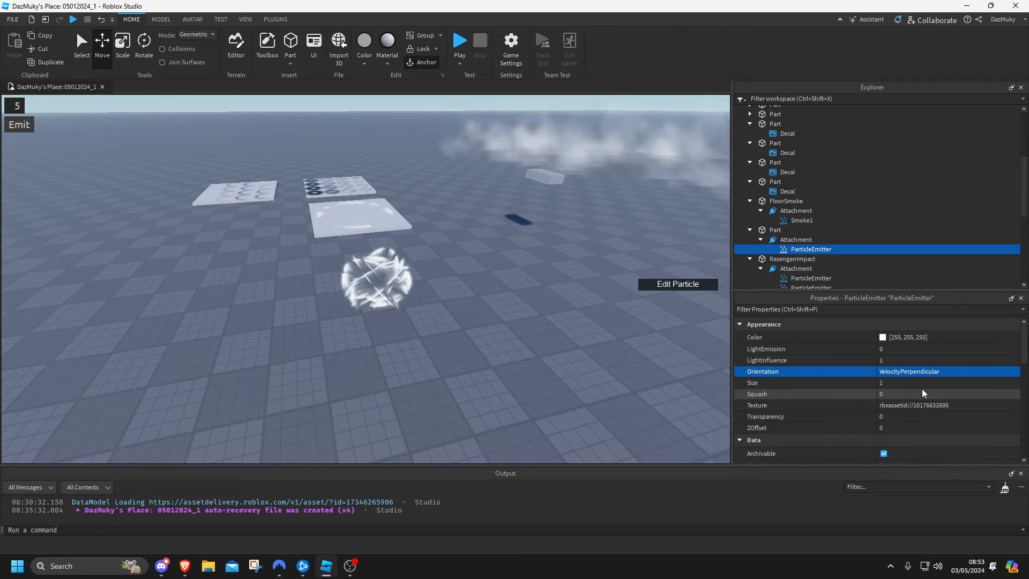
# Shape the emitter's Size curve to grow from 0 at the start to about 7.39 at the end
pyautogui.click(1009, 387)
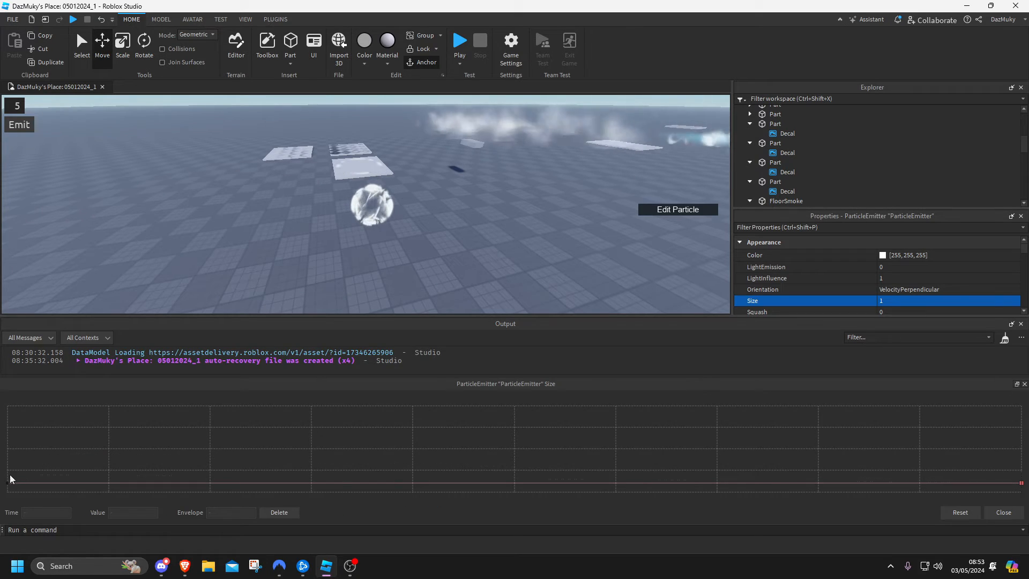
pyautogui.click(1021, 484)
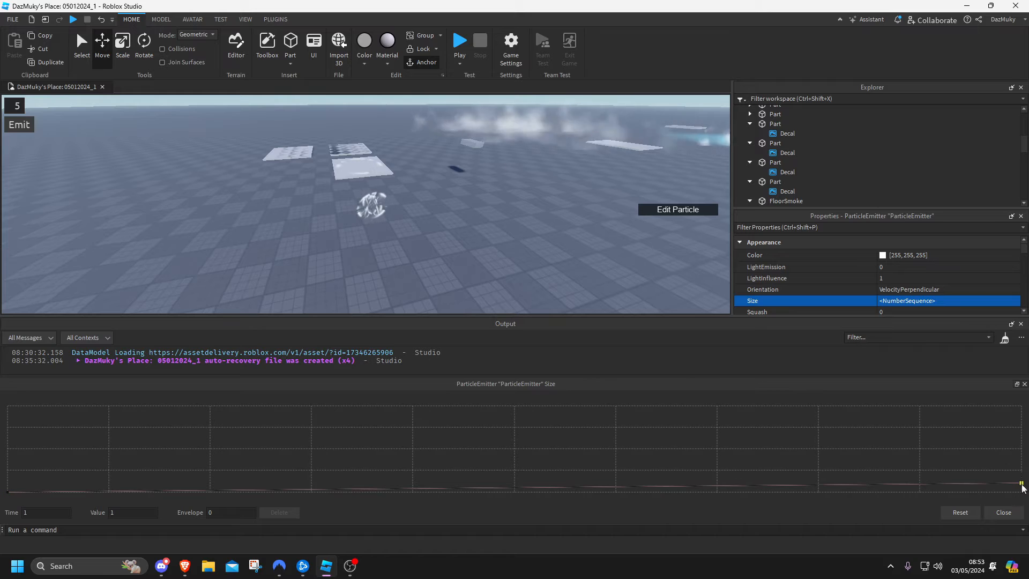
pyautogui.moveTo(1023, 463); pyautogui.dragTo(1021, 428)
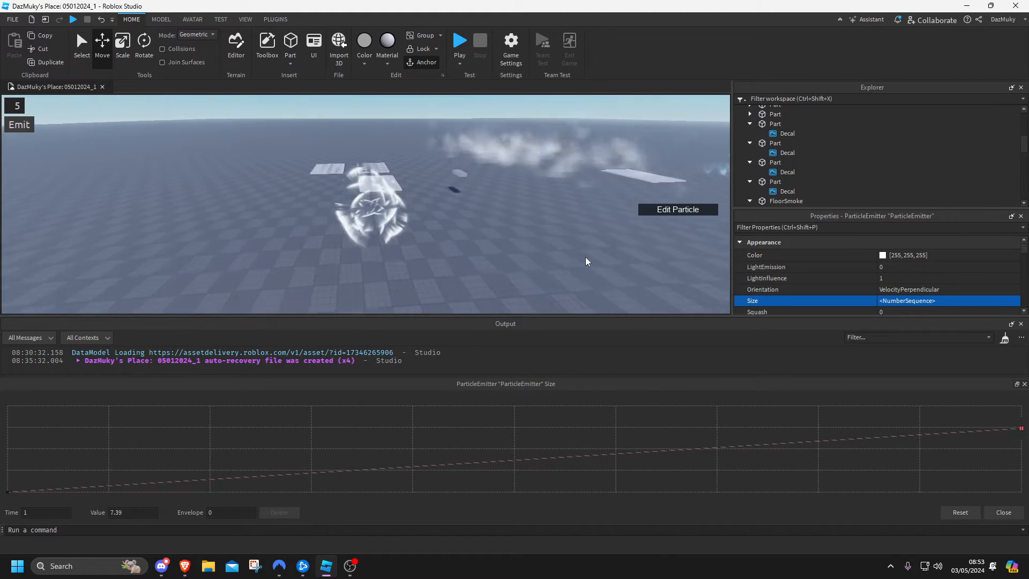
pyautogui.click(1002, 512)
# Raise the end value of the emitter's Size curve to about 17.27 with the particle editing plugin
pyautogui.click(650, 284)
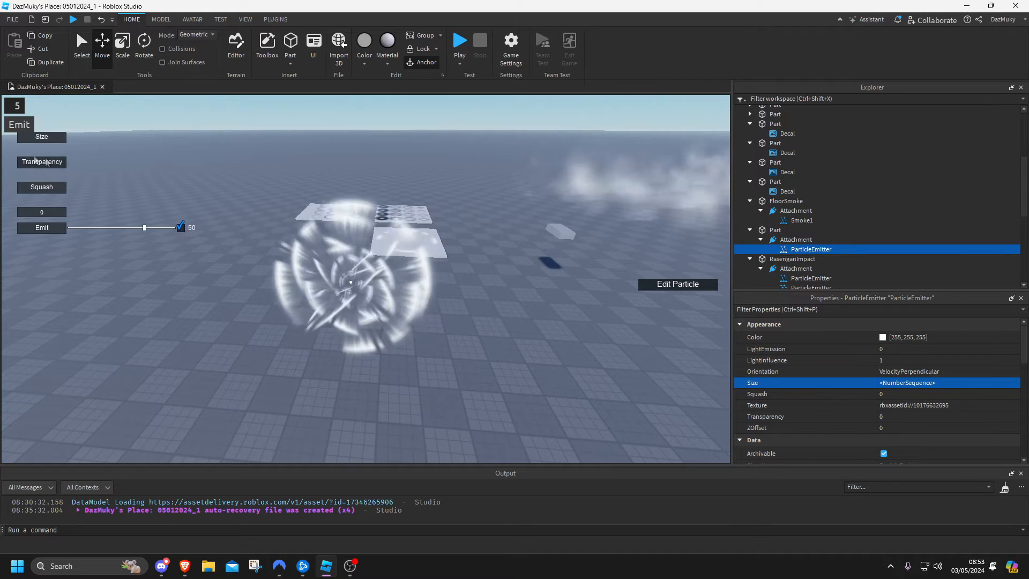
pyautogui.click(42, 137)
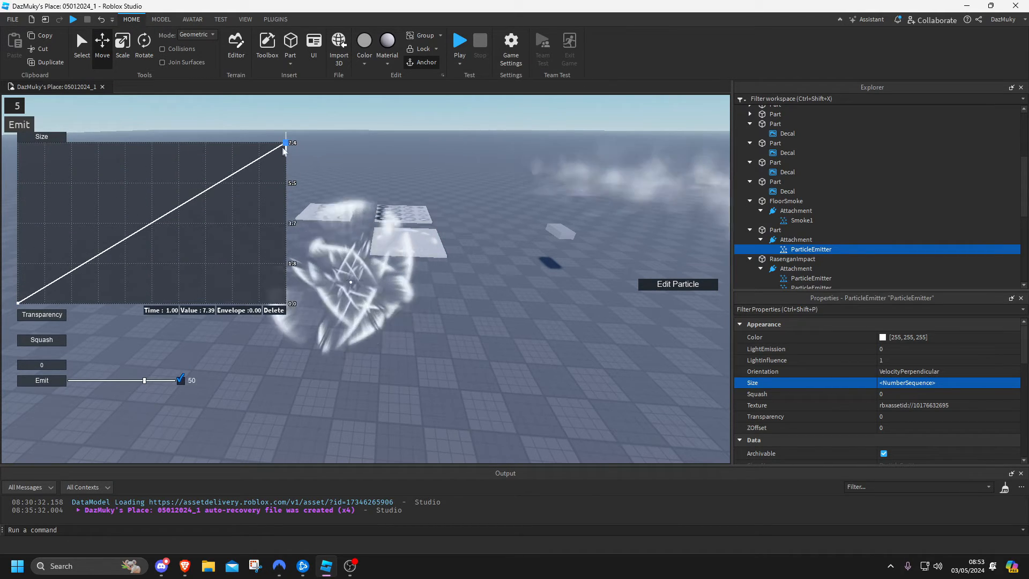
pyautogui.moveTo(293, 130)
pyautogui.mouseDown()
pyautogui.moveTo(295, 118)
pyautogui.moveTo(299, 127)
pyautogui.mouseUp()
pyautogui.moveTo(360, 234); pyautogui.dragTo(379, 250, button='right')
pyautogui.scroll(-1, 379, 249)
pyautogui.press('a')
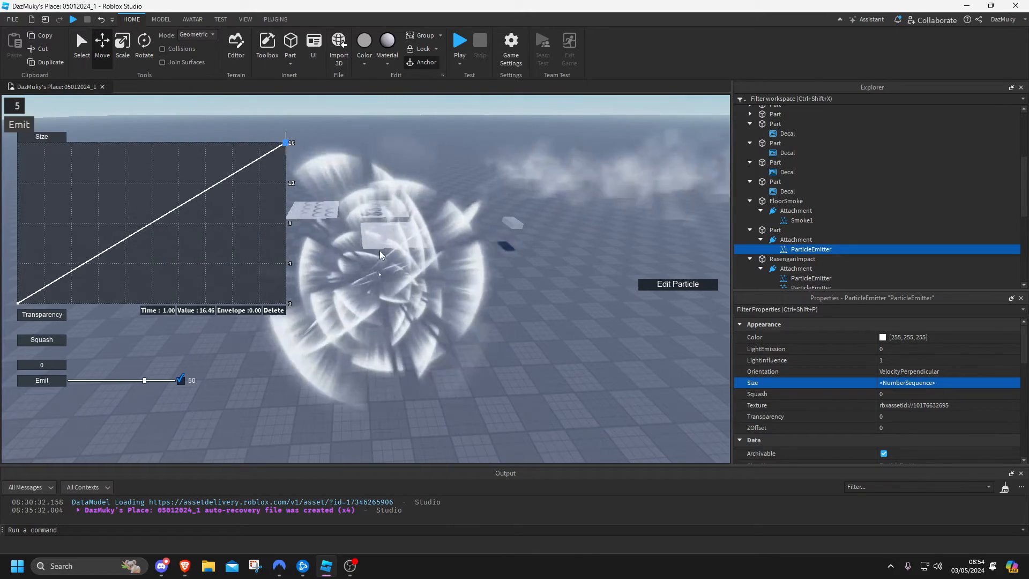
pyautogui.moveTo(284, 143); pyautogui.dragTo(290, 136)
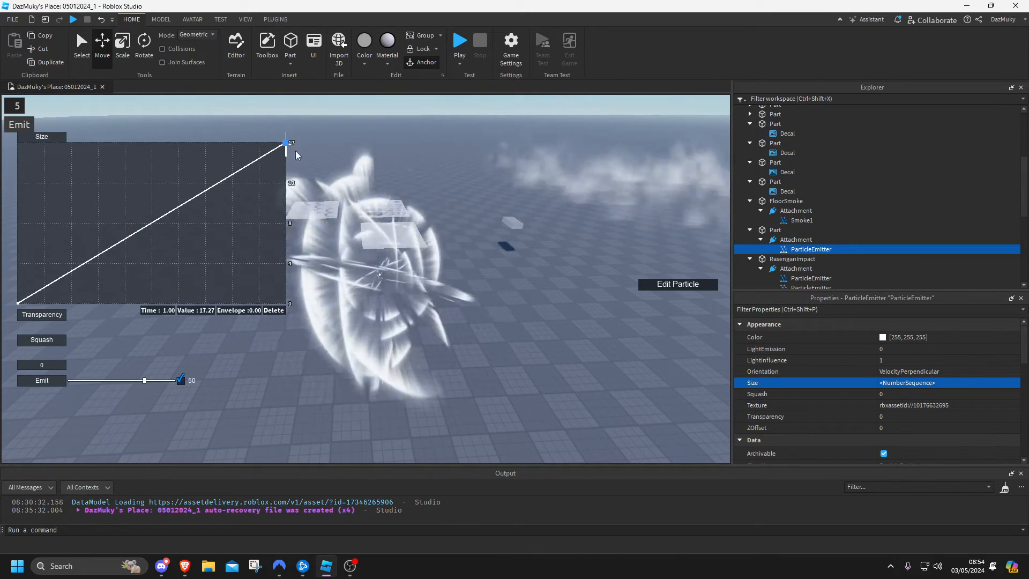
pyautogui.click(656, 284)
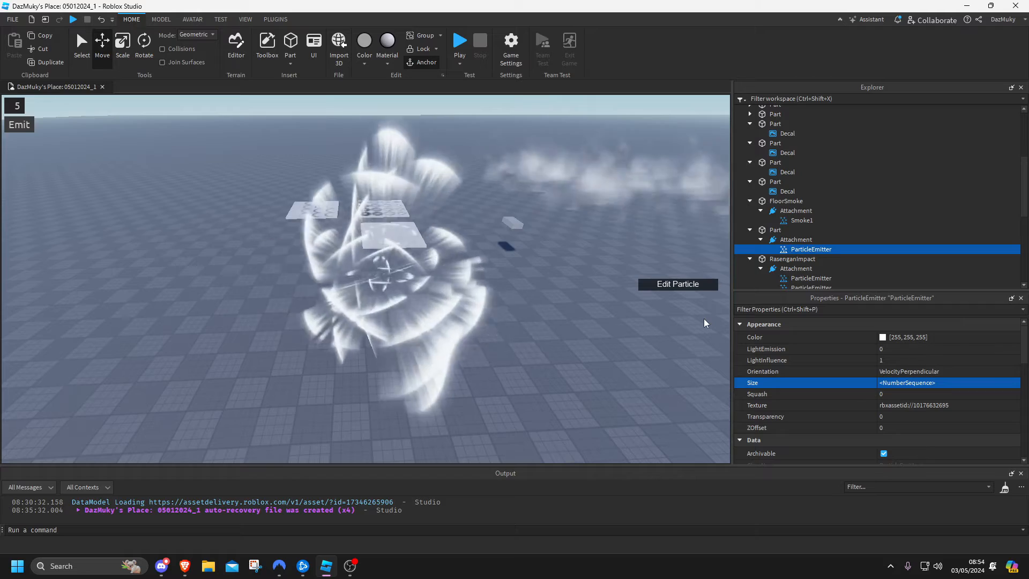
# Shape the emitter's Transparency curve from 1 at the start to 0 at about a quarter of the lifetime and 1 at the end
pyautogui.scroll(-2, 904, 387)
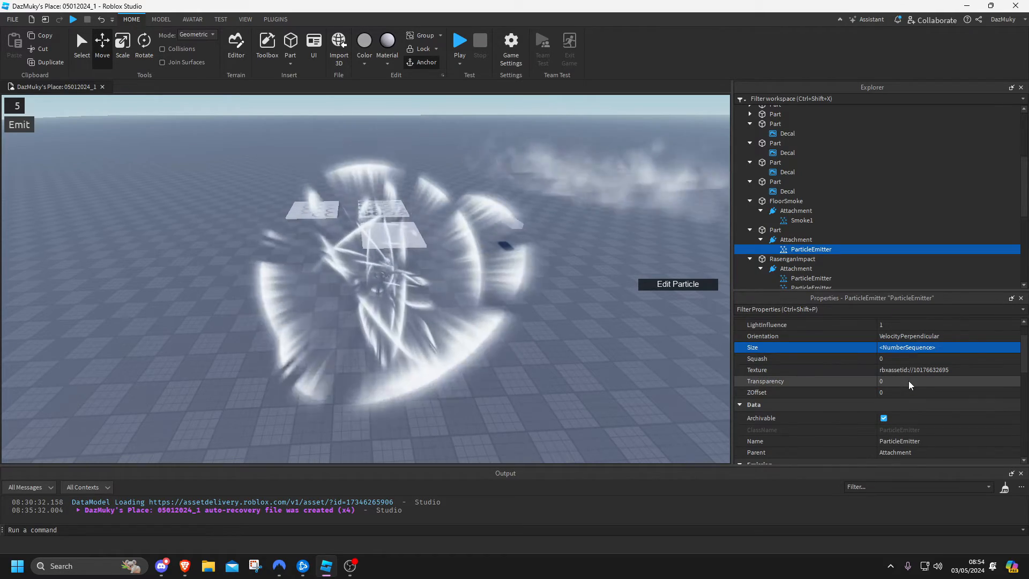
pyautogui.click(908, 381)
pyautogui.click(1012, 381)
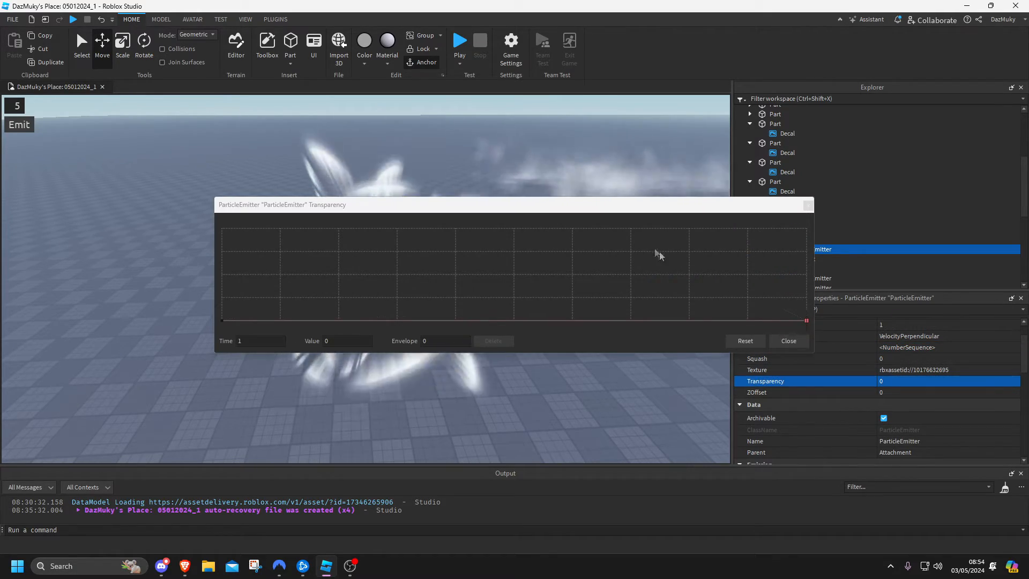
pyautogui.moveTo(615, 206); pyautogui.dragTo(681, 328)
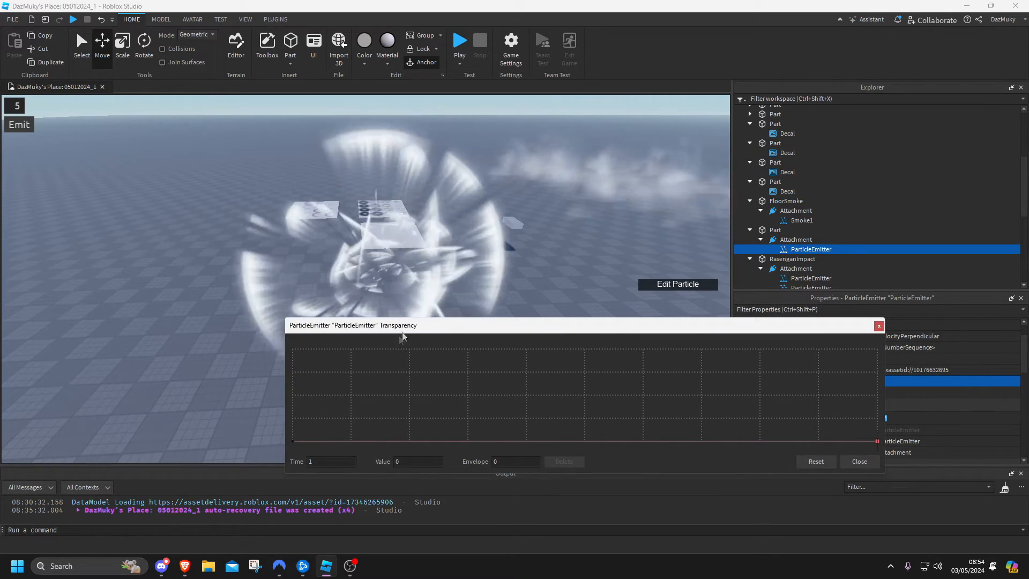
pyautogui.moveTo(682, 329); pyautogui.dragTo(759, 378)
pyautogui.moveTo(370, 489); pyautogui.dragTo(378, 398)
pyautogui.moveTo(483, 415); pyautogui.dragTo(523, 492)
pyautogui.moveTo(954, 489); pyautogui.dragTo(962, 393)
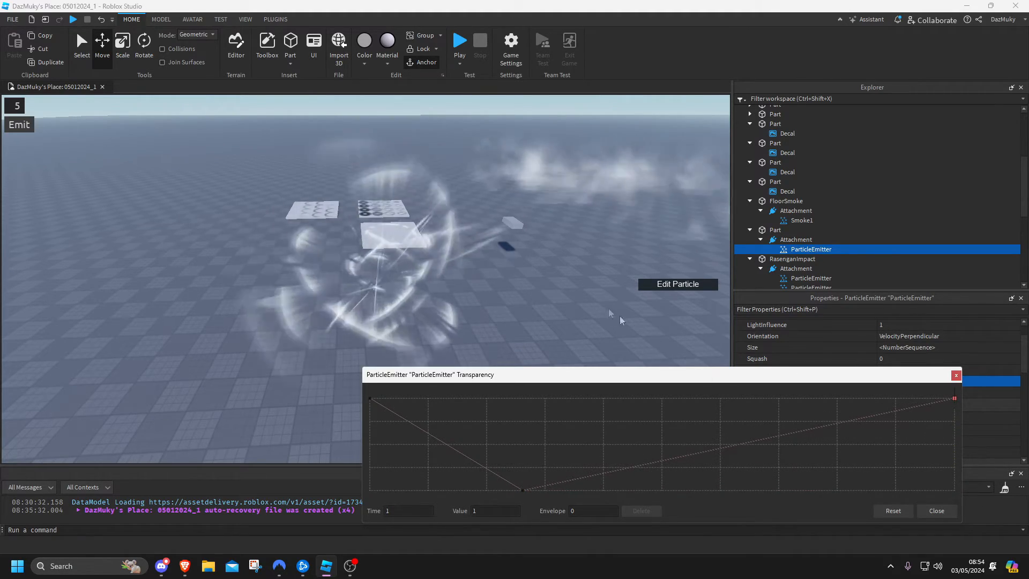
# Add a Transparency point with value 0 at about 0.7 of the lifetime so the particles stay opaque through the middle
pyautogui.click(630, 475)
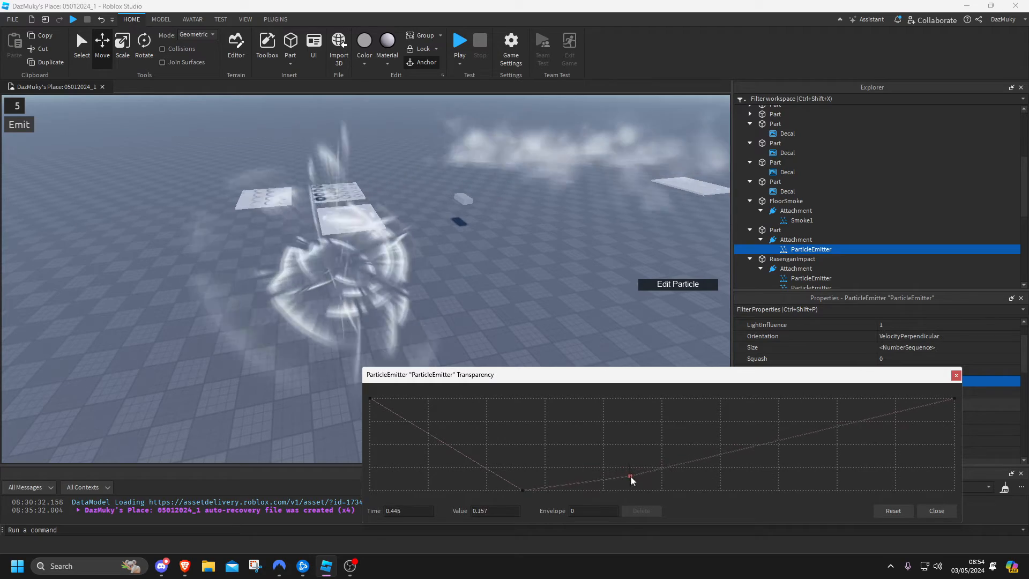
pyautogui.moveTo(630, 476); pyautogui.dragTo(660, 486)
pyautogui.moveTo(725, 504); pyautogui.dragTo(779, 502)
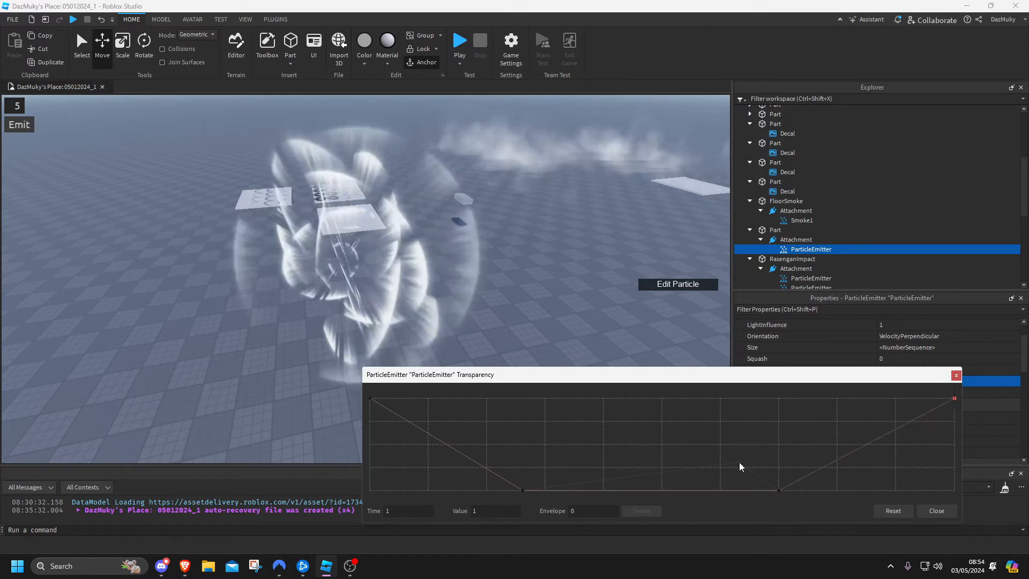
pyautogui.click(928, 509)
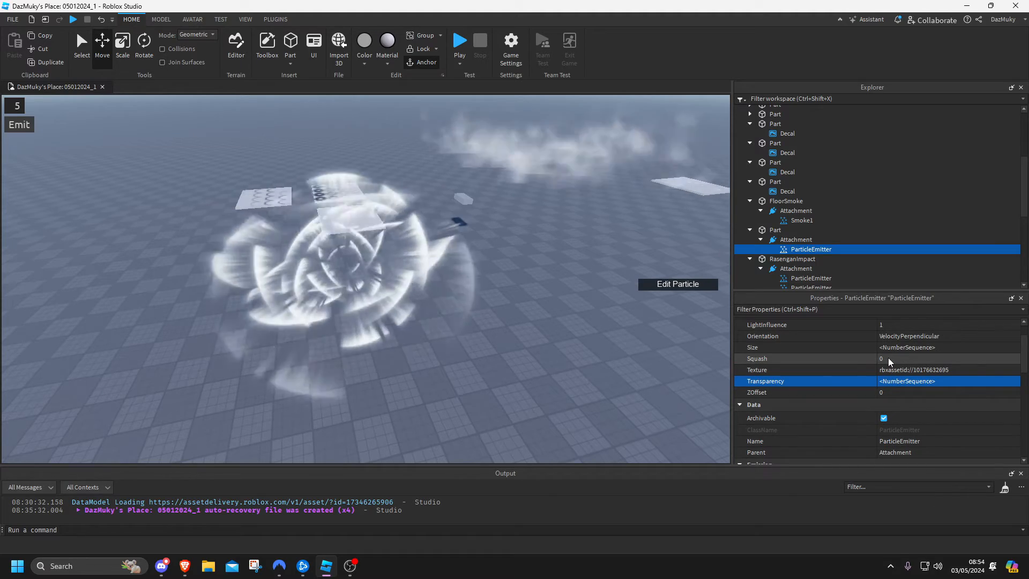
# Set the emitter's LightEmission to 1
pyautogui.scroll(-4, 889, 357)
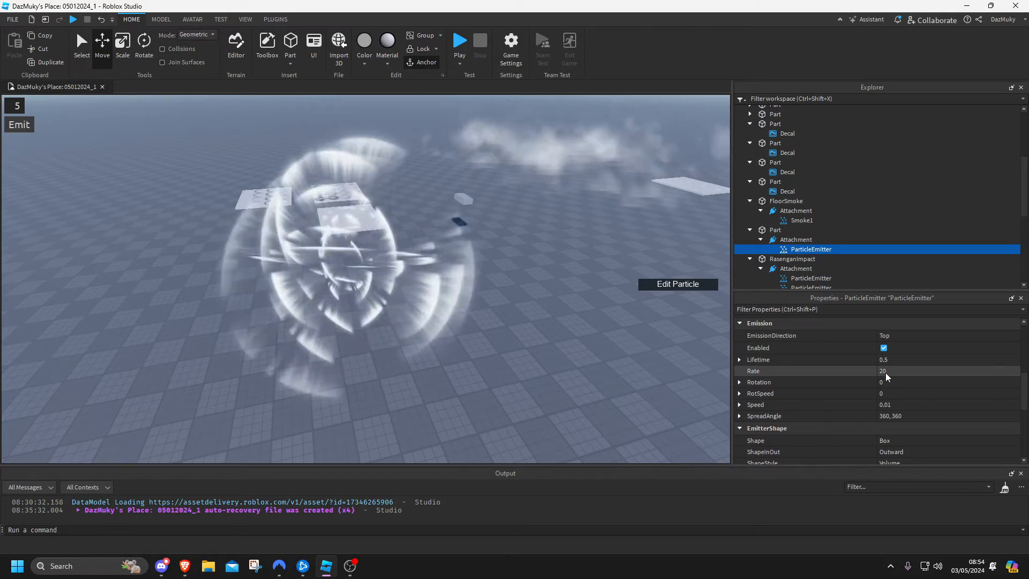
pyautogui.scroll(4, 884, 375)
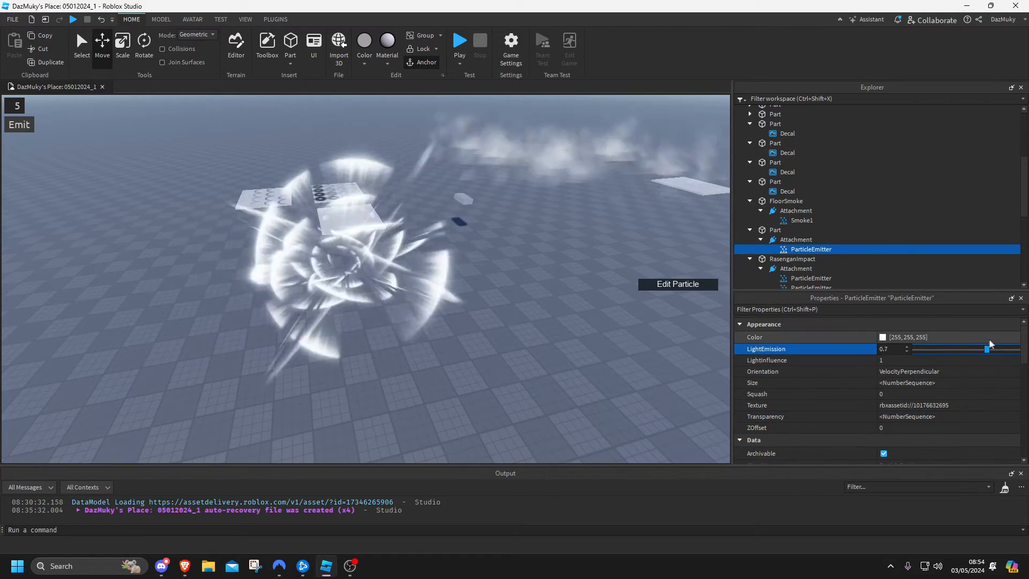
pyautogui.moveTo(1008, 337); pyautogui.dragTo(1025, 336)
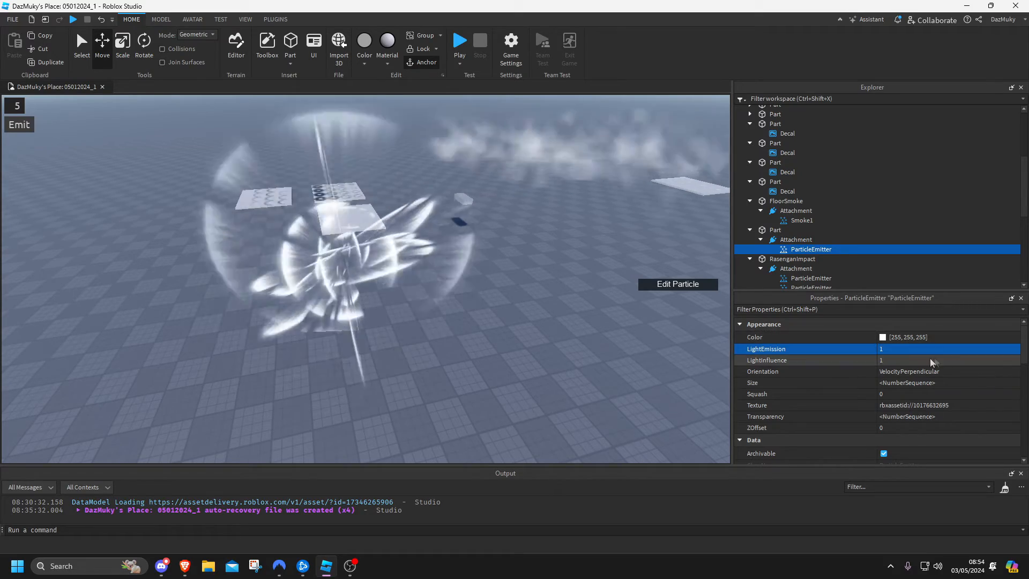
# Compare with the existing Rasengan and set the start color of the new part's emitter gradient to blue #1453ff
pyautogui.moveTo(594, 317); pyautogui.dragTo(595, 317, button='right')
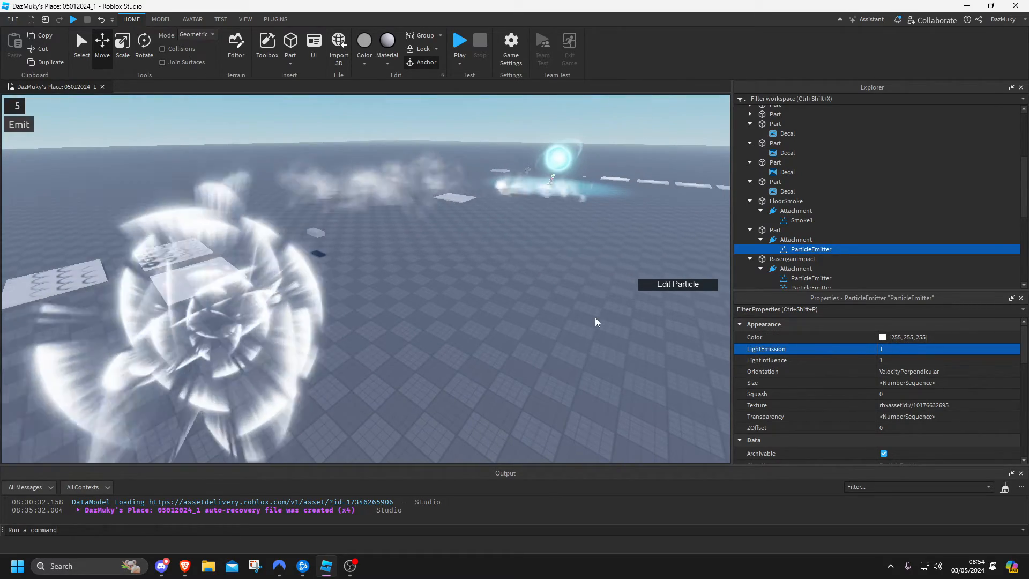
pyautogui.click(557, 160)
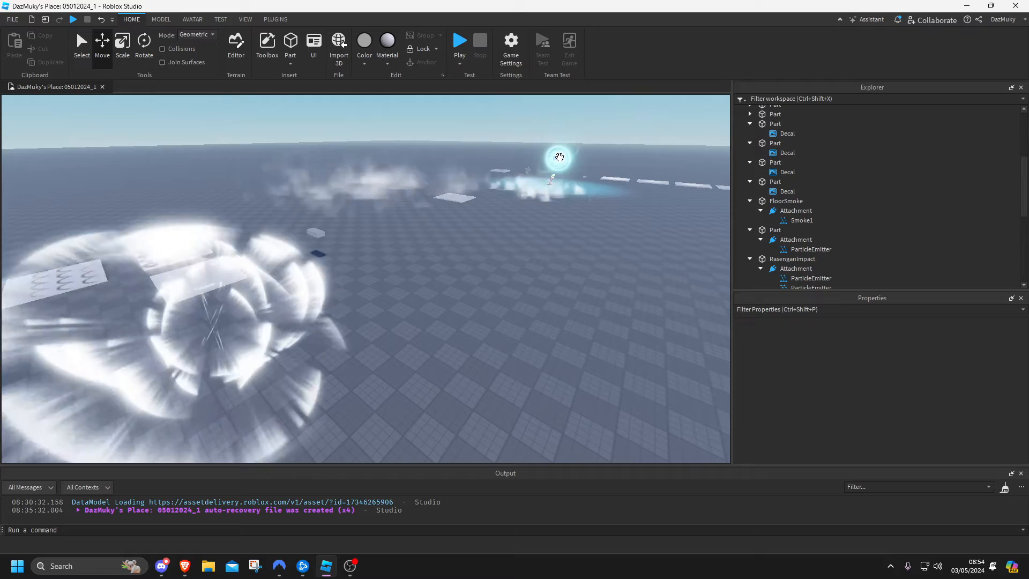
pyautogui.moveTo(472, 255); pyautogui.dragTo(473, 255, button='right')
pyautogui.click(388, 280)
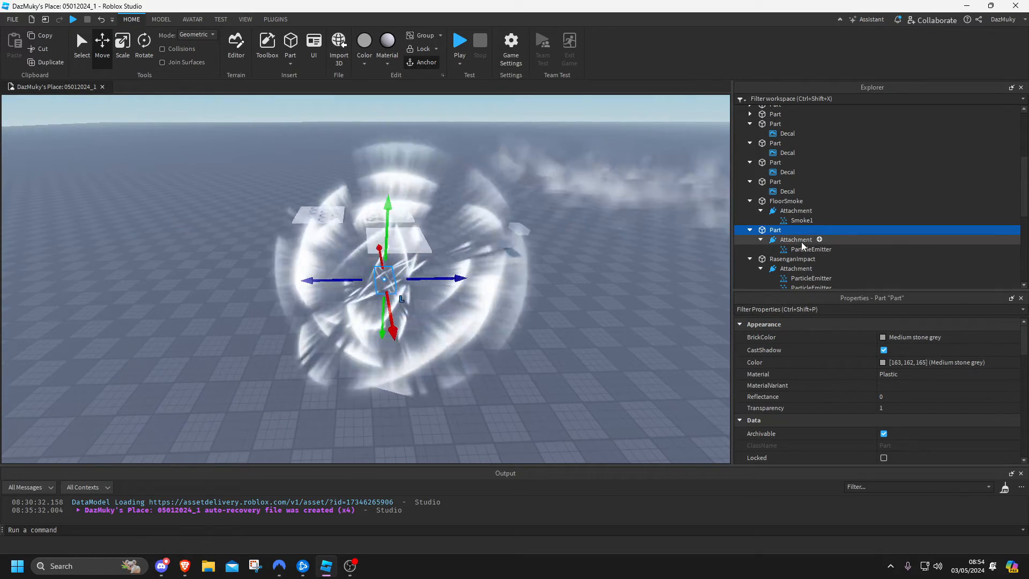
pyautogui.click(806, 249)
pyautogui.click(902, 338)
pyautogui.click(1014, 337)
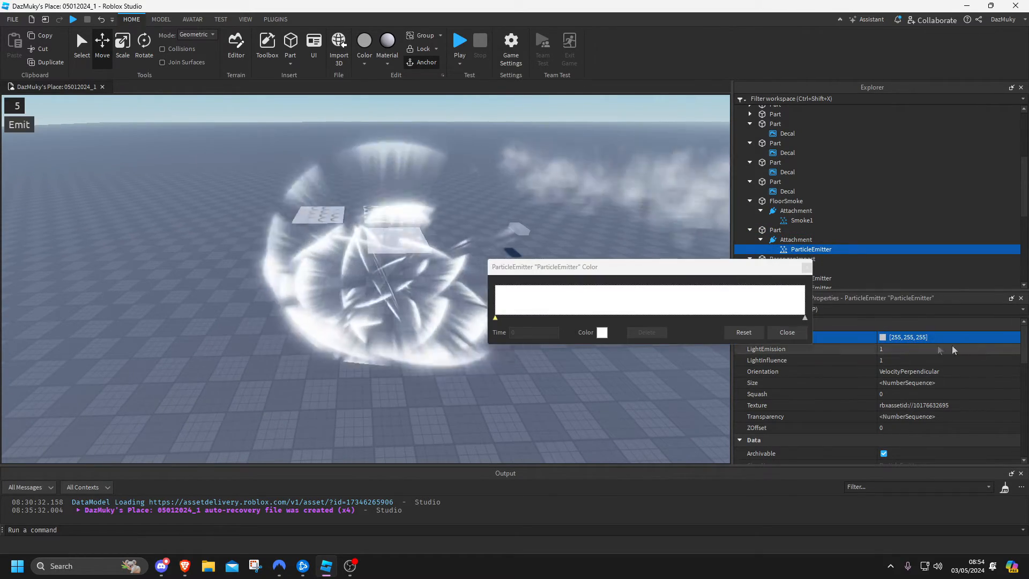
pyautogui.moveTo(633, 272); pyautogui.dragTo(690, 273)
pyautogui.click(657, 333)
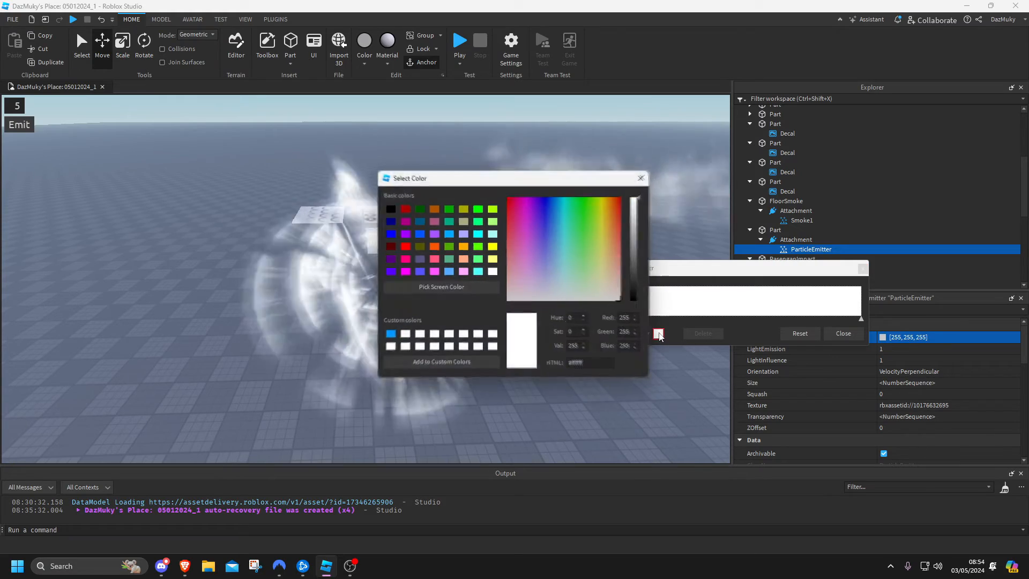
pyautogui.moveTo(552, 176); pyautogui.dragTo(702, 226)
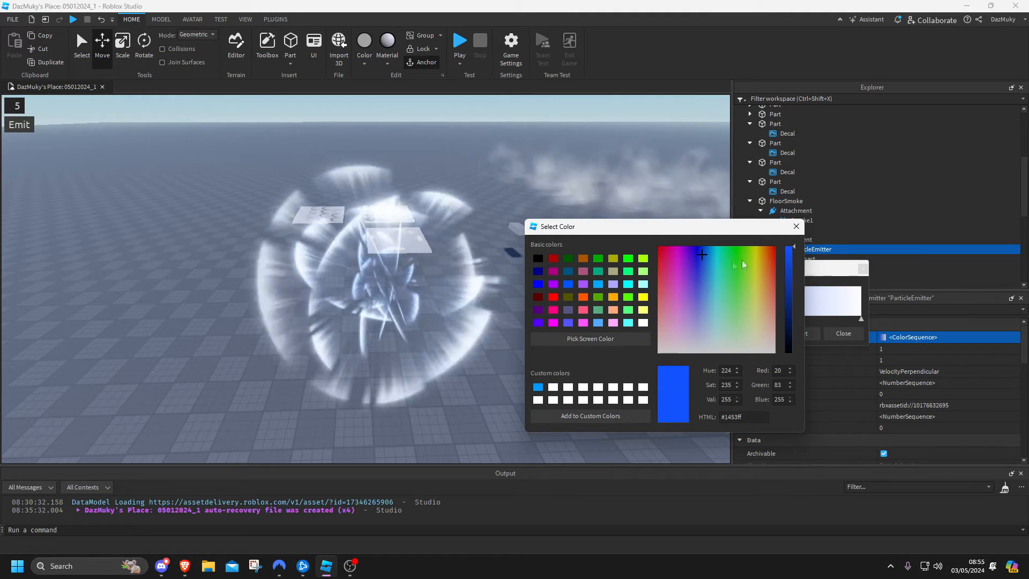
pyautogui.click(795, 229)
# Set the end color of the emitter's gradient to pale blue #c1f4ff and close the color editor
pyautogui.click(861, 319)
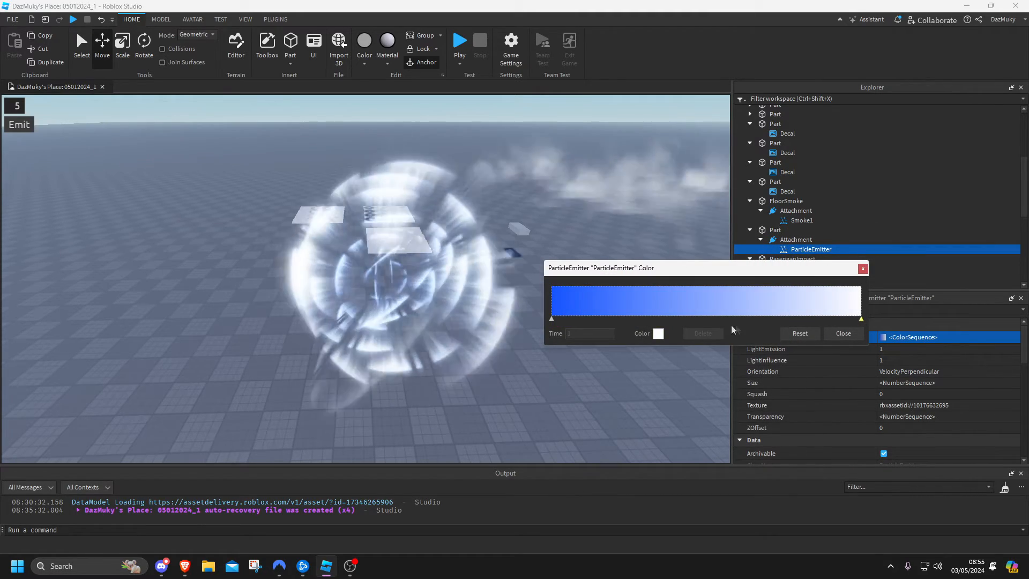
pyautogui.click(658, 334)
pyautogui.moveTo(589, 175); pyautogui.dragTo(736, 190)
pyautogui.moveTo(696, 228); pyautogui.dragTo(709, 292)
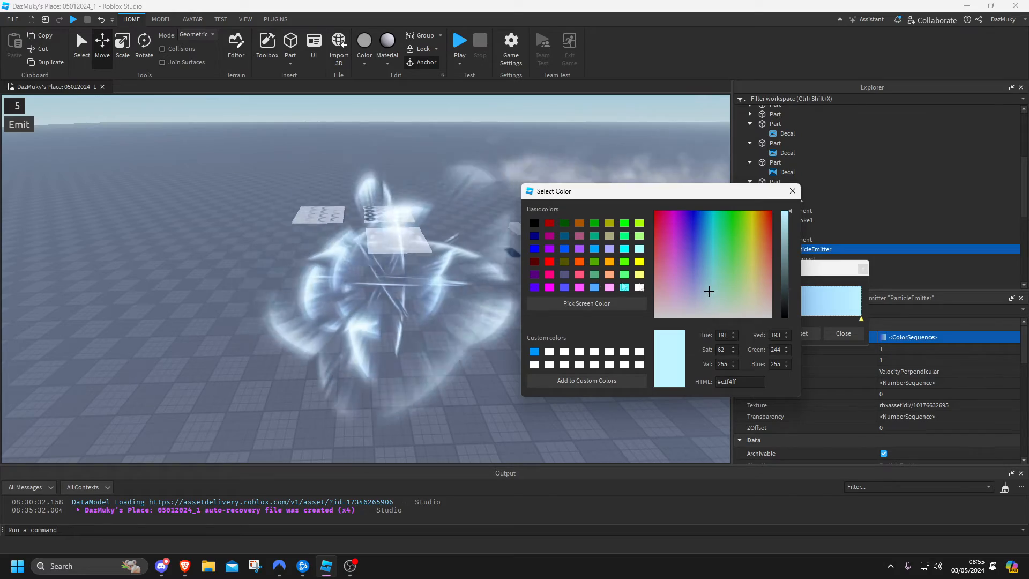
pyautogui.moveTo(458, 288); pyautogui.dragTo(458, 289, button='right')
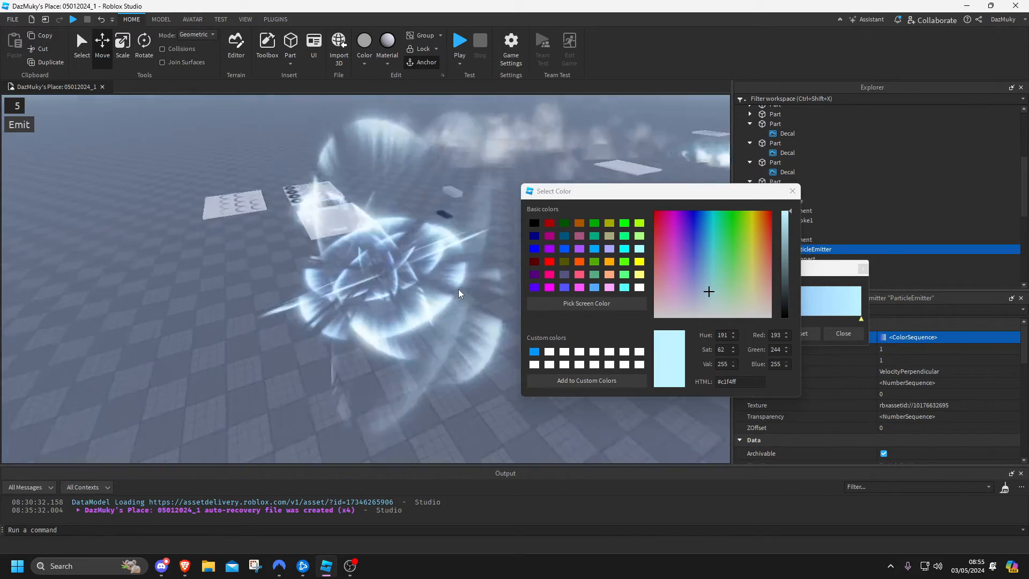
pyautogui.click(791, 190)
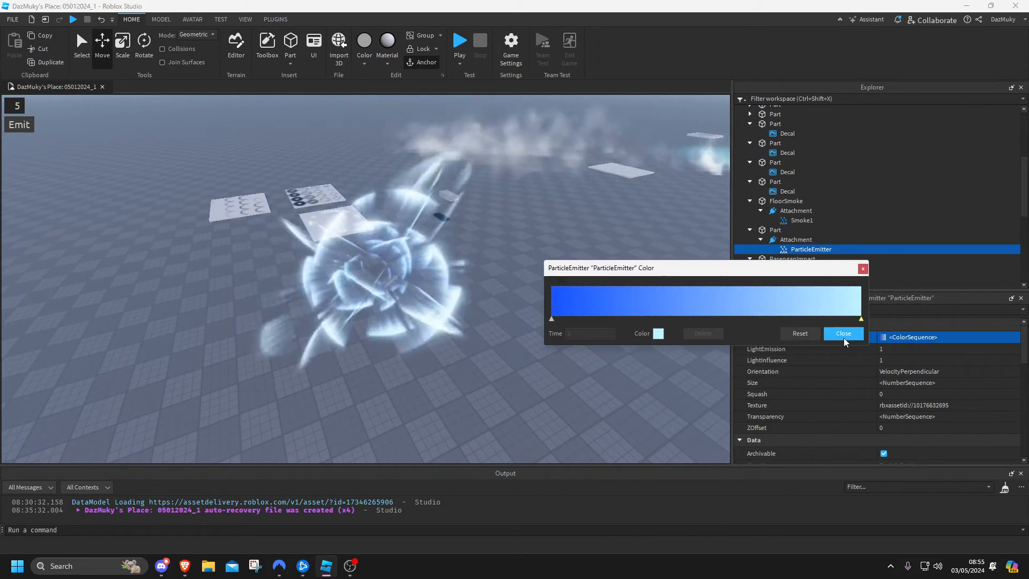
pyautogui.click(843, 333)
# Disable and re-enable the emitter to check how the burst starts
pyautogui.scroll(-1, 653, 305)
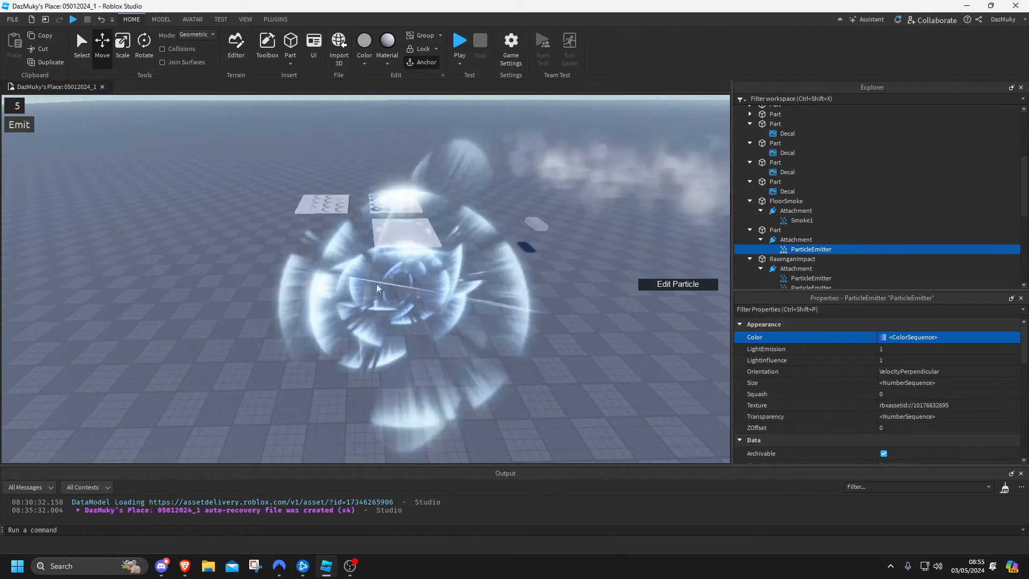
pyautogui.scroll(-3, 881, 359)
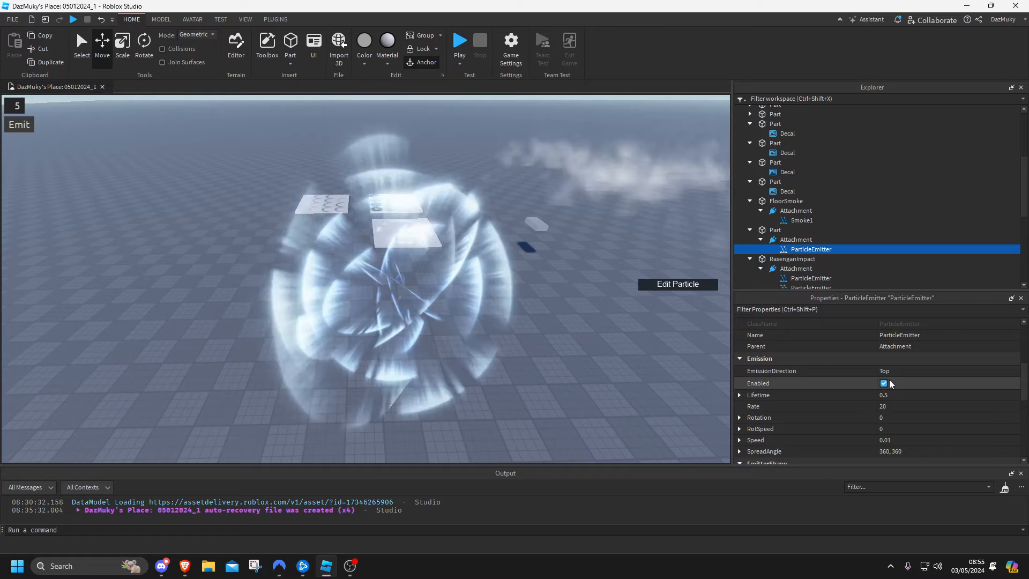
pyautogui.click(884, 382)
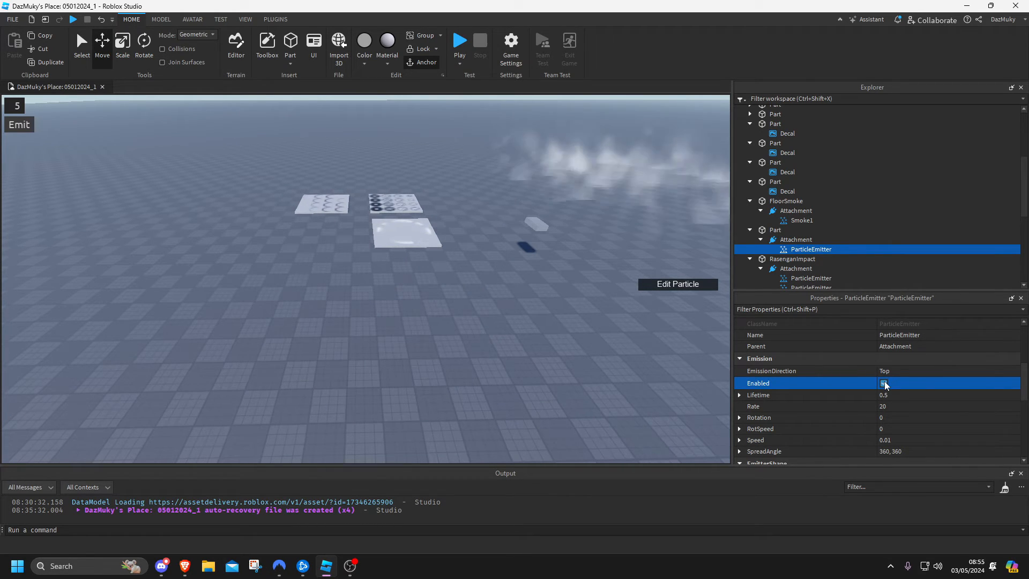
pyautogui.click(884, 383)
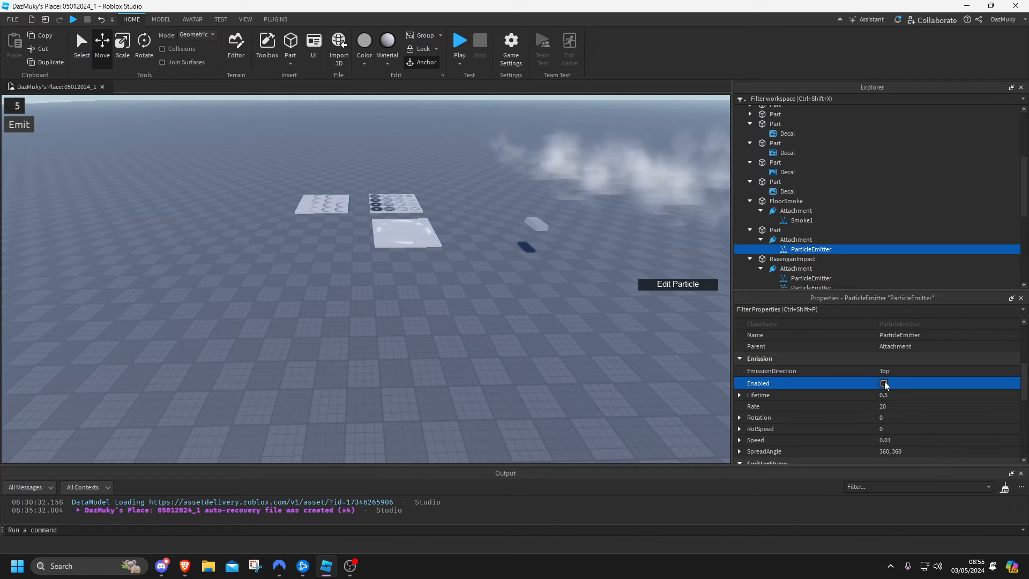
pyautogui.click(884, 382)
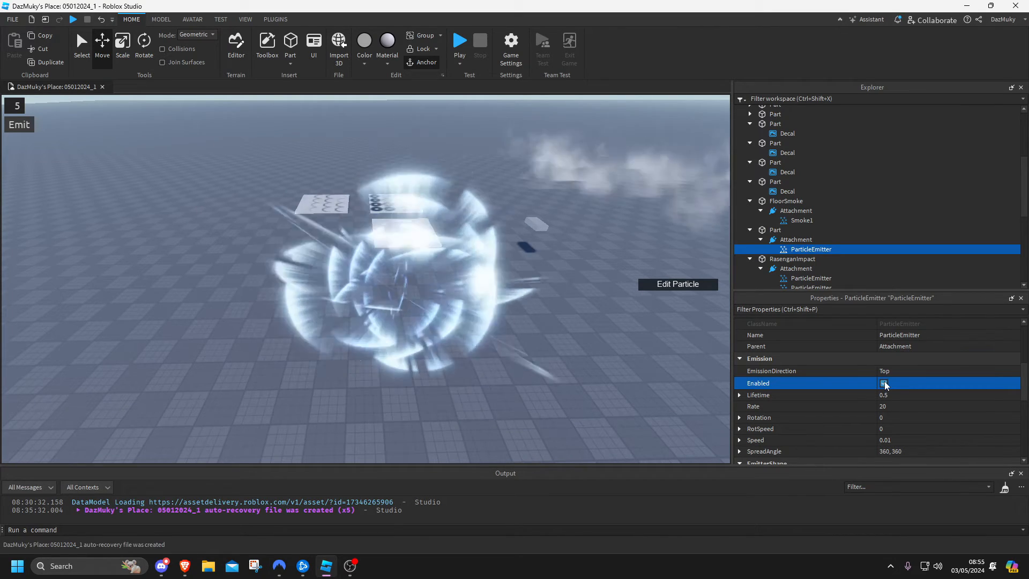
# Set the emitter's Rate to 10 and check the thinner burst
pyautogui.click(891, 397)
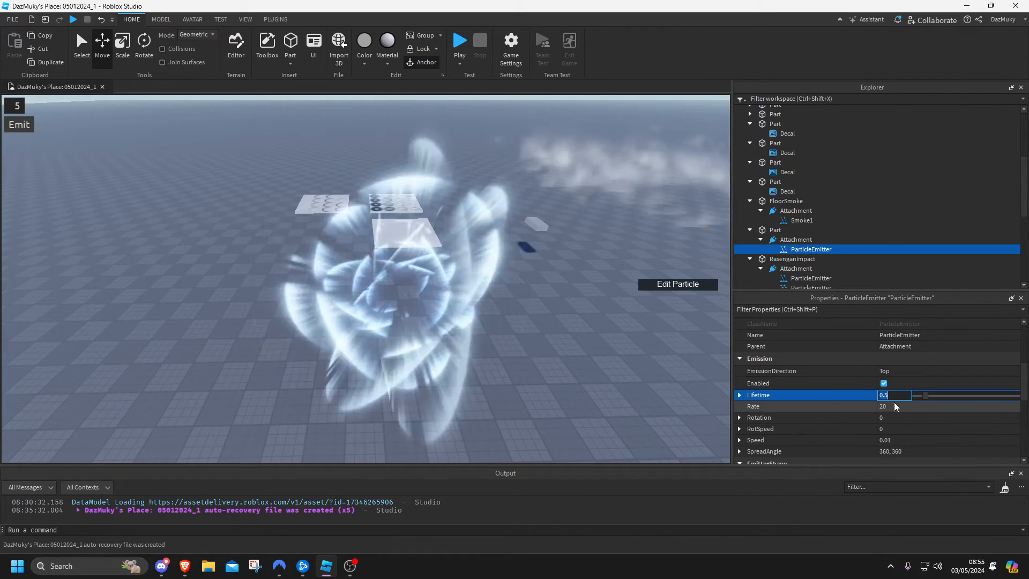
pyautogui.click(895, 406)
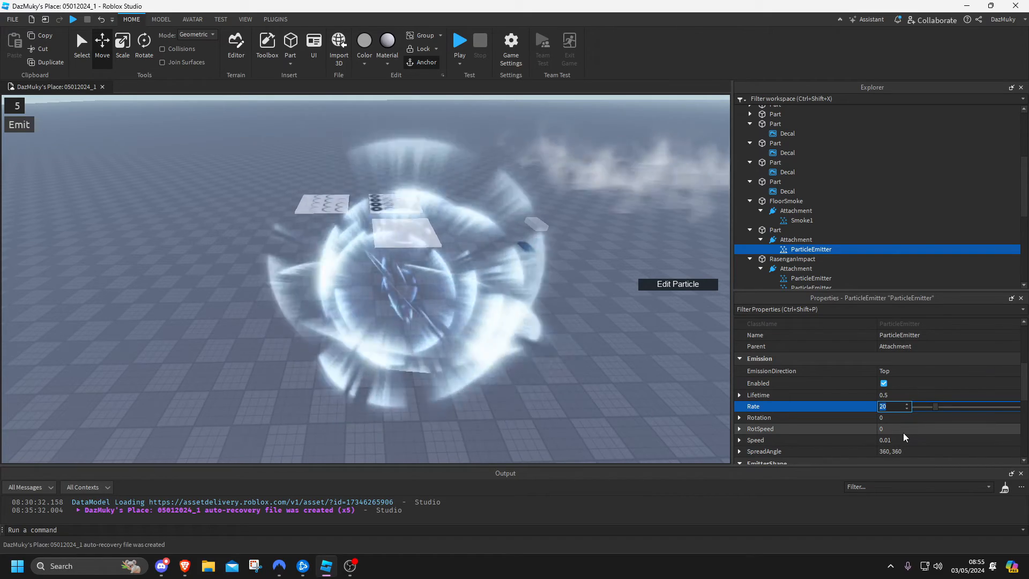
pyautogui.write('10')
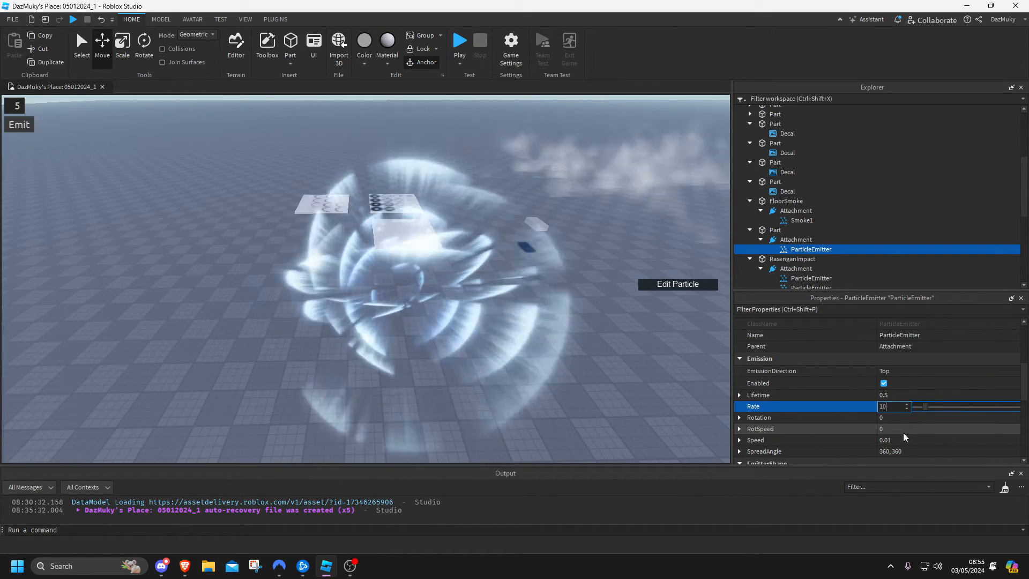
pyautogui.press('Return')
pyautogui.moveTo(556, 357); pyautogui.dragTo(556, 356, button='right')
# Try an emitter Speed of 1 on the streak burst and restore it to 0.01
pyautogui.scroll(-1, 885, 407)
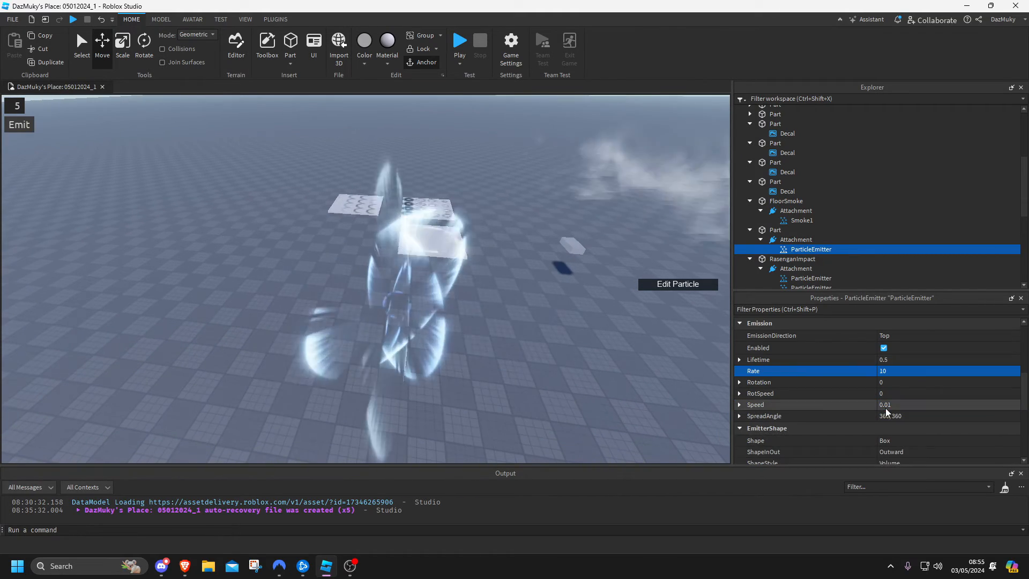
pyautogui.click(892, 406)
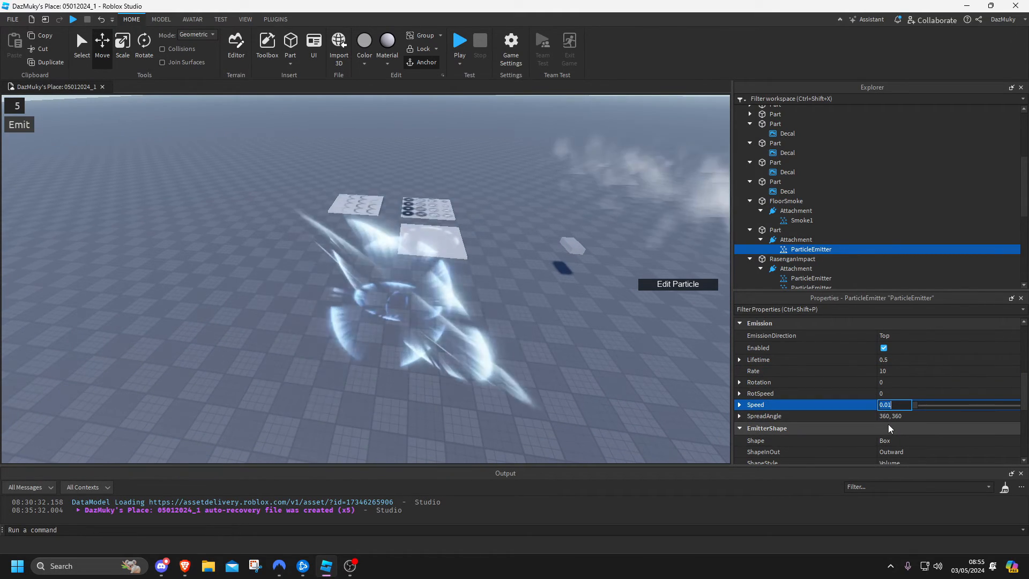
pyautogui.write('1')
pyautogui.press('Return')
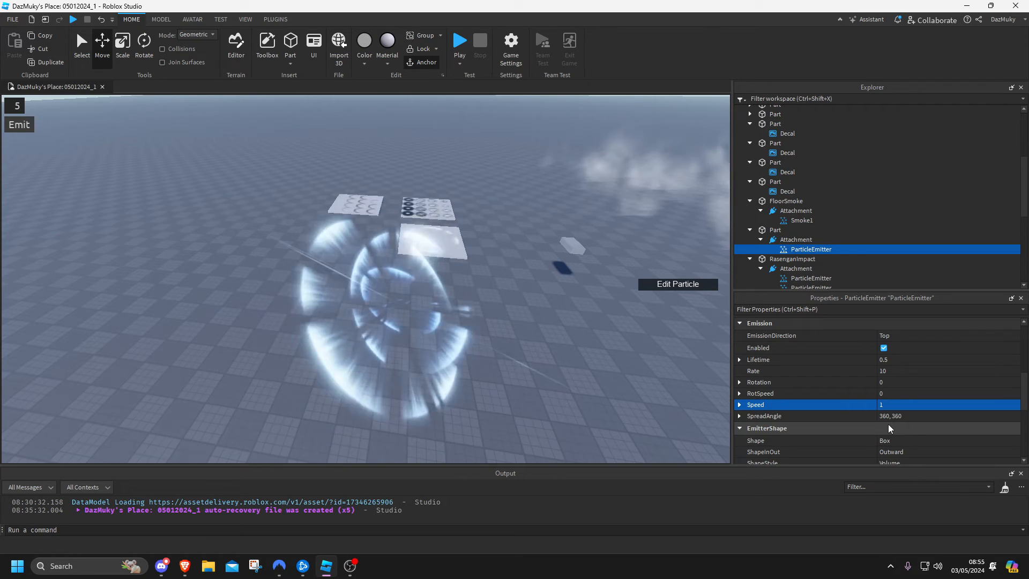
pyautogui.click(892, 405)
pyautogui.moveTo(922, 405)
pyautogui.mouseDown()
pyautogui.moveTo(947, 405)
pyautogui.moveTo(915, 407)
pyautogui.mouseUp()
pyautogui.write('0.01')
pyautogui.press('Return')
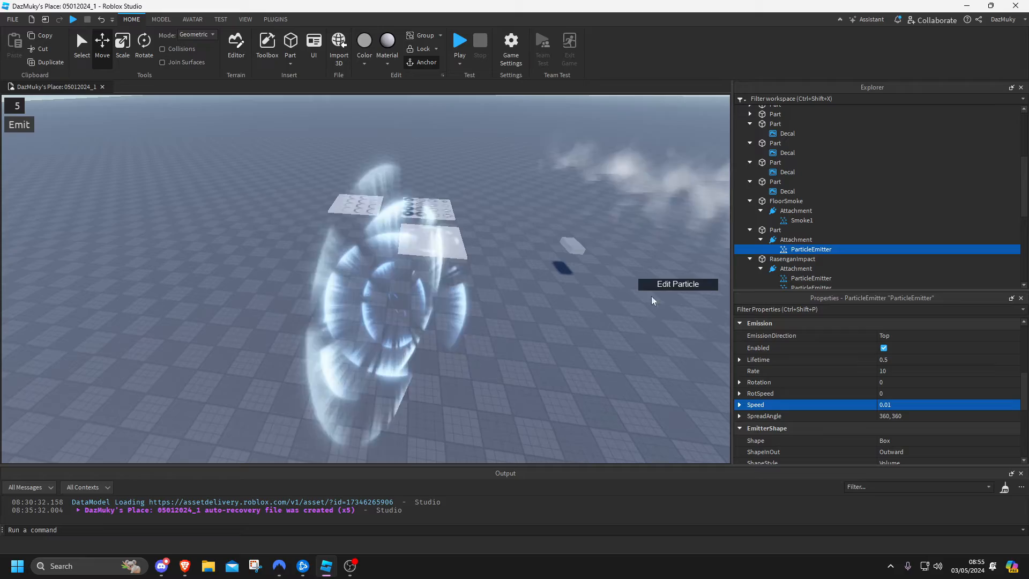
# Try a Speed of 13 on the emitter, check the burst up close, and return the Speed to 0.01
pyautogui.click(676, 284)
pyautogui.press('w')
pyautogui.moveTo(528, 314); pyautogui.dragTo(553, 337, button='right')
pyautogui.click(881, 406)
pyautogui.moveTo(917, 406); pyautogui.dragTo(928, 407)
pyautogui.moveTo(429, 281); pyautogui.dragTo(448, 267, button='right')
pyautogui.press('s')
pyautogui.press('w')
pyautogui.moveTo(377, 258); pyautogui.dragTo(364, 259, button='right')
pyautogui.press('s')
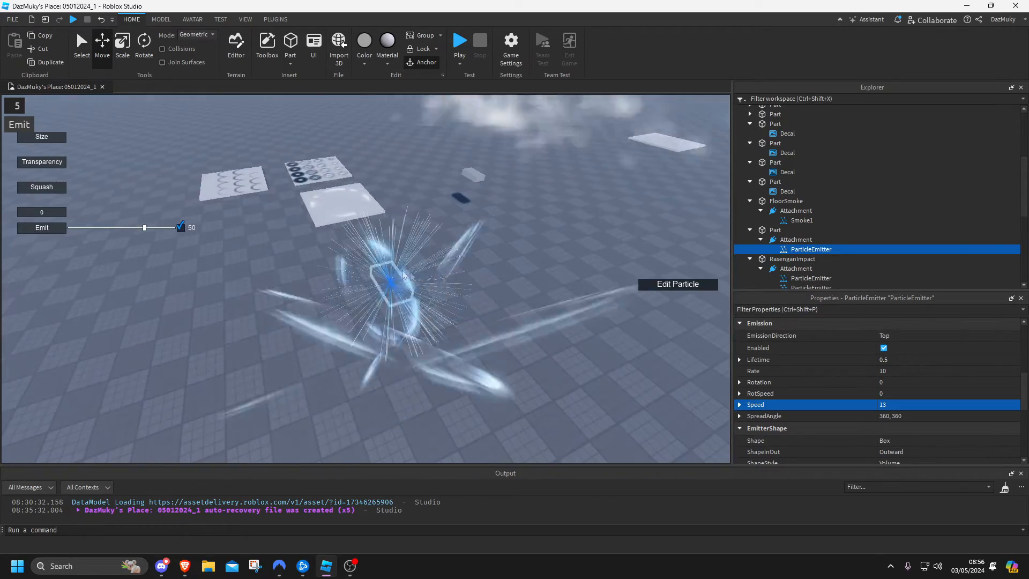
pyautogui.click(900, 407)
pyautogui.moveTo(927, 406); pyautogui.dragTo(852, 407)
pyautogui.write('0.01')
pyautogui.press('Return')
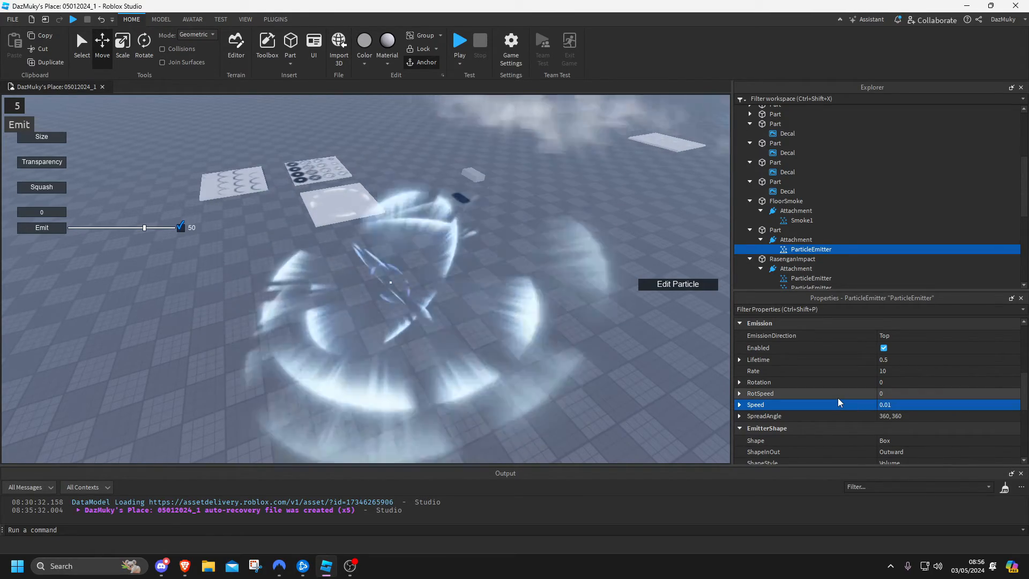
# Check the streak burst from a distance and duplicate the ParticleEmitter within the new part's Attachment
pyautogui.moveTo(529, 294); pyautogui.dragTo(529, 294, button='right')
pyautogui.scroll(-3, 402, 297)
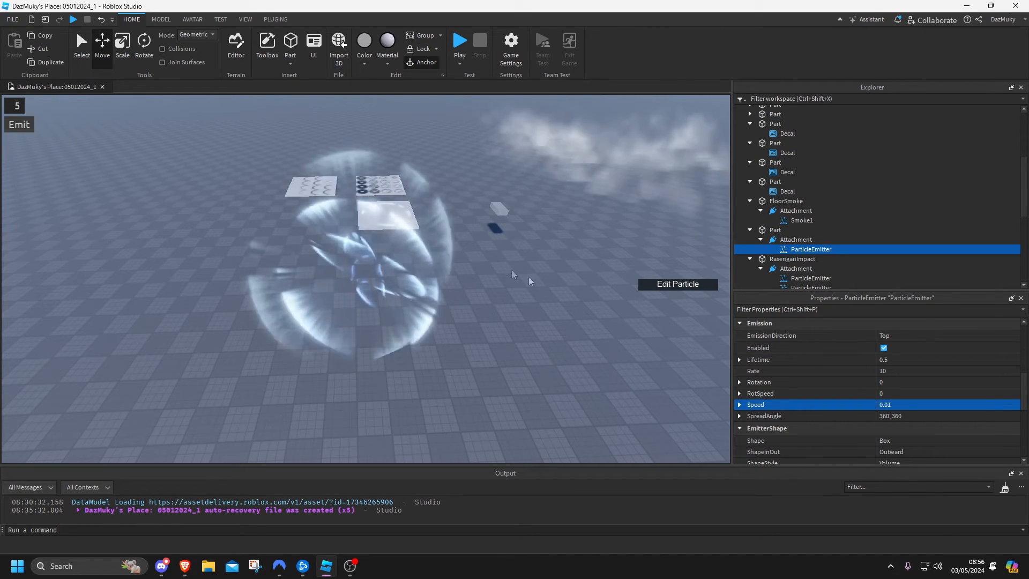
pyautogui.moveTo(445, 343); pyautogui.dragTo(455, 339, button='right')
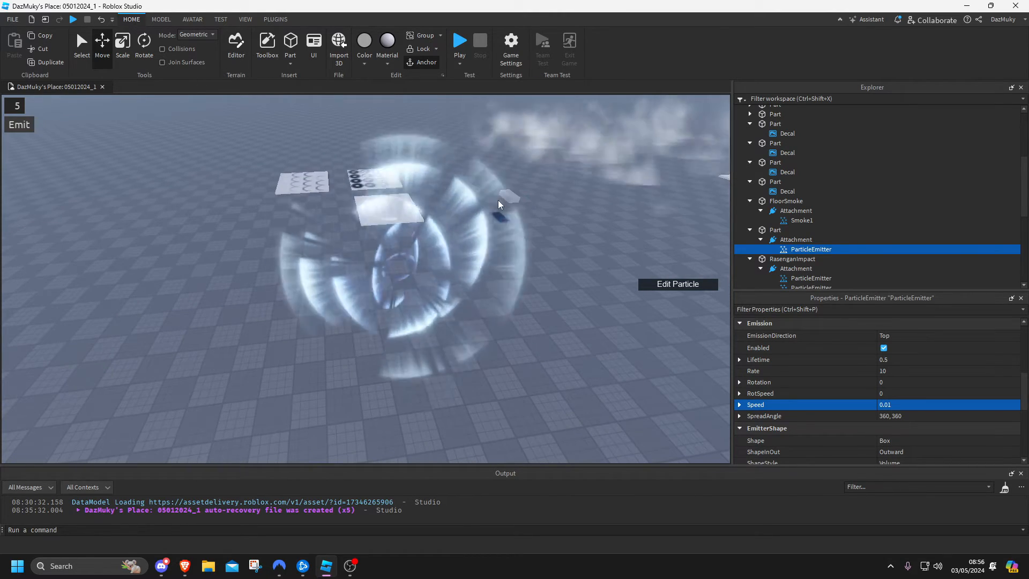
pyautogui.press('d')
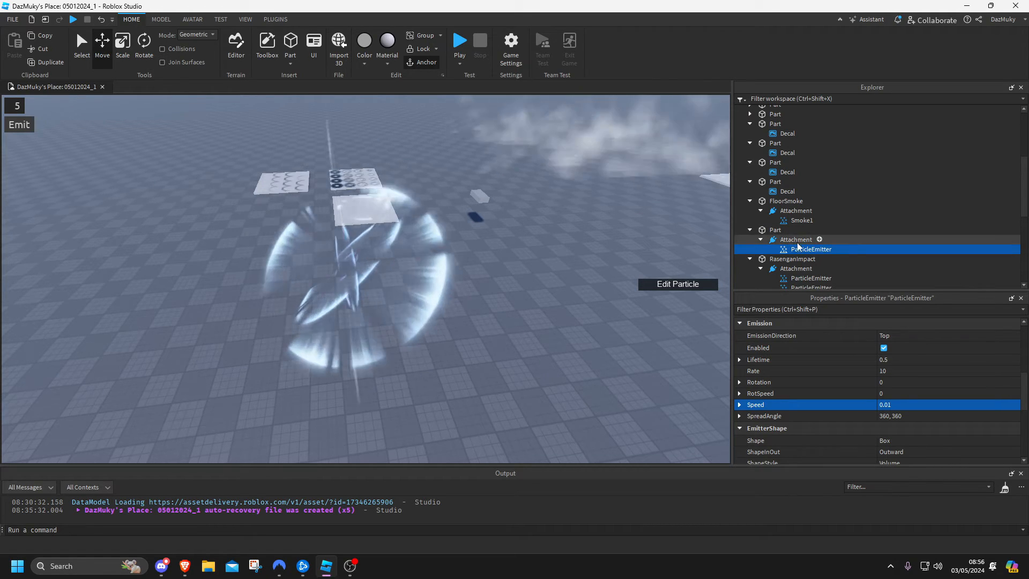
pyautogui.press('e')
pyautogui.moveTo(564, 195); pyautogui.dragTo(469, 182, button='right')
pyautogui.click(338, 199)
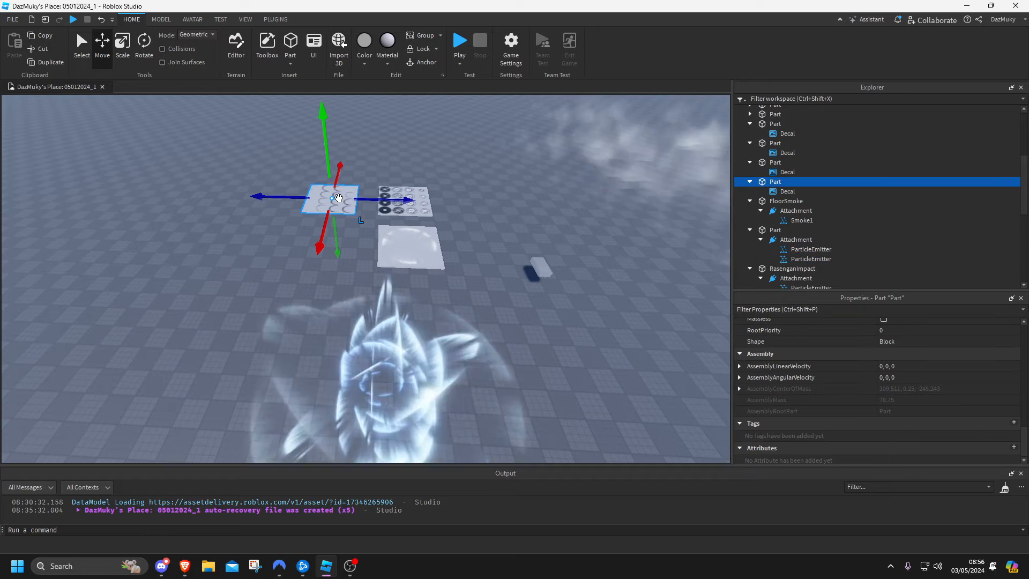
pyautogui.click(428, 201)
pyautogui.press('f')
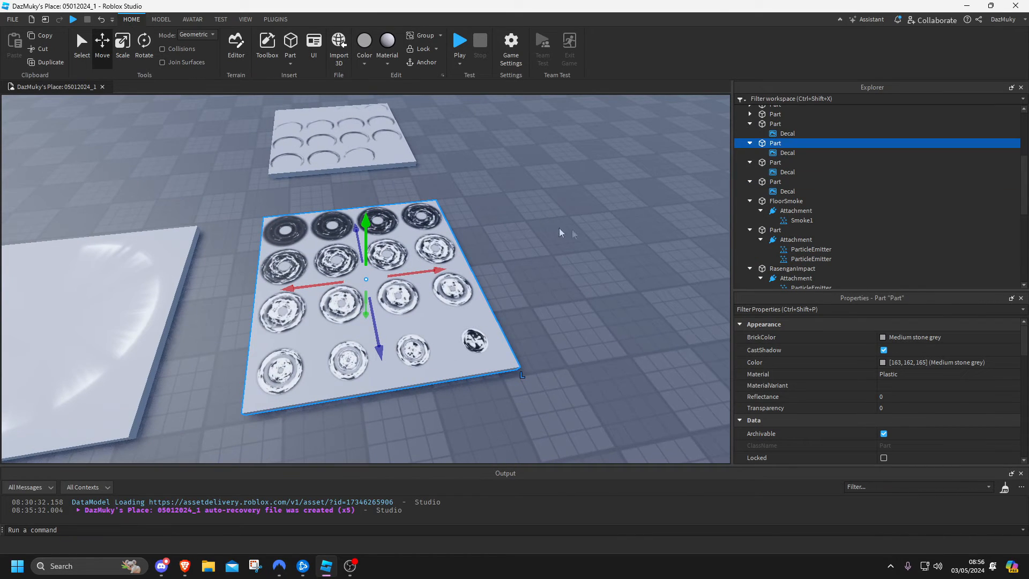
pyautogui.click(911, 348)
pyautogui.hotkey('ctrl', 'c')
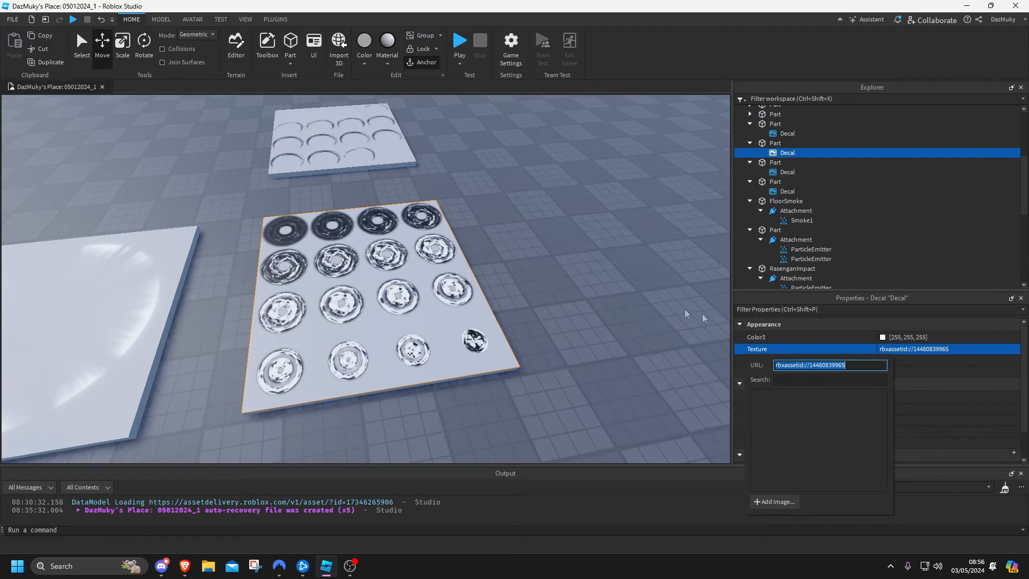
pyautogui.moveTo(558, 259); pyautogui.dragTo(306, 227, button='right')
pyautogui.press('w')
pyautogui.click(302, 235)
pyautogui.press('f')
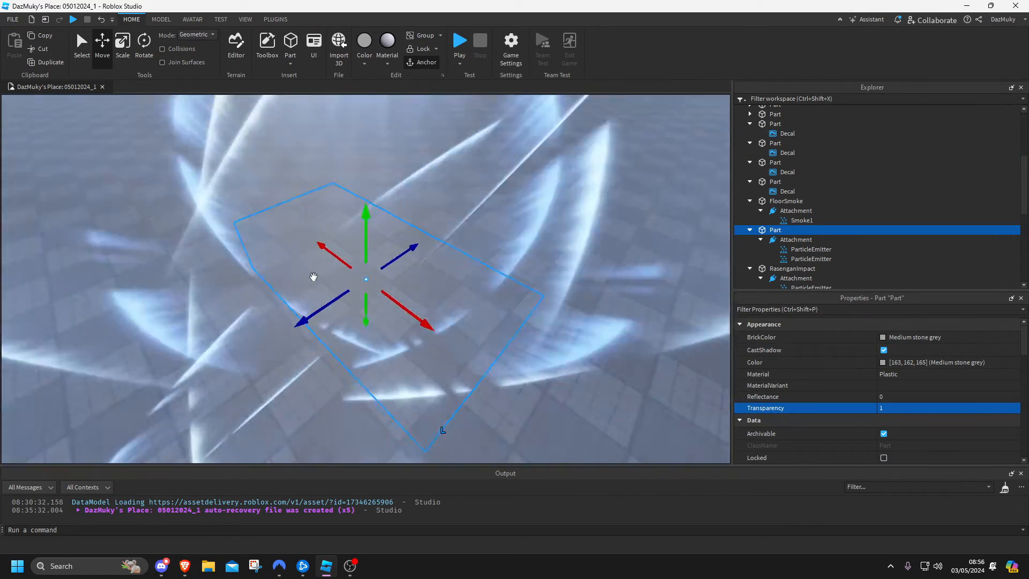
pyautogui.scroll(-2, 313, 277)
pyautogui.moveTo(312, 277); pyautogui.dragTo(290, 292, button='right')
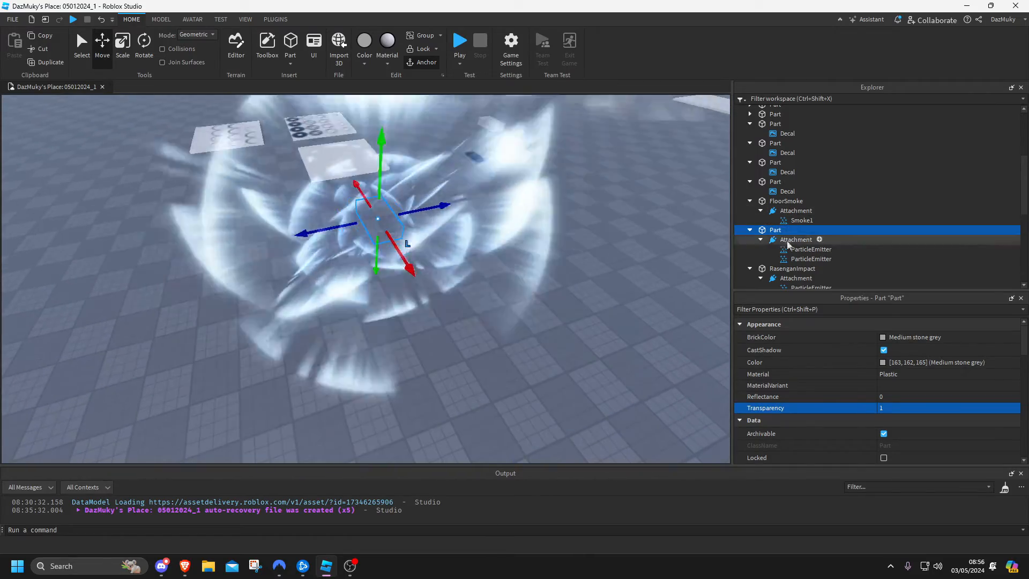
pyautogui.click(811, 259)
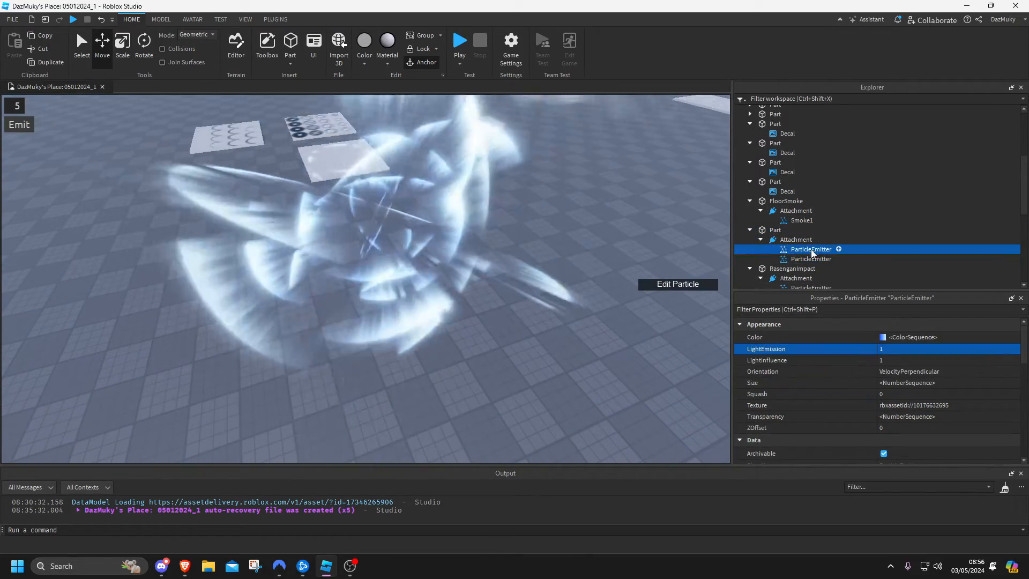
pyautogui.click(911, 405)
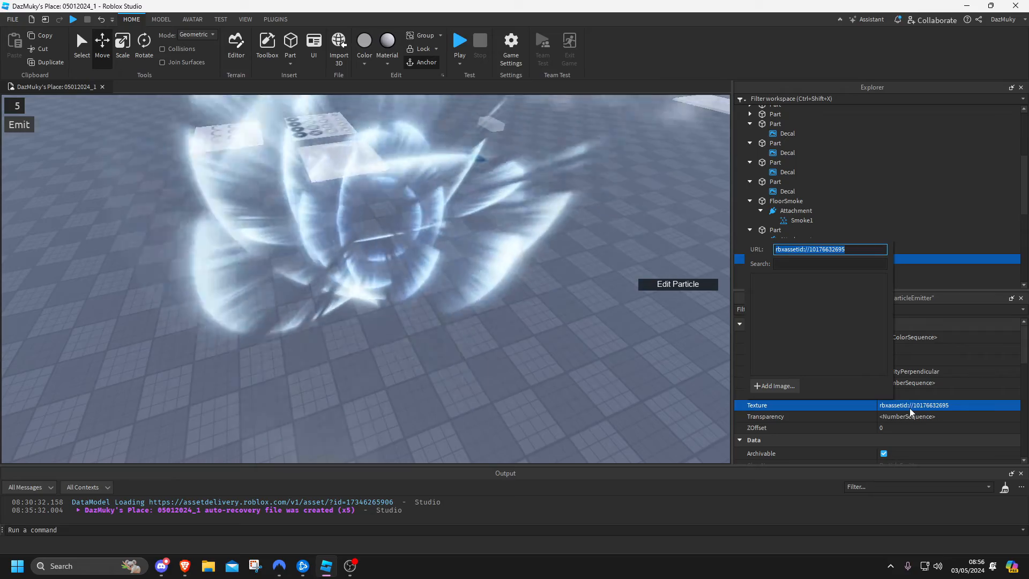
pyautogui.hotkey('ctrl', 'v')
pyautogui.press('Return')
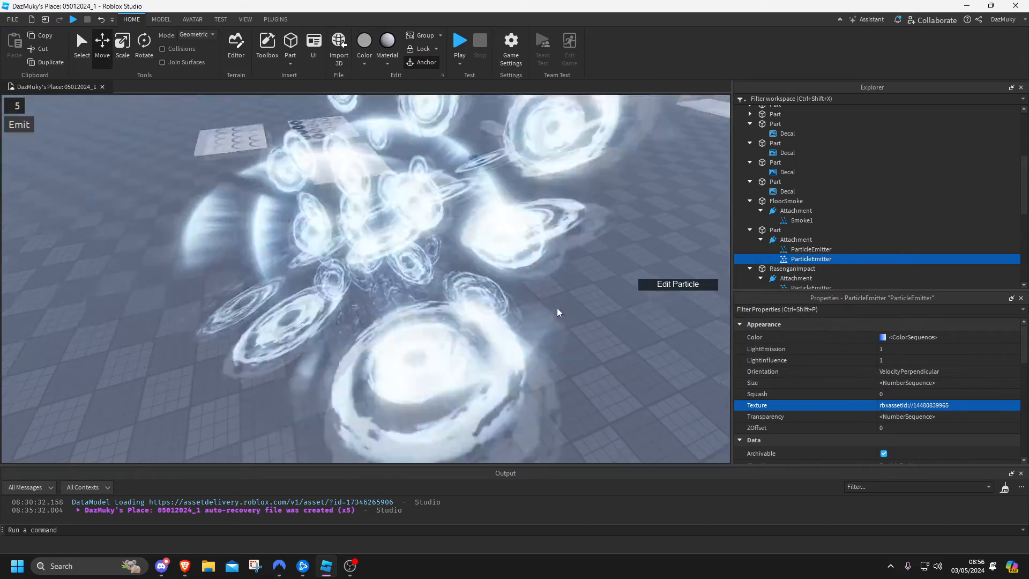
# Set the duplicated emitter's FlipbookLayout to Grid4x4 and check the swirl effect
pyautogui.scroll(-6, 932, 364)
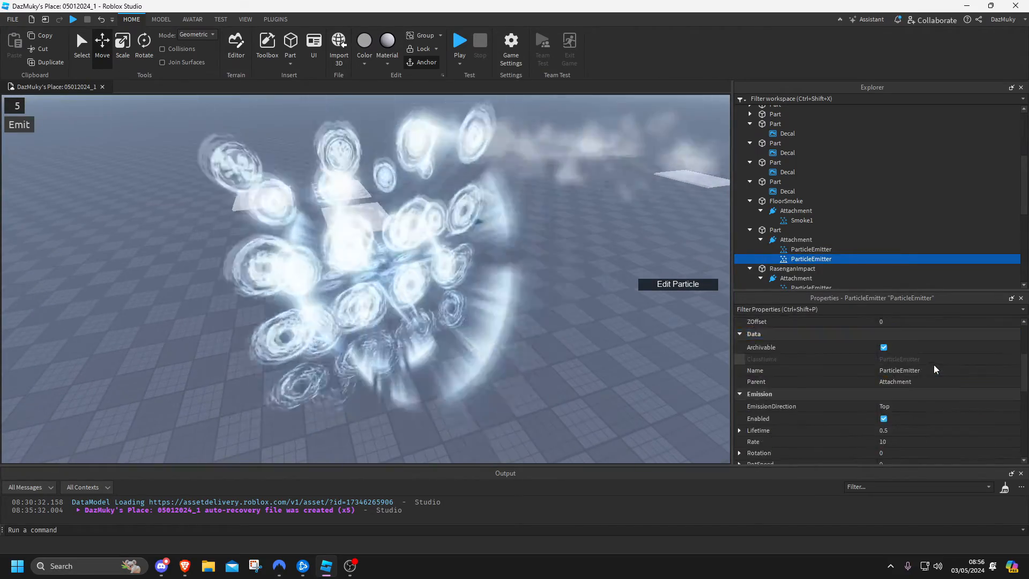
pyautogui.scroll(-3, 932, 367)
pyautogui.click(899, 380)
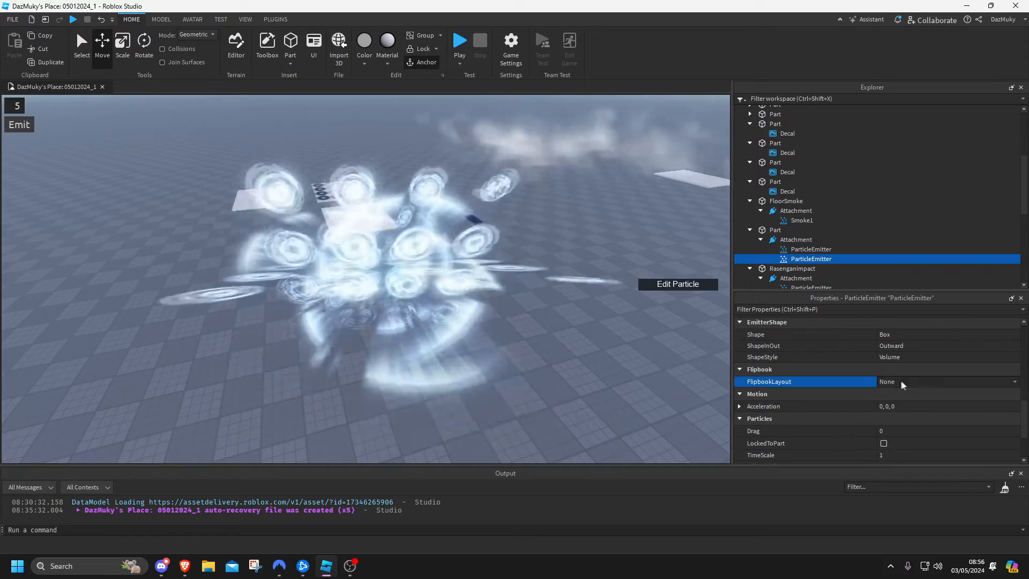
pyautogui.click(900, 407)
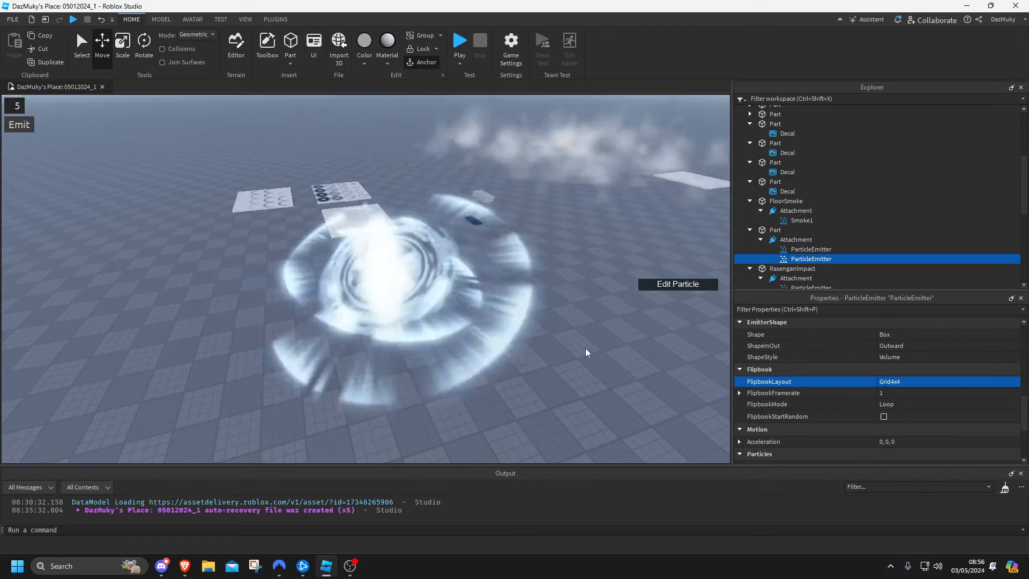
pyautogui.moveTo(585, 348); pyautogui.dragTo(585, 348, button='right')
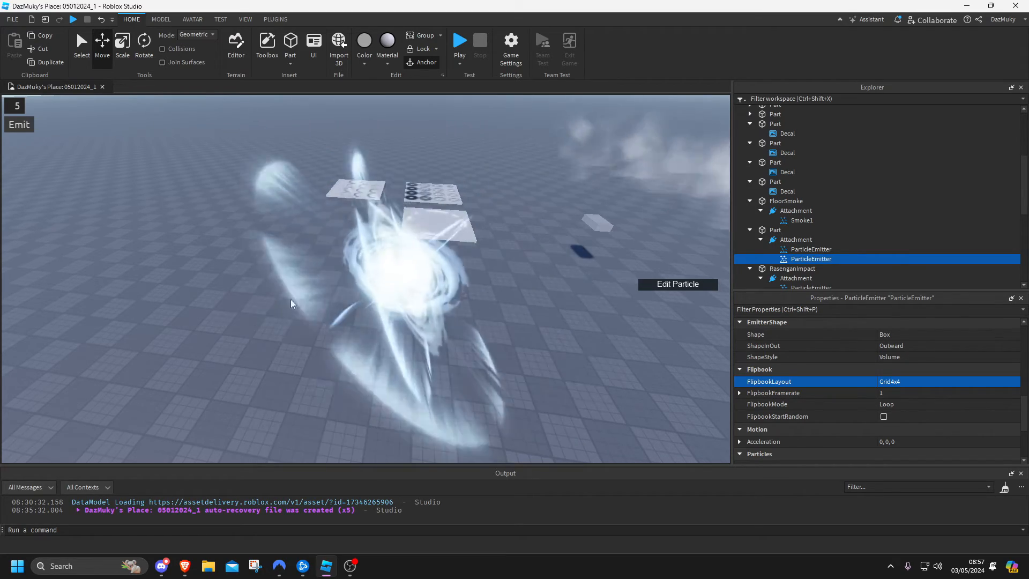
pyautogui.moveTo(449, 338); pyautogui.dragTo(451, 336, button='right')
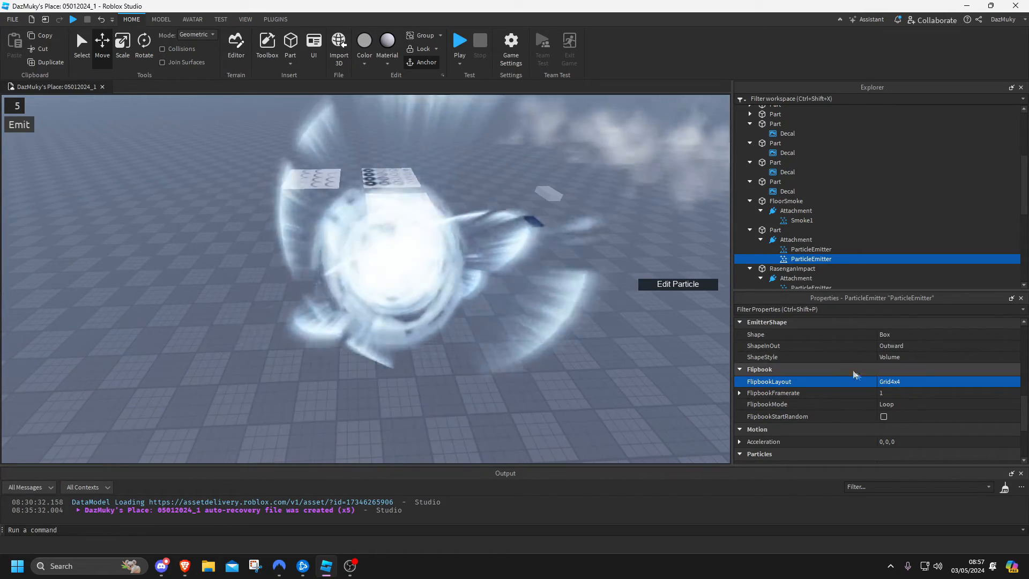
# Set the duplicated emitter's FlipbookMode to OneShot and check the animated swirl
pyautogui.click(890, 393)
pyautogui.click(894, 405)
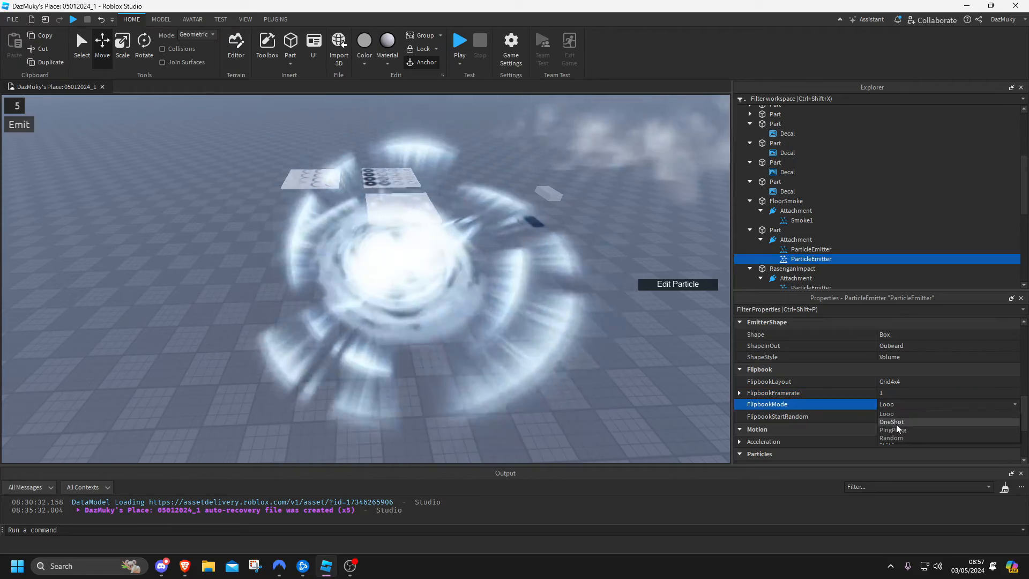
pyautogui.click(894, 421)
pyautogui.moveTo(585, 341); pyautogui.dragTo(590, 342, button='right')
# Set the end point of the swirl emitter's Size curve to 7.83 and close the curve editor
pyautogui.scroll(5, 863, 388)
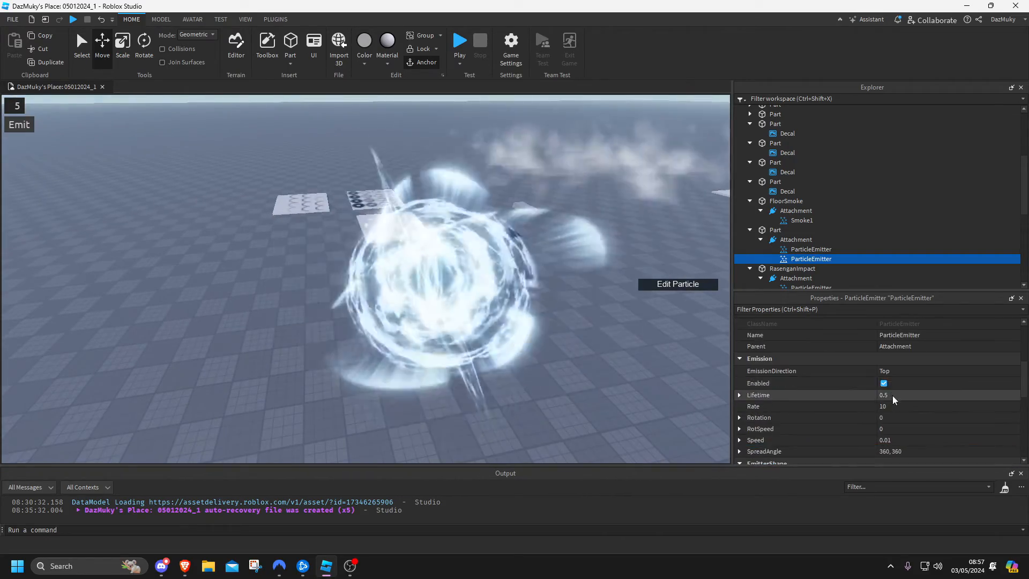
pyautogui.scroll(4, 893, 396)
pyautogui.click(994, 382)
pyautogui.click(1011, 384)
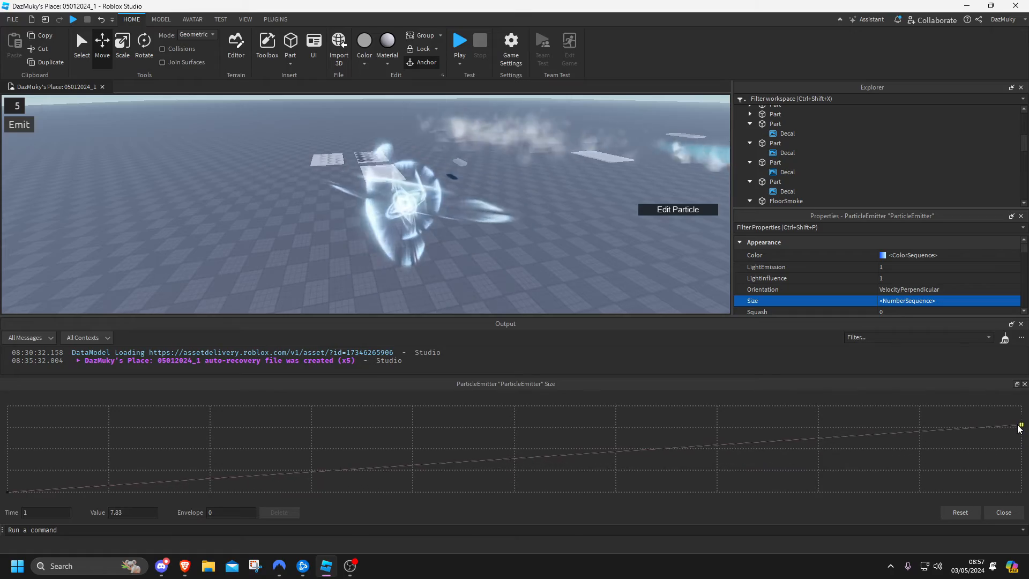
pyautogui.click(992, 515)
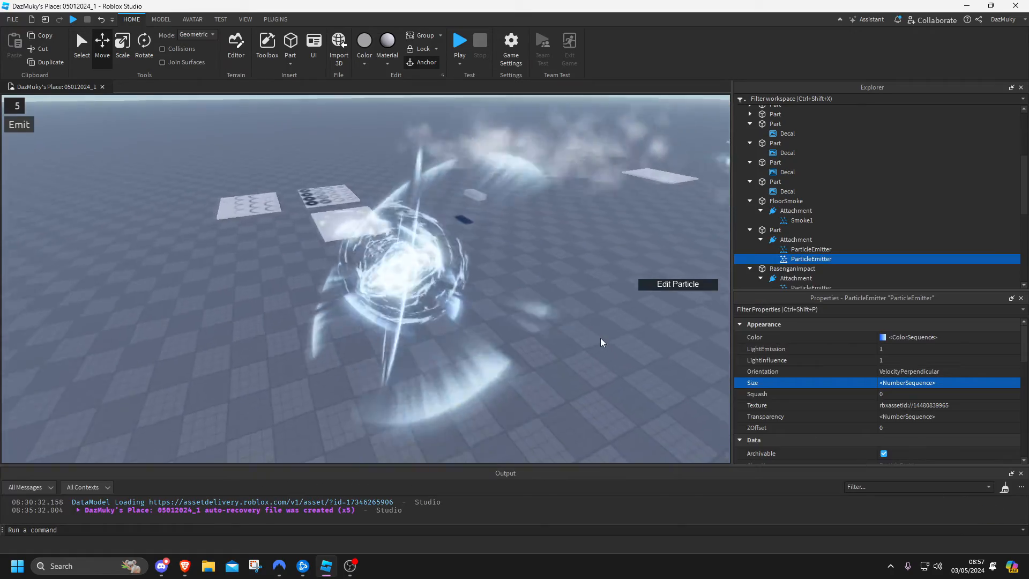
# Compare the swirl burst with the RasenganVersion2 sphere and return the view to the new part
pyautogui.moveTo(402, 262); pyautogui.dragTo(458, 287, button='right')
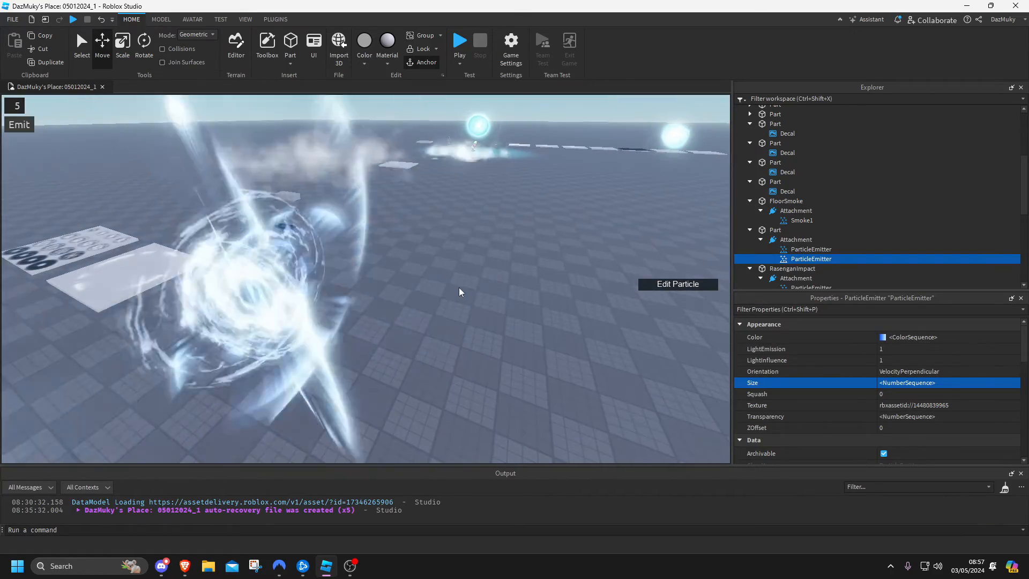
pyautogui.click(673, 133)
pyautogui.press('f')
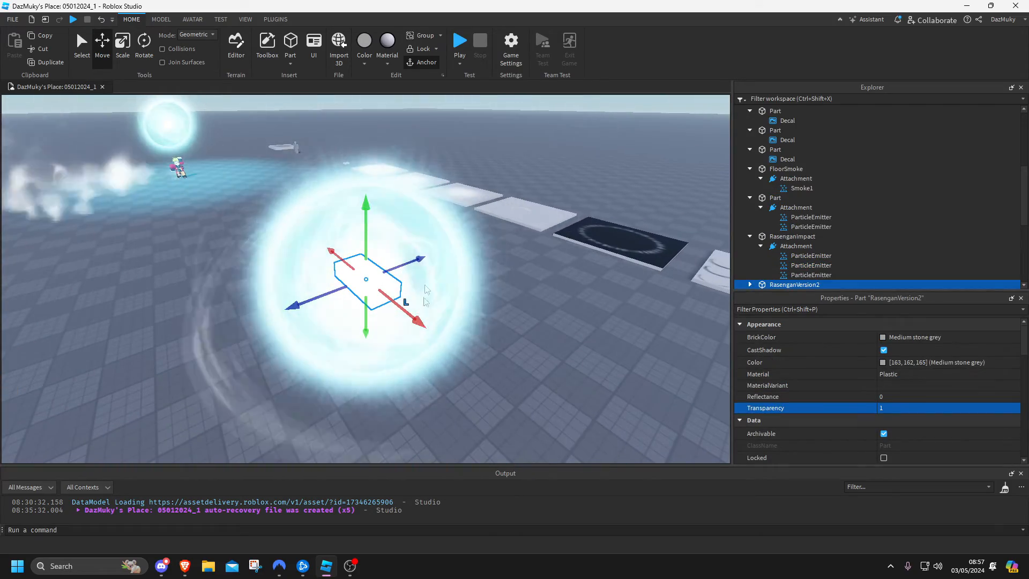
pyautogui.moveTo(343, 195); pyautogui.dragTo(343, 195, button='right')
pyautogui.press('w')
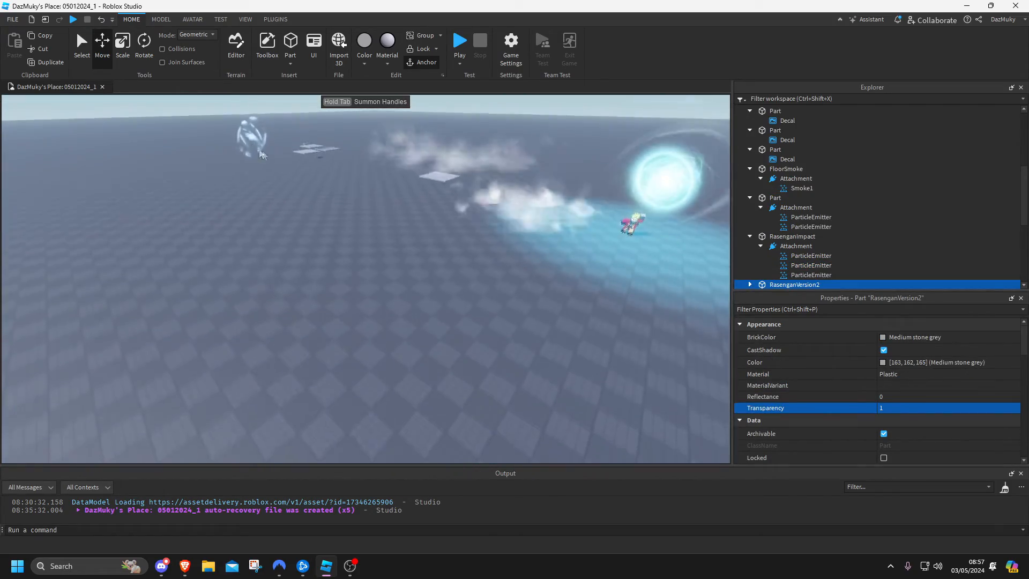
pyautogui.click(233, 131)
pyautogui.press('f')
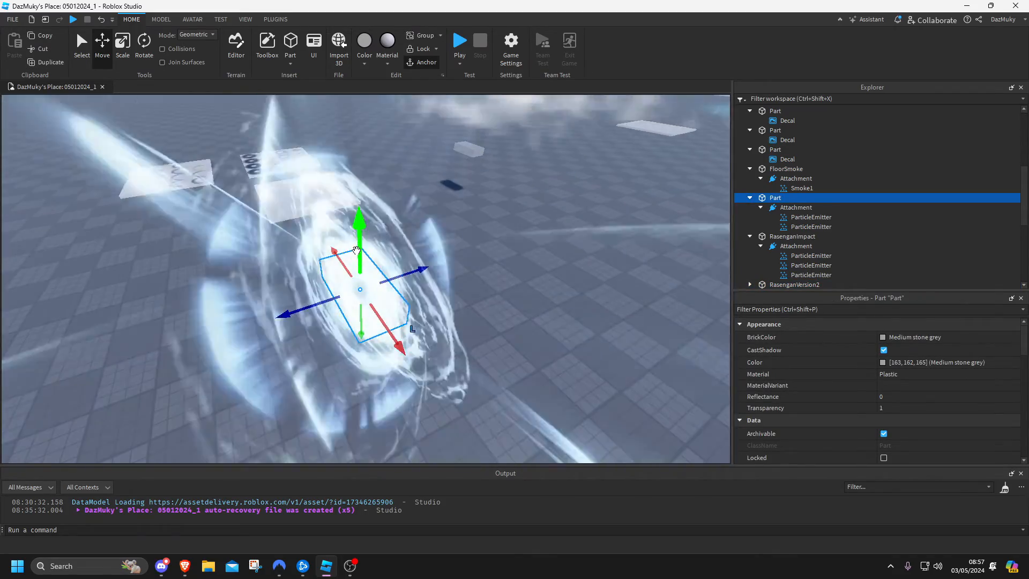
pyautogui.moveTo(350, 264); pyautogui.dragTo(349, 264, button='right')
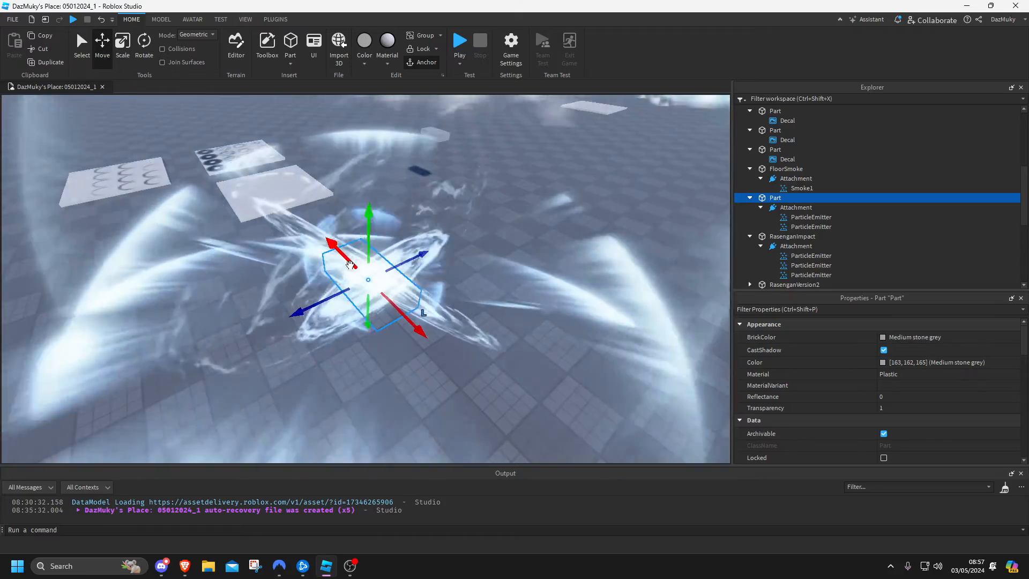
# Disable and re-enable the swirl emitter to check how its animation starts
pyautogui.click(793, 226)
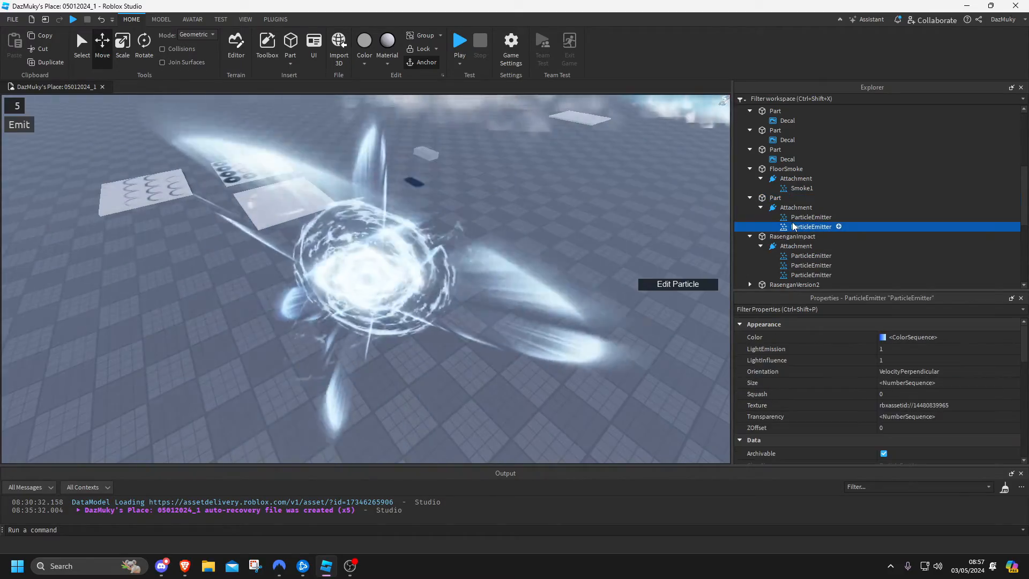
pyautogui.scroll(-3, 873, 373)
pyautogui.click(883, 418)
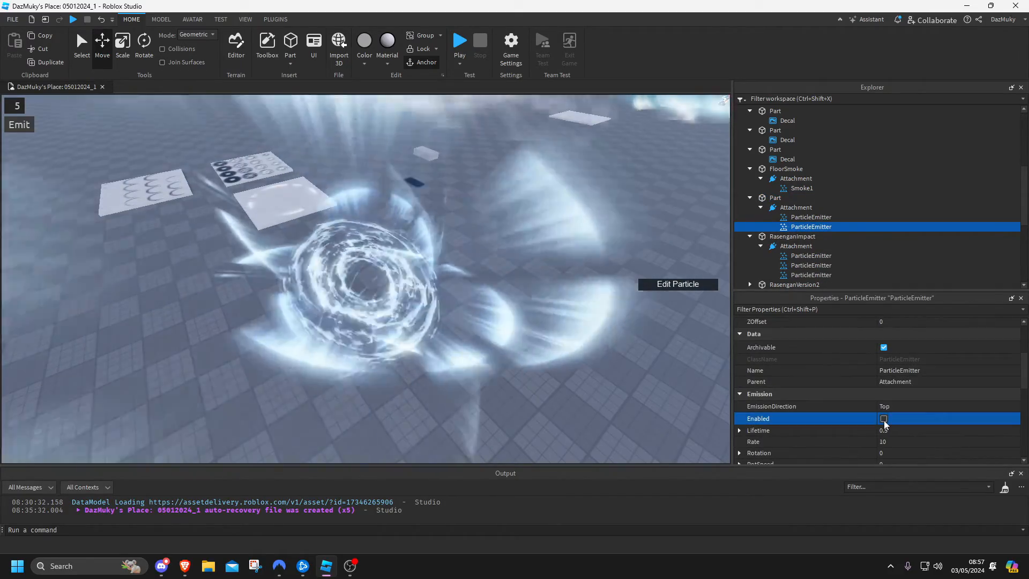
pyautogui.click(883, 418)
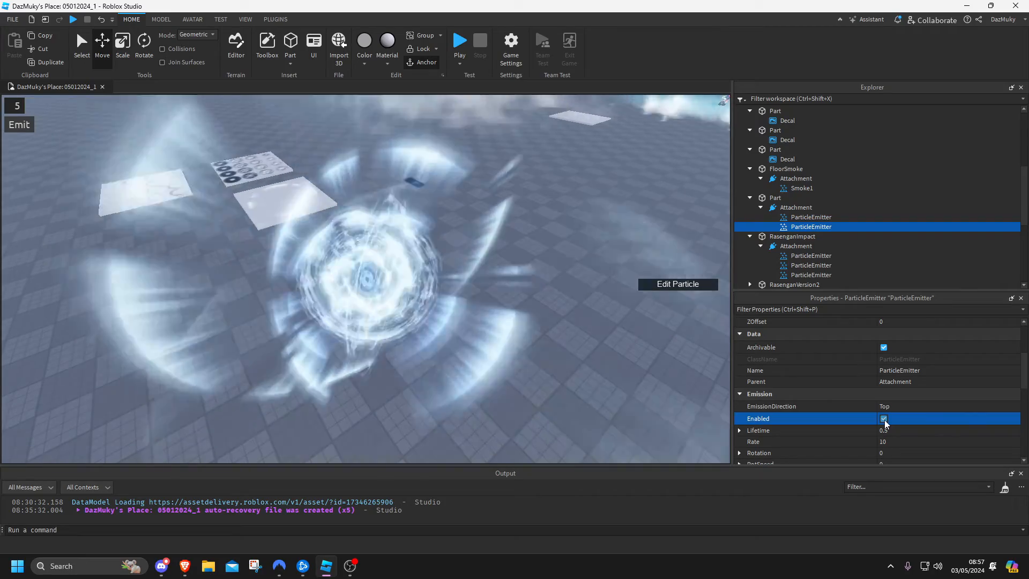
# Try raising the end point of the swirl emitter's Squash curve and reset the curve
pyautogui.scroll(3, 885, 419)
pyautogui.click(991, 393)
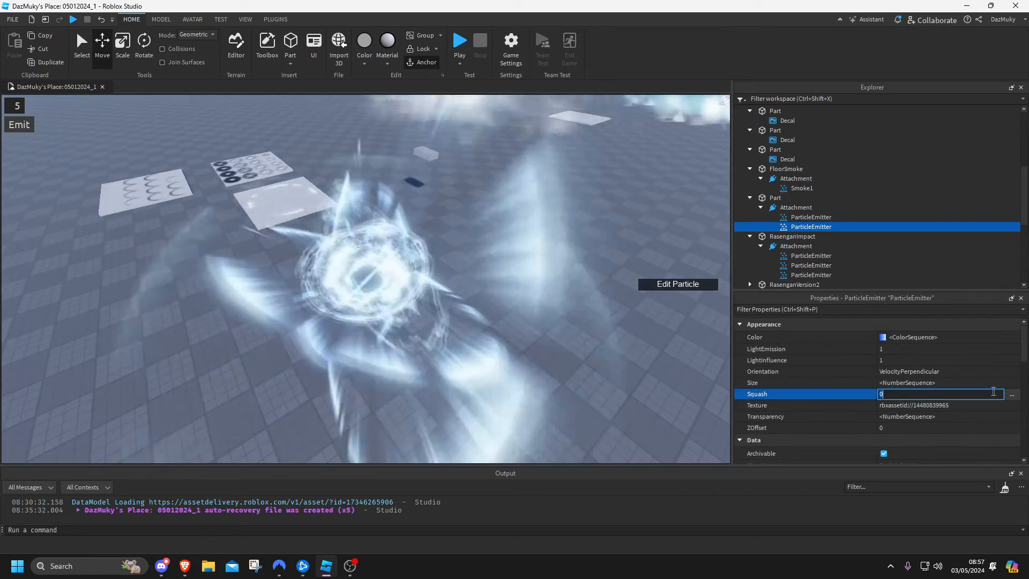
pyautogui.click(1012, 394)
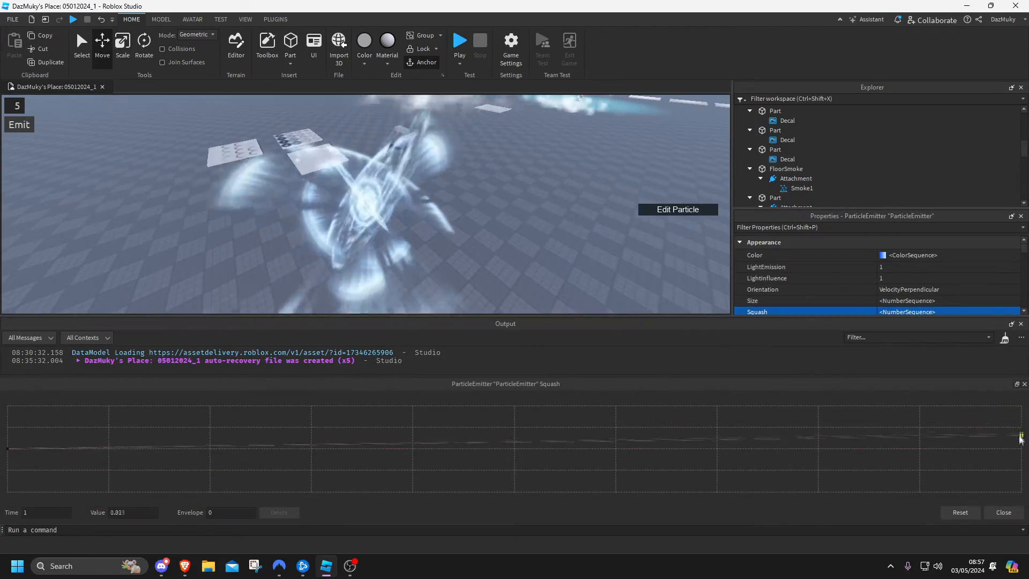
pyautogui.click(959, 512)
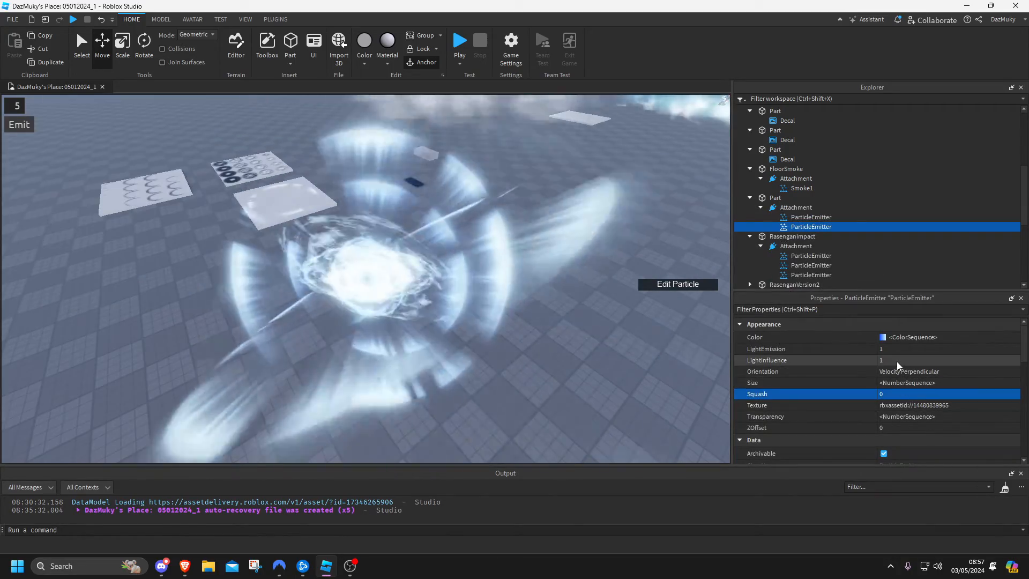
# Set the swirl emitter's Rotation range to a minimum of -360 and a maximum of 360
pyautogui.scroll(-3, 891, 377)
pyautogui.scroll(-3, 891, 380)
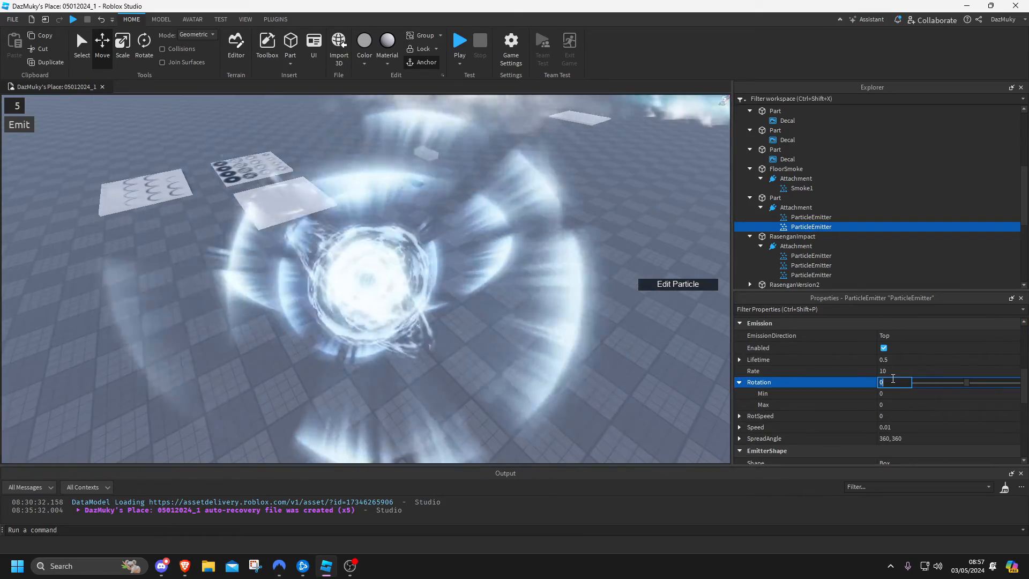
pyautogui.write('-360')
pyautogui.press('Return')
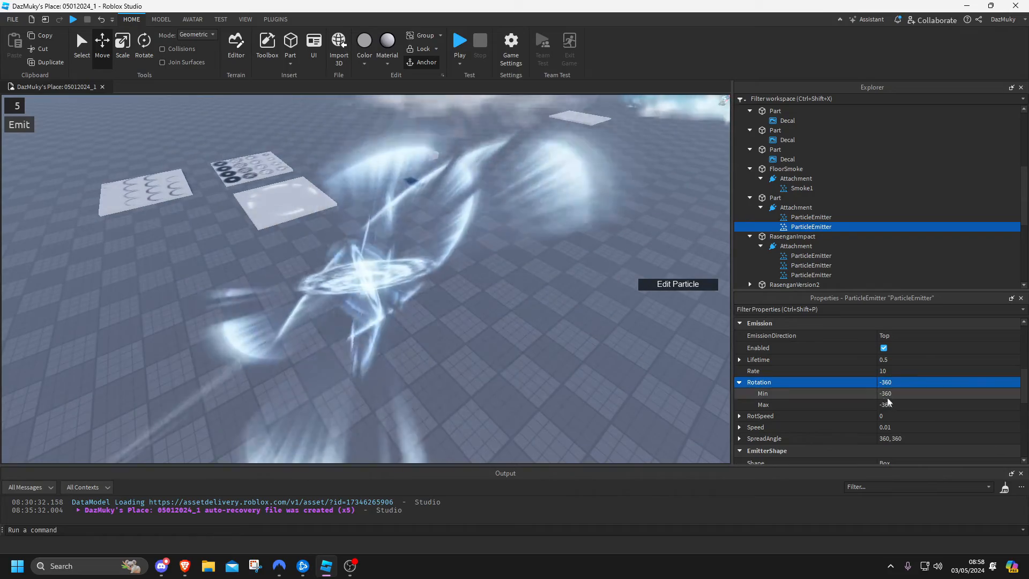
pyautogui.click(891, 404)
pyautogui.write('360')
pyautogui.press('Return')
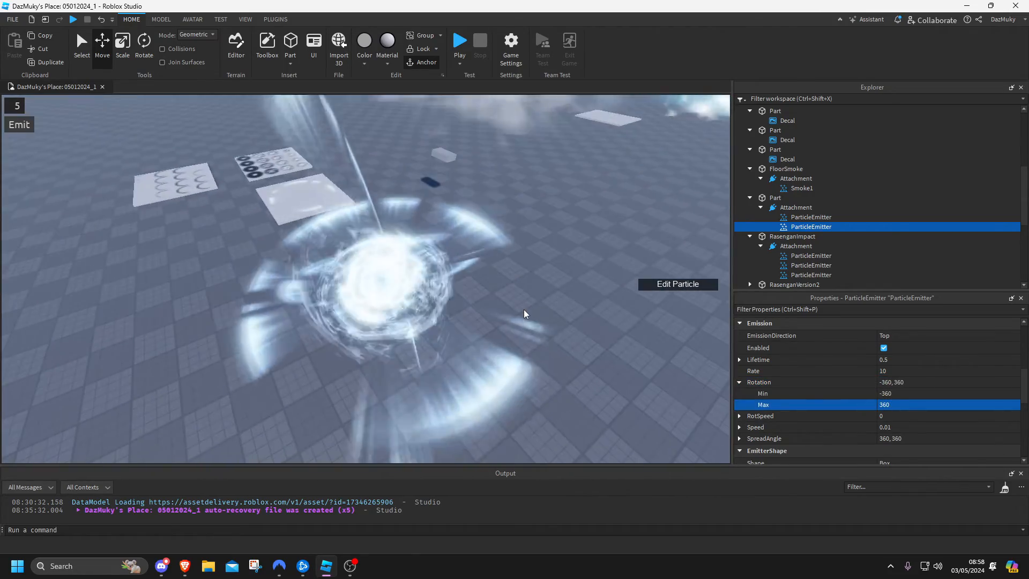
# Set the swirl emitter's Rate to 25 and check the denser burst from several angles
pyautogui.scroll(-3, 892, 403)
pyautogui.scroll(3, 892, 403)
pyautogui.click(891, 369)
pyautogui.write('25')
pyautogui.press('Return')
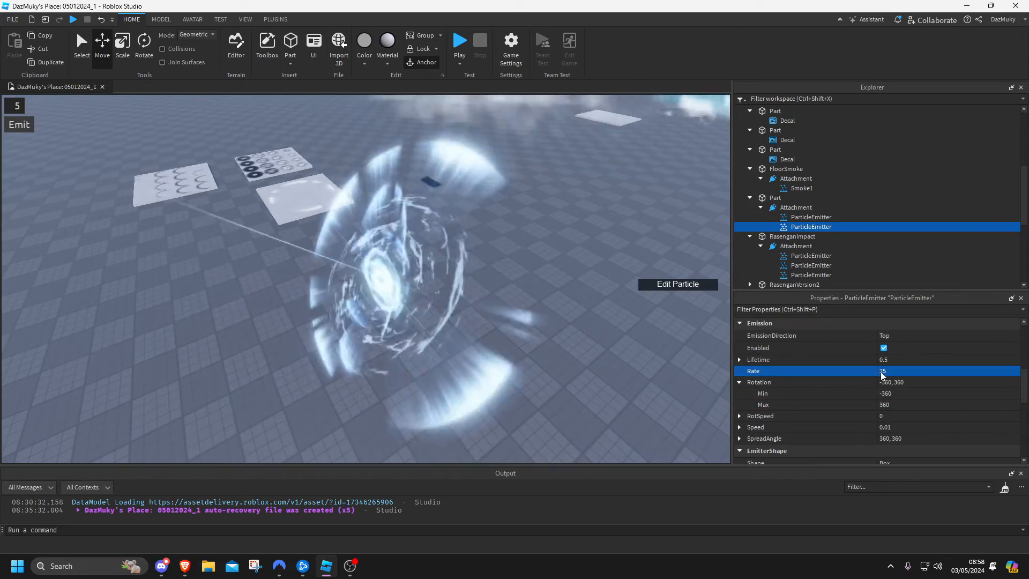
pyautogui.moveTo(564, 310); pyautogui.dragTo(564, 310, button='right')
pyautogui.scroll(-2, 564, 311)
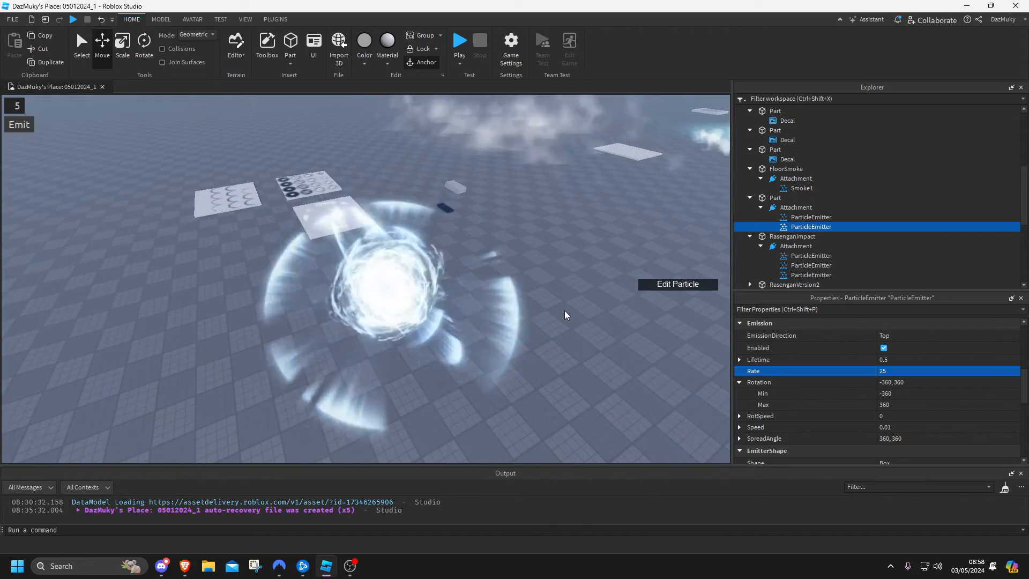
pyautogui.scroll(2, 445, 263)
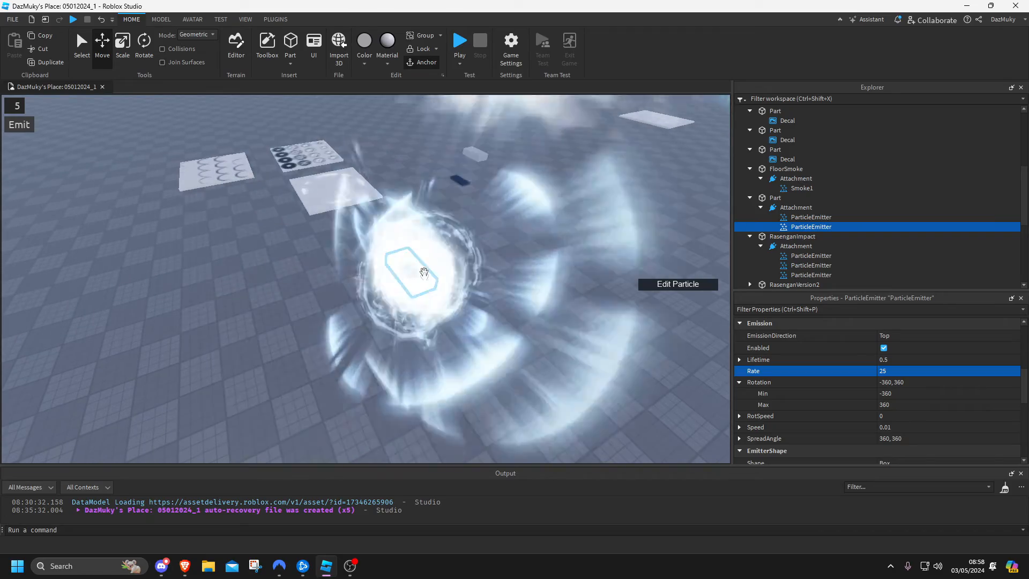
pyautogui.moveTo(423, 271); pyautogui.dragTo(477, 197, button='right')
pyautogui.moveTo(427, 220); pyautogui.dragTo(503, 382, button='right')
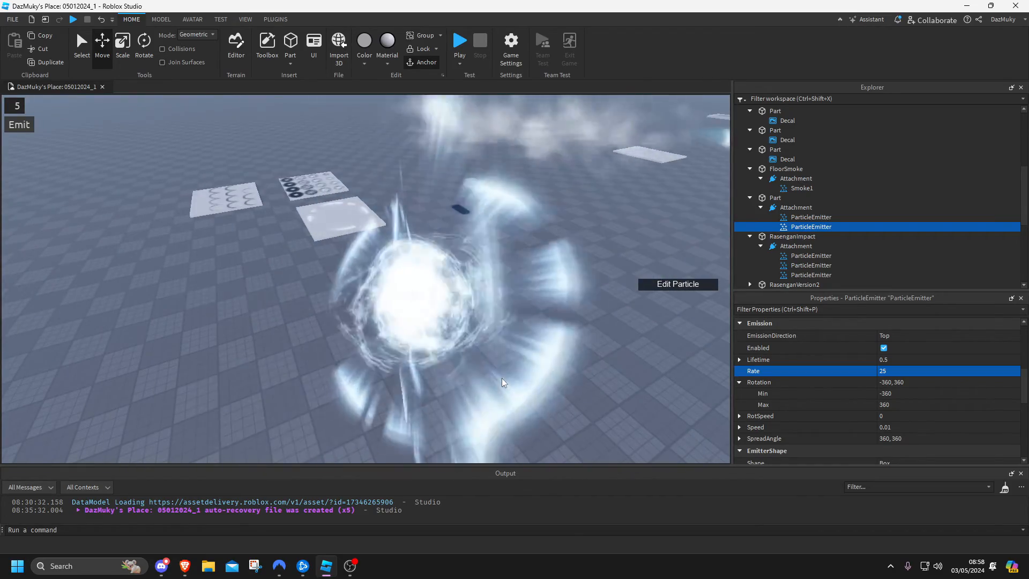
# Look through the texture parts near the burst for another flipbook texture
pyautogui.press('a')
pyautogui.moveTo(496, 328); pyautogui.dragTo(472, 309, button='right')
pyautogui.click(252, 201)
pyautogui.click(787, 159)
pyautogui.rightClick(468, 260)
pyautogui.click(222, 210)
pyautogui.click(266, 221)
pyautogui.press('f')
pyautogui.moveTo(344, 280); pyautogui.dragTo(339, 278, button='right')
pyautogui.moveTo(439, 355); pyautogui.dragTo(313, 172, button='right')
pyautogui.scroll(-2, 441, 316)
pyautogui.press('w')
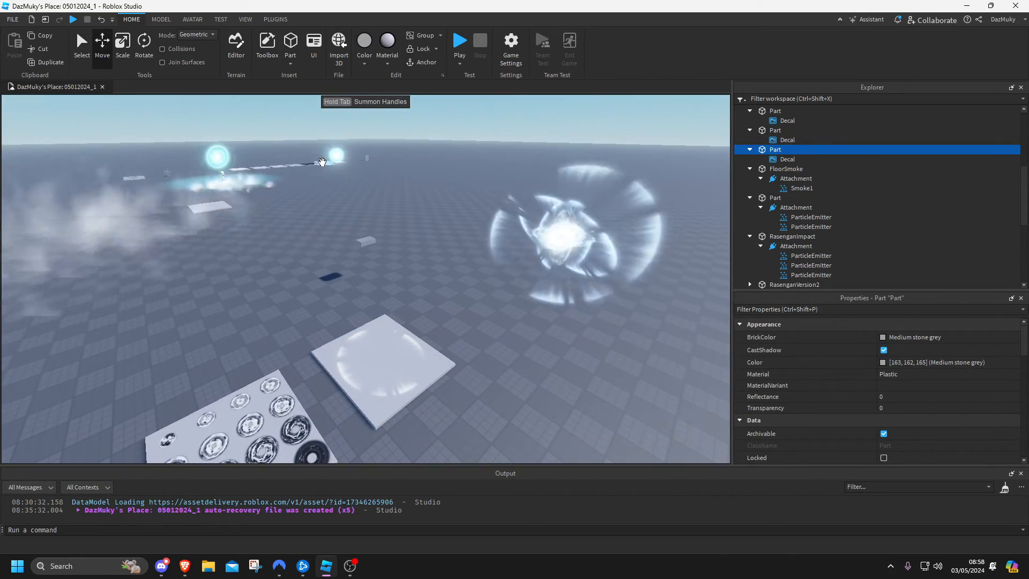
# Copy the texture ID from the decal on the part showing the crescent flipbook
pyautogui.click(322, 162)
pyautogui.press('f')
pyautogui.moveTo(349, 241); pyautogui.dragTo(369, 184, button='right')
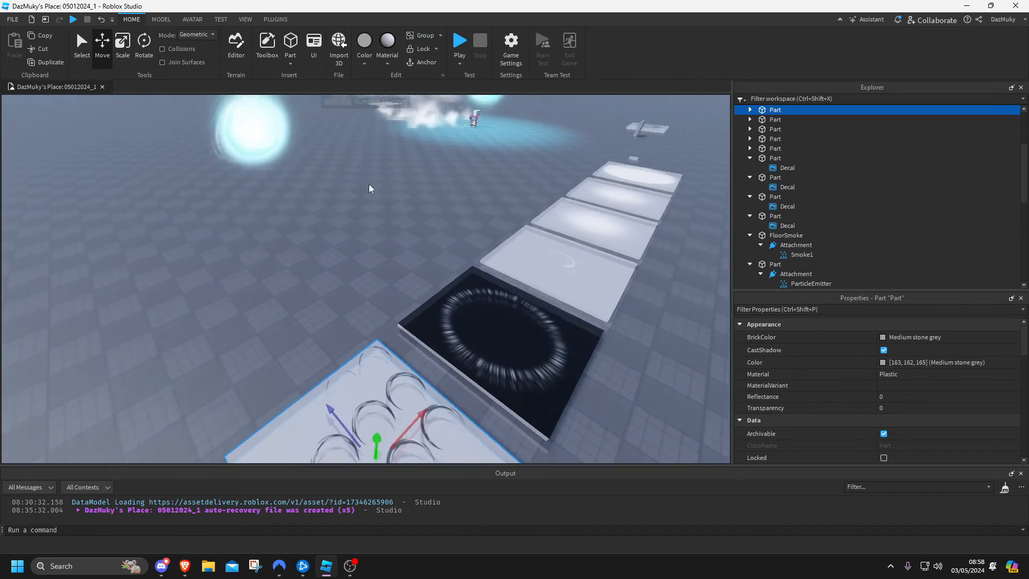
pyautogui.press('e')
pyautogui.press('f')
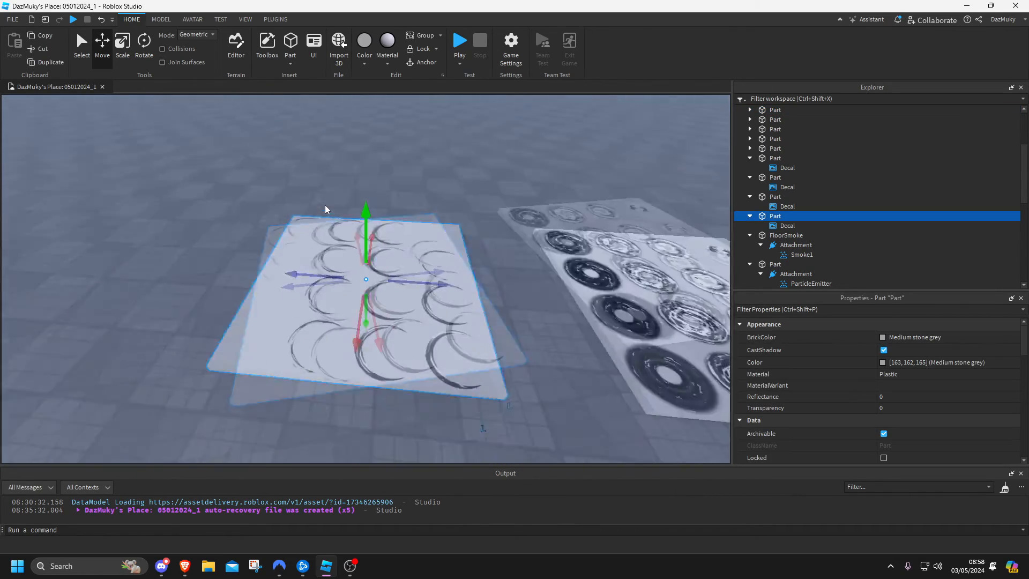
pyautogui.click(895, 349)
pyautogui.rightClick(847, 364)
pyautogui.moveTo(531, 288); pyautogui.dragTo(530, 288, button='right')
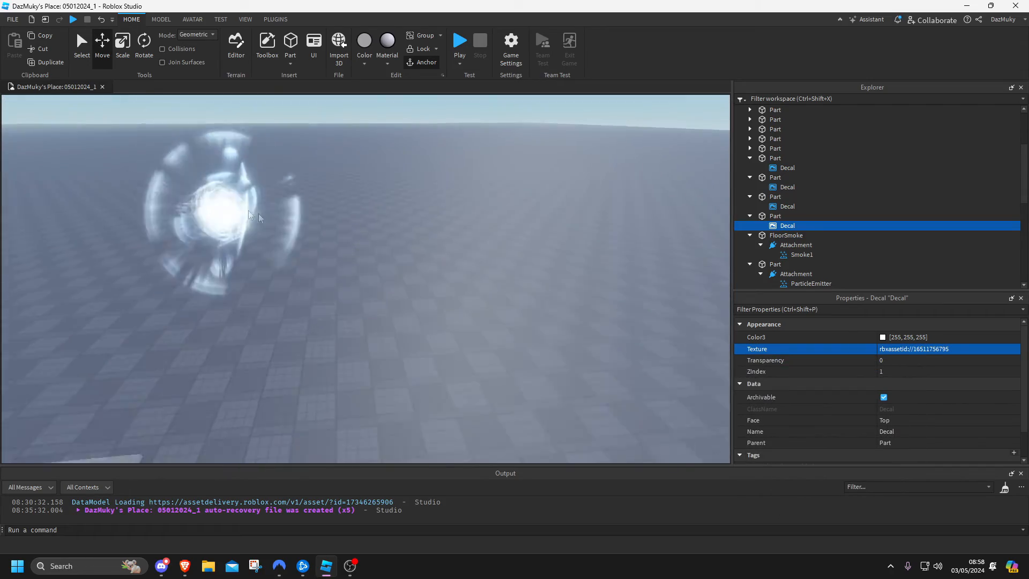
pyautogui.press('f')
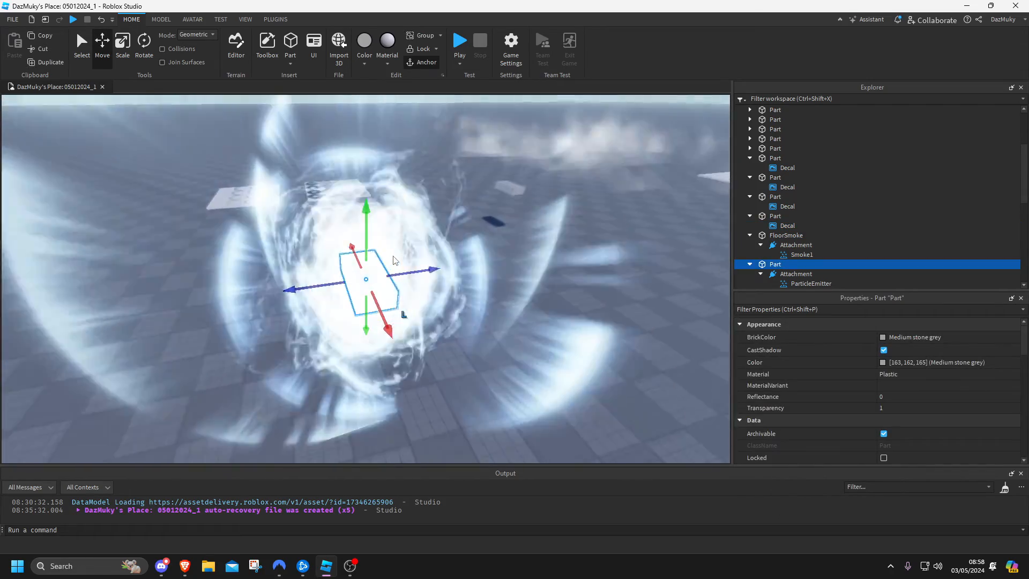
pyautogui.scroll(-3, 784, 223)
pyautogui.click(805, 211)
pyautogui.rightClick(810, 212)
pyautogui.click(851, 54)
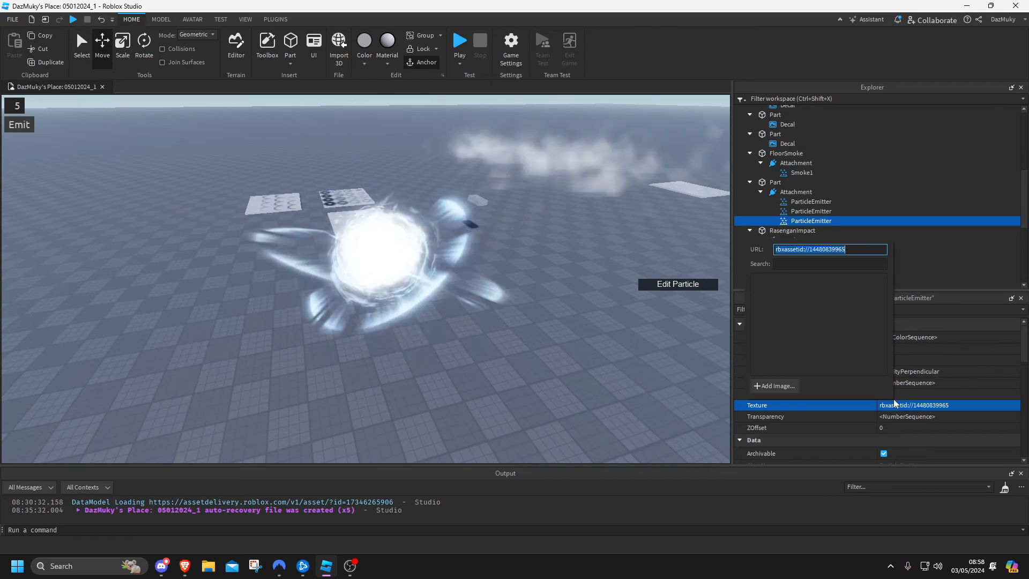
pyautogui.moveTo(587, 332); pyautogui.dragTo(587, 331, button='right')
pyautogui.press('a')
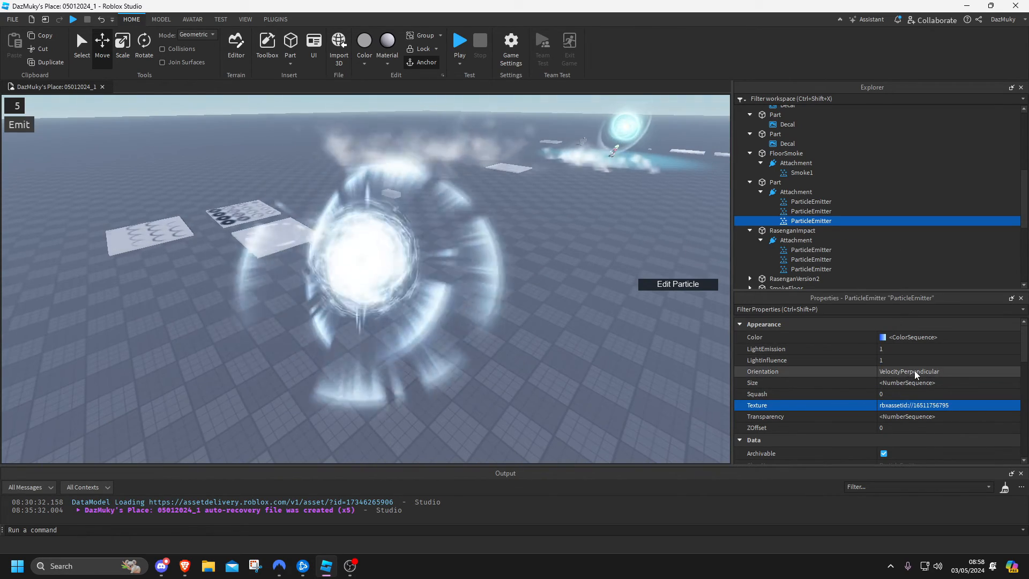
# Set the end point of the crescent emitter's Size curve to 29.51 and close the curve editor
pyautogui.click(911, 384)
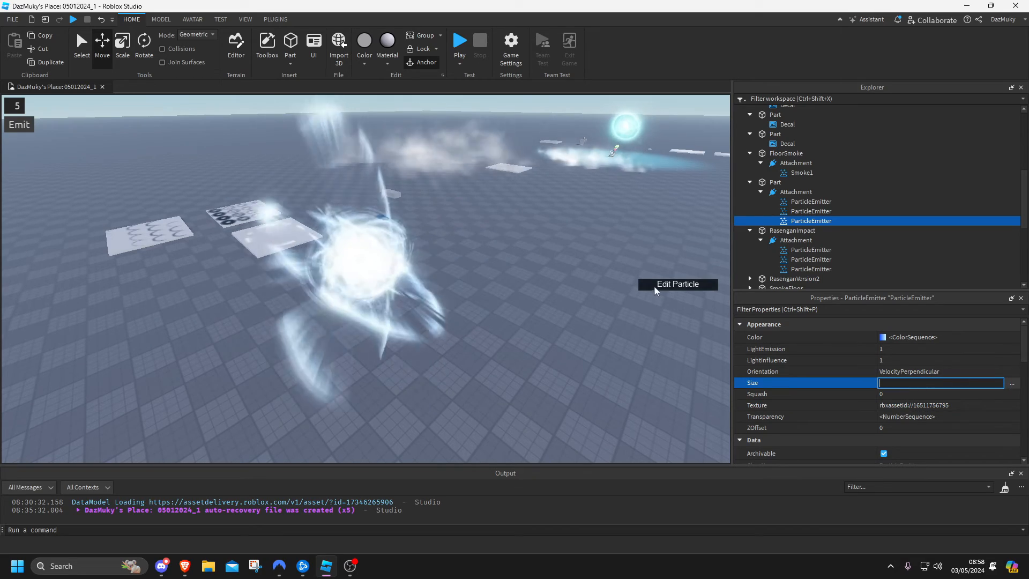
pyautogui.click(56, 137)
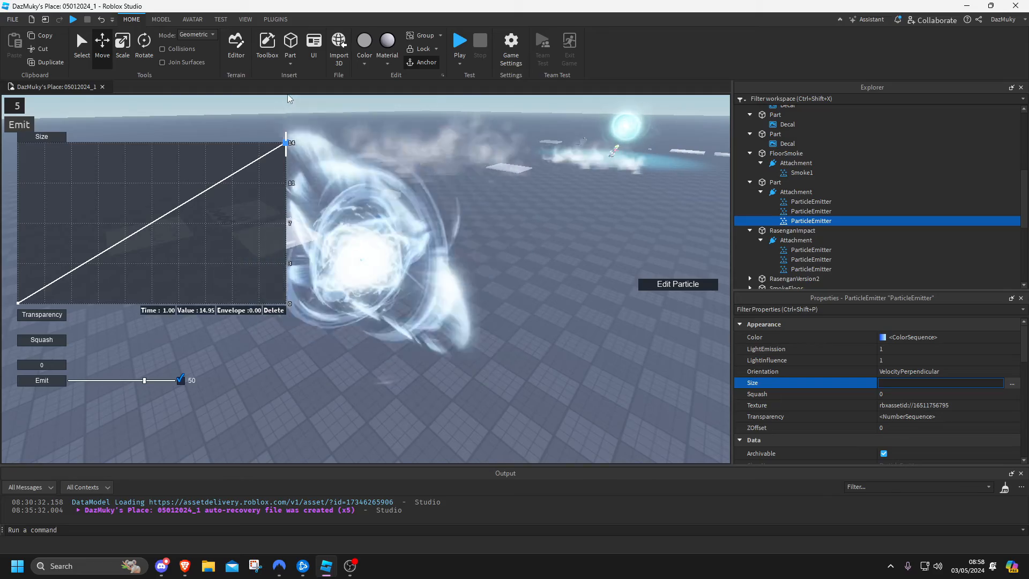
pyautogui.moveTo(287, 92); pyautogui.dragTo(287, 92)
pyautogui.press('s')
pyautogui.moveTo(345, 162); pyautogui.dragTo(345, 161, button='right')
pyautogui.press('a')
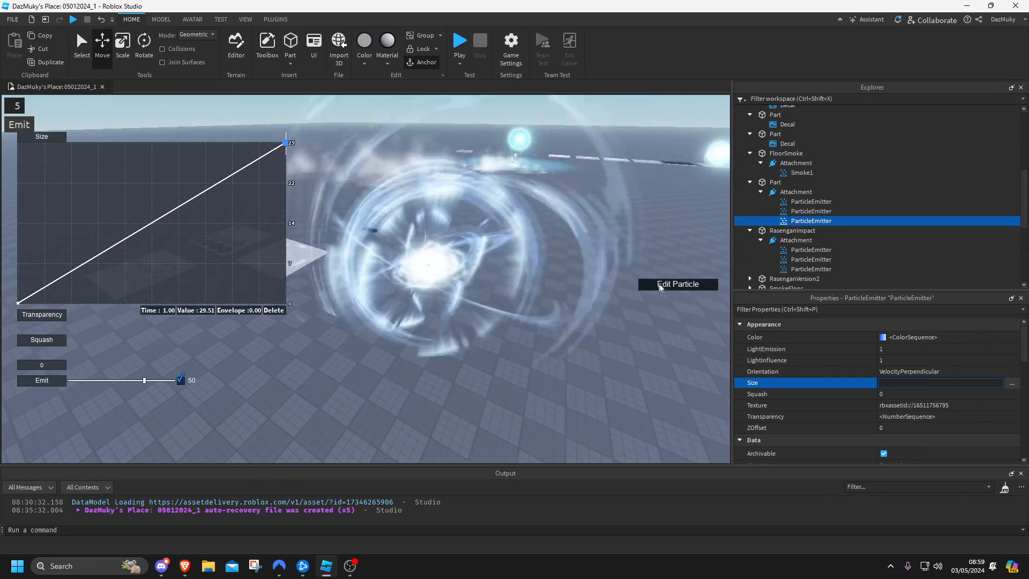
pyautogui.click(661, 285)
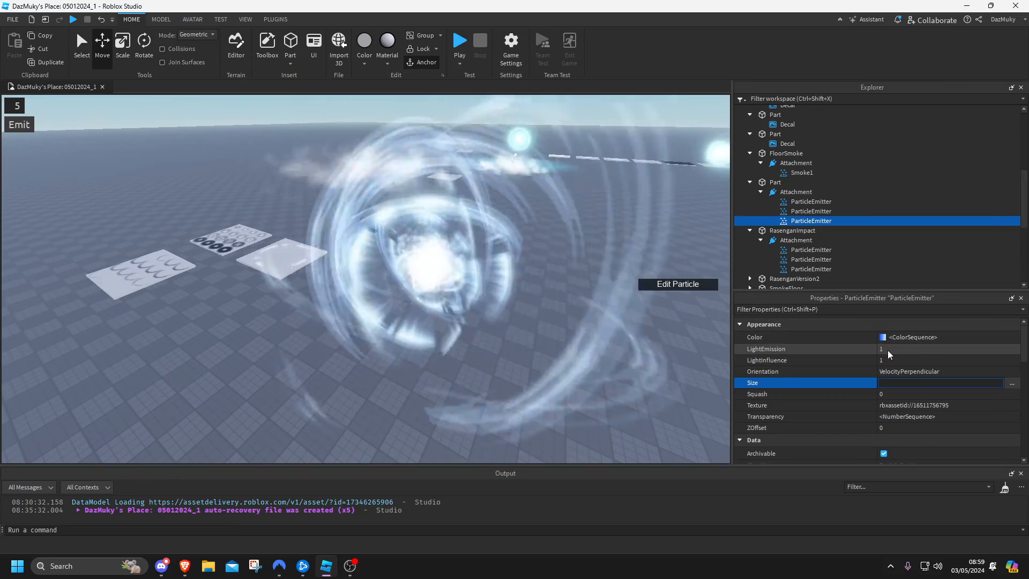
# Set the crescent emitter's ZOffset to 0.1
pyautogui.moveTo(564, 303); pyautogui.dragTo(564, 304, button='right')
pyautogui.press('d')
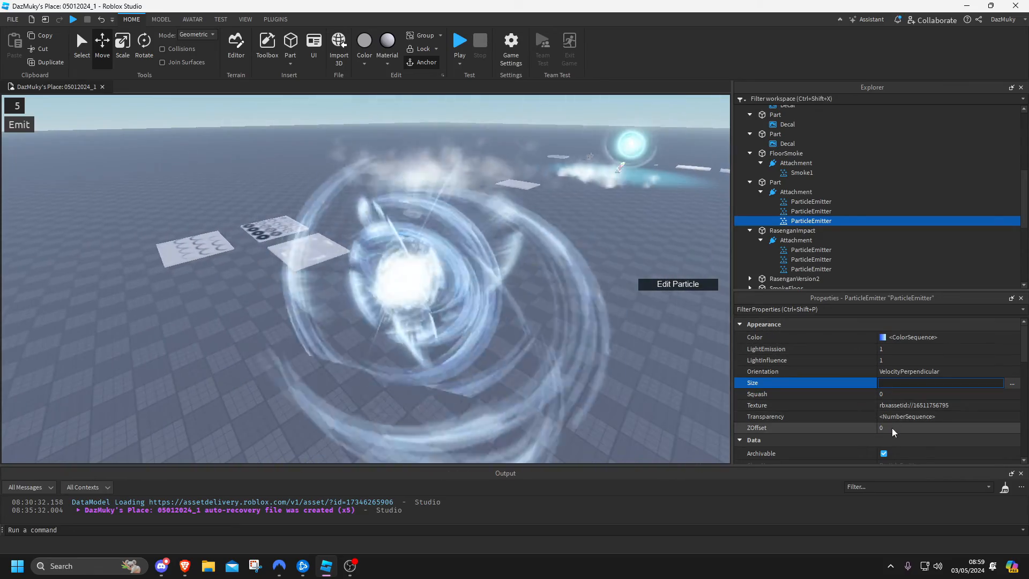
pyautogui.click(892, 427)
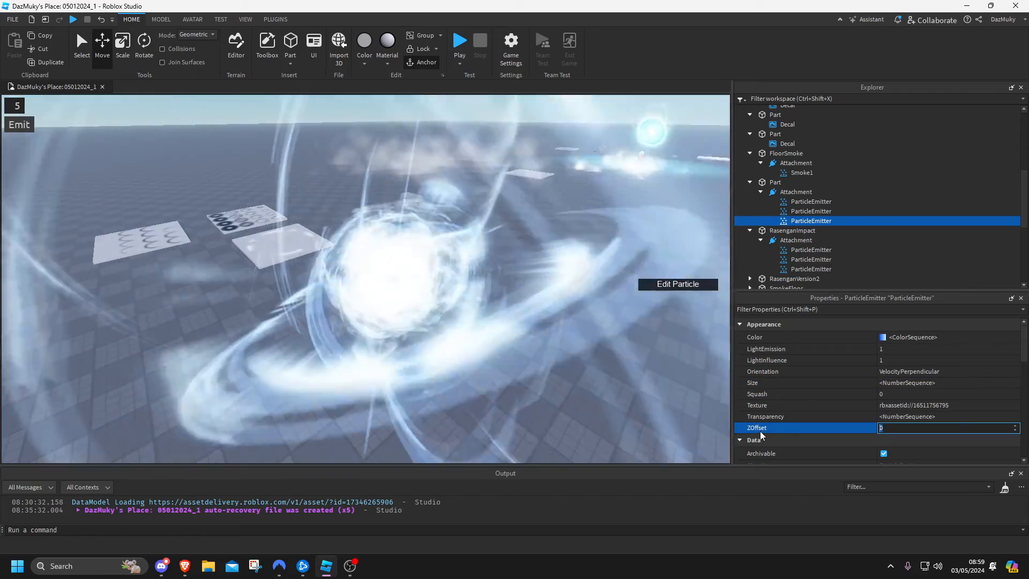
pyautogui.write('0.1')
pyautogui.press('Return')
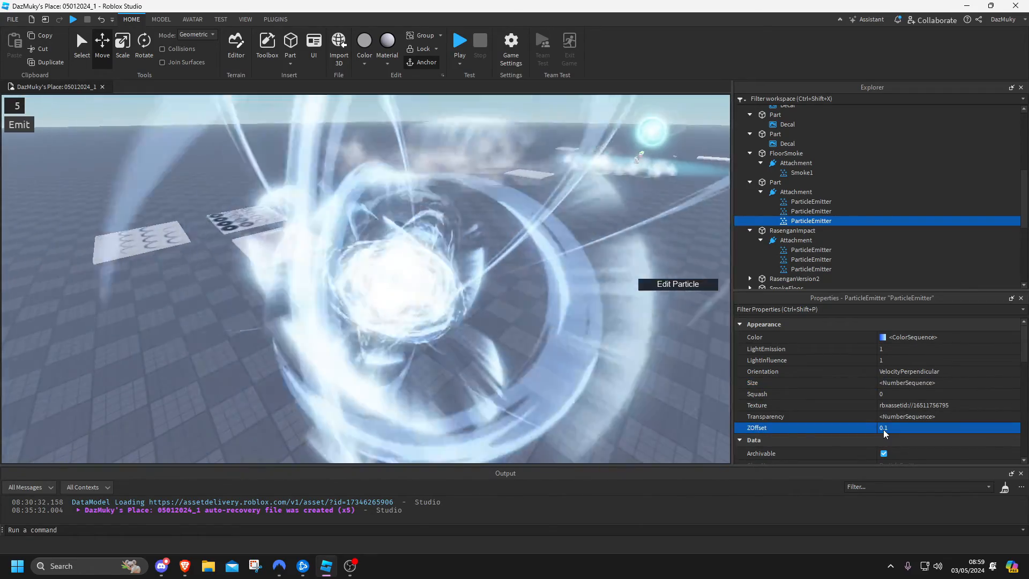
# Set the swirl emitter's ZOffset to -0.1 and check the layered burst
pyautogui.click(803, 211)
pyautogui.click(884, 427)
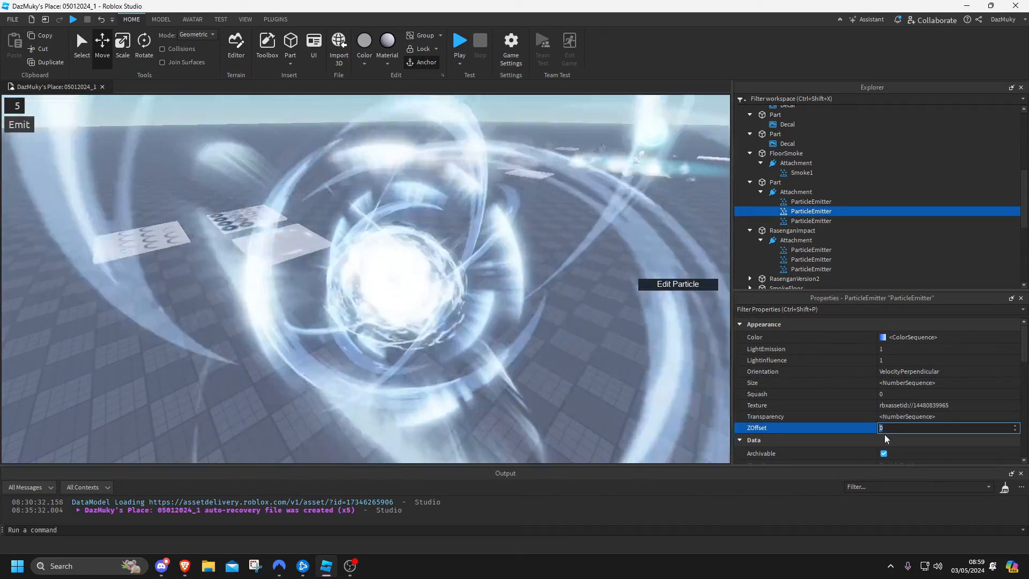
pyautogui.write('-0.1')
pyautogui.press('Return')
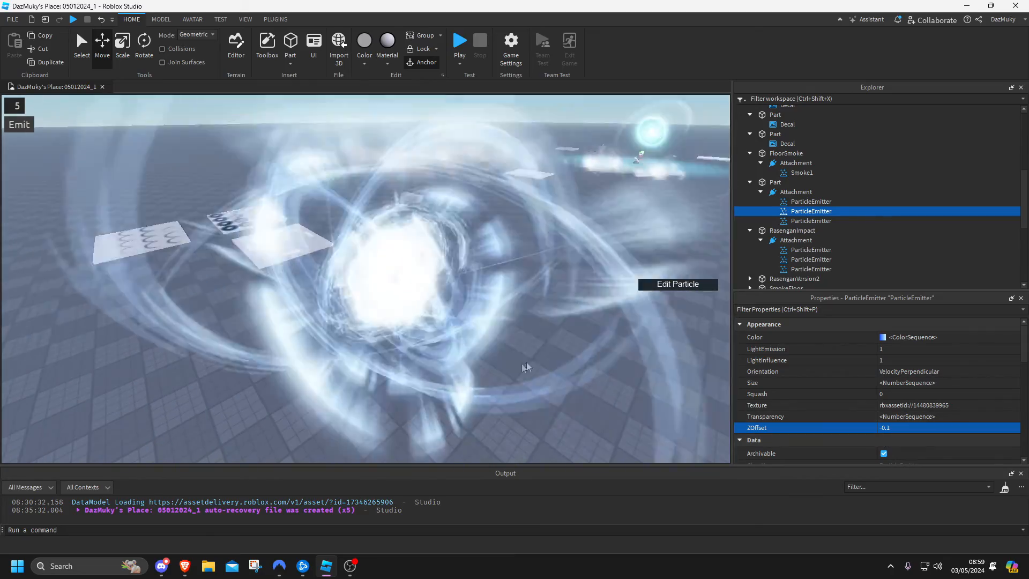
pyautogui.moveTo(394, 293); pyautogui.dragTo(395, 293, button='right')
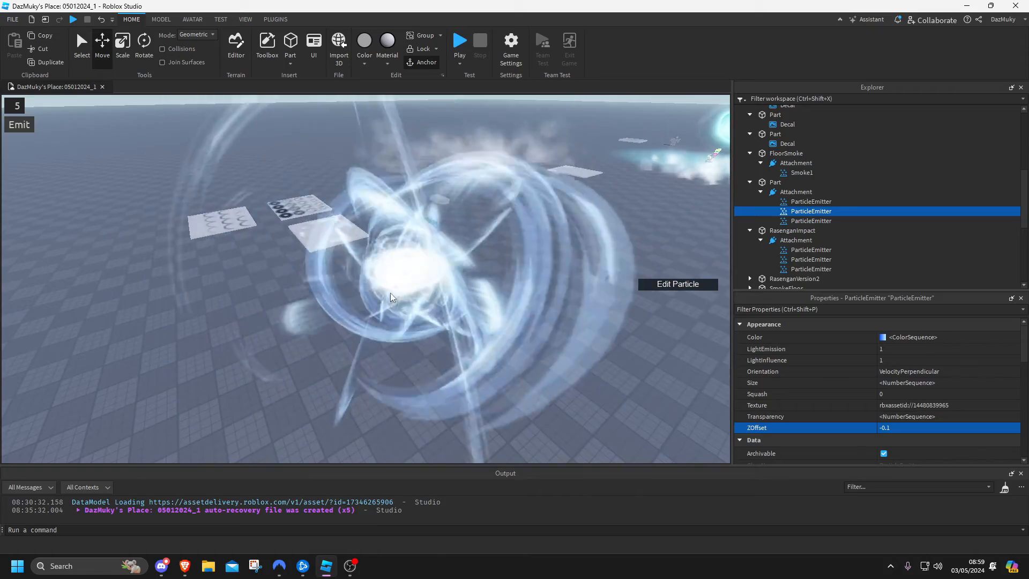
pyautogui.moveTo(413, 288); pyautogui.dragTo(413, 288, button='right')
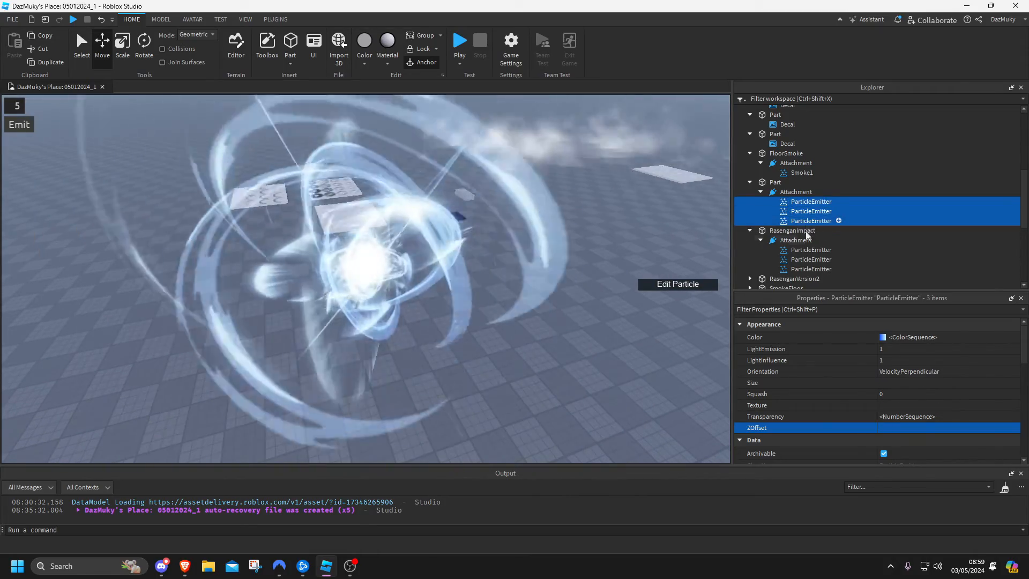
# Toggle Enabled on the effect part's three emitters together and watch the combined burst
pyautogui.scroll(-3, 881, 369)
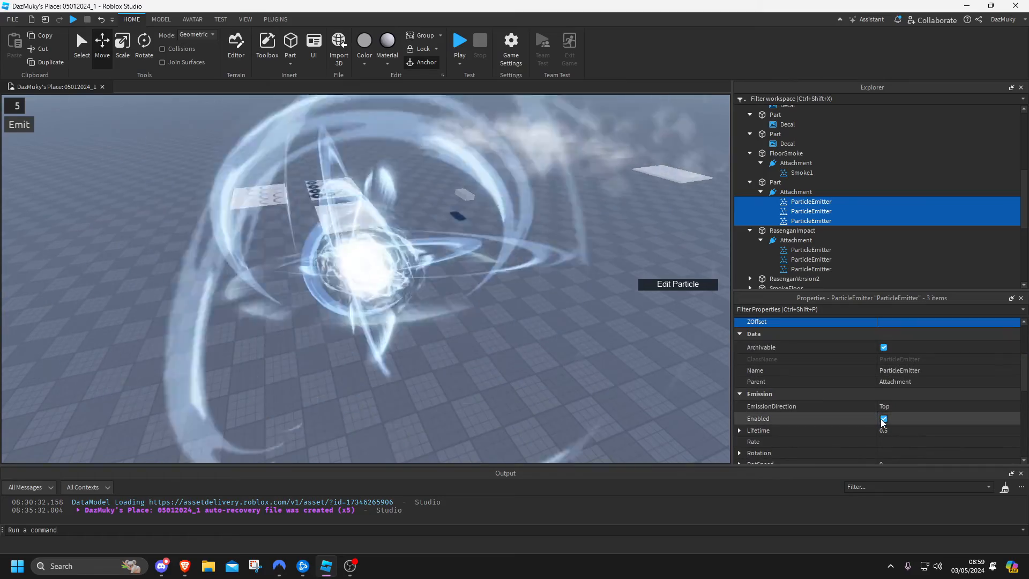
pyautogui.click(883, 419)
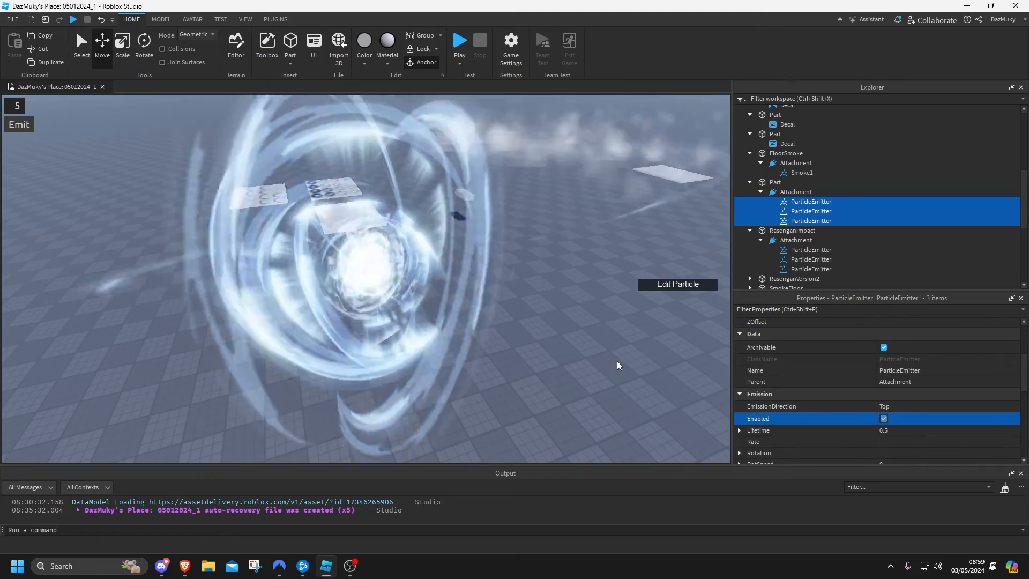
pyautogui.moveTo(617, 361); pyautogui.dragTo(566, 365, button='right')
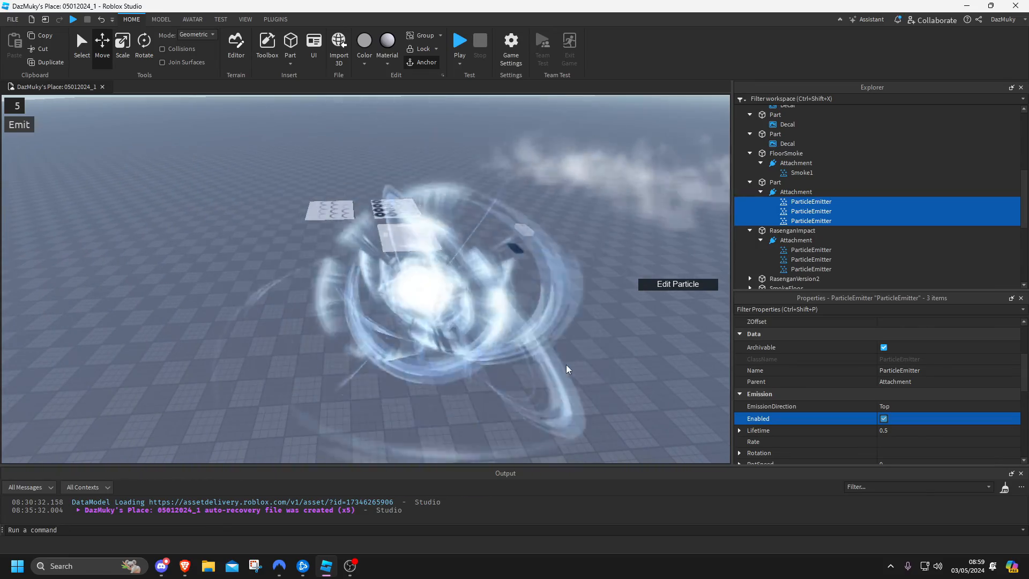
pyautogui.moveTo(566, 365); pyautogui.dragTo(548, 214, button='right')
pyautogui.press('d')
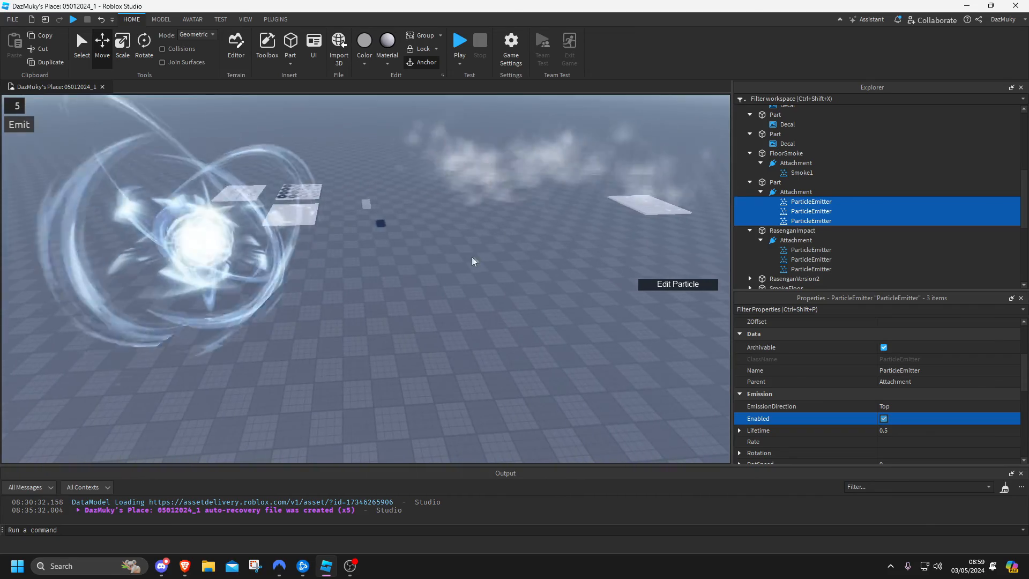
pyautogui.press('a')
# Select the part holding the three emitters and examine the combined effect from other angles
pyautogui.click(278, 242)
pyautogui.click(278, 242)
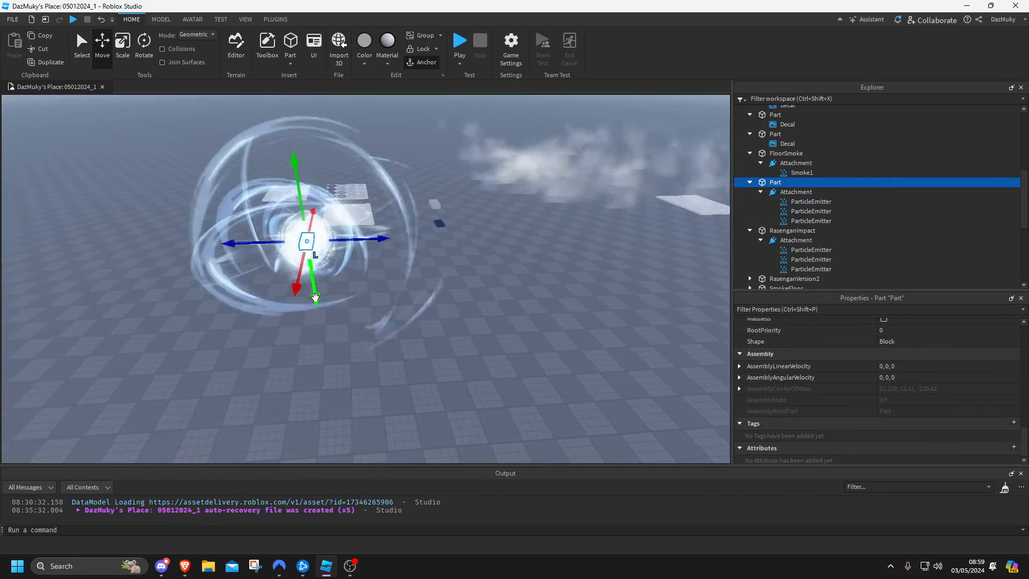
pyautogui.press('f')
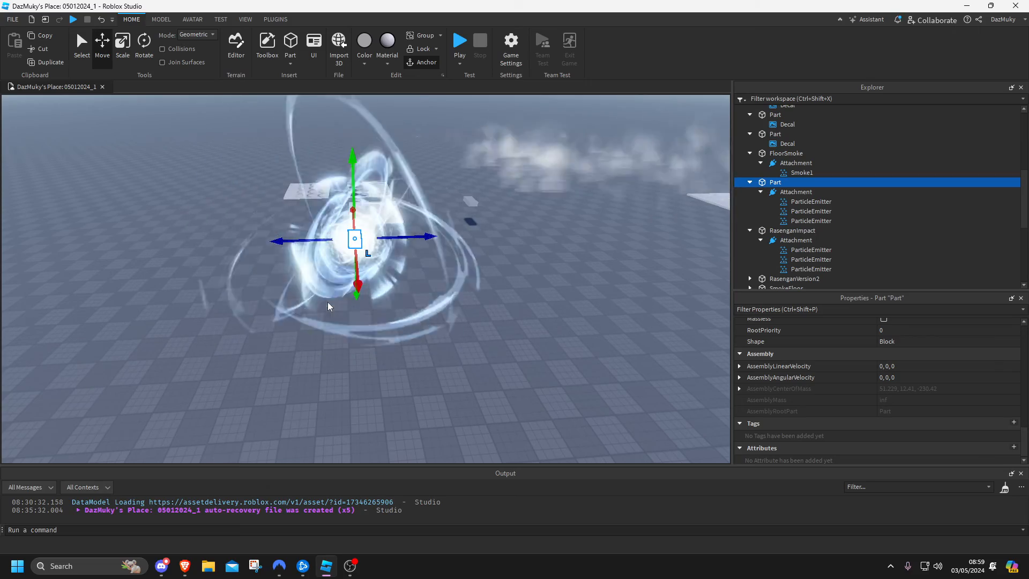
pyautogui.moveTo(333, 300); pyautogui.dragTo(422, 310, button='right')
pyautogui.press('a')
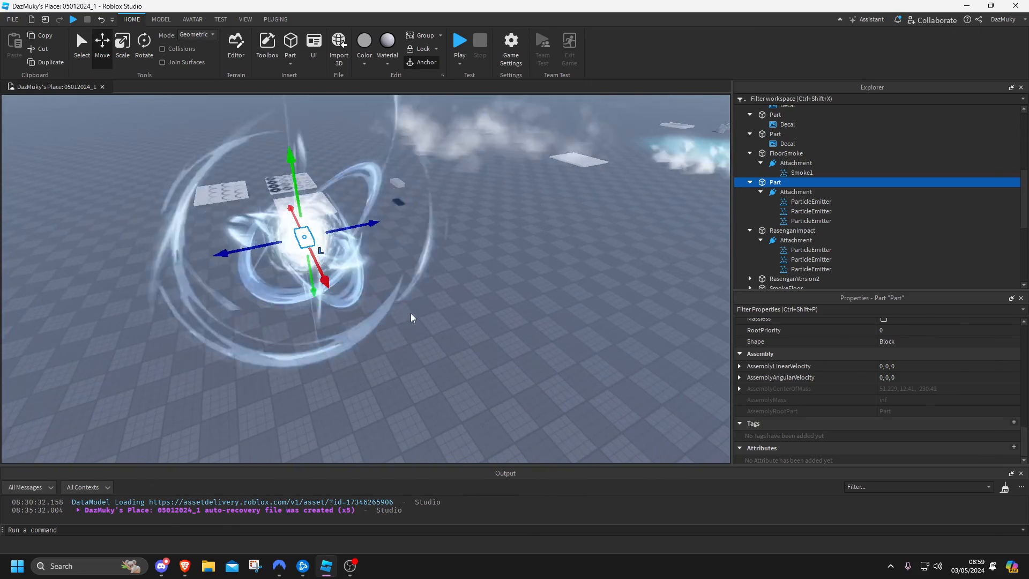
# Examine the combined impact effect from several angles and distances, with its part still selected
pyautogui.moveTo(411, 313); pyautogui.dragTo(474, 260, button='right')
pyautogui.press('d')
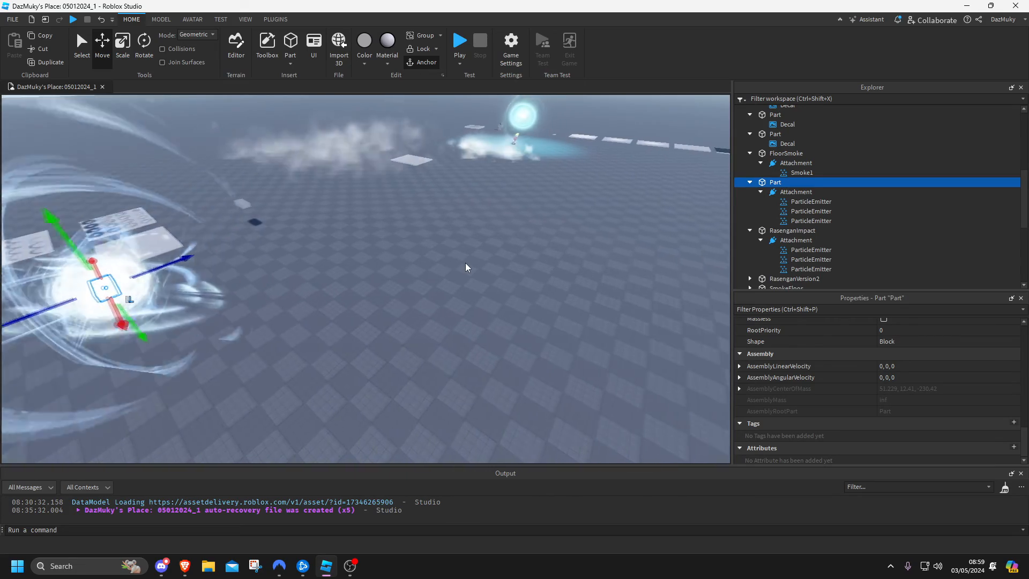
pyautogui.press('a')
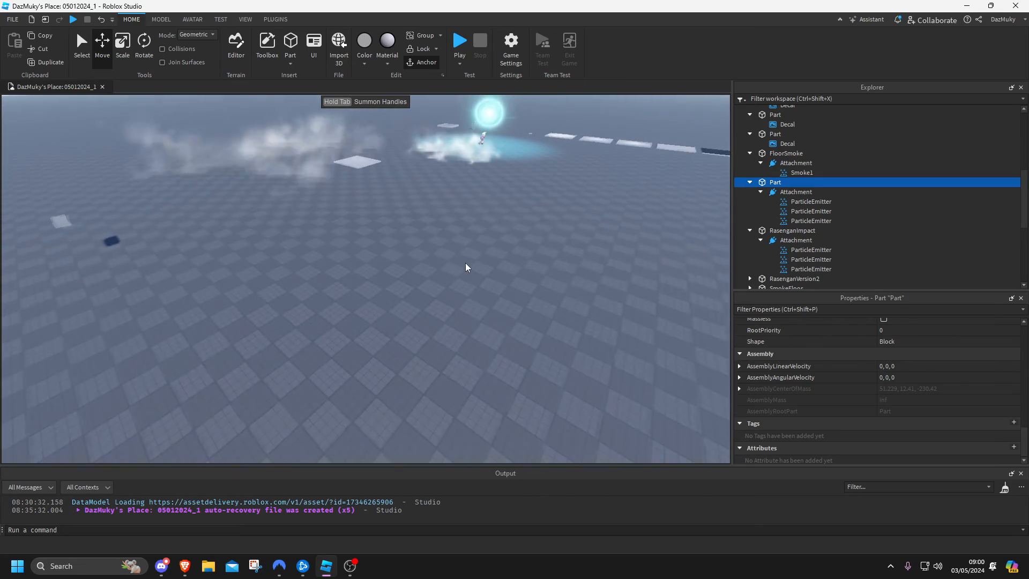
pyautogui.press('a')
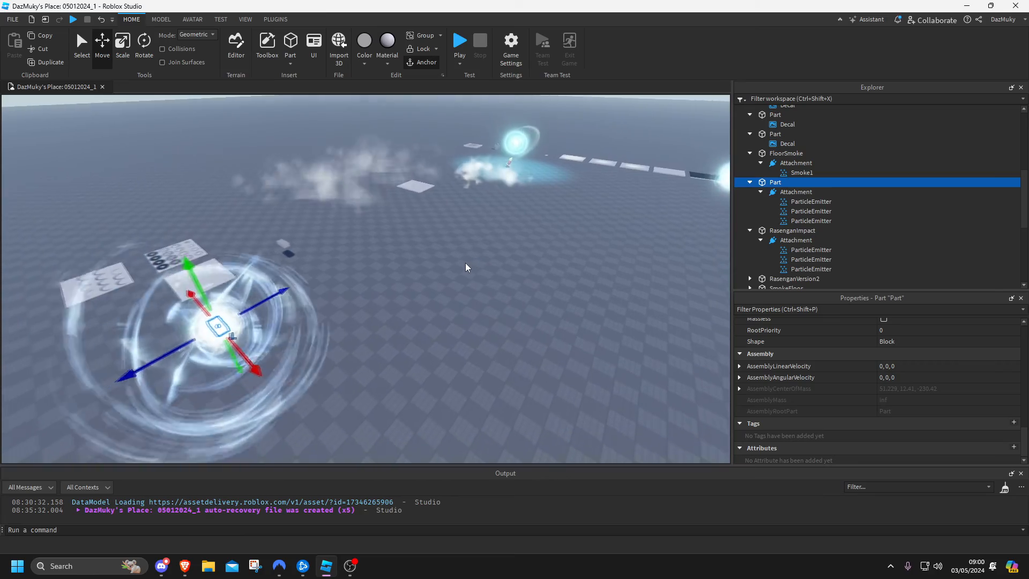
pyautogui.press('d')
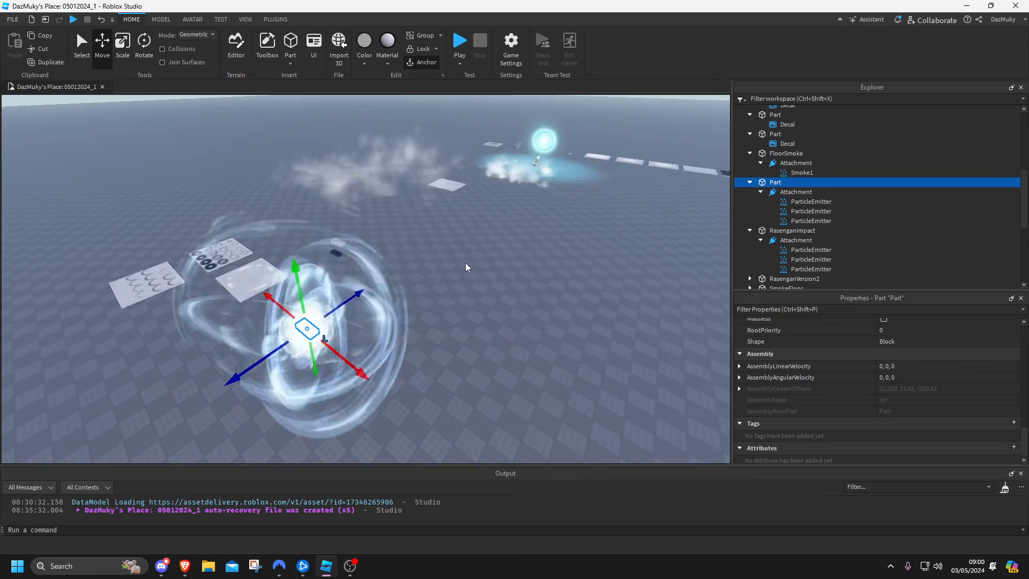
pyautogui.press('d')
pyautogui.moveTo(429, 311); pyautogui.dragTo(430, 311, button='right')
pyautogui.press('d')
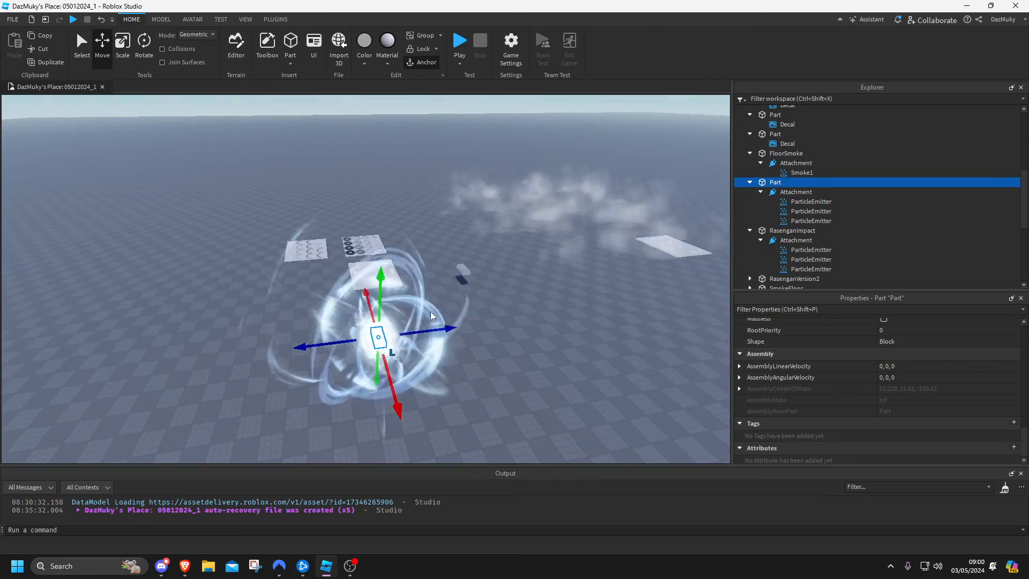
pyautogui.press('a')
pyautogui.moveTo(453, 356); pyautogui.dragTo(452, 356, button='right')
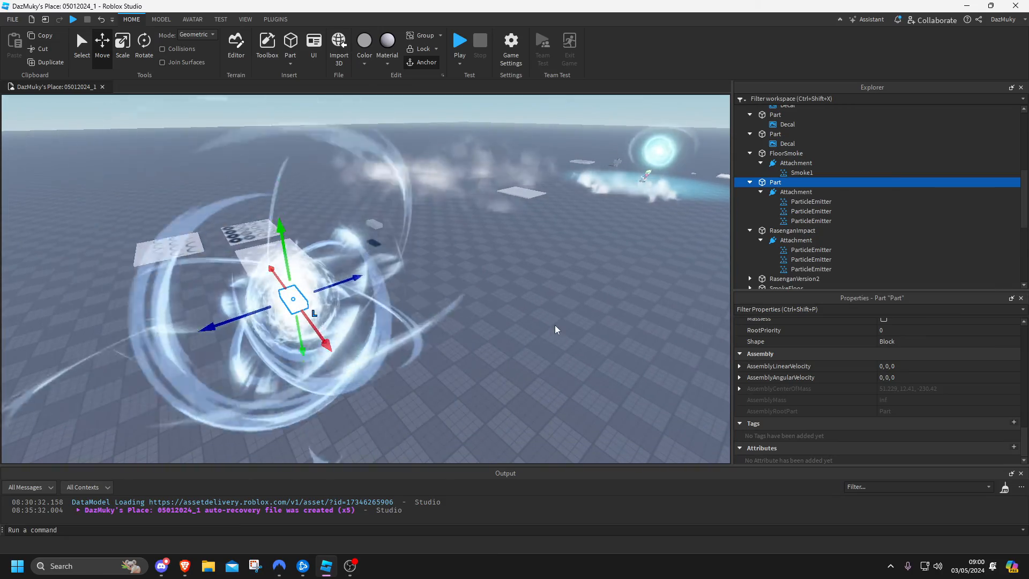
# Deselect the effect part and collapse the Workspace hierarchy
pyautogui.click(510, 388)
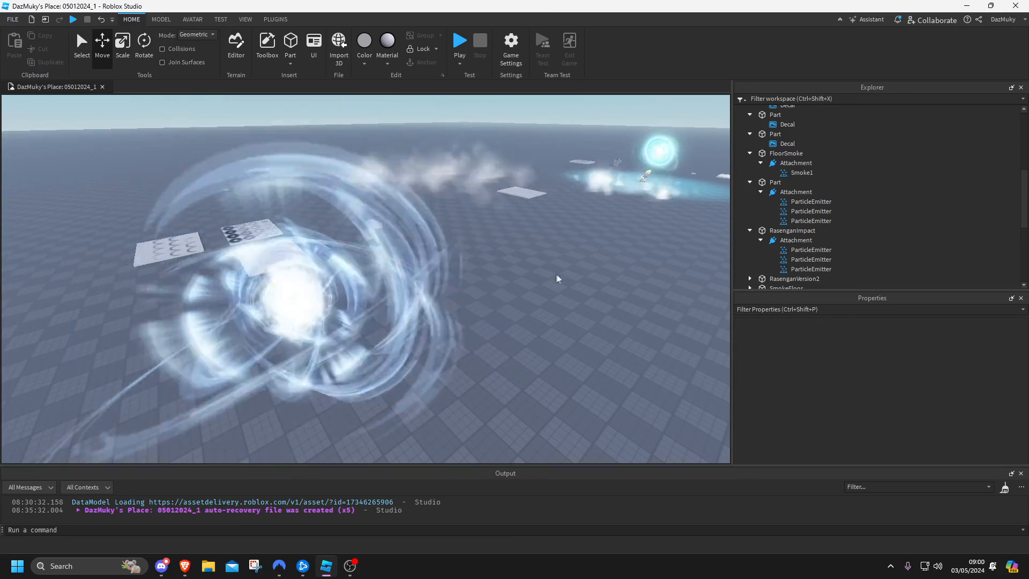
pyautogui.moveTo(570, 275); pyautogui.dragTo(563, 237, button='right')
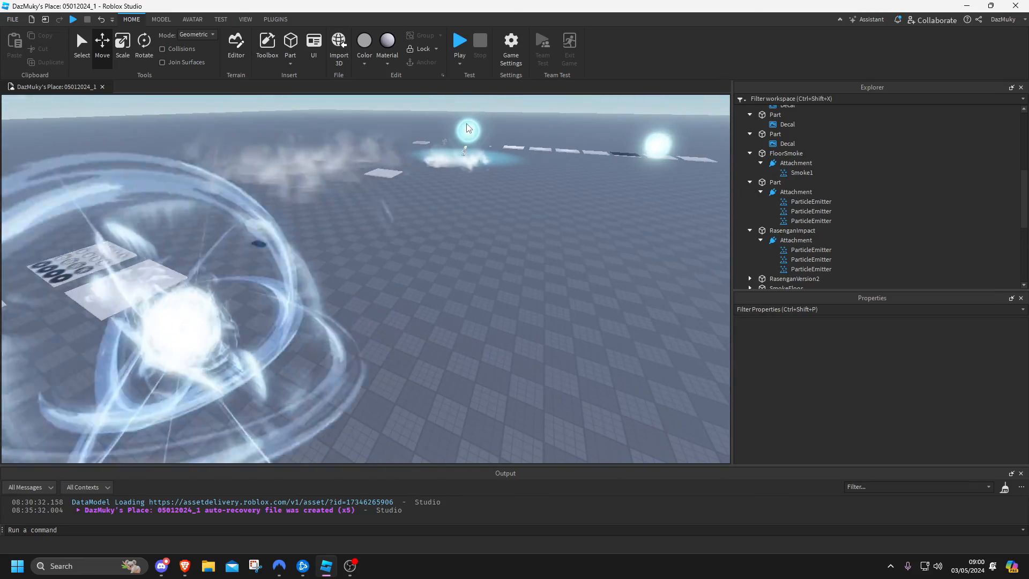
pyautogui.moveTo(576, 190); pyautogui.dragTo(544, 221, button='right')
pyautogui.scroll(10, 812, 182)
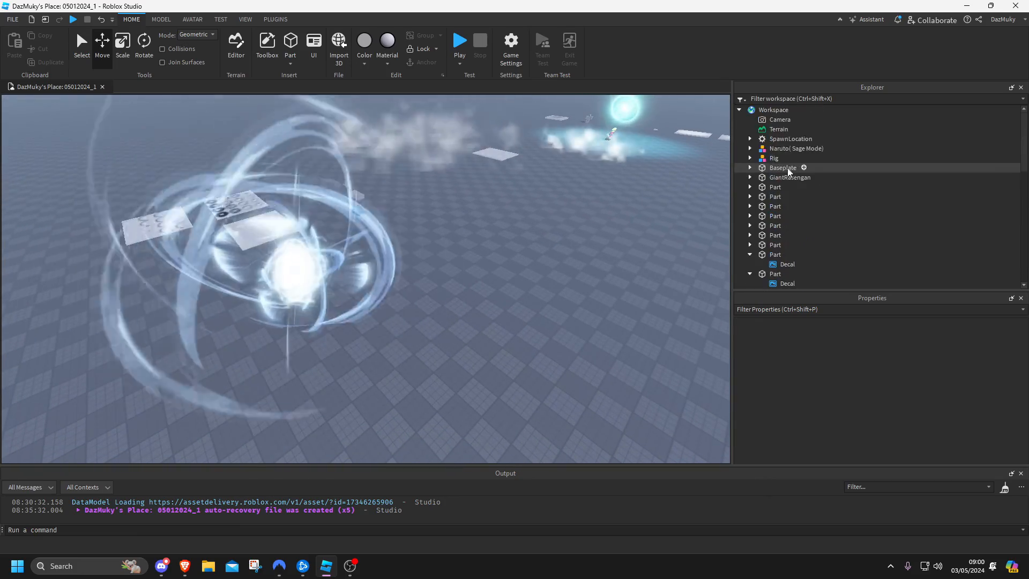
pyautogui.click(739, 109)
# Inspect the finished Rasengan impact burst from different sides without the move handles
pyautogui.moveTo(541, 178); pyautogui.dragTo(516, 226, button='right')
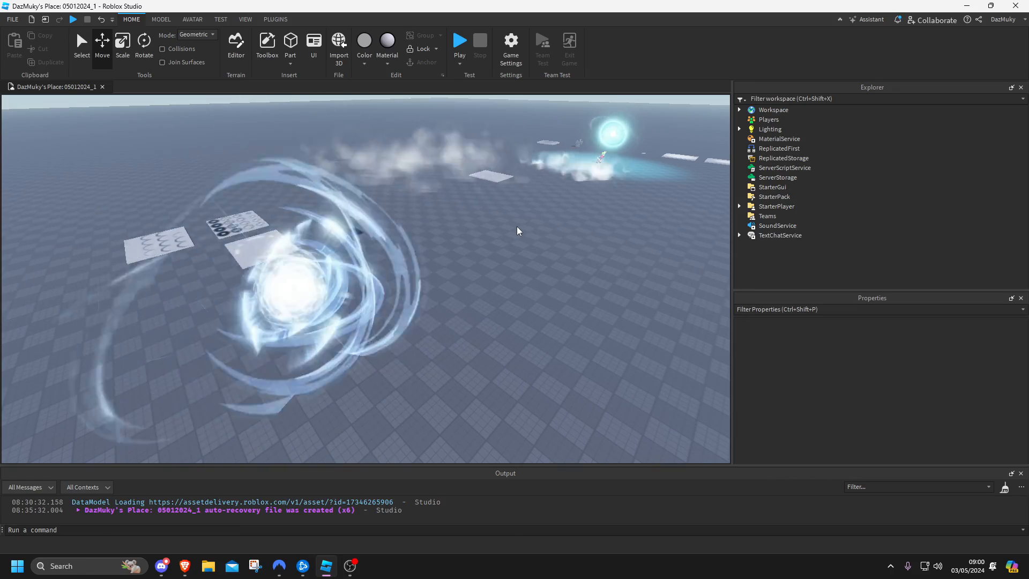
pyautogui.press('w')
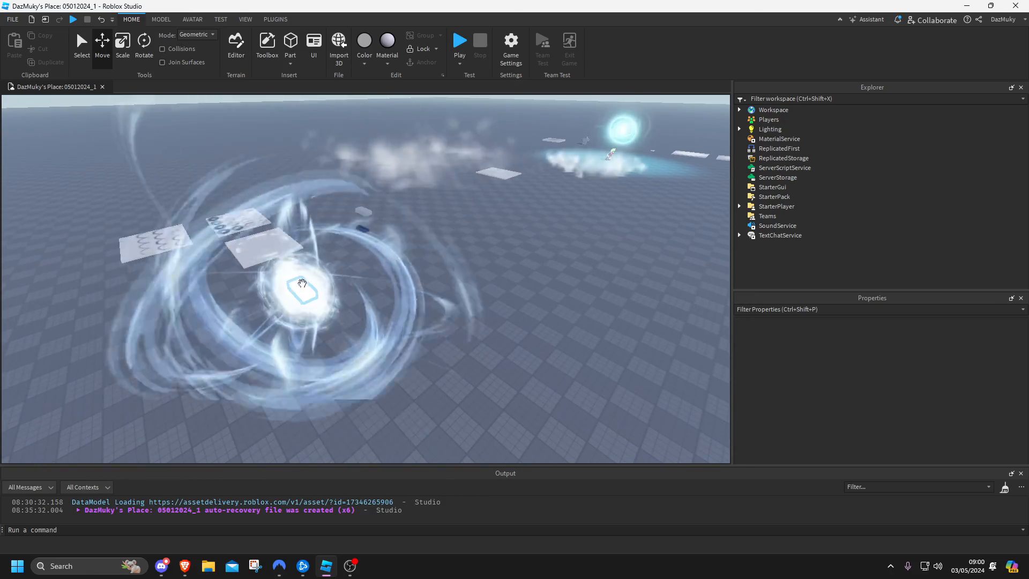
pyautogui.moveTo(495, 310); pyautogui.dragTo(490, 304, button='right')
pyautogui.press('d')
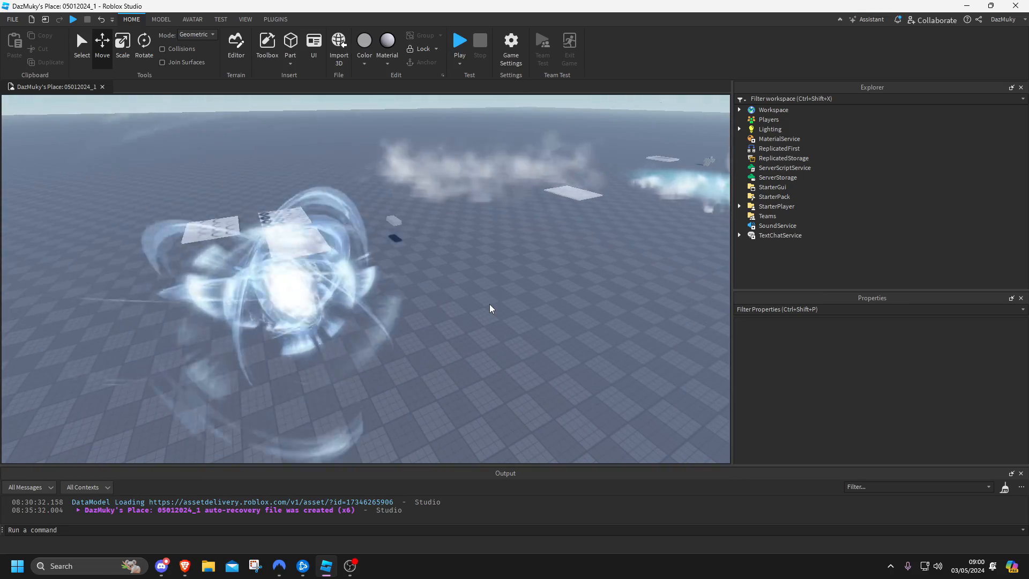
pyautogui.moveTo(360, 293); pyautogui.dragTo(468, 308, button='right')
pyautogui.press('d')
pyautogui.press('a')
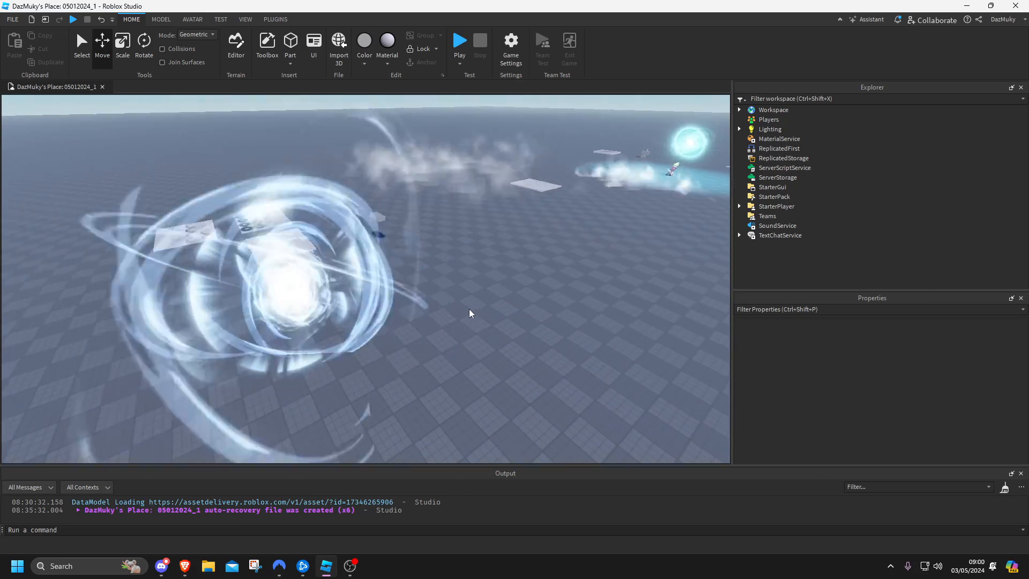